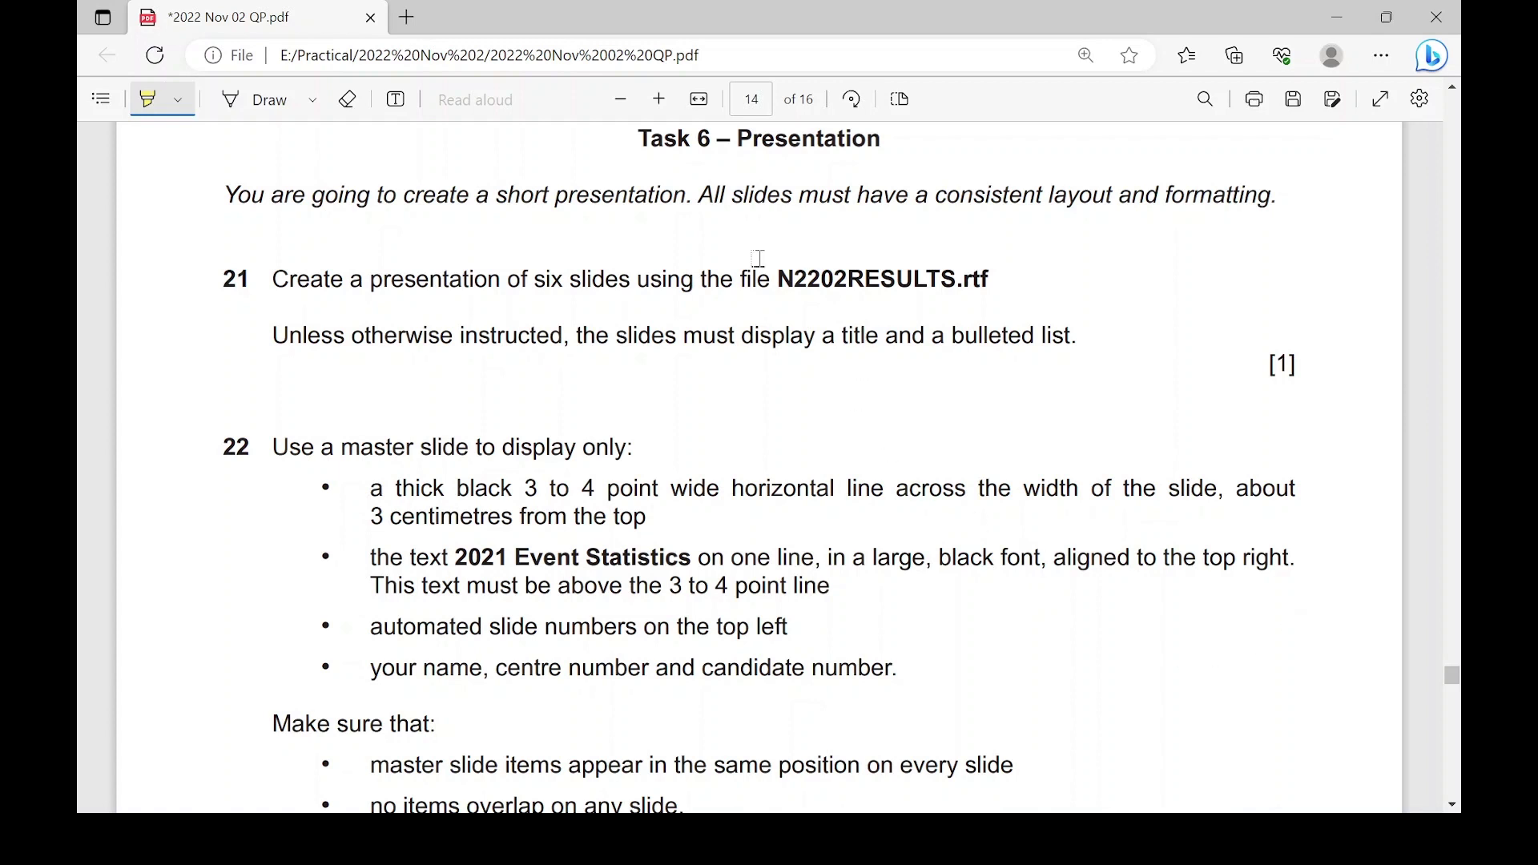
- Highlight the "Task 6 – Presentation" heading, "short presentation" and the "slides must" wording in the question paper's introduction
drag(638, 140, 891, 124)
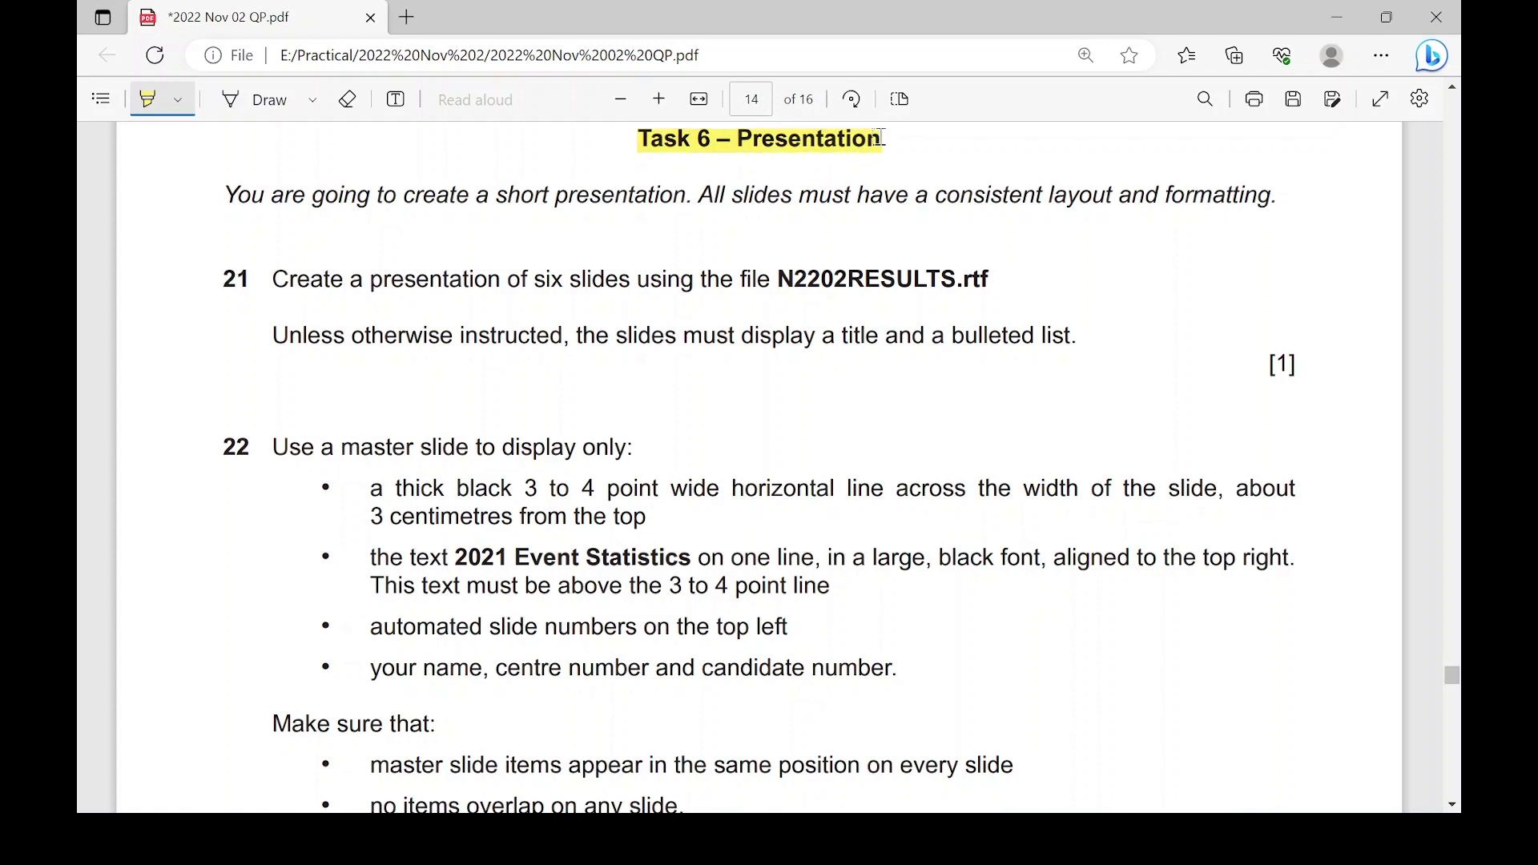
drag(488, 196, 680, 198)
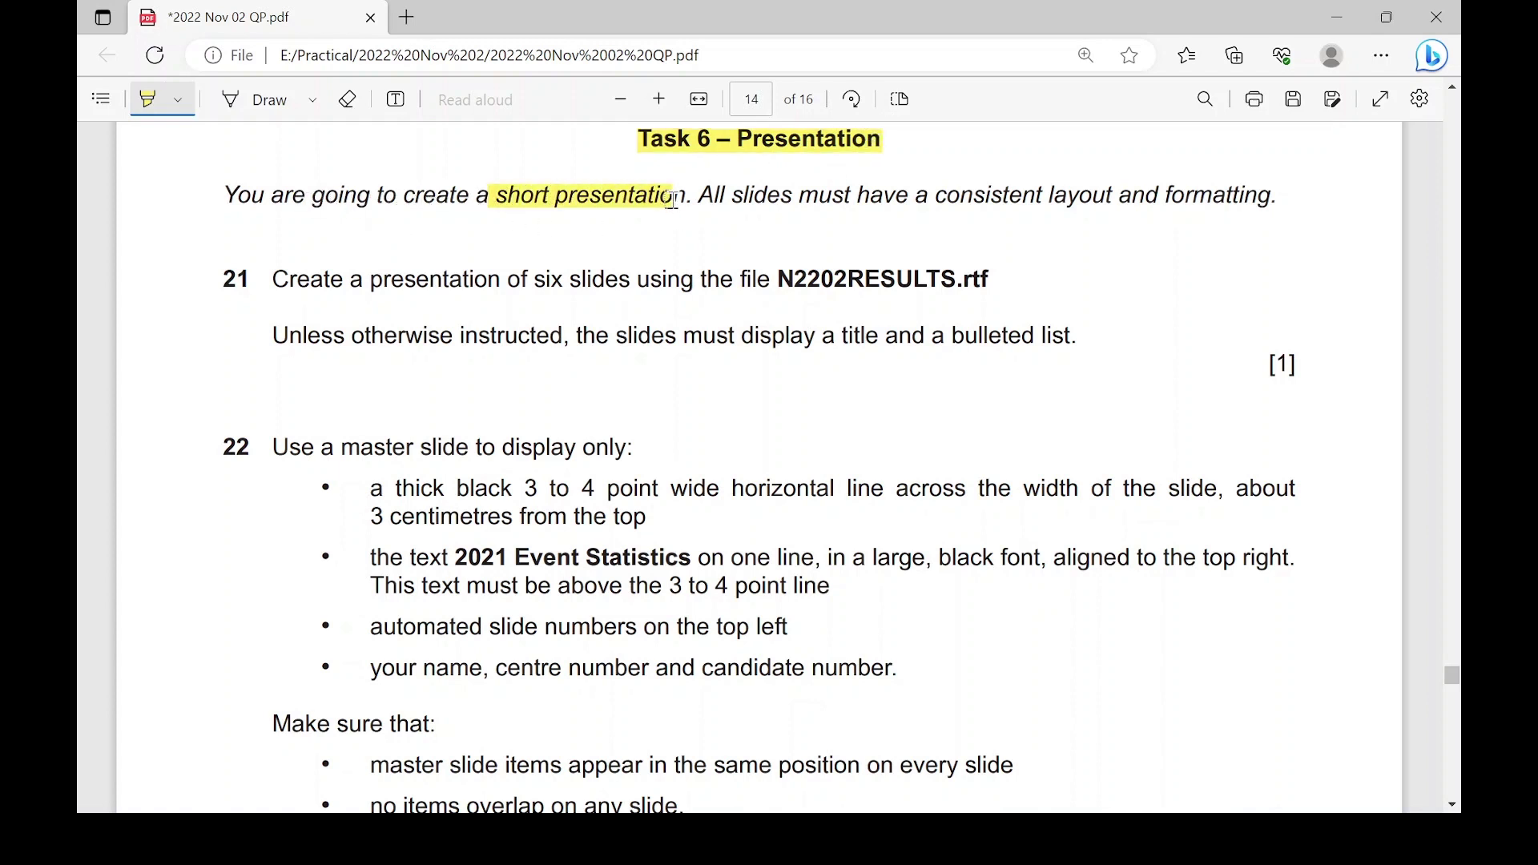
drag(782, 197, 847, 198)
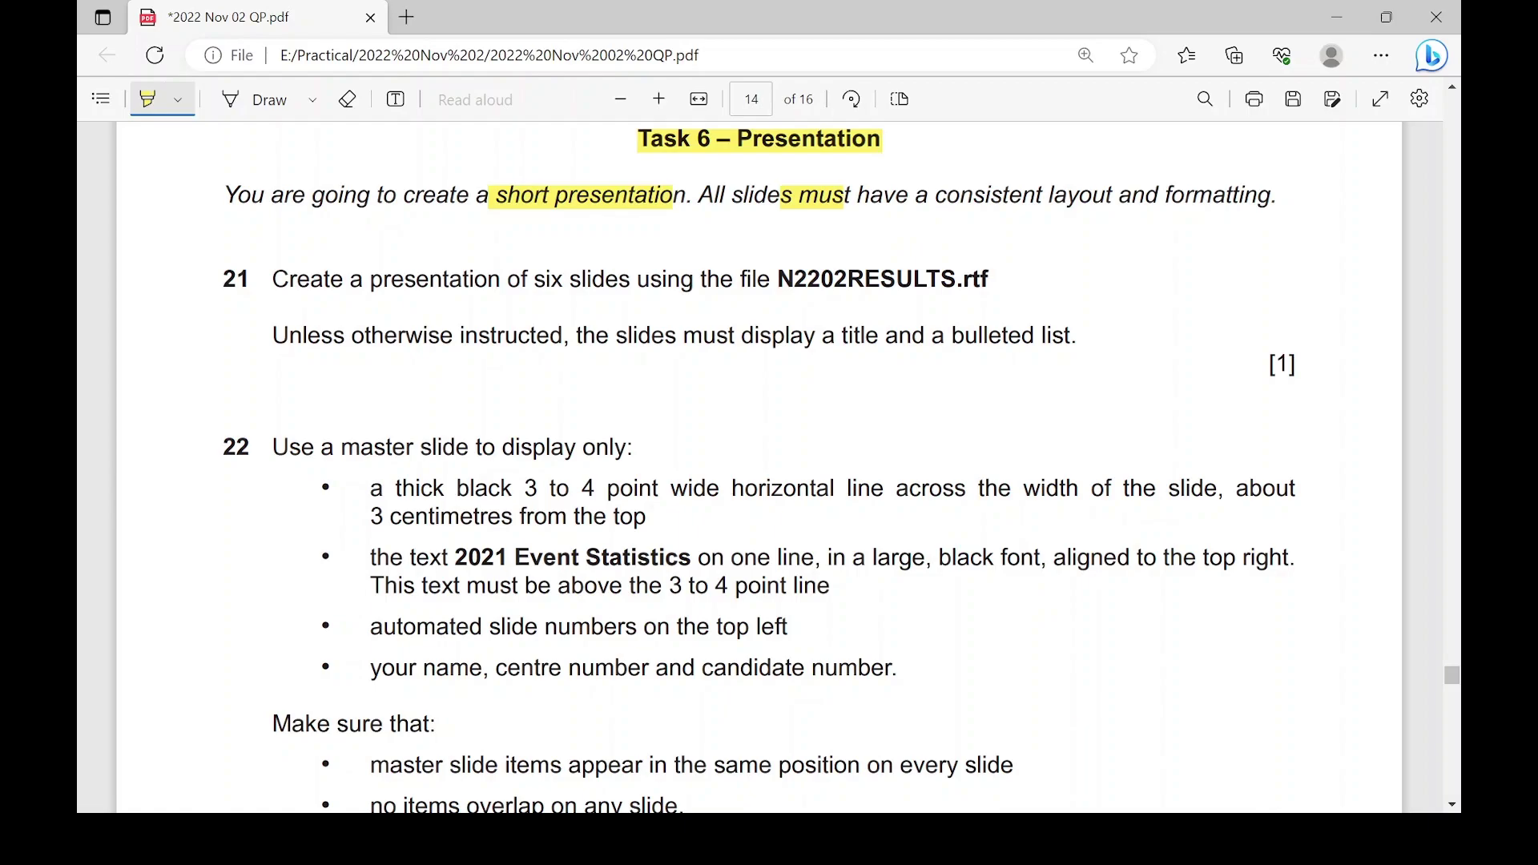
- Switch to PowerPoint and create a blank presentation
key(alt+Tab)
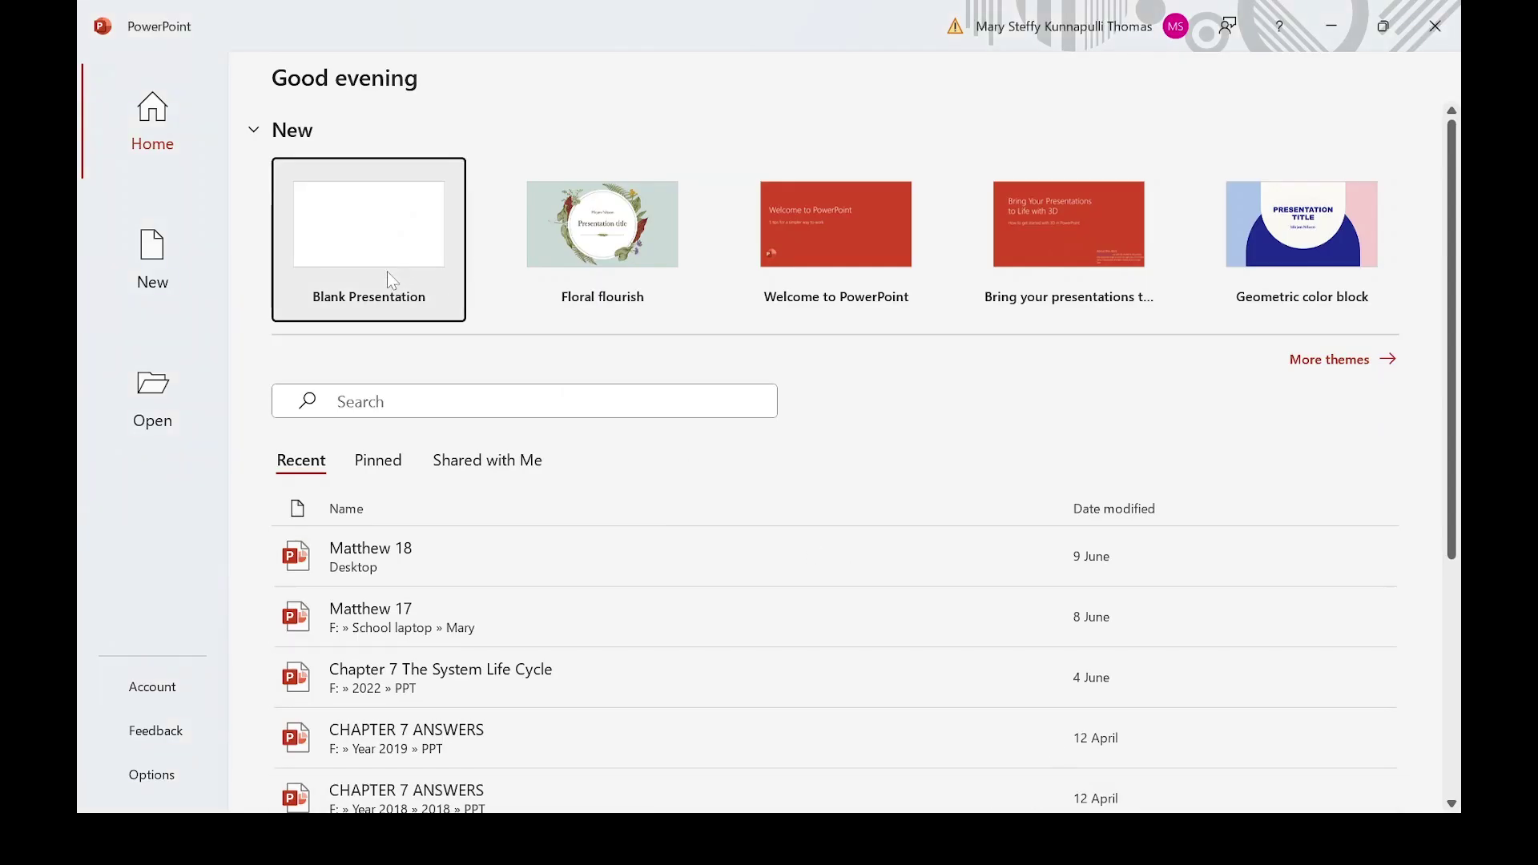
click(384, 265)
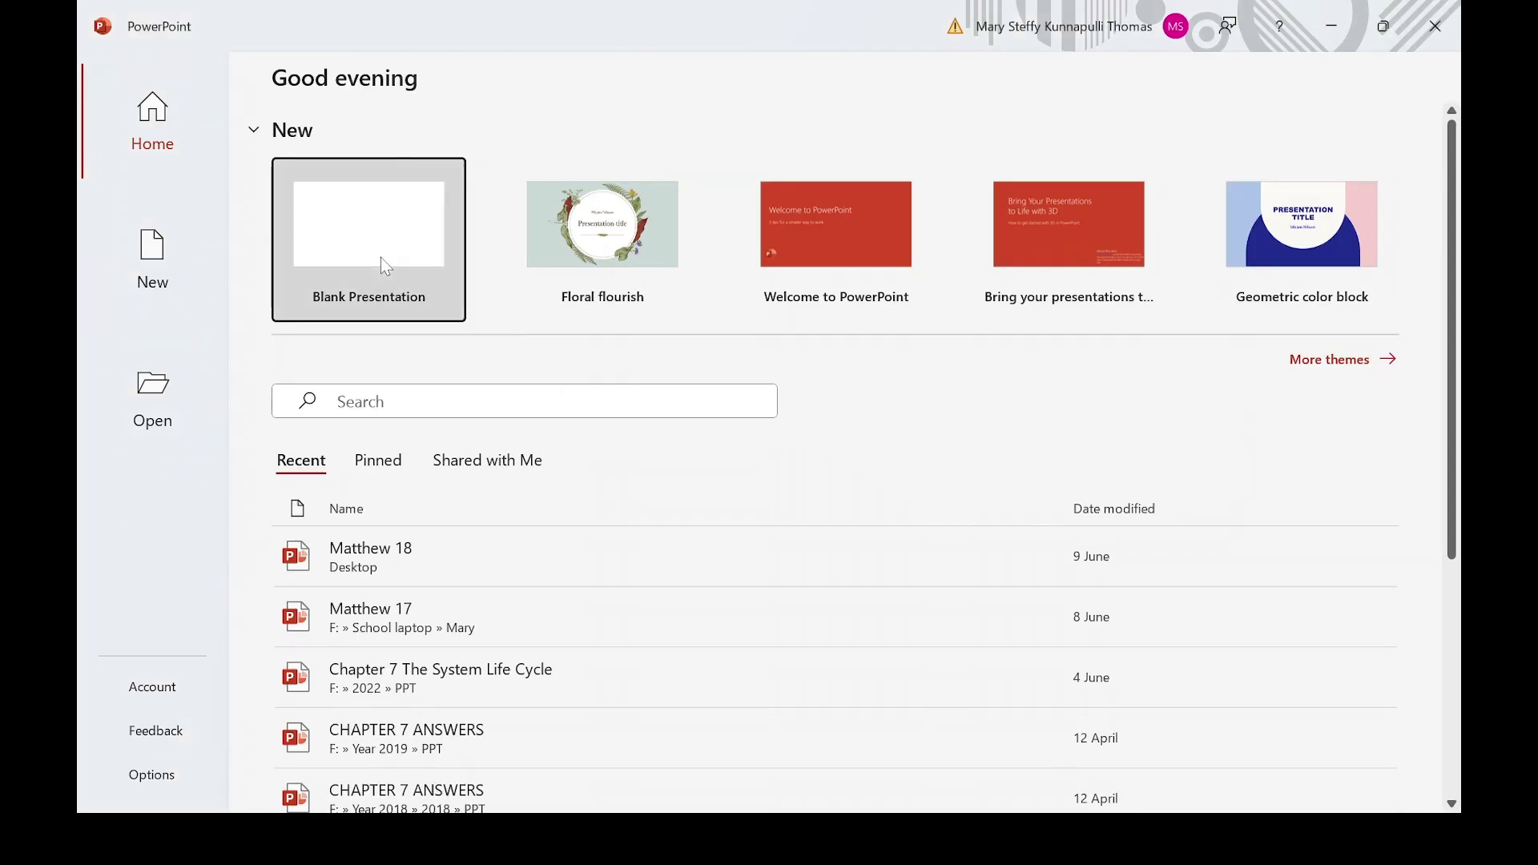
- Switch back to the question paper PDF and highlight "six slides" and the file name N2202RESULTS.rtf in question 21
key(alt+Tab)
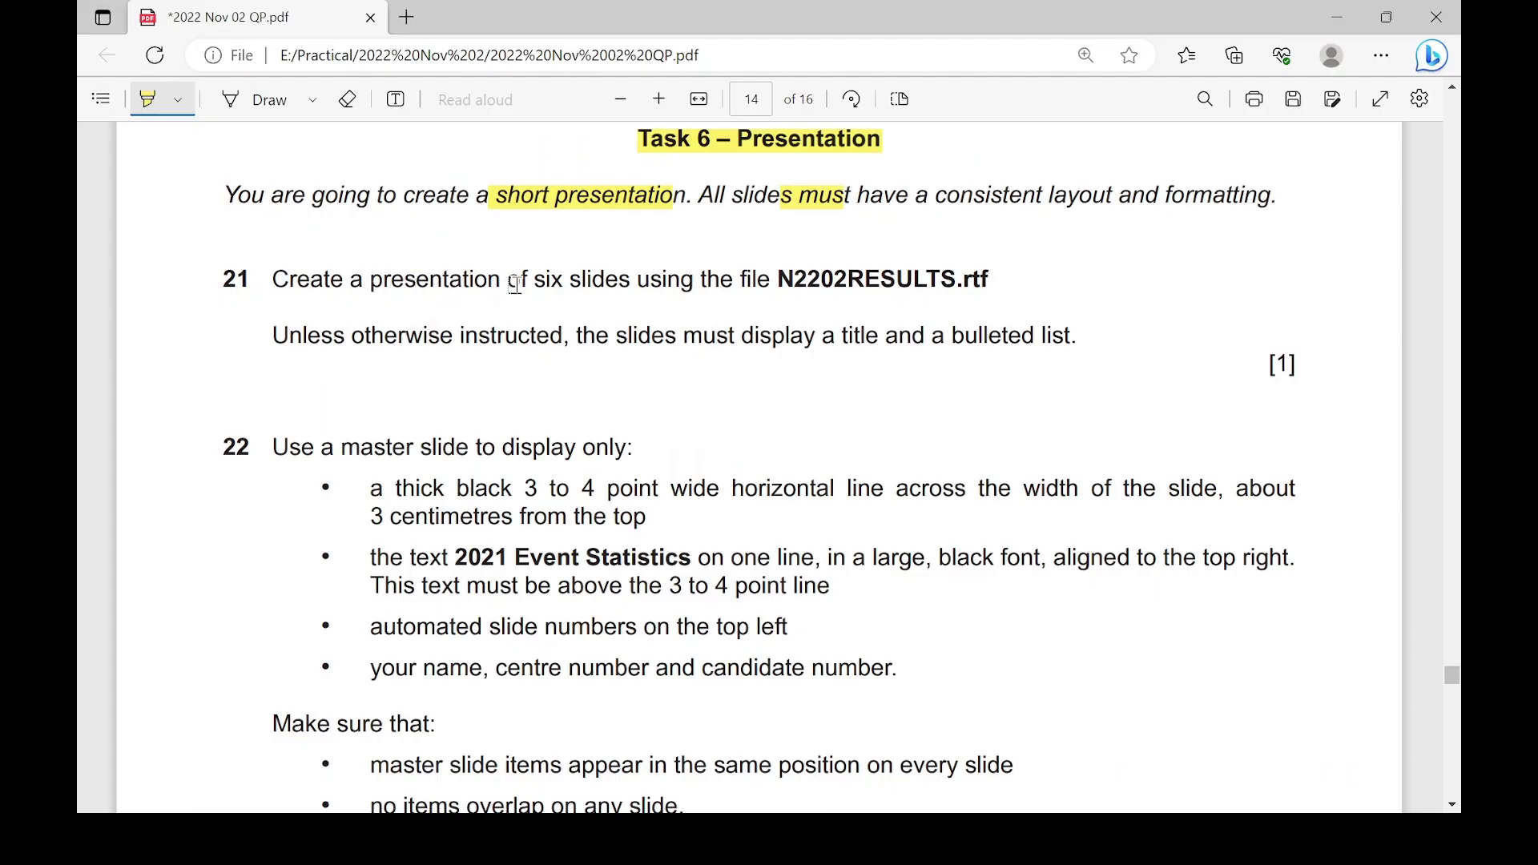
drag(528, 282, 632, 290)
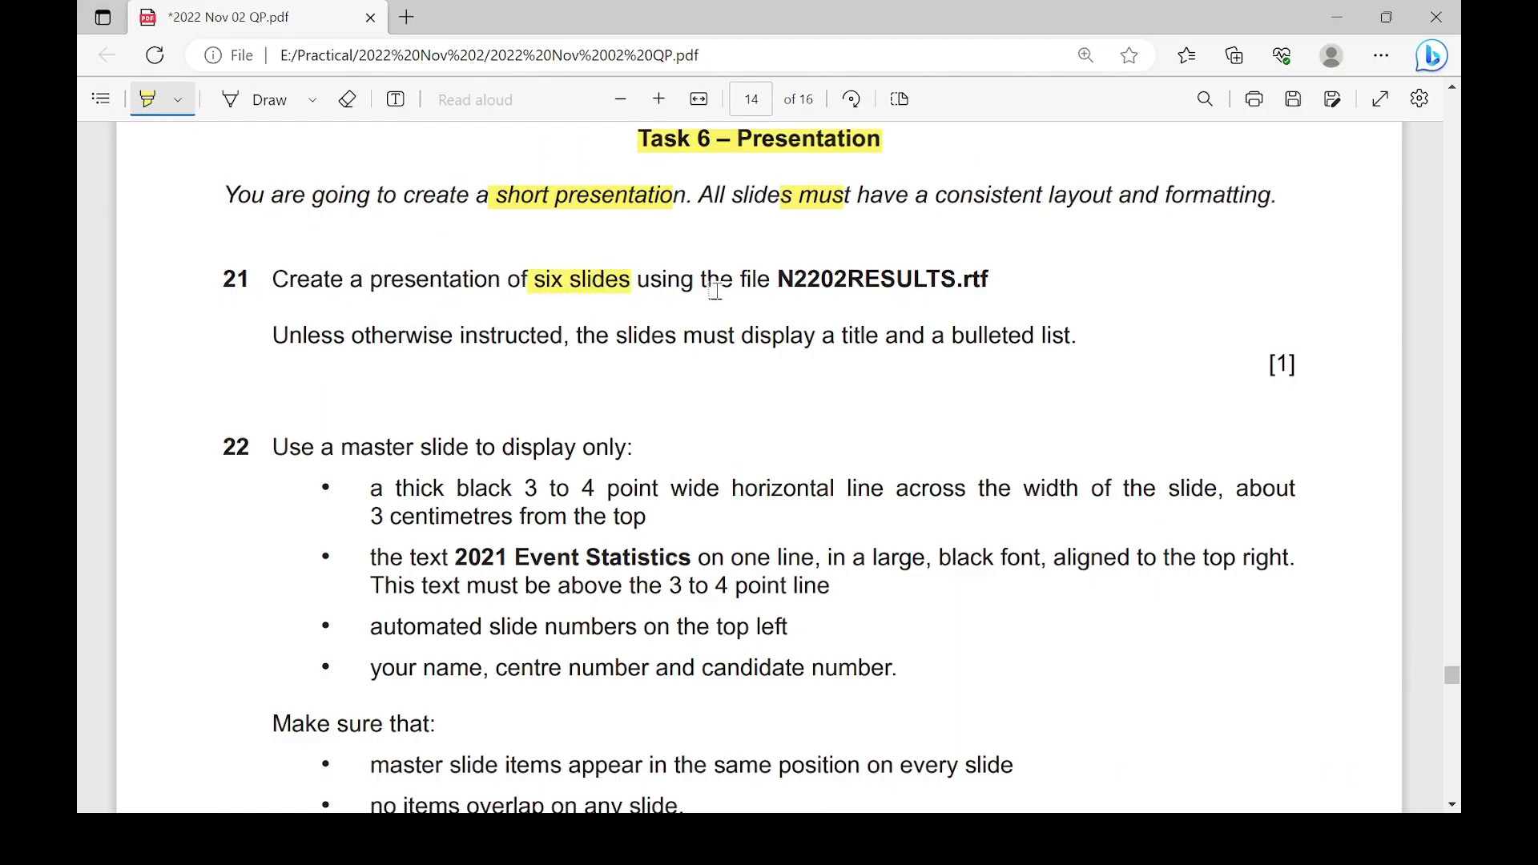
drag(778, 284, 985, 286)
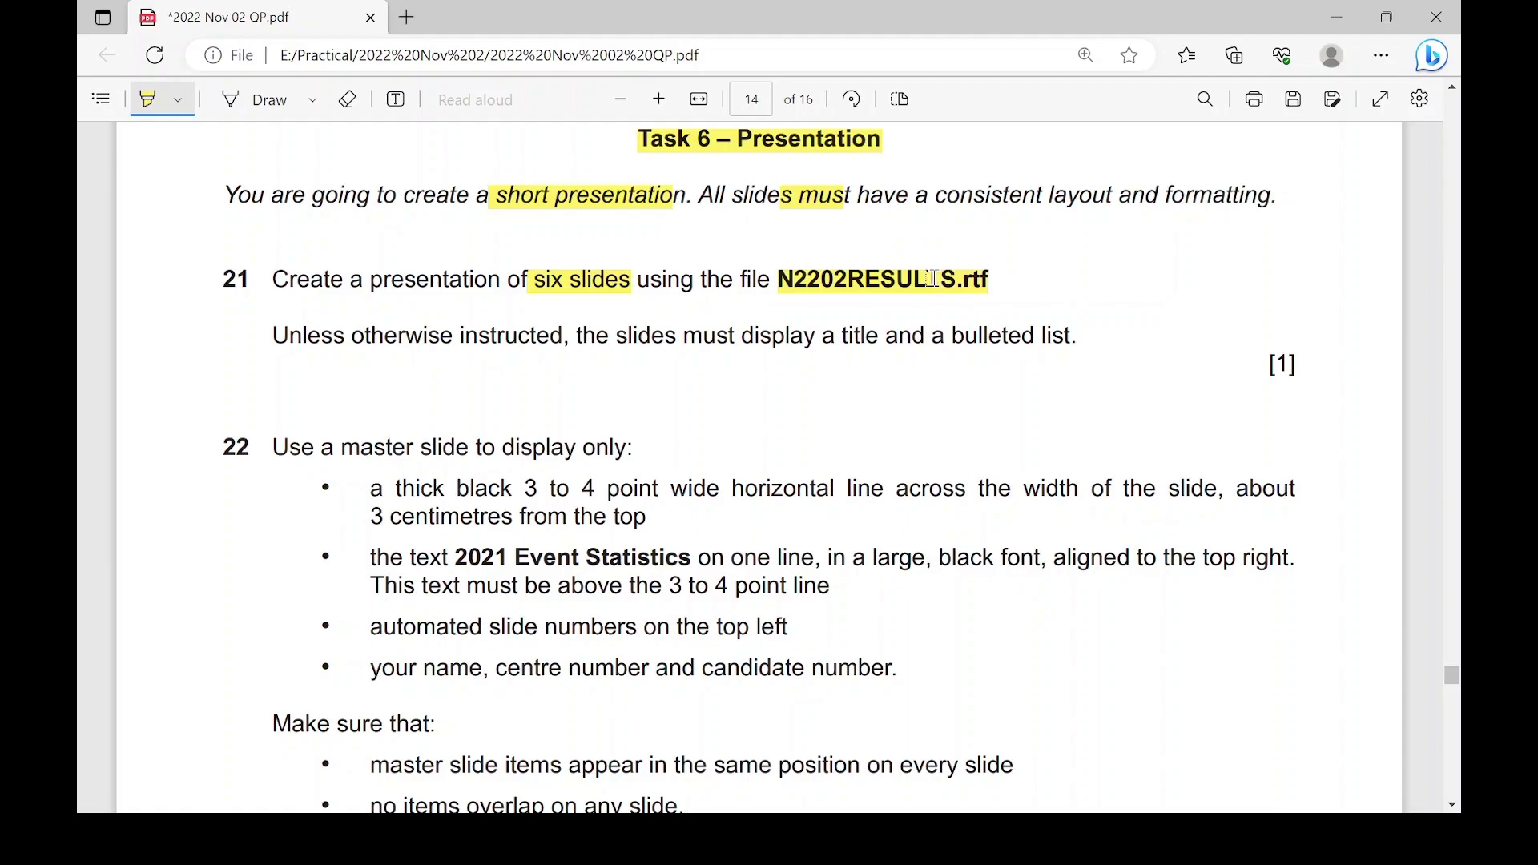
- Switch to PowerPoint, close the Designer suggestions and insert slides from the outline file N2202RESULTS
key(alt+Tab)
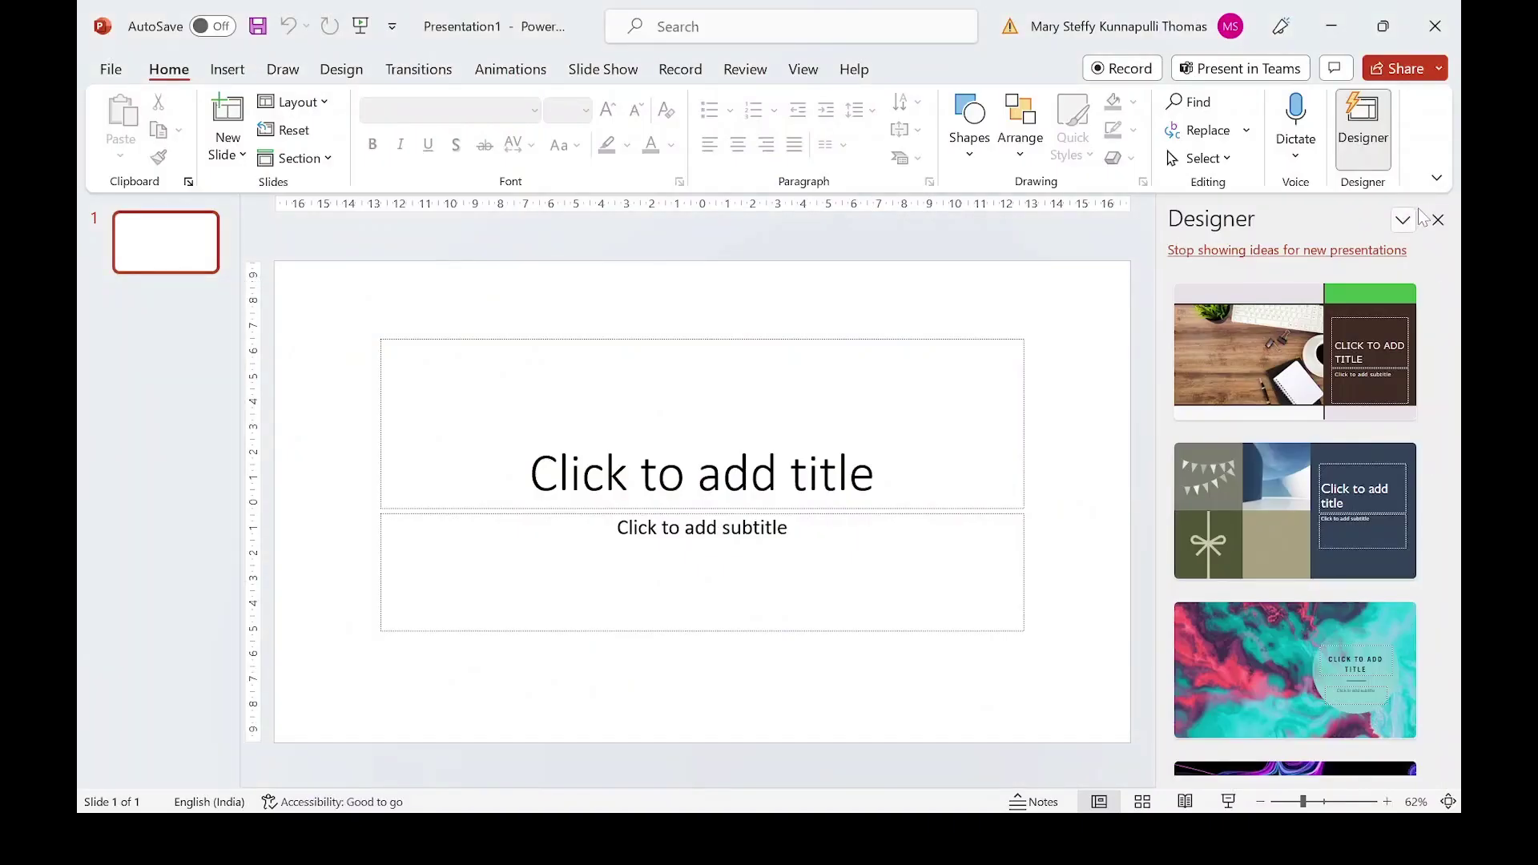
click(1439, 220)
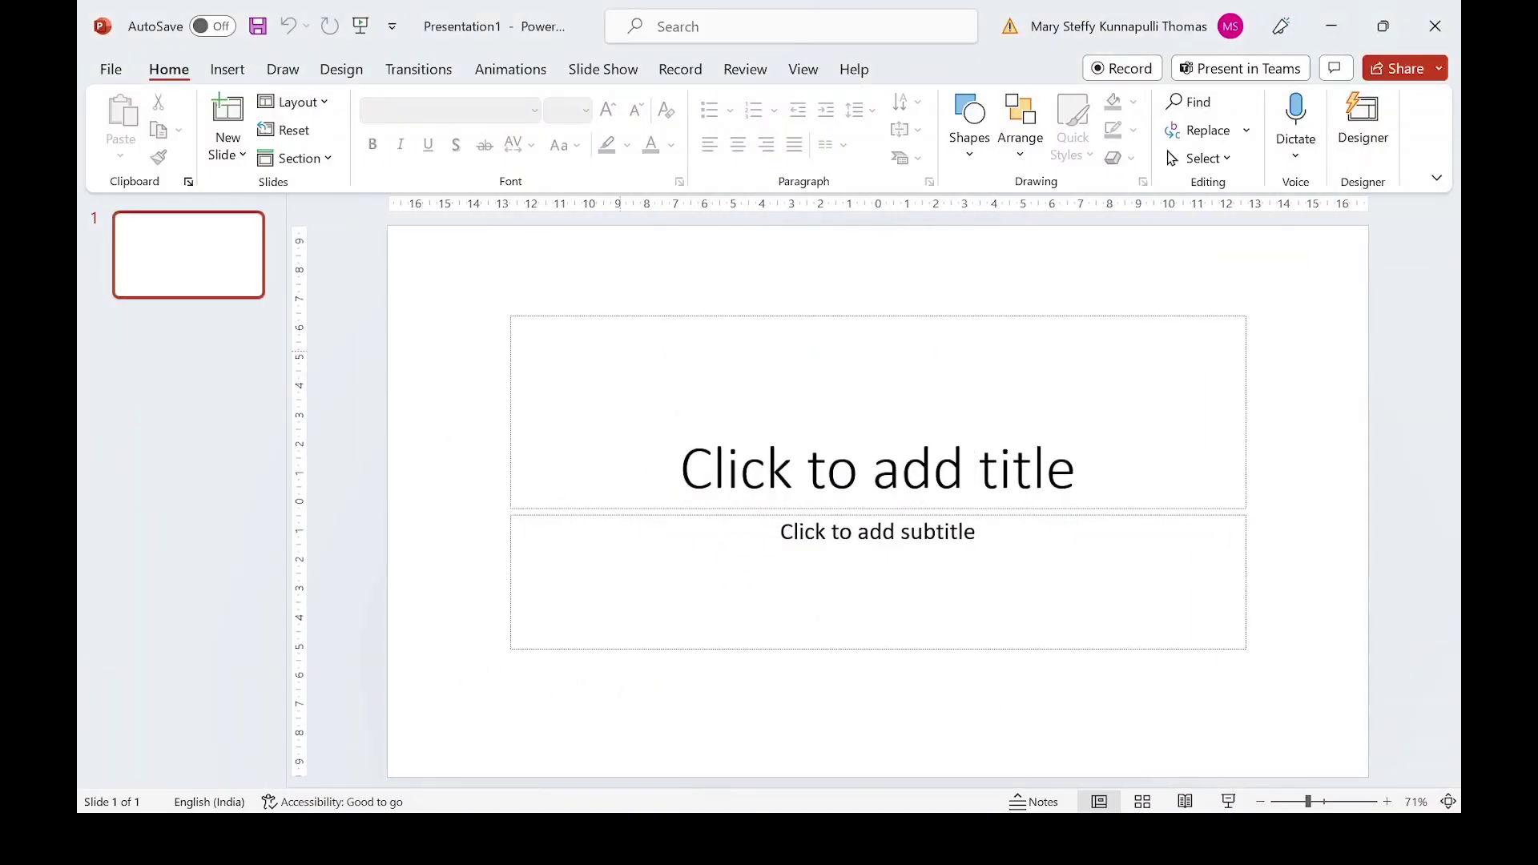
click(228, 164)
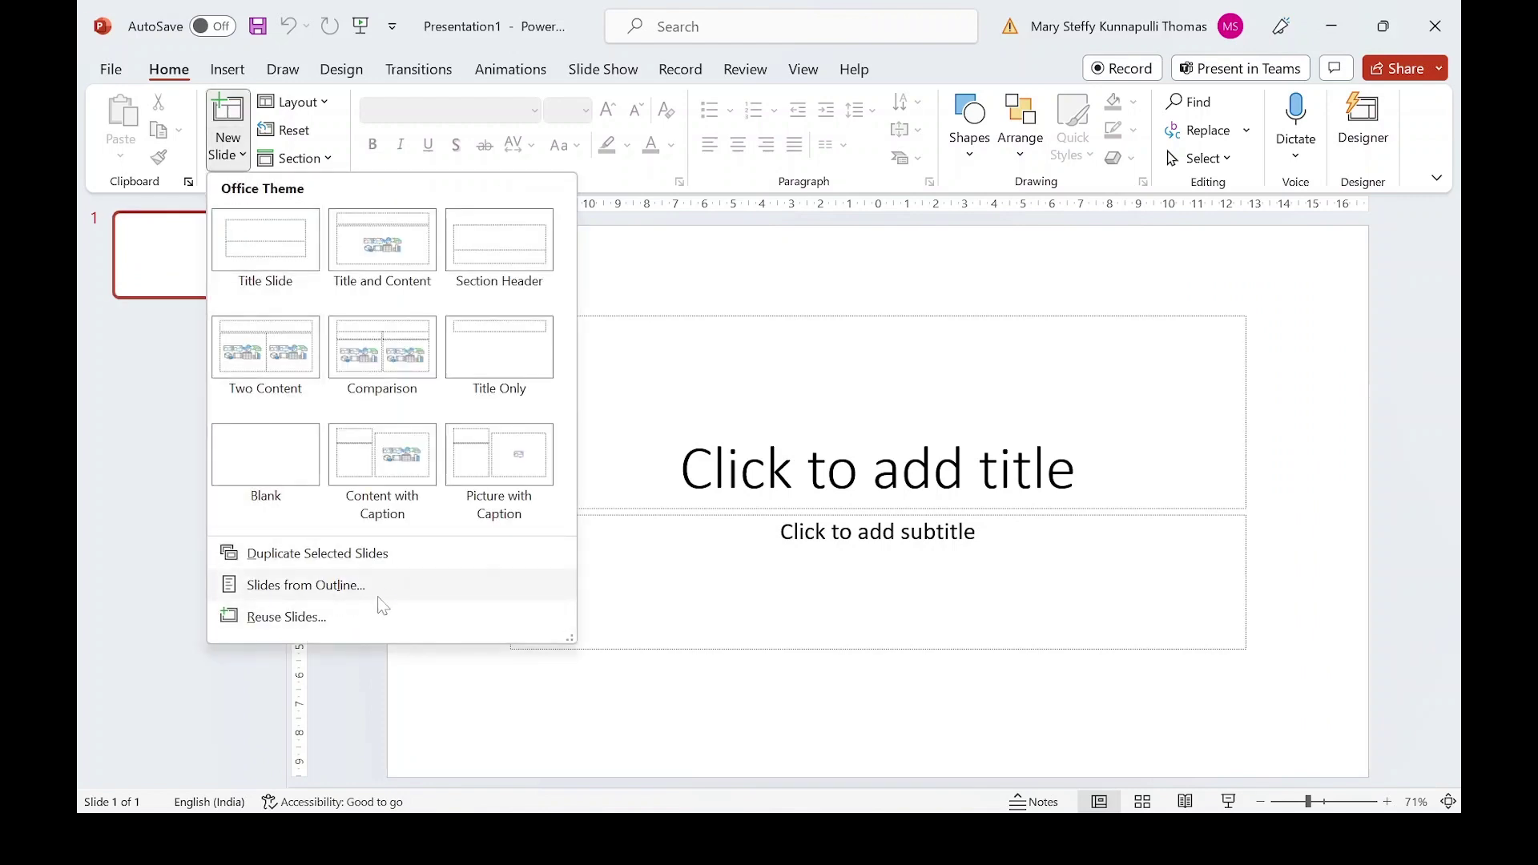
click(334, 593)
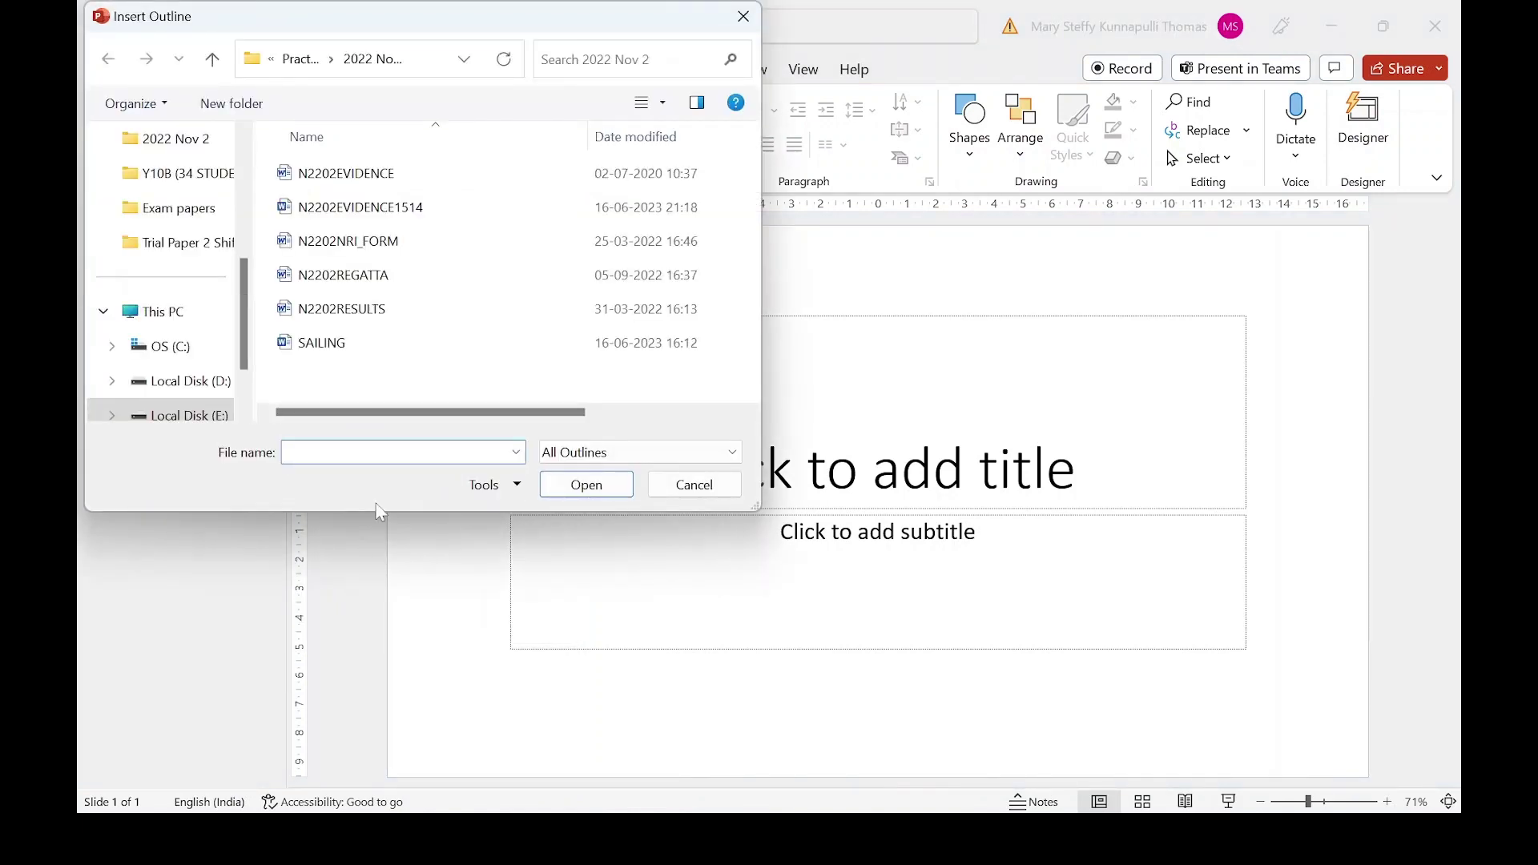
click(377, 320)
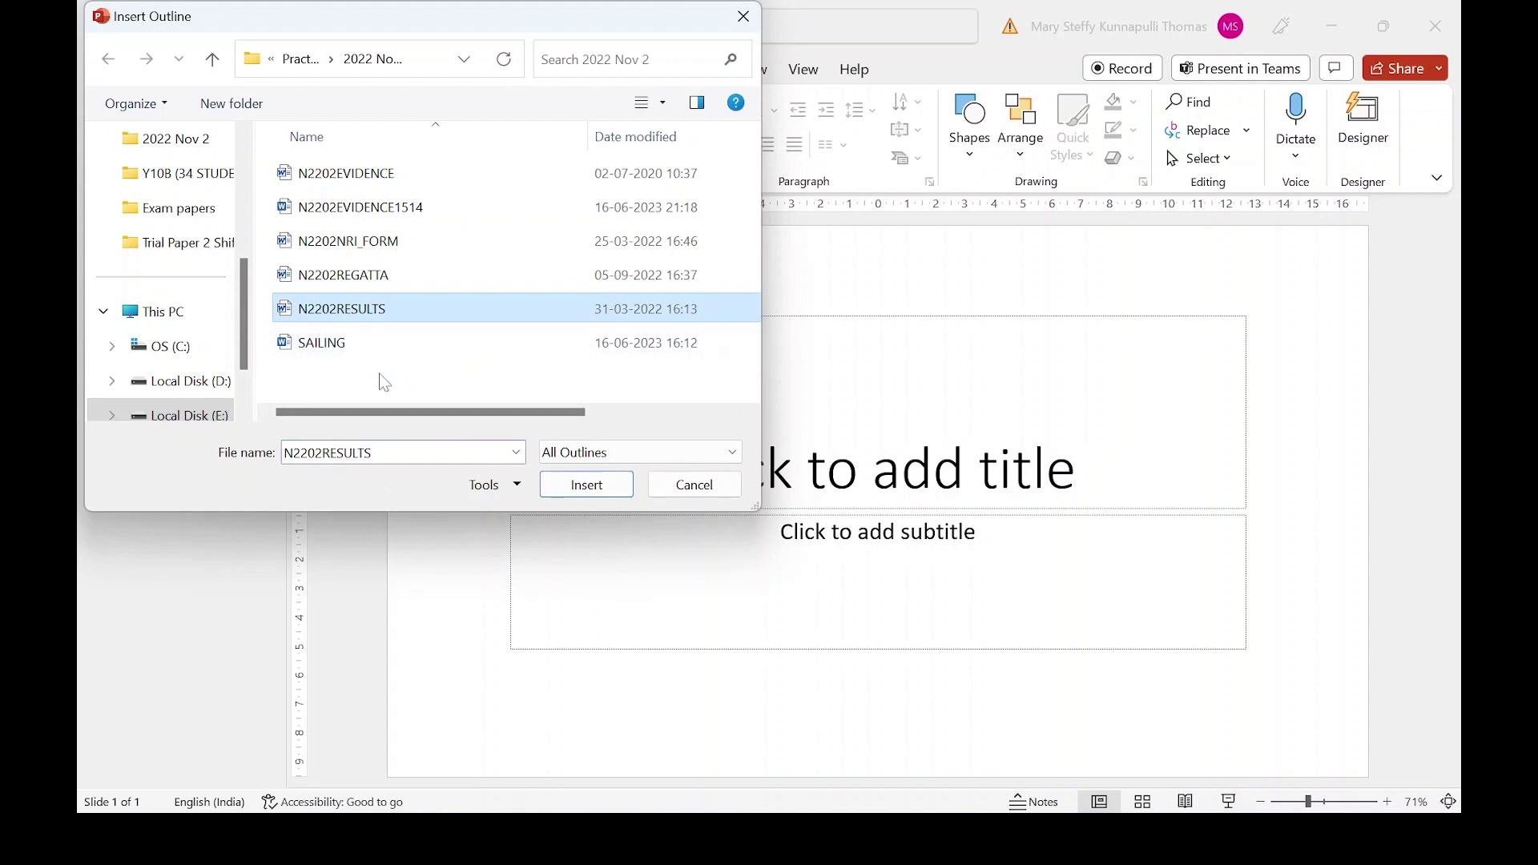
click(587, 485)
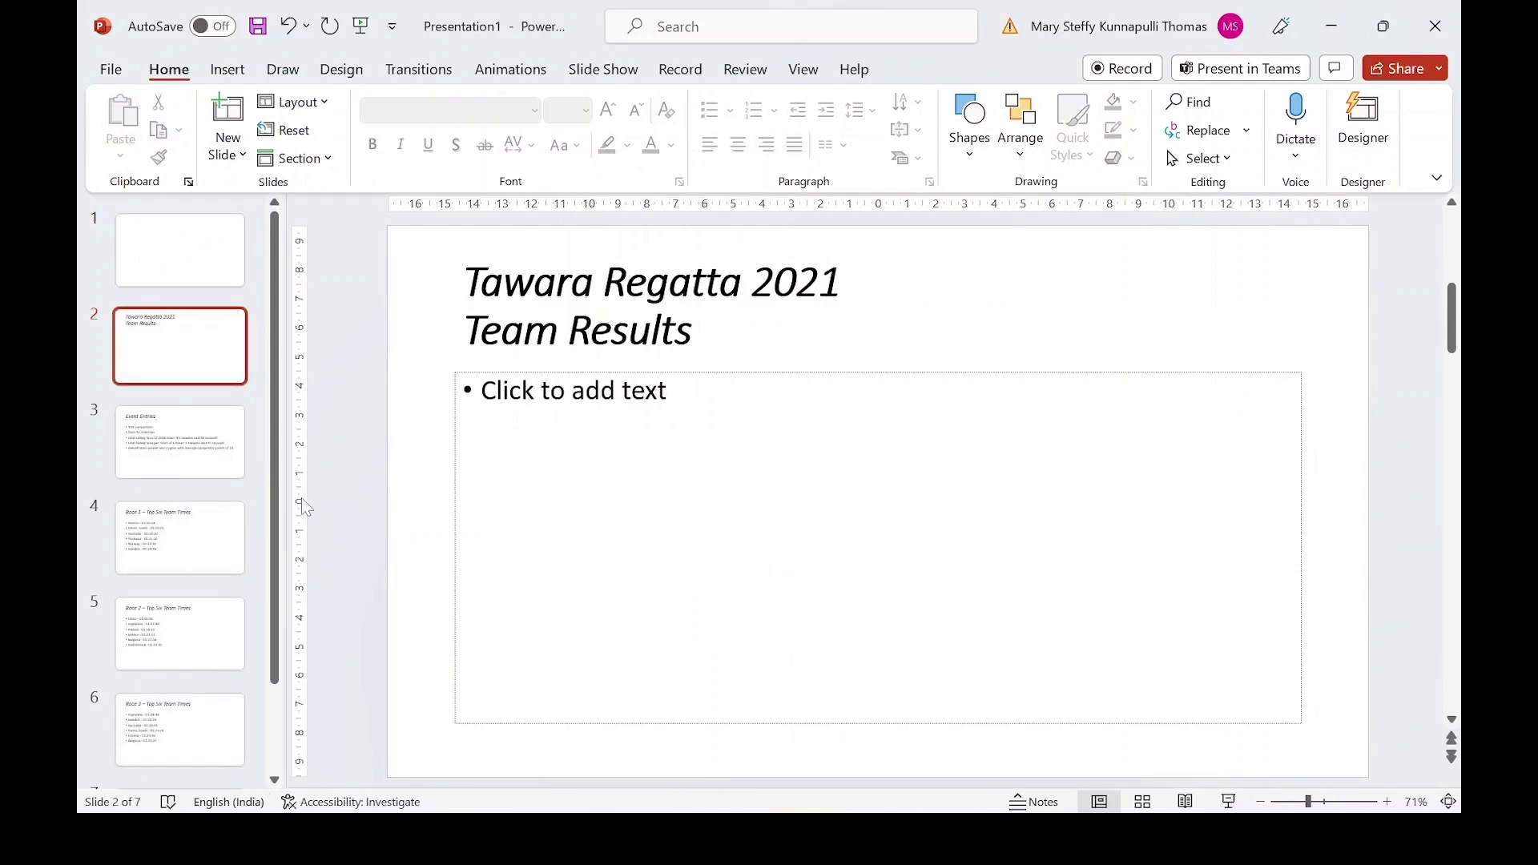
- Check the imported slides against the six slides required, and delete the empty title slide at the start of the presentation
scroll(301, 498, down, 5)
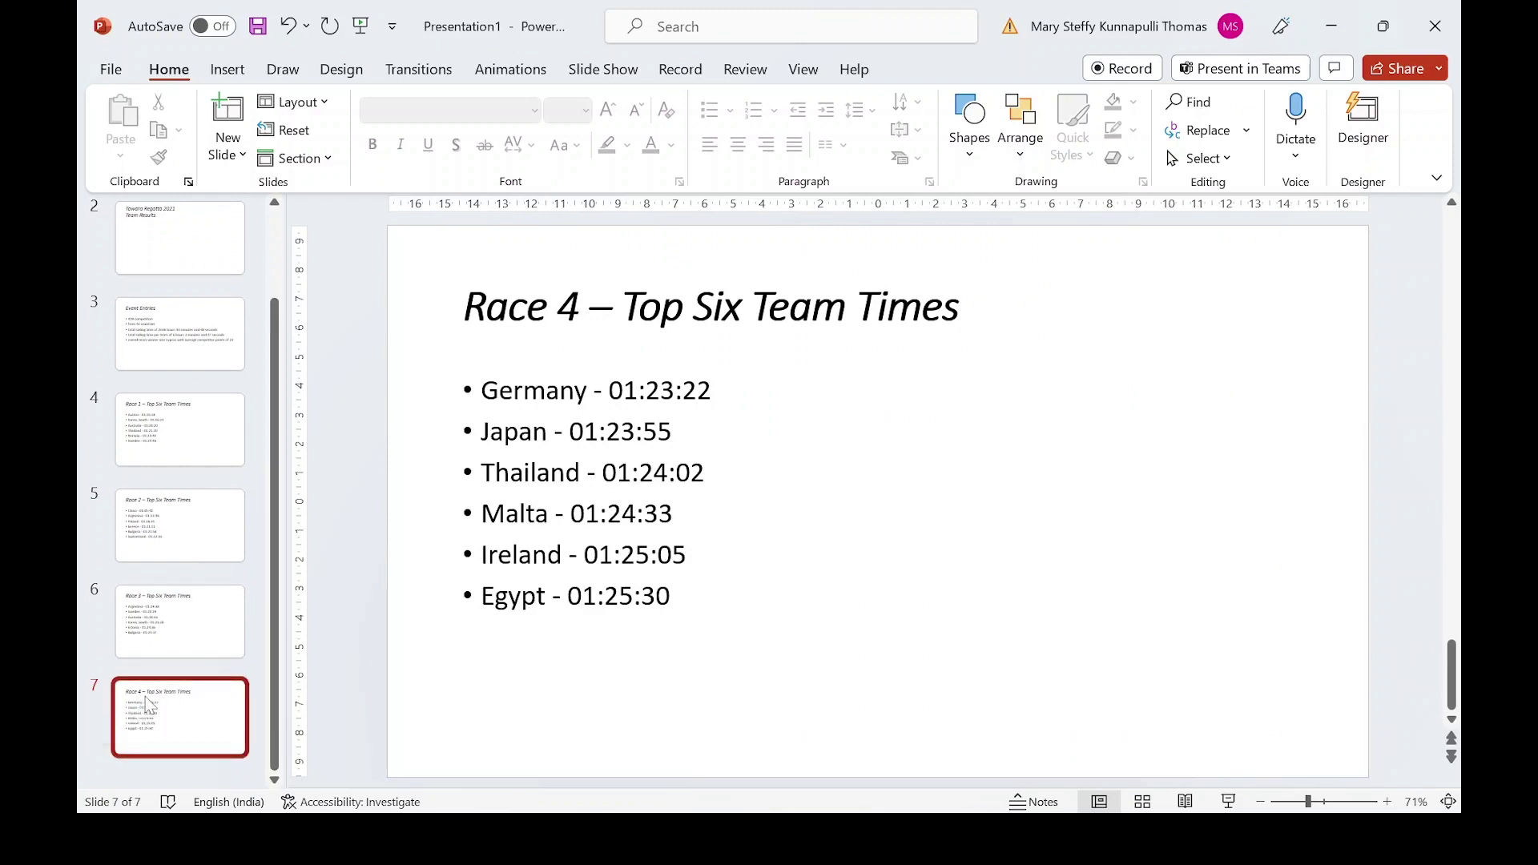
key(alt+Tab)
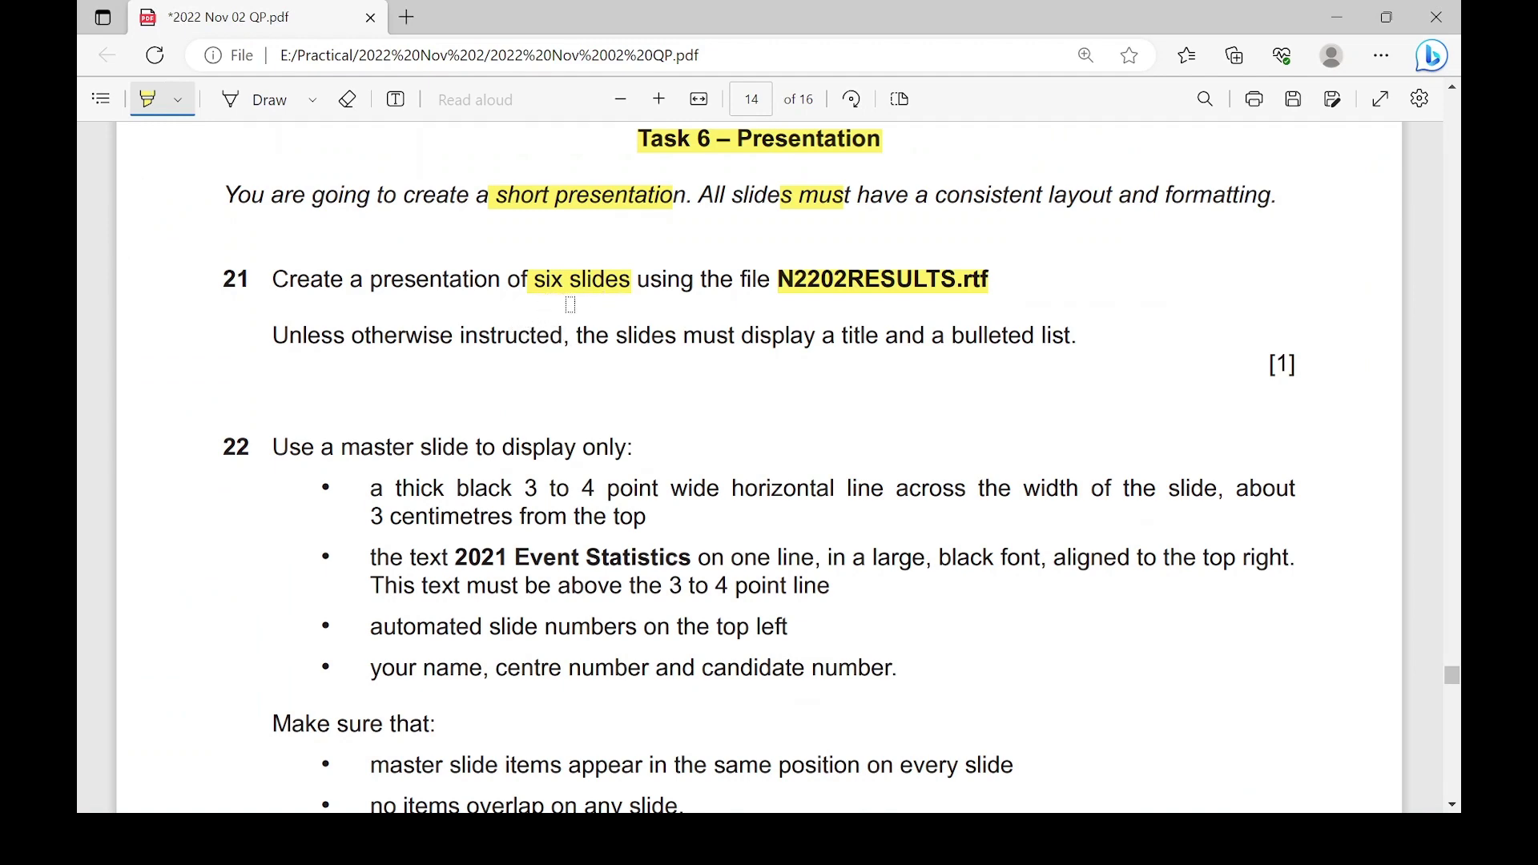
key(alt+Tab)
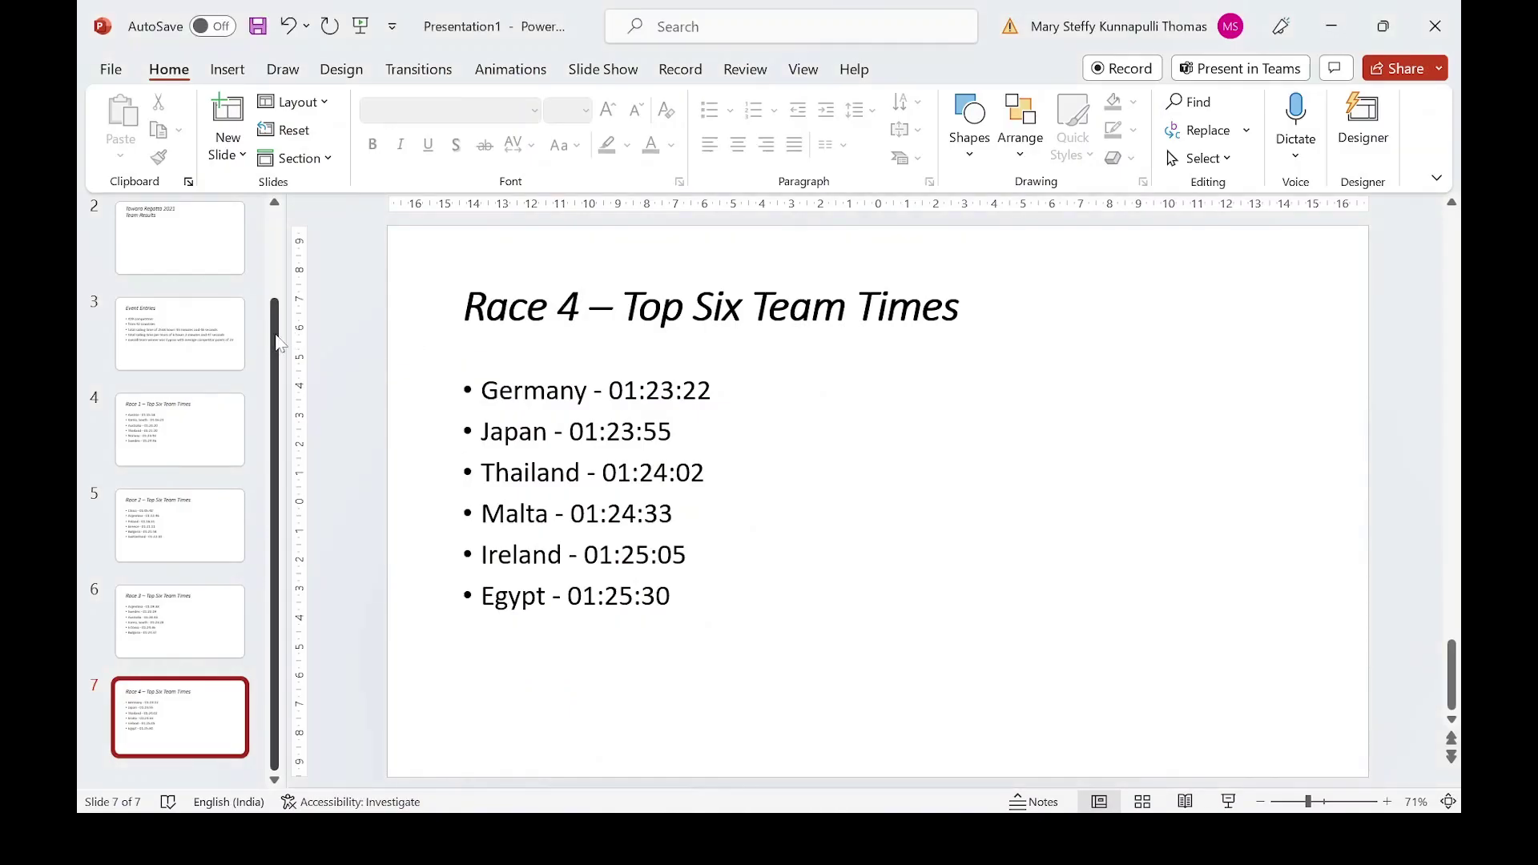
drag(277, 298, 285, 195)
click(165, 252)
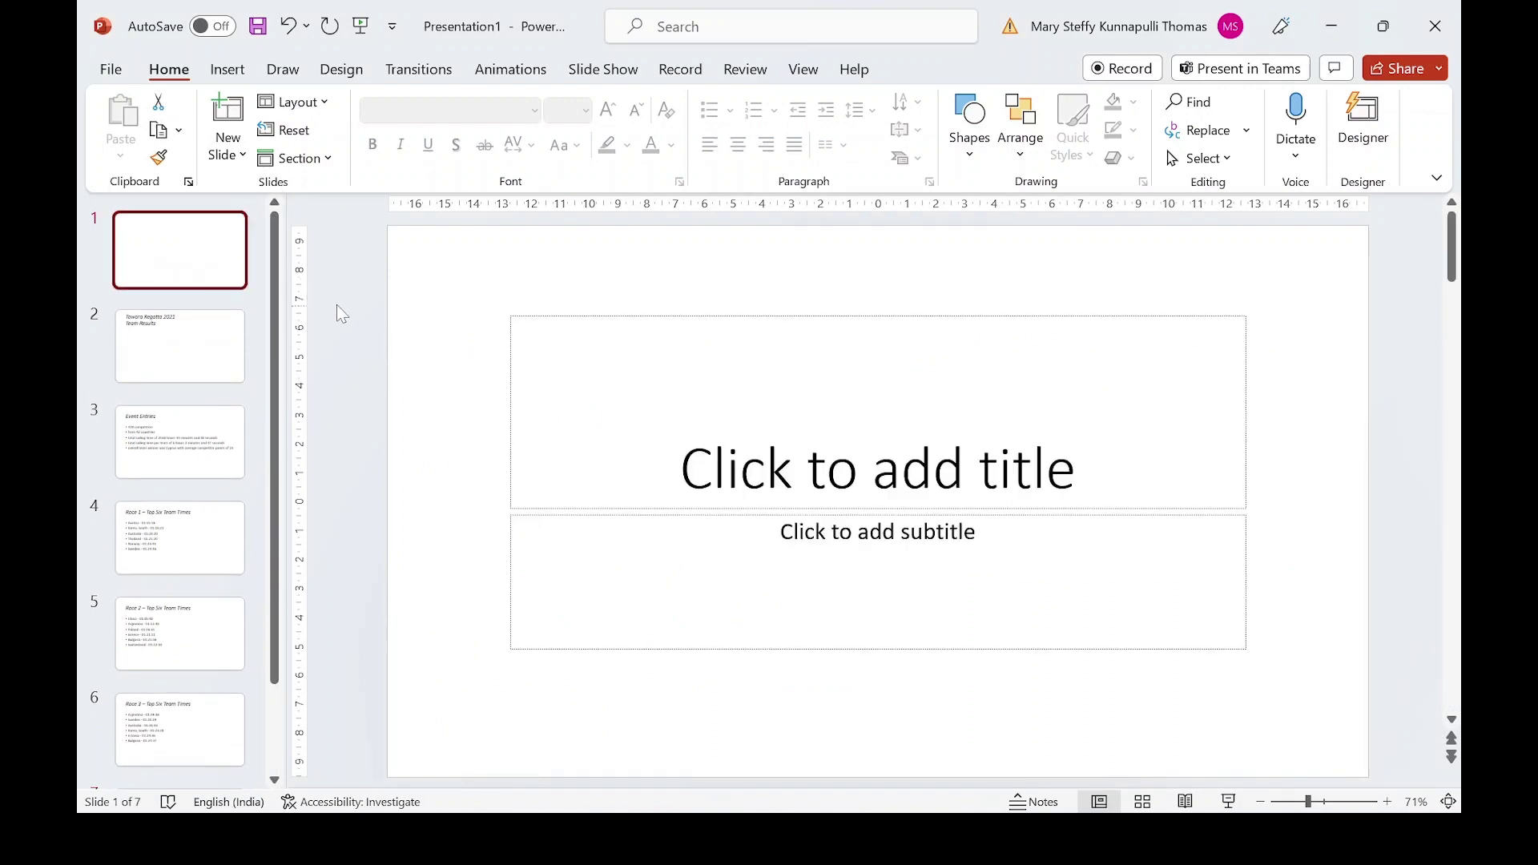
right_click(166, 244)
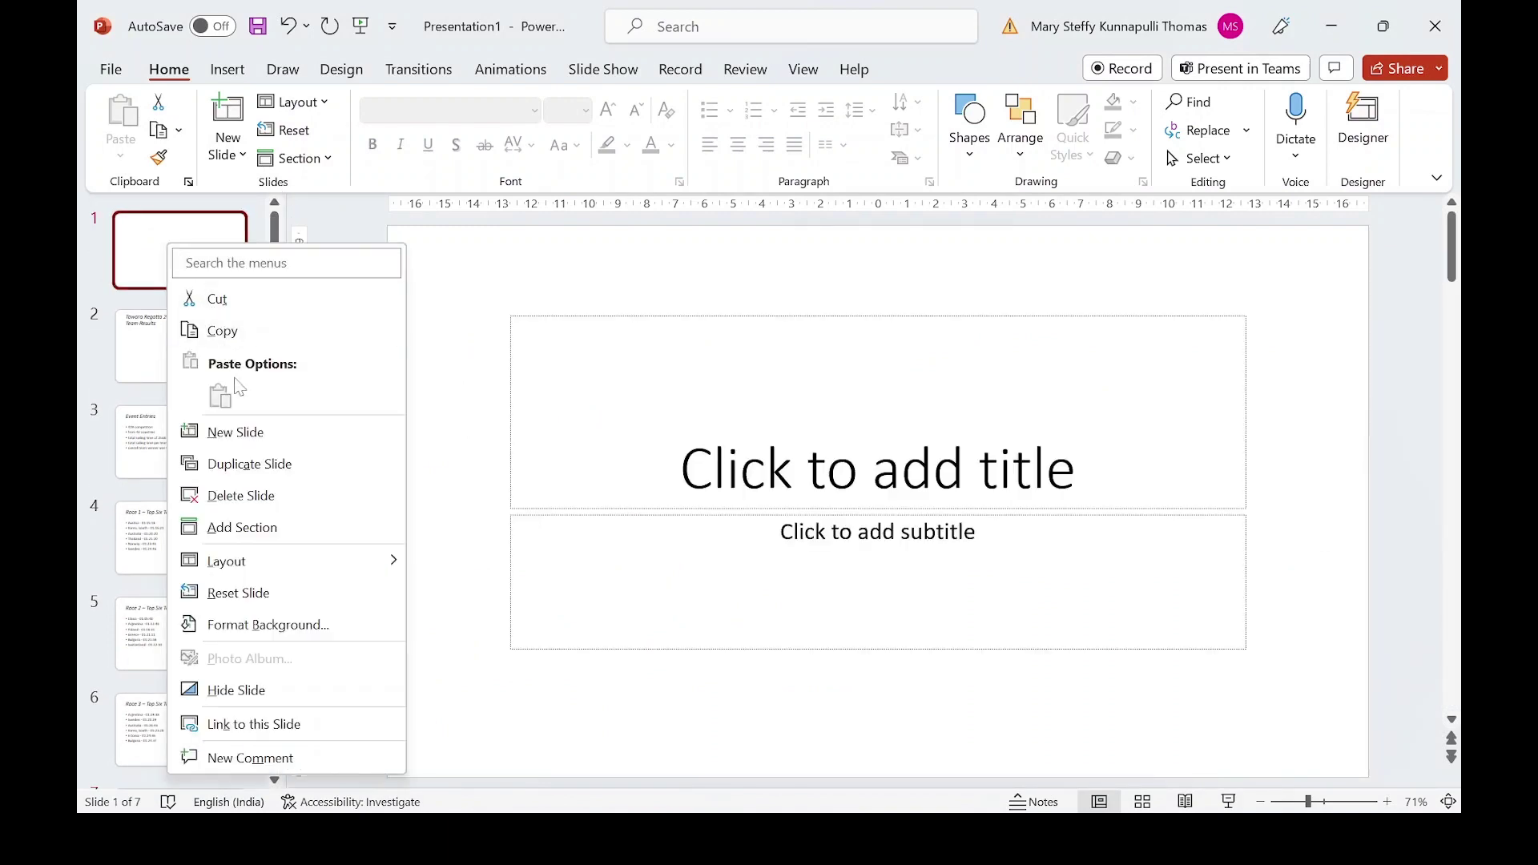
click(241, 495)
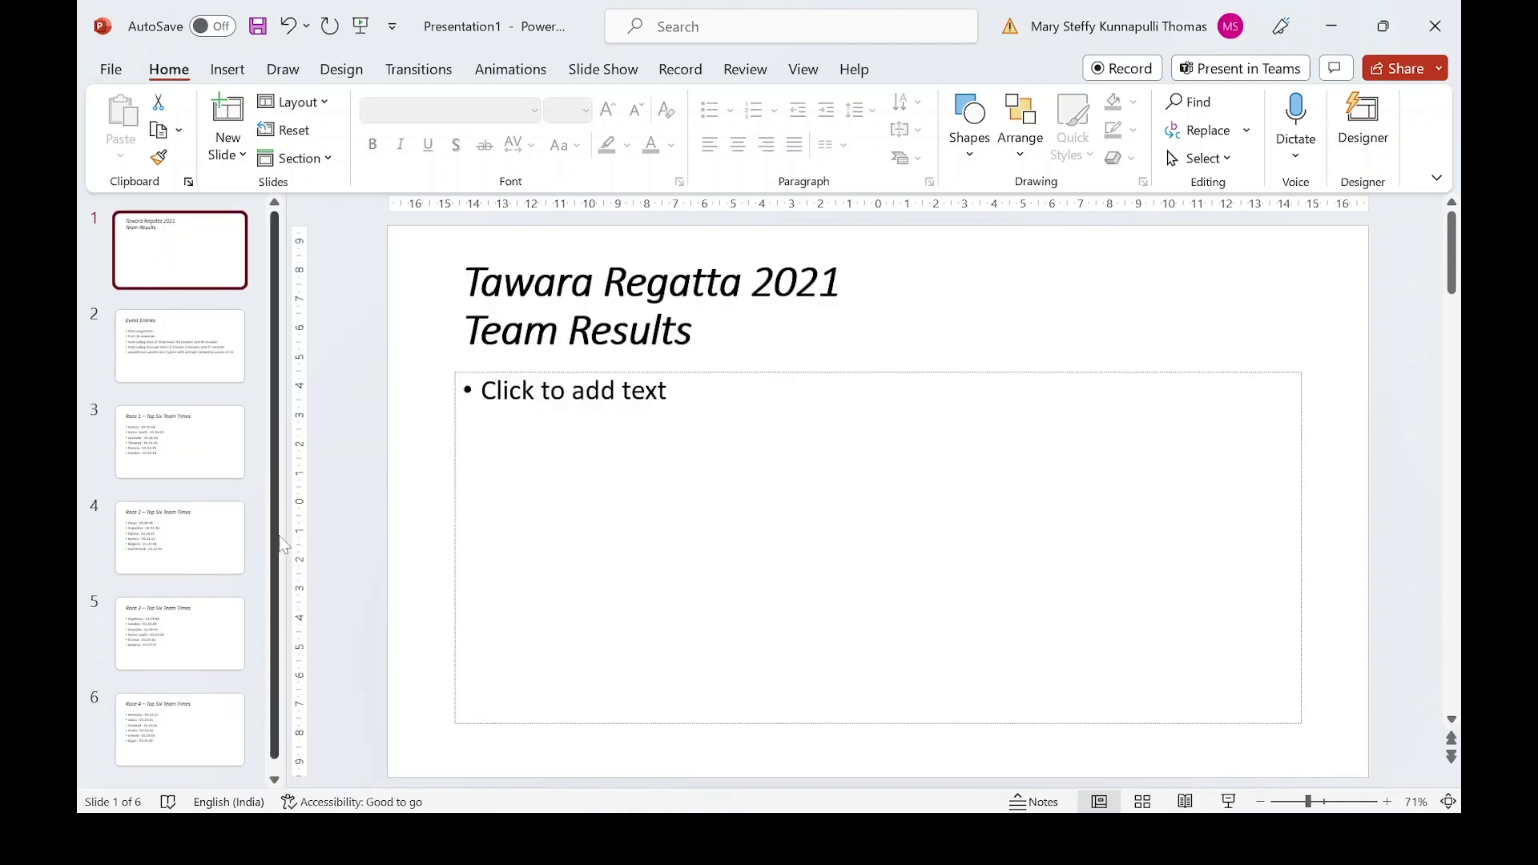
- Switch to the question paper and highlight "a title and a bulleted list" in question 21
key(alt+Tab)
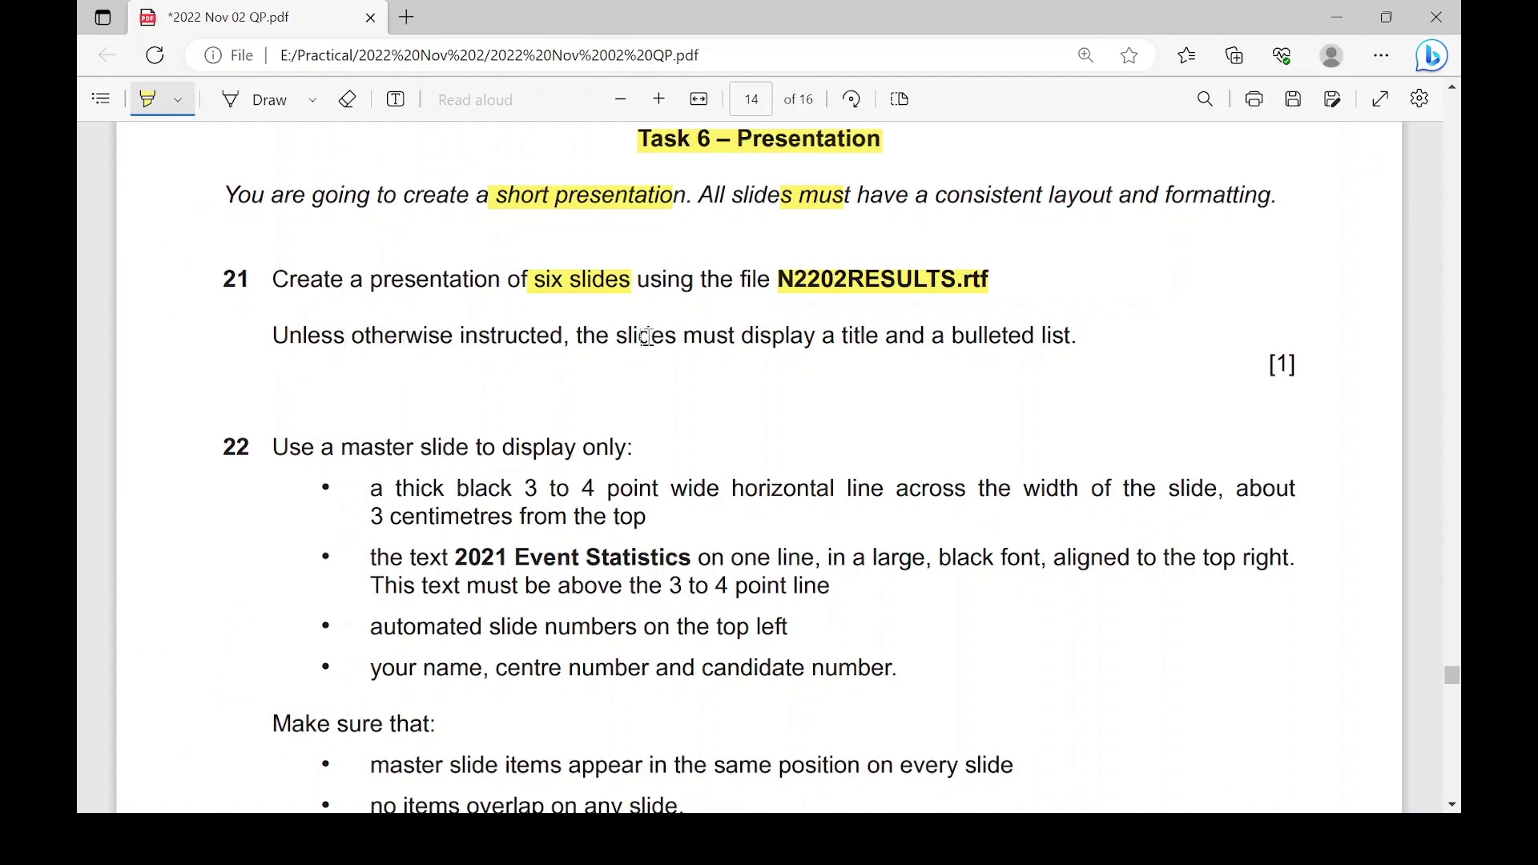
drag(820, 337, 1071, 337)
- Switch to PowerPoint and examine slides 1 to 6 for a title and a bulleted list
key(alt+Tab)
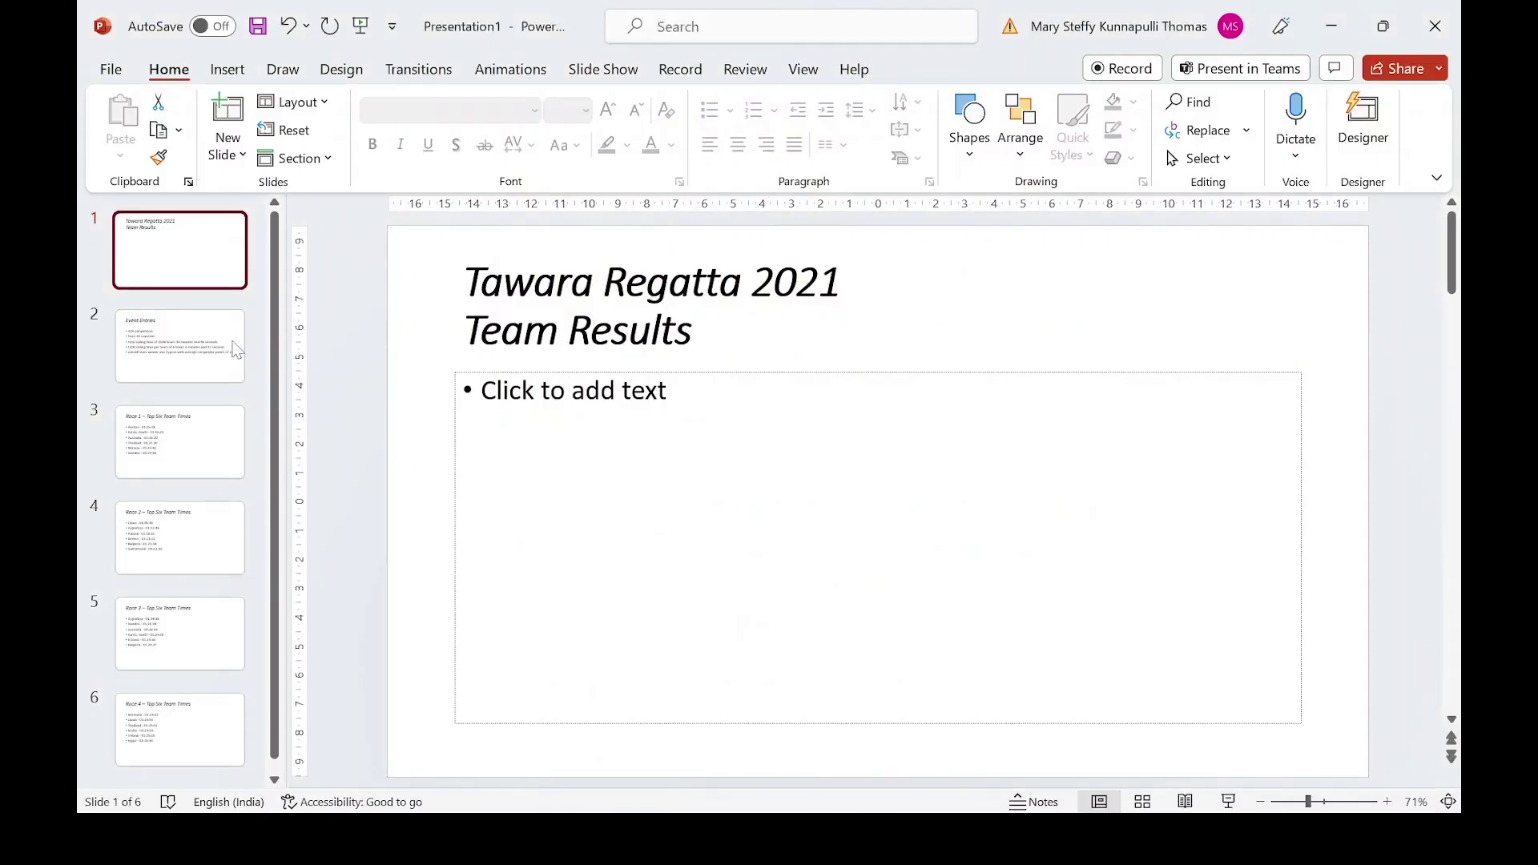
click(190, 353)
click(186, 440)
click(210, 559)
click(218, 641)
click(223, 738)
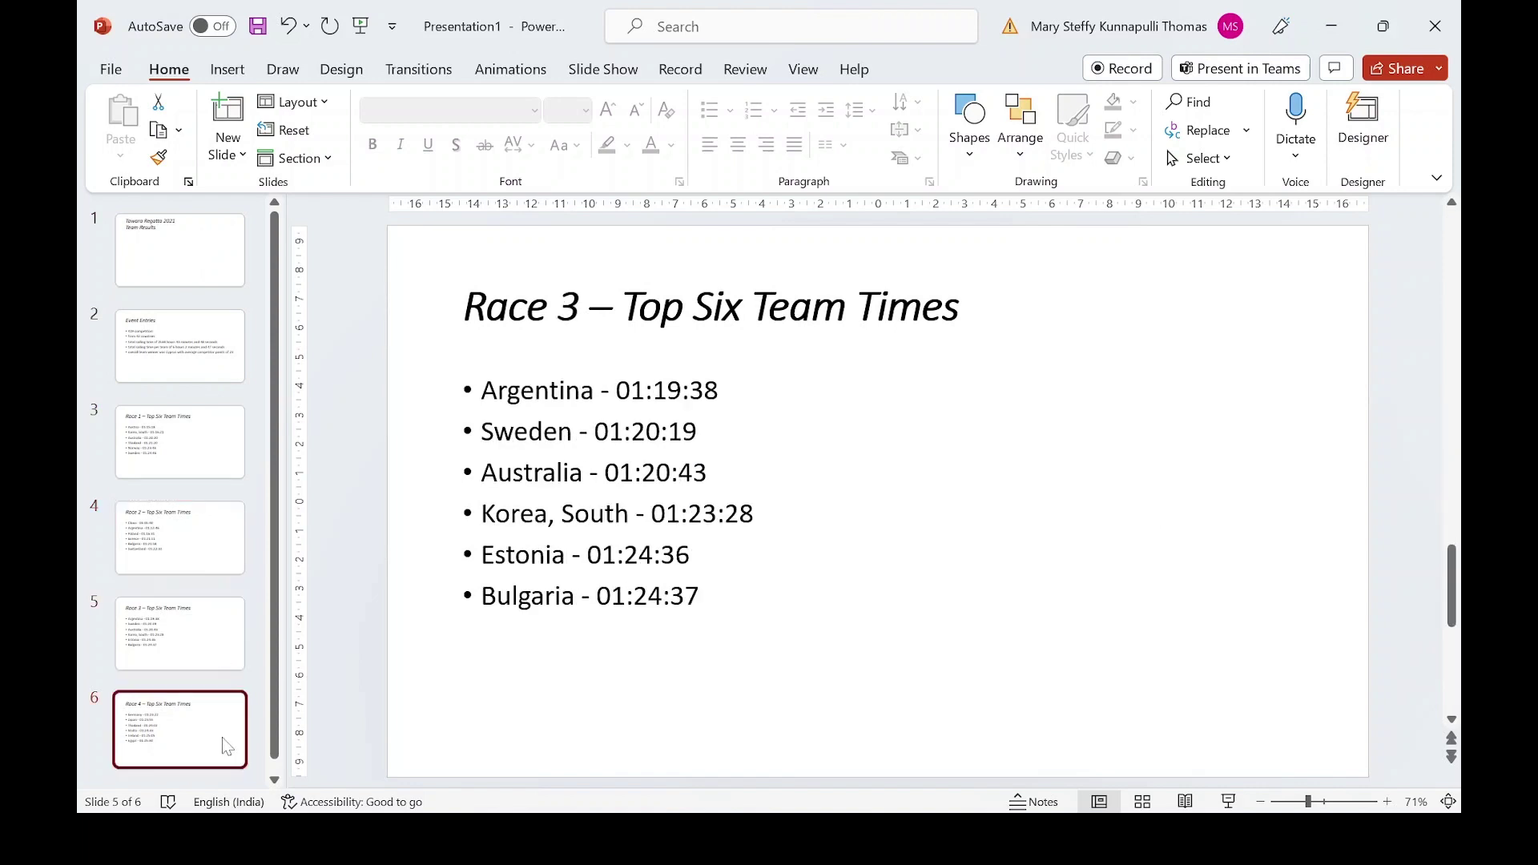
click(200, 274)
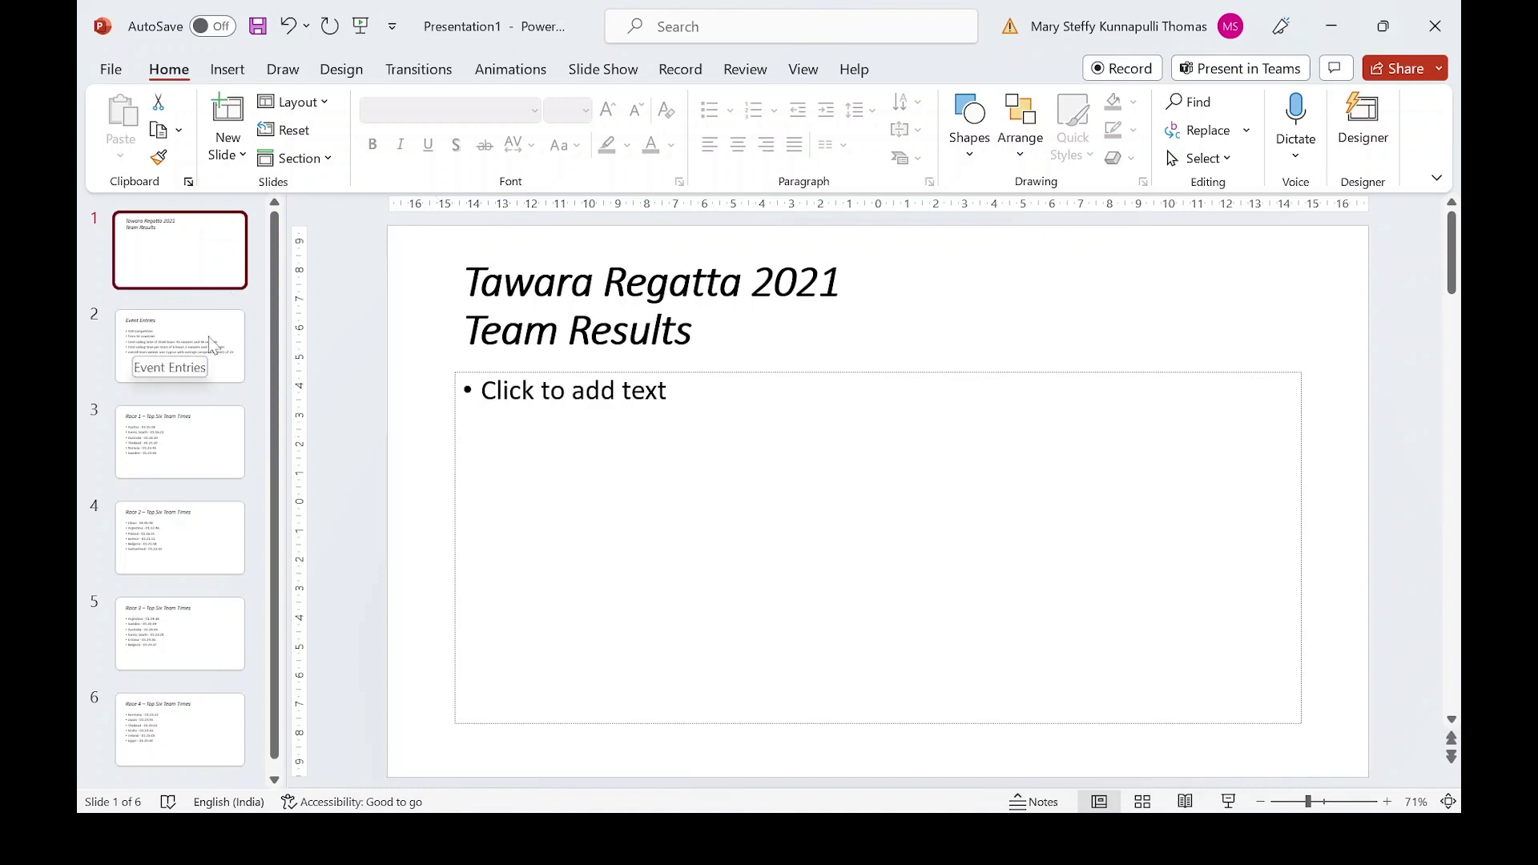
- Switch to the question paper and highlight "master slide" in question 22
key(alt+Tab)
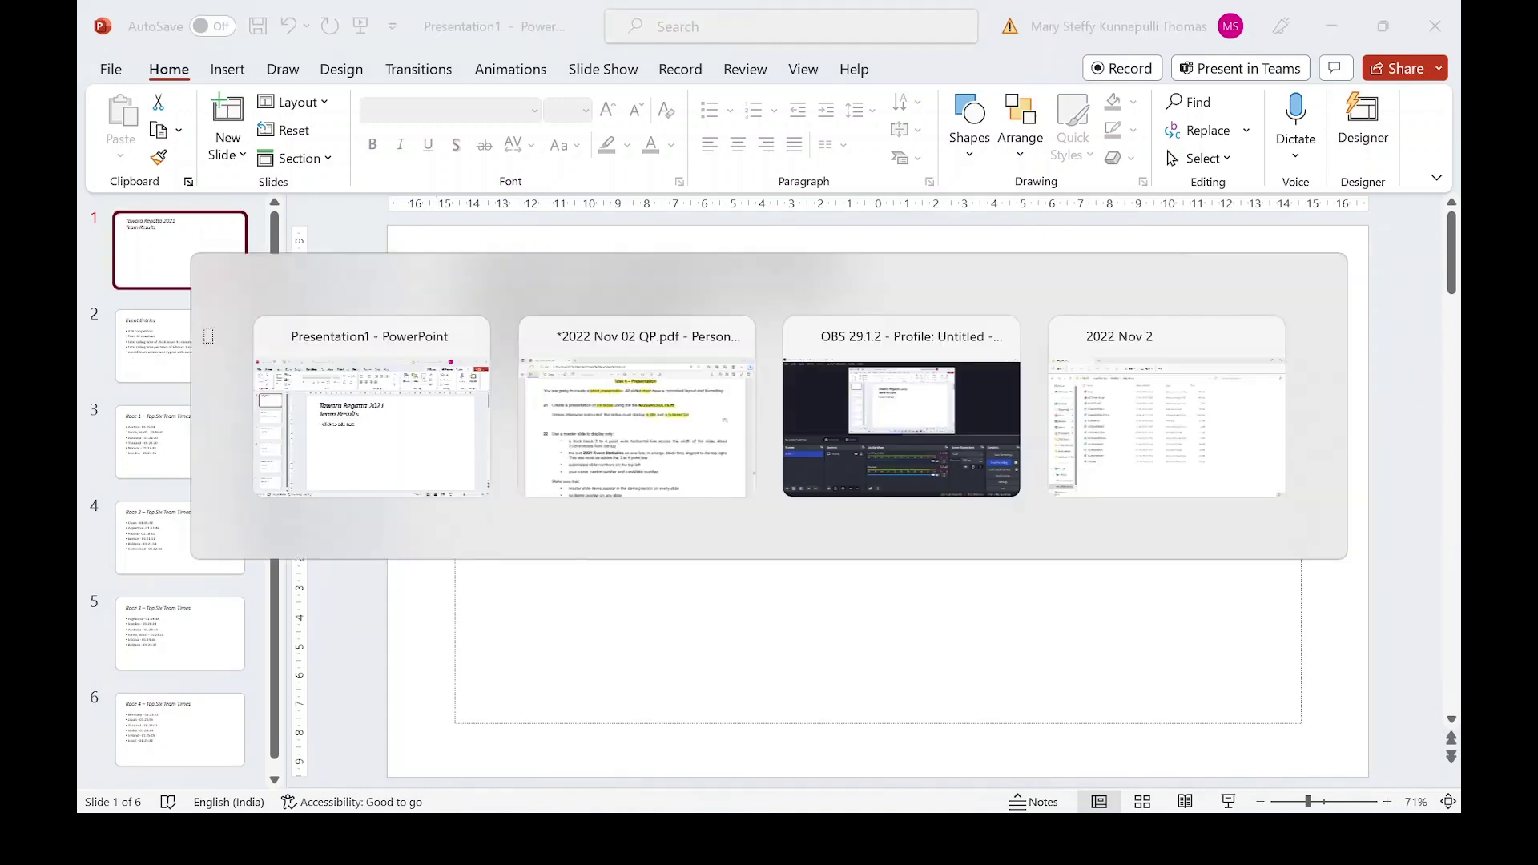
scroll(326, 395, down, 3)
scroll(326, 396, down, 1)
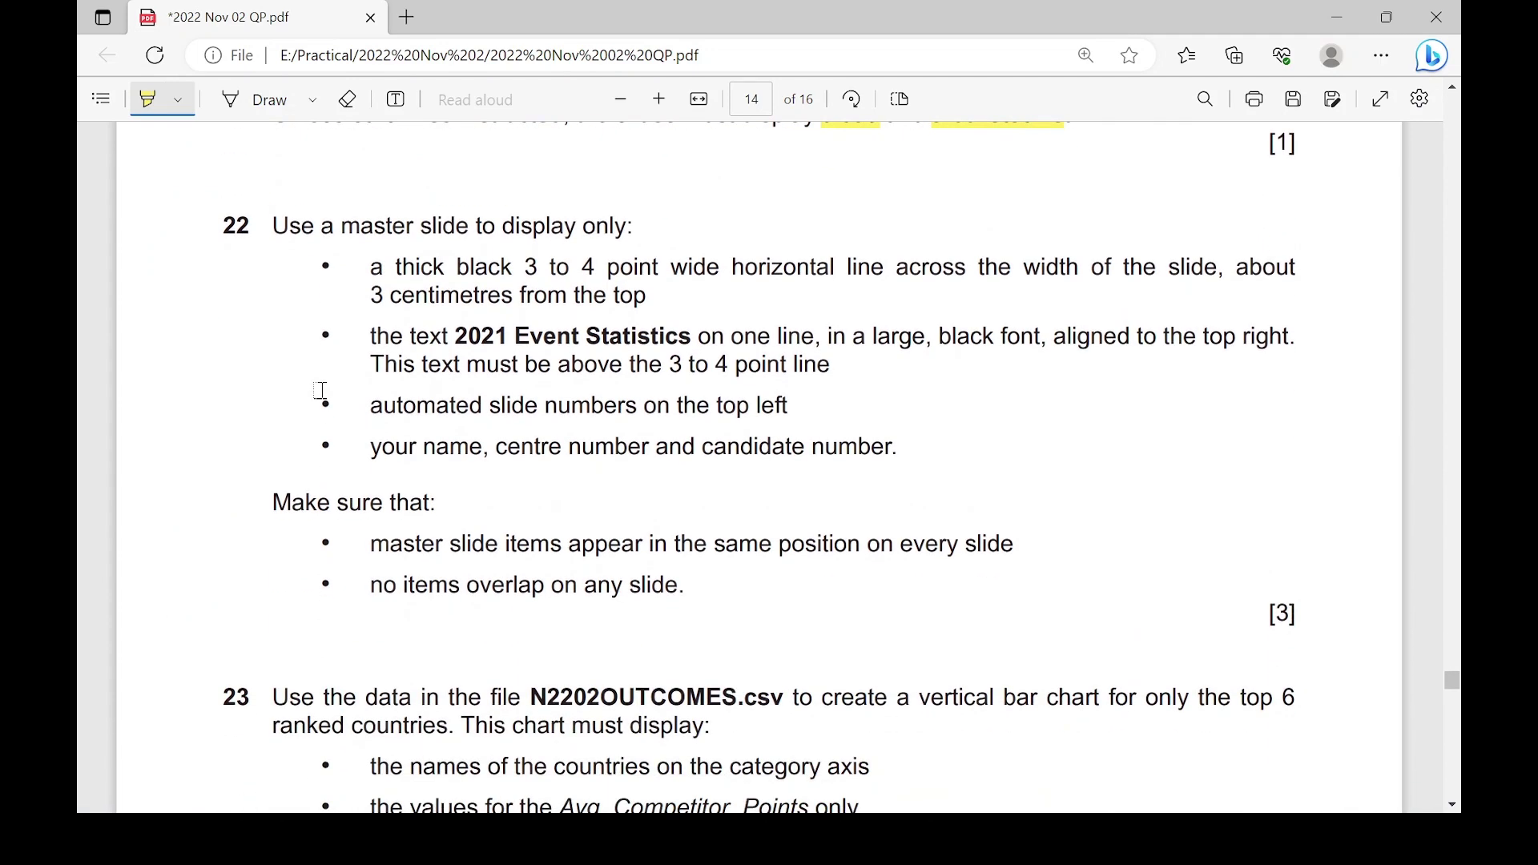
drag(343, 227, 461, 230)
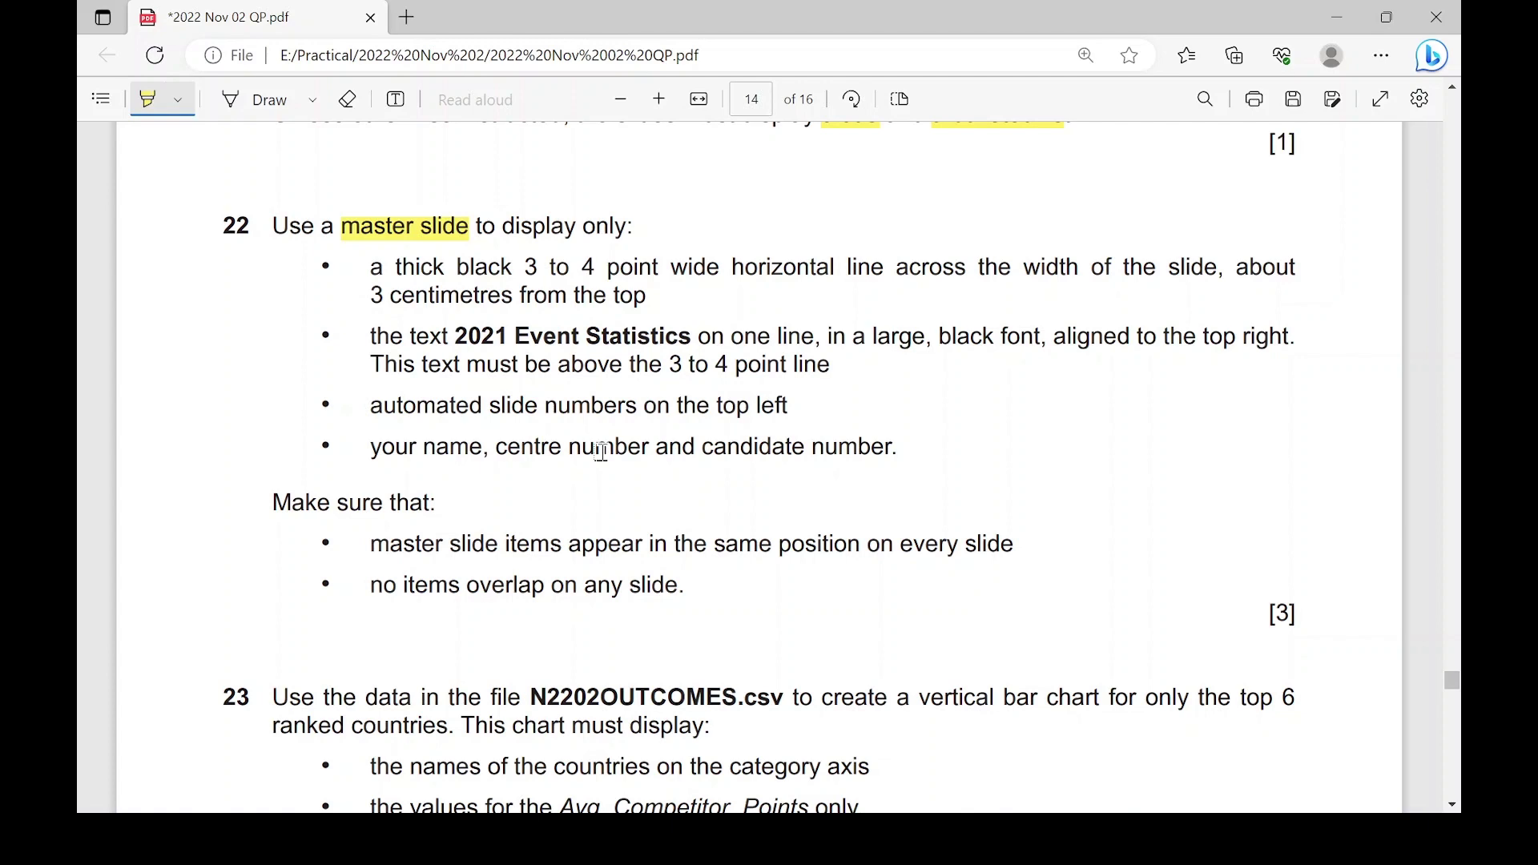
- Switch to PowerPoint, enter Slide Master view and select the parent master slide above all the layouts
key(alt+Tab)
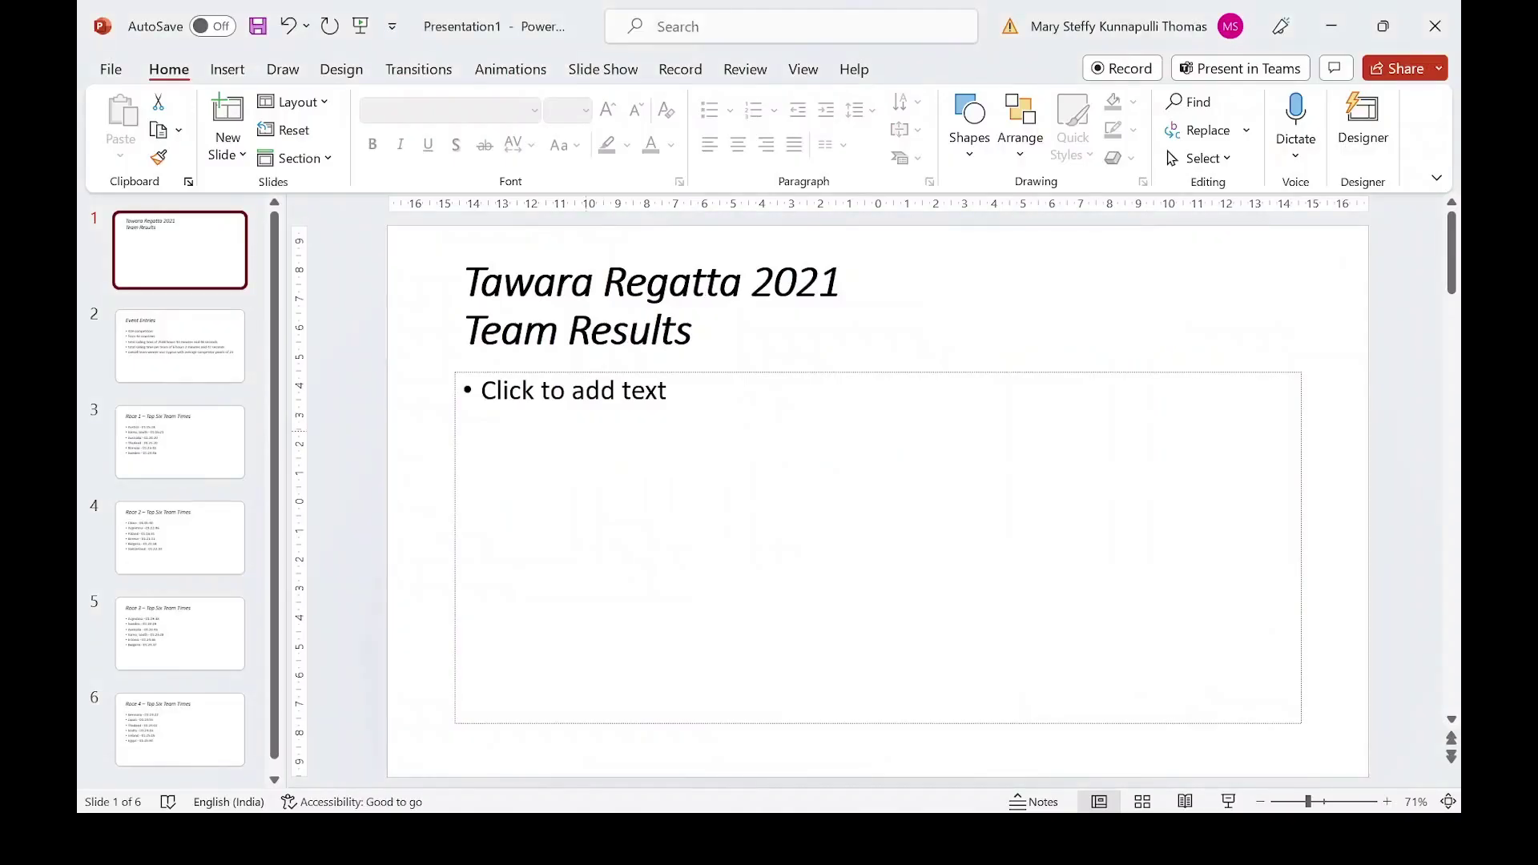
click(803, 70)
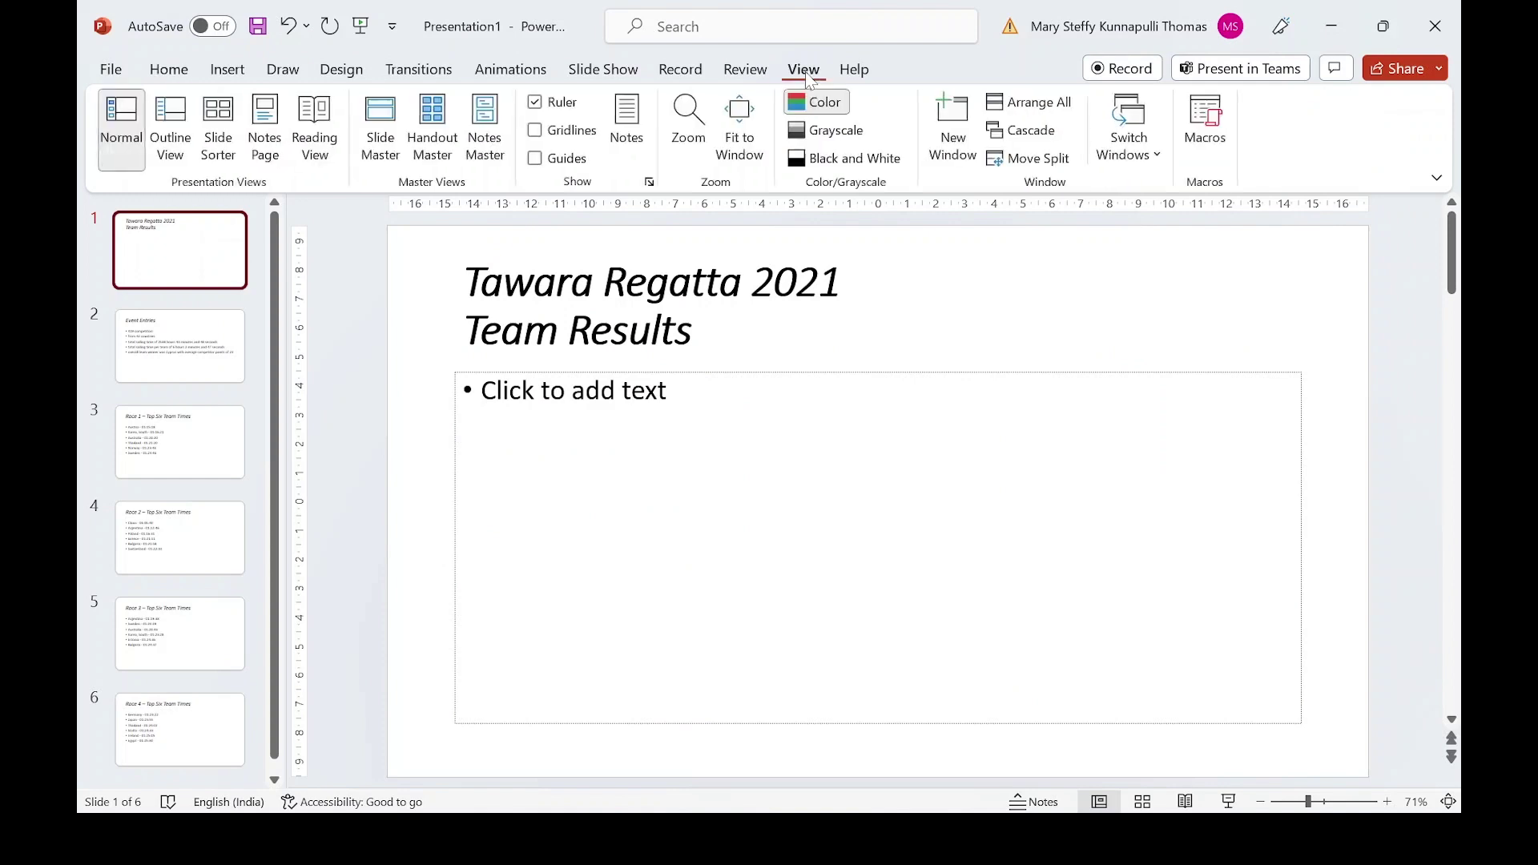
click(380, 147)
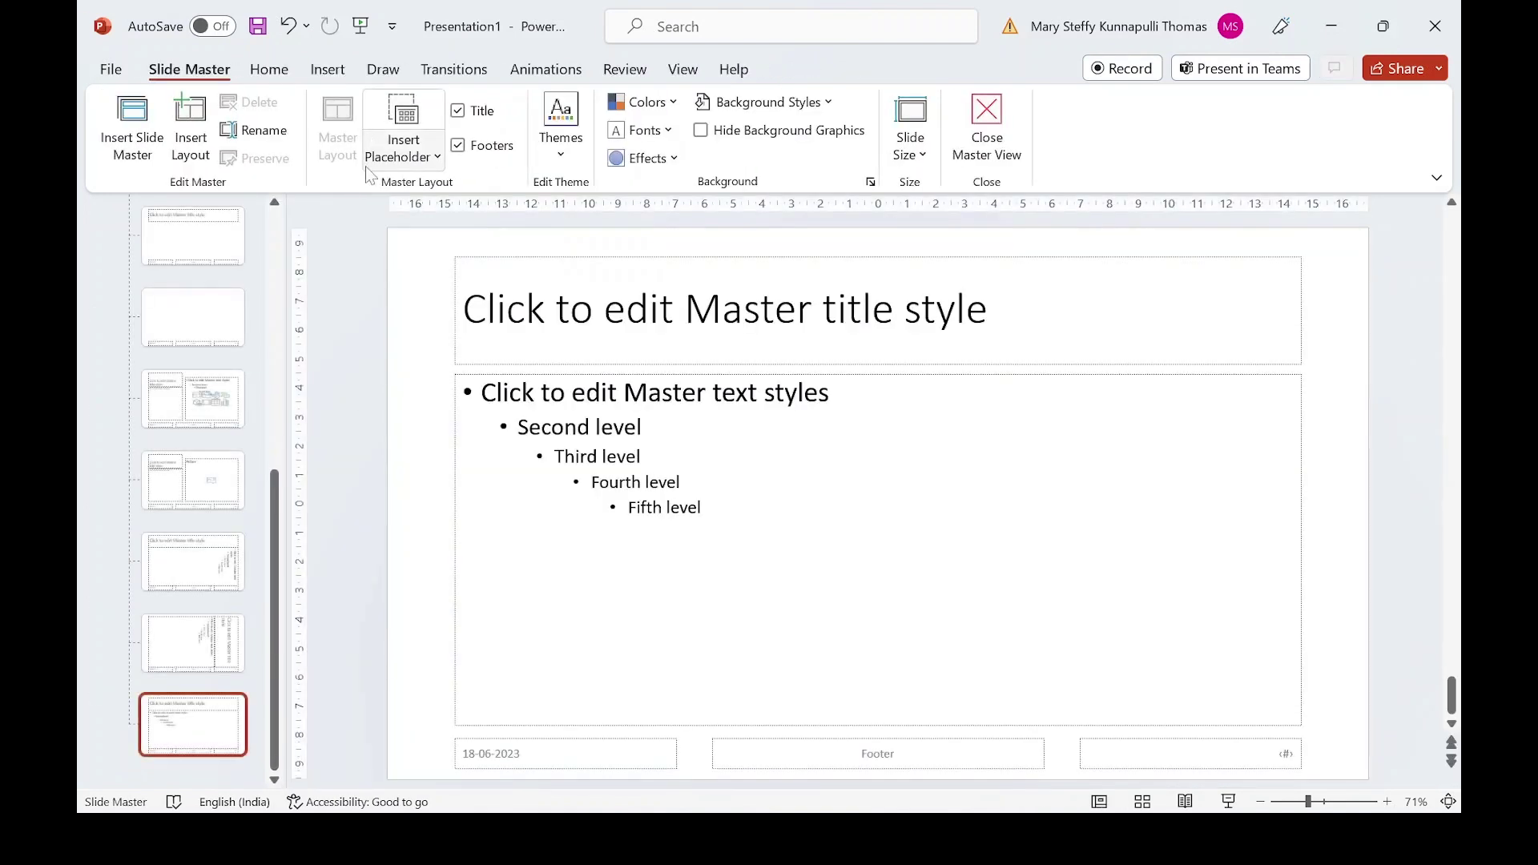
drag(276, 501, 287, 221)
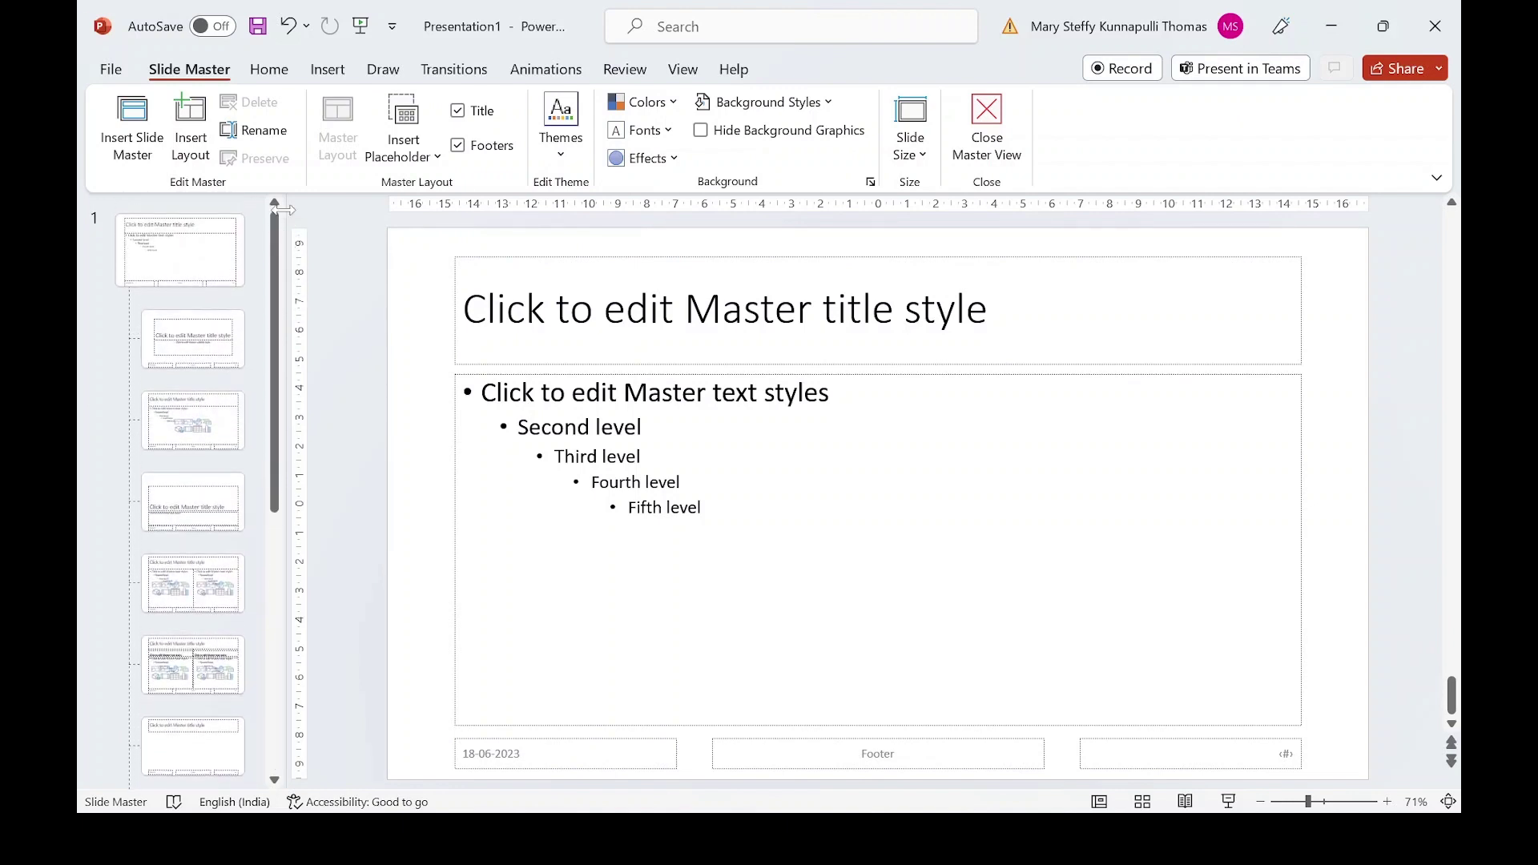
click(207, 246)
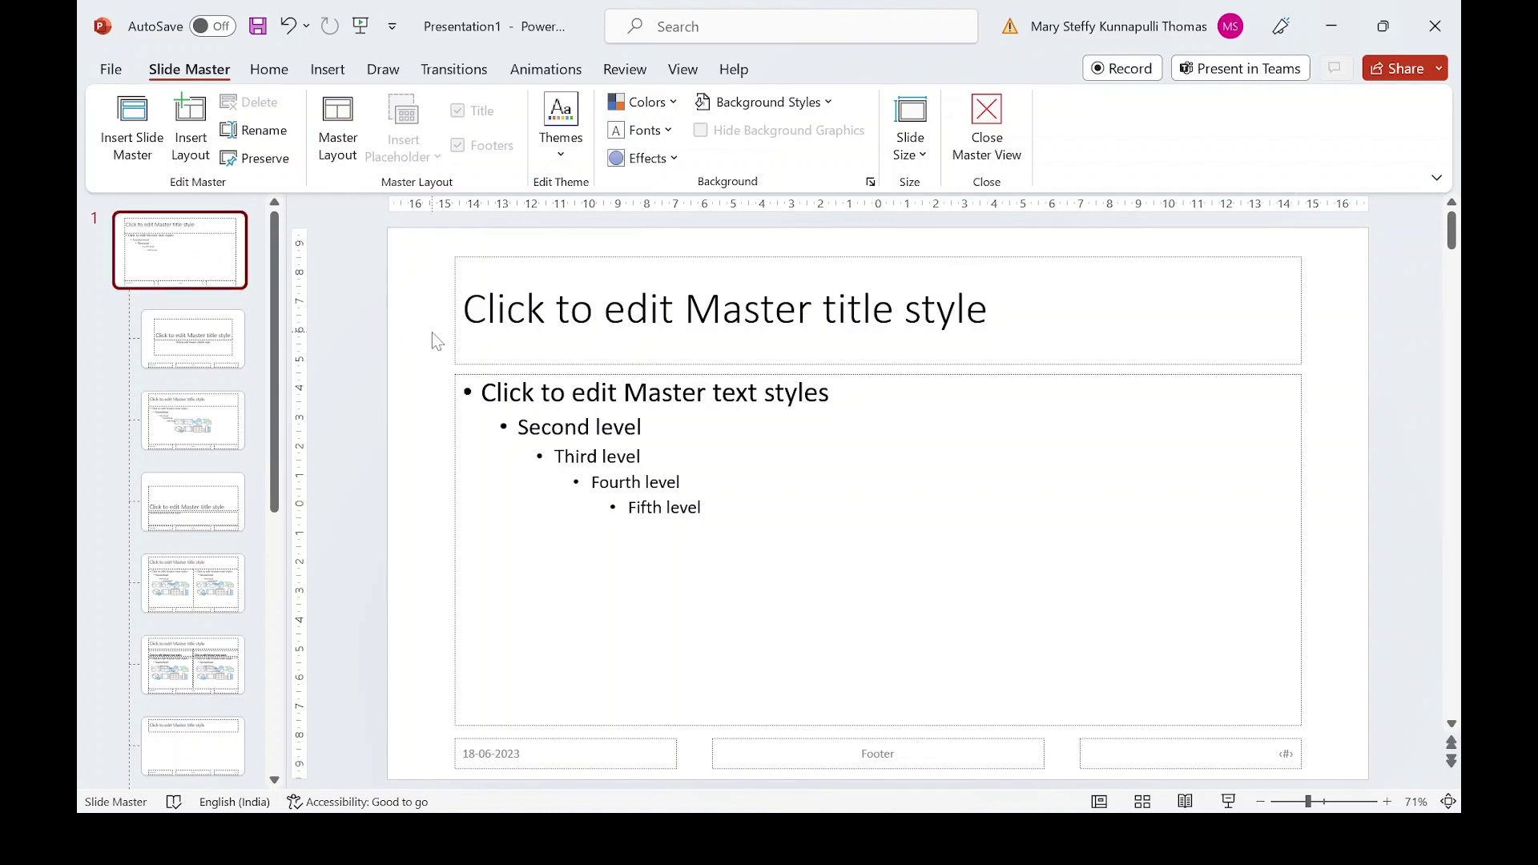
- Switch to the question paper and highlight "a thick black 3 to 4 point wide horizontal line" and "centimetres from the top" in question 22
key(alt+Tab)
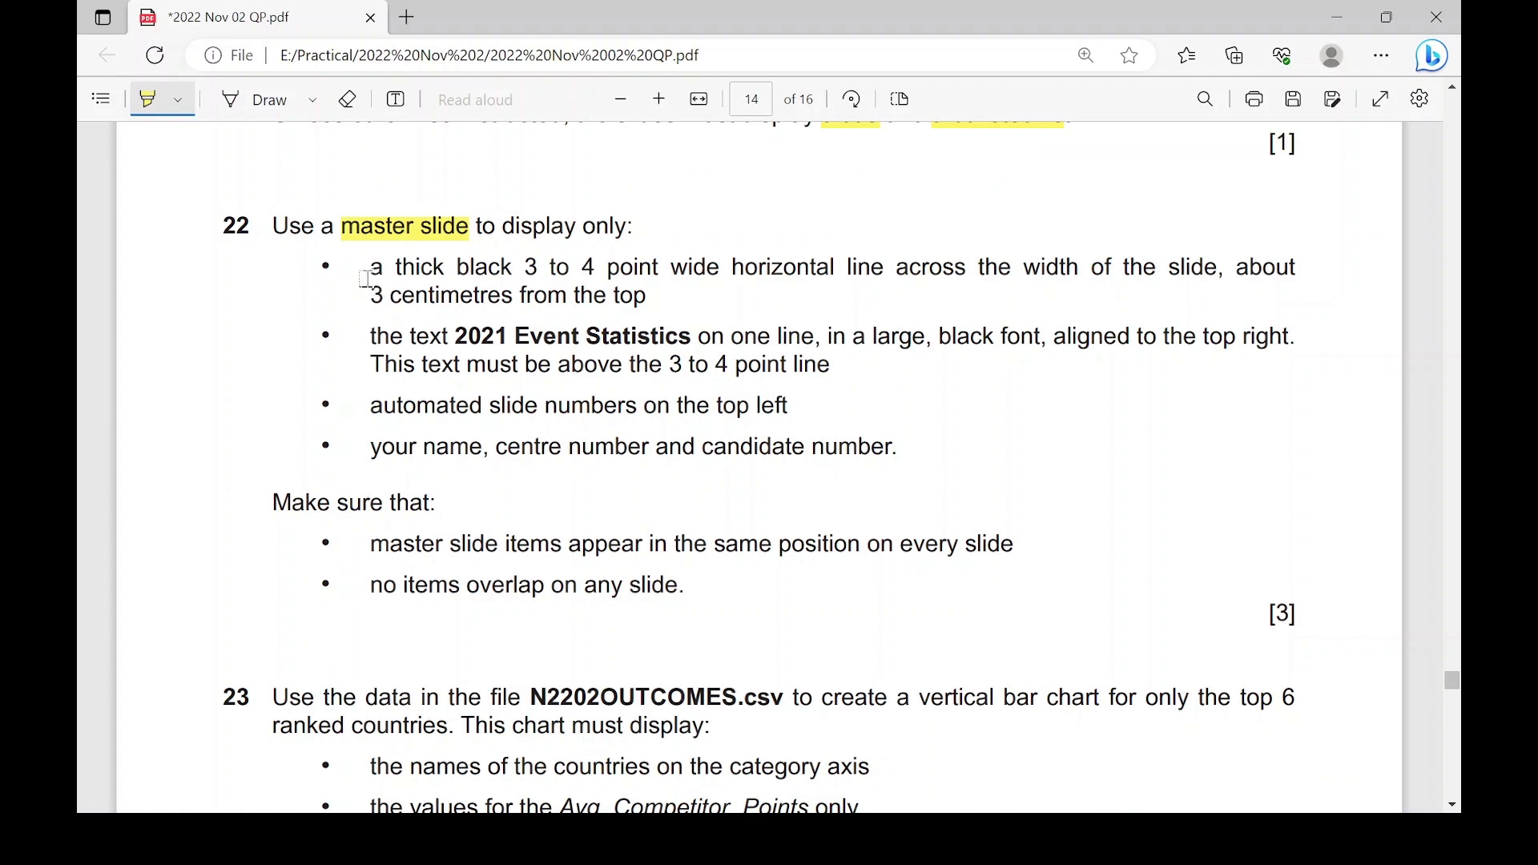
drag(370, 271, 882, 267)
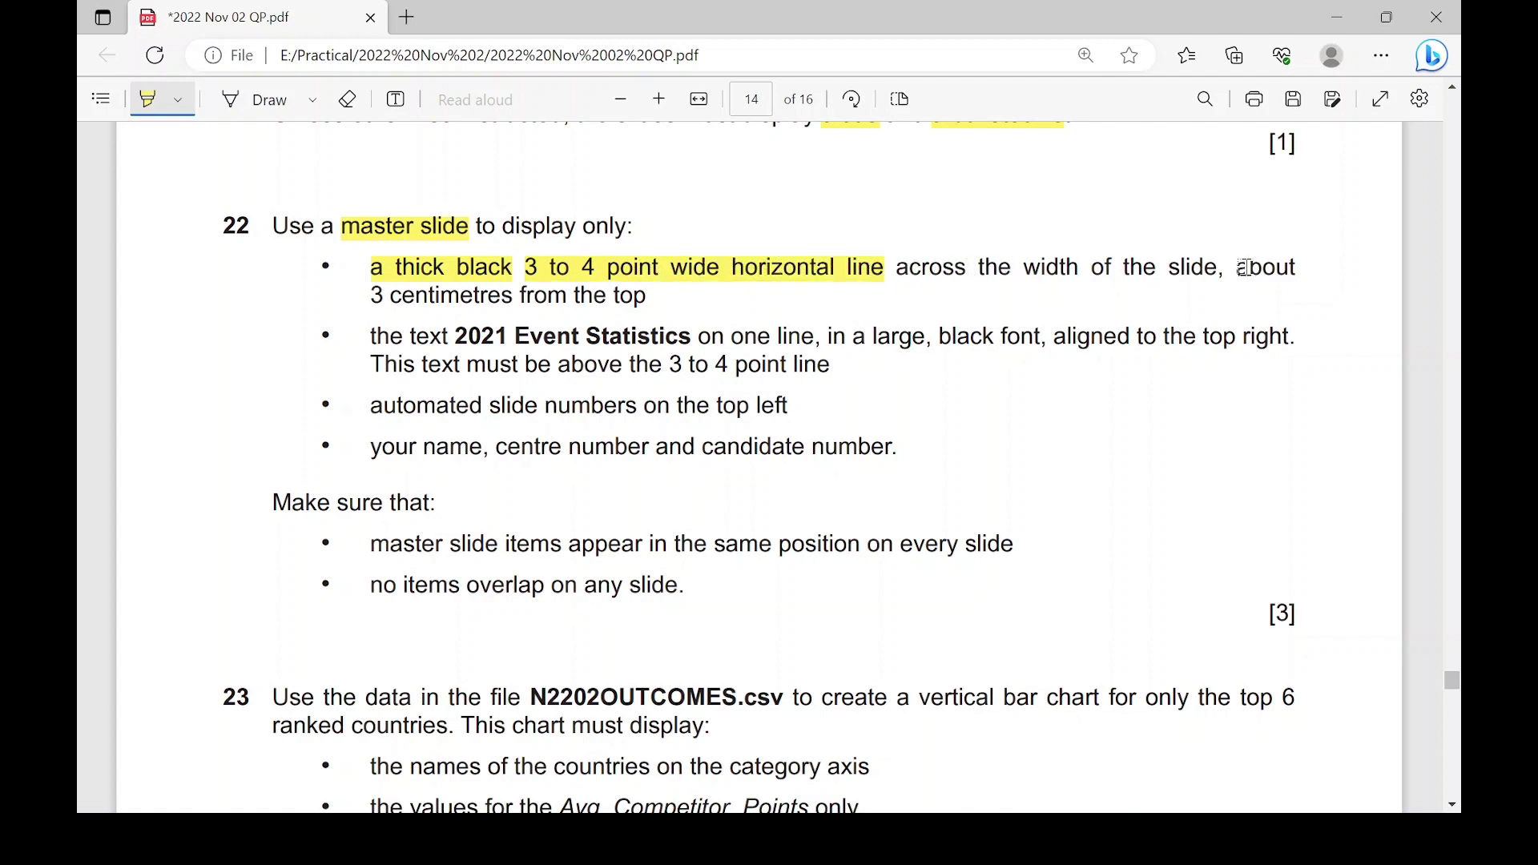
drag(391, 298, 640, 298)
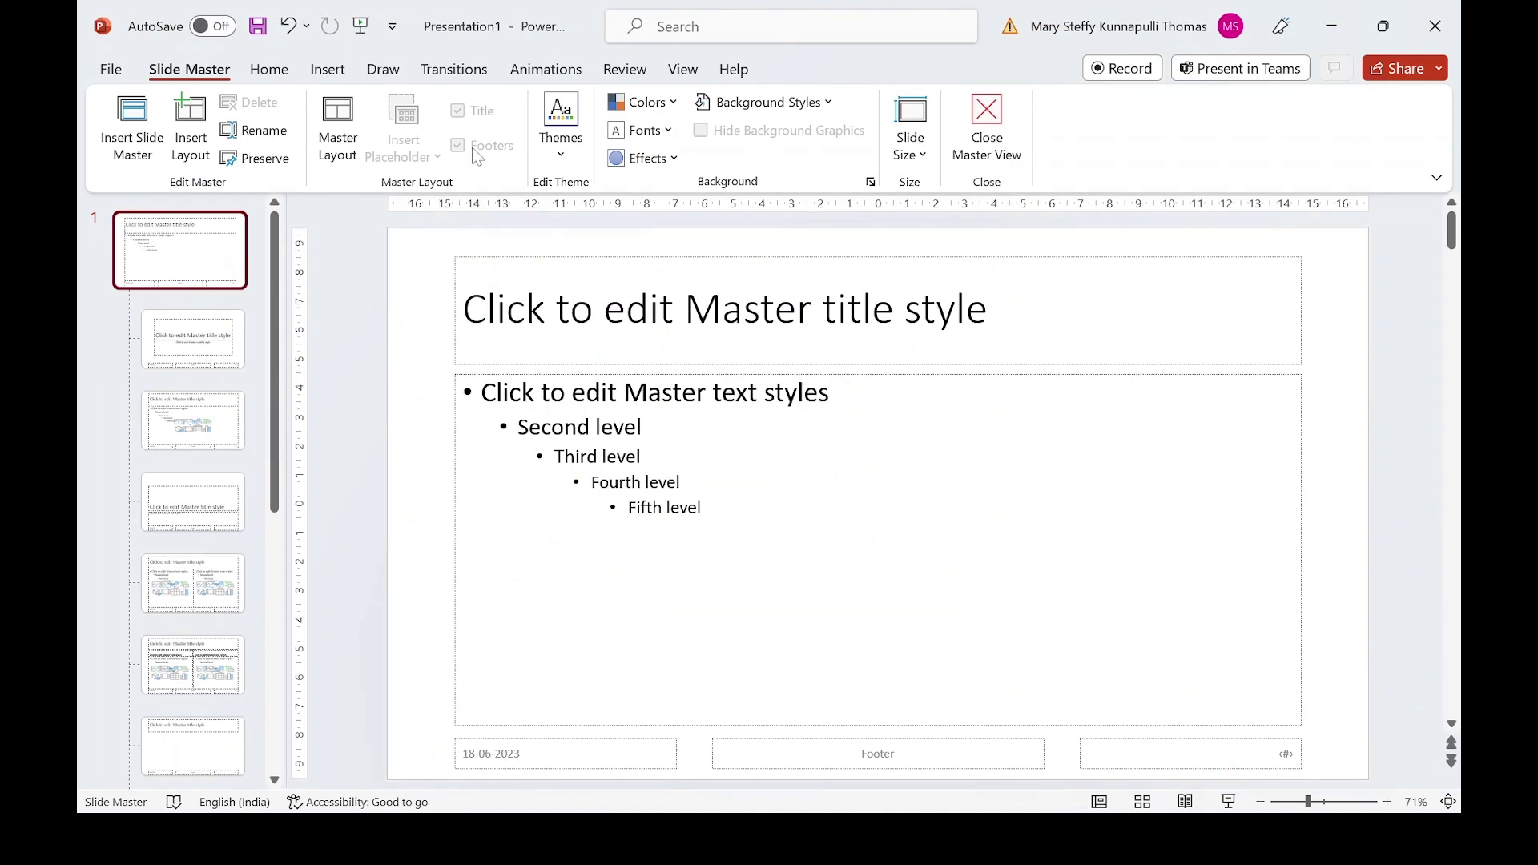
- Shorten the master's text placeholder by lowering its upper edge and move the title placeholder down, clearing space at the top of the slide
click(338, 72)
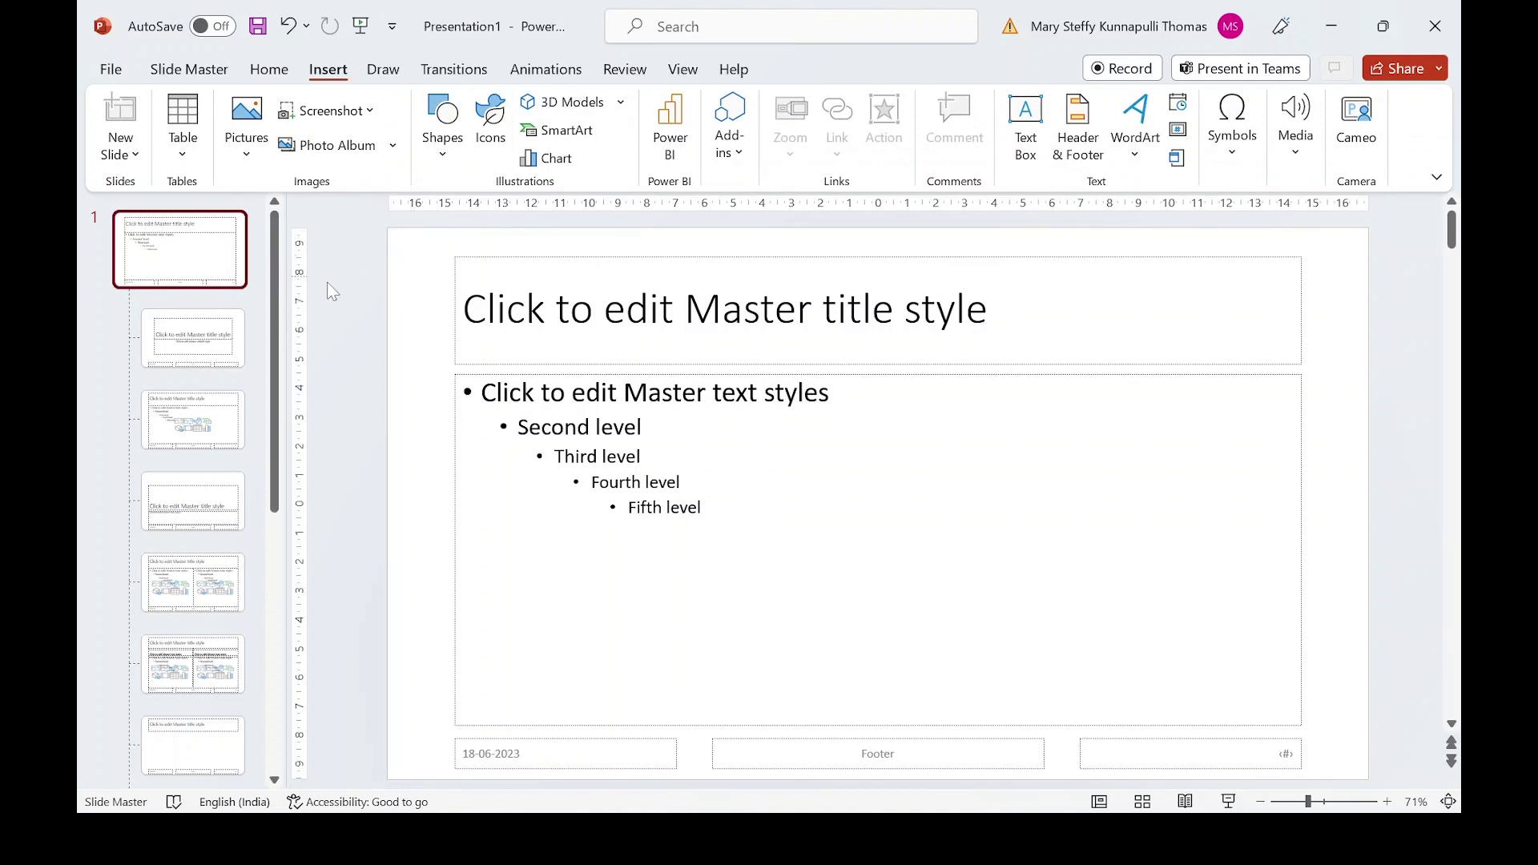
click(685, 76)
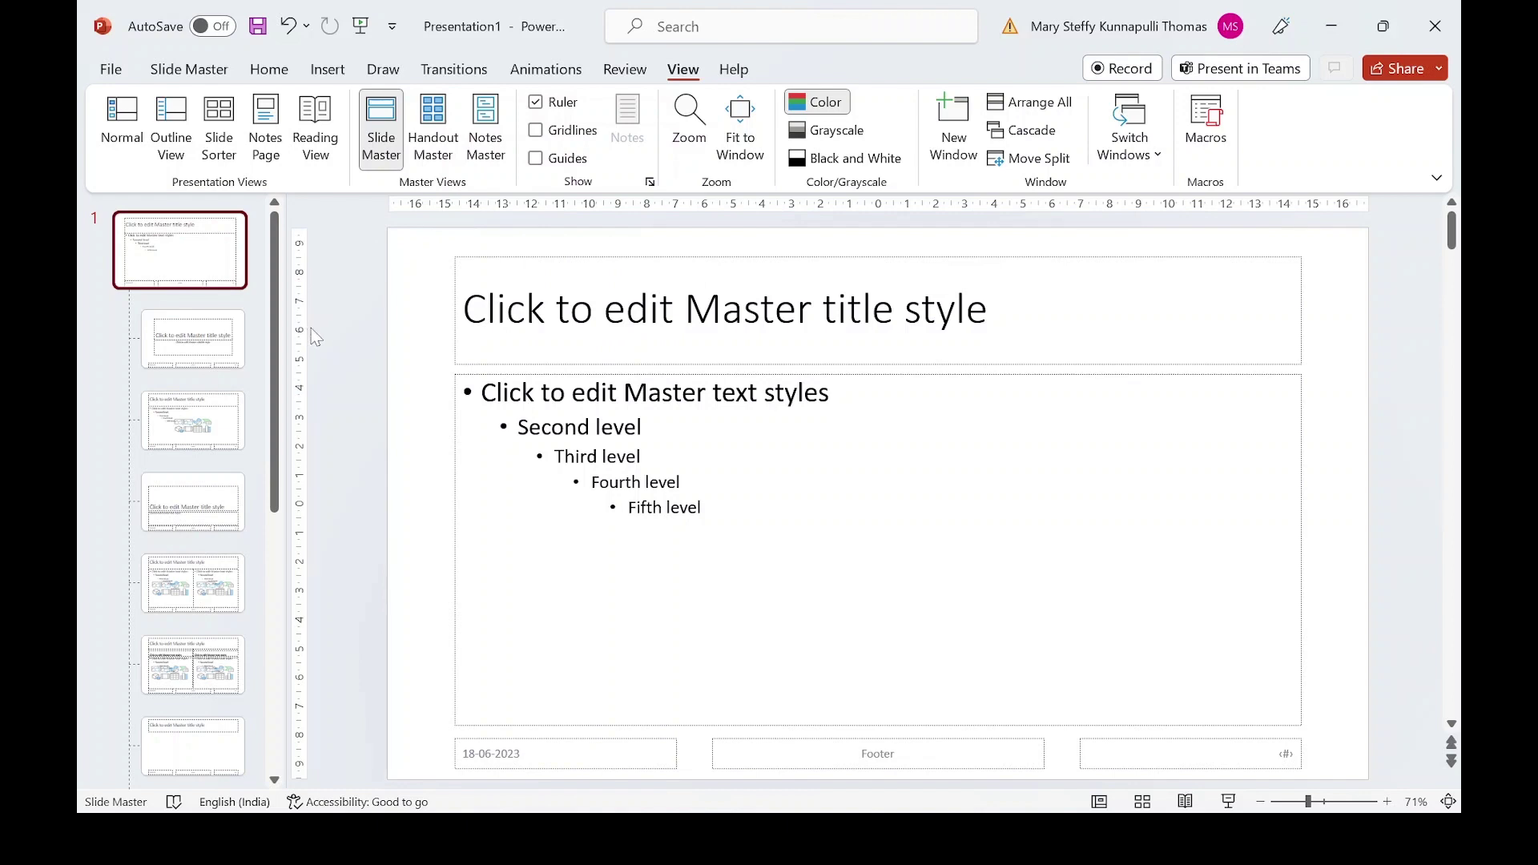
key(alt+Tab)
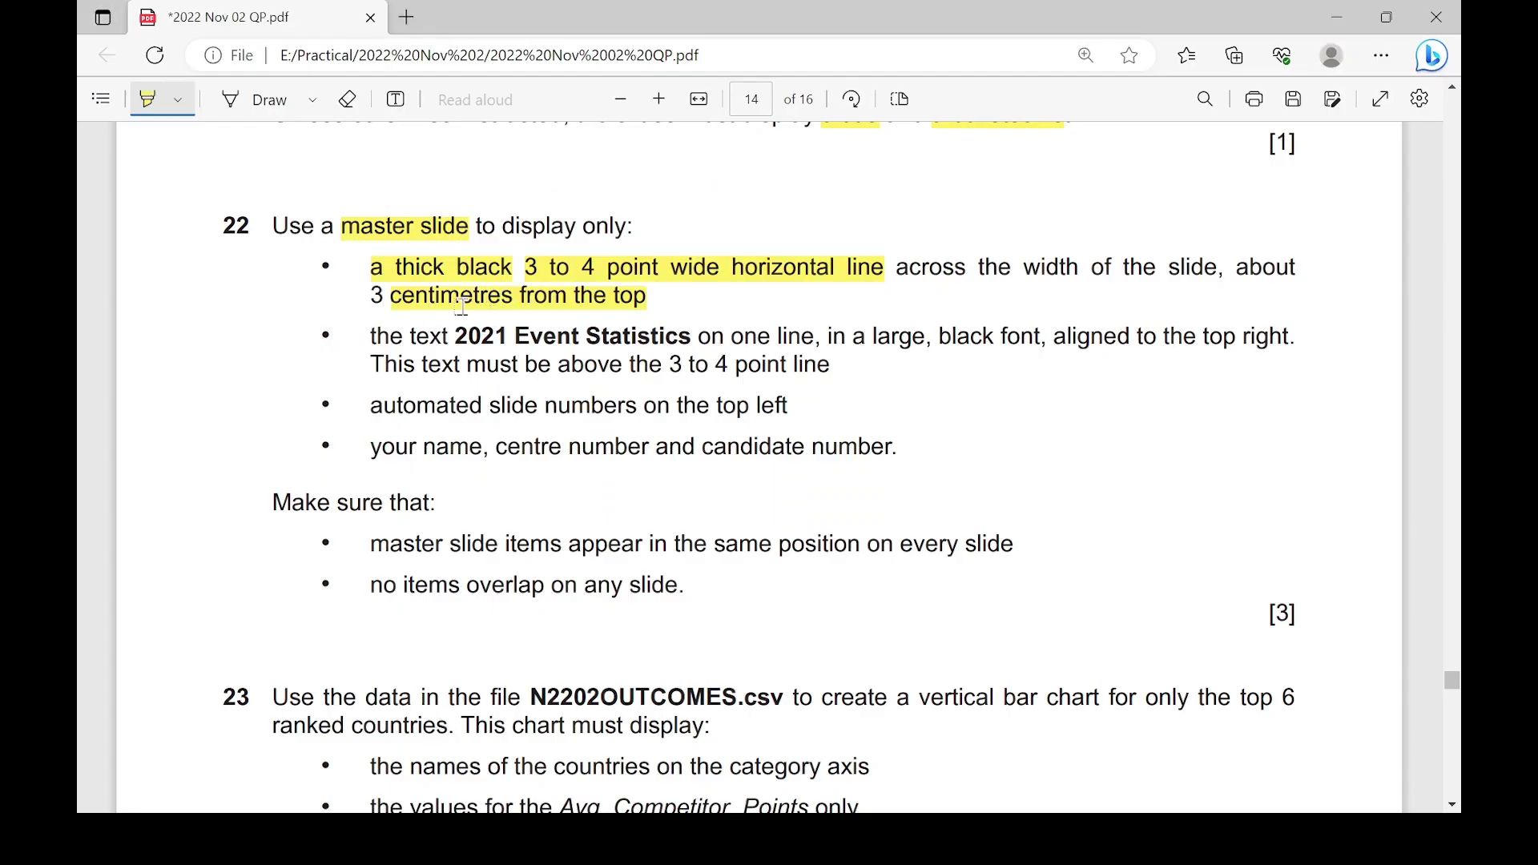
key(alt+Tab)
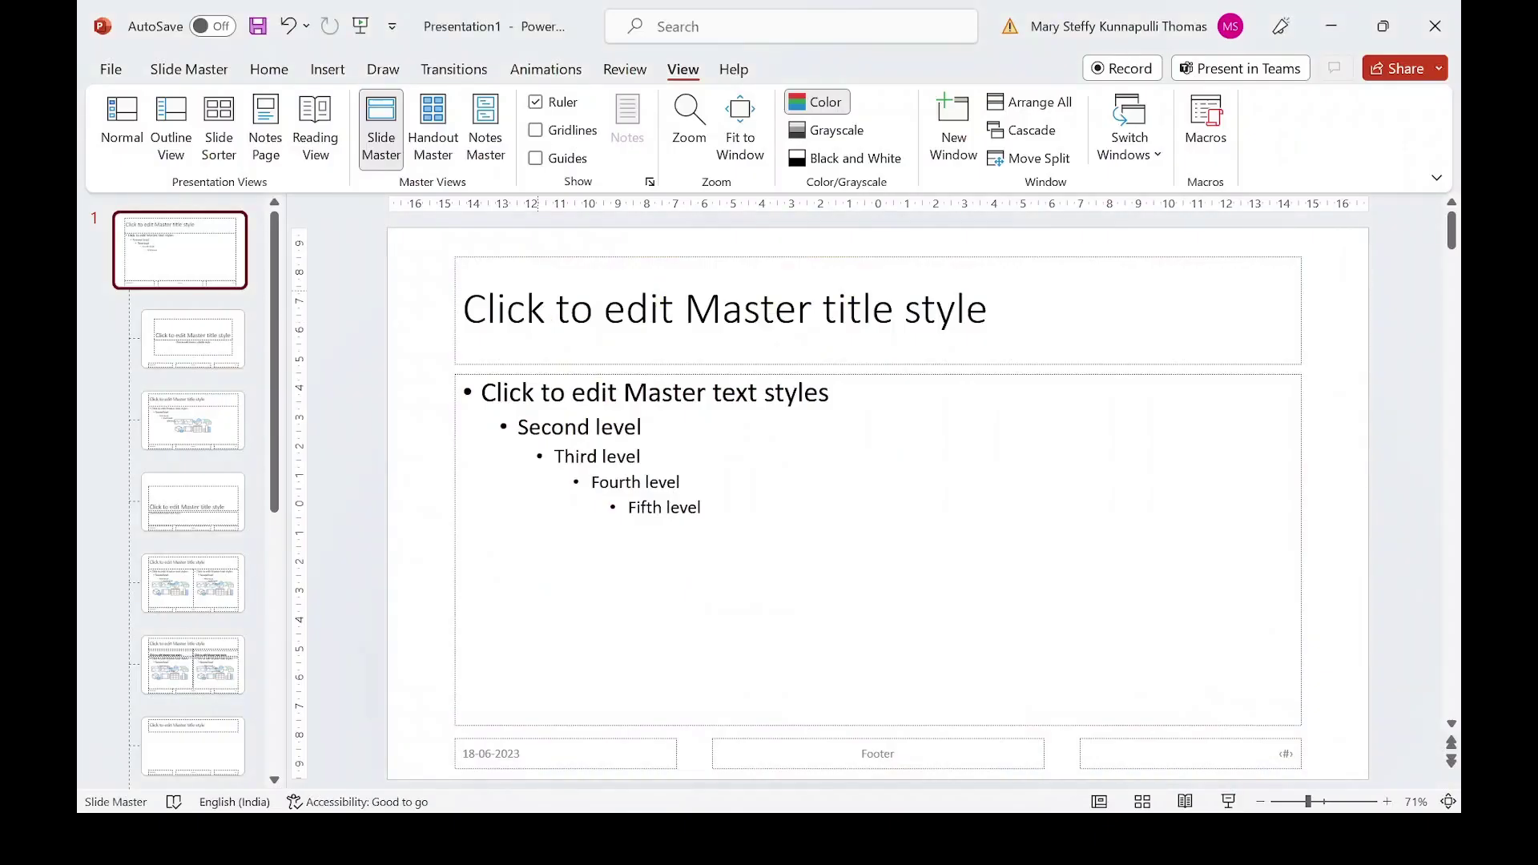
click(827, 377)
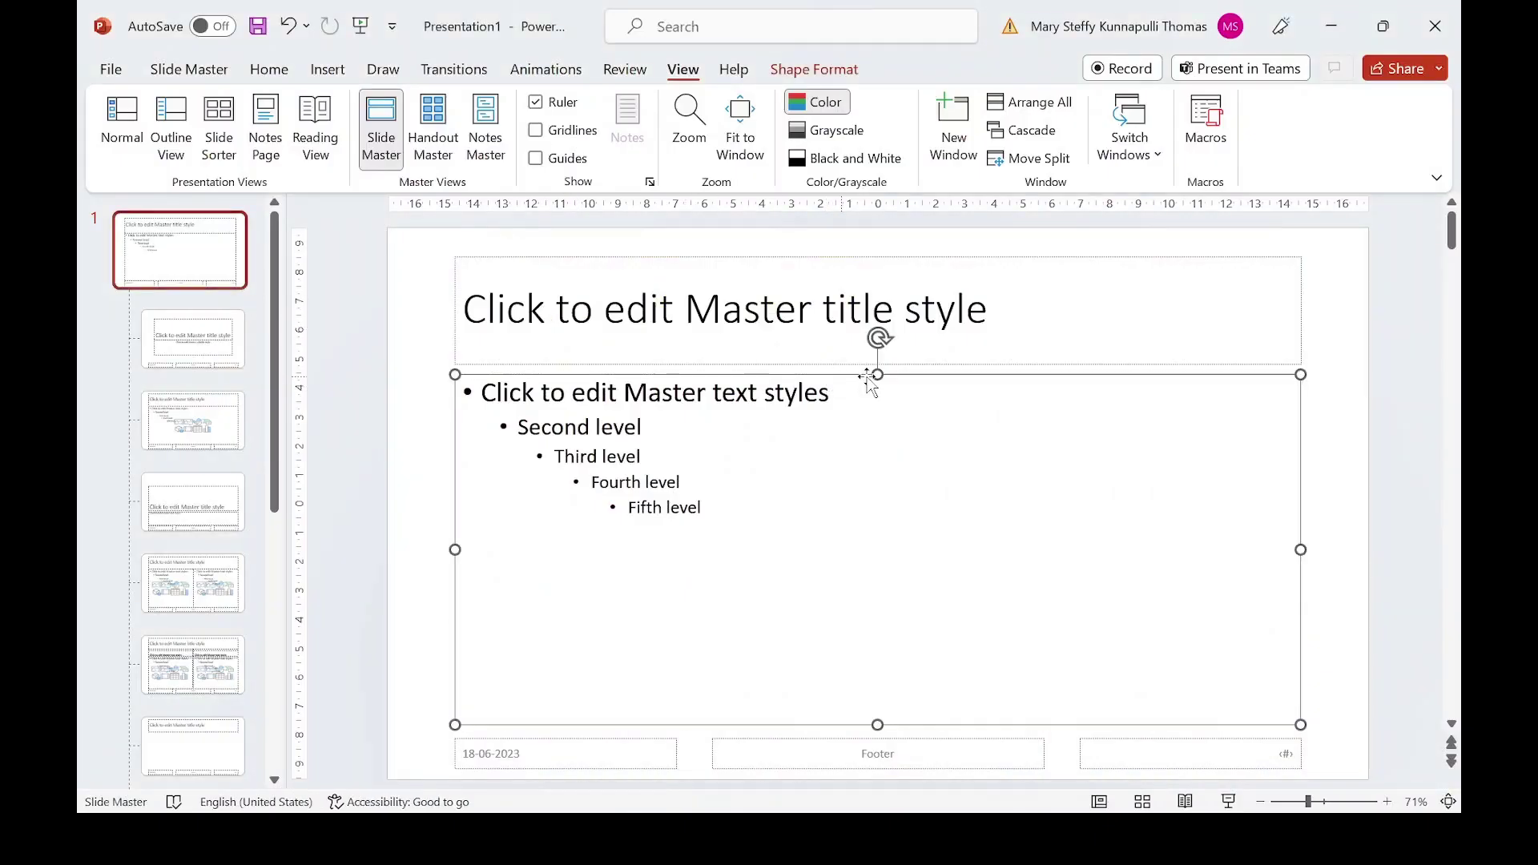
drag(879, 374, 903, 503)
drag(867, 367, 868, 480)
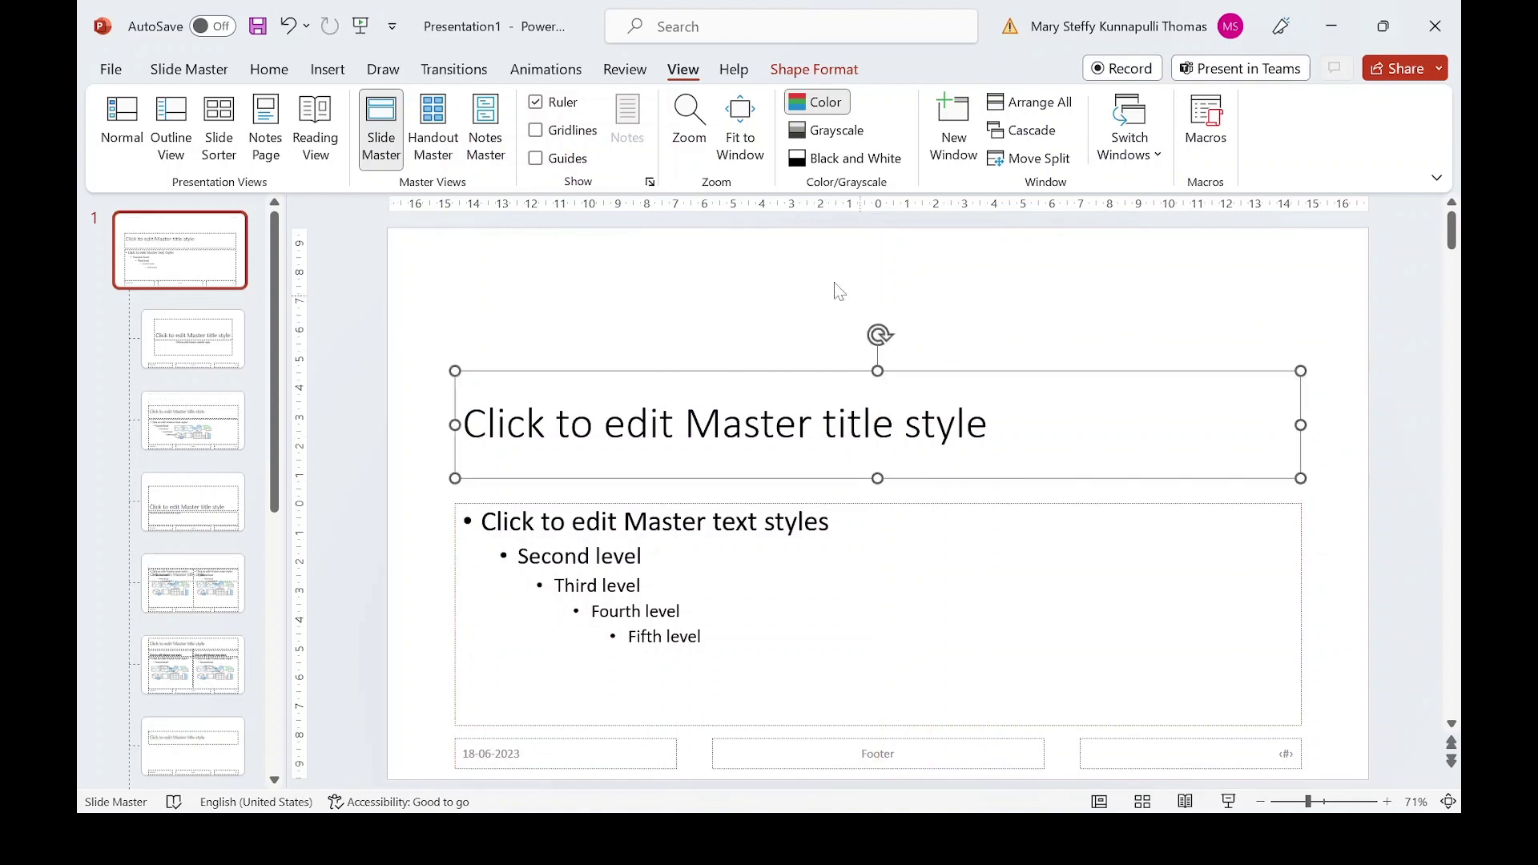
- Draw a straight horizontal line 33.87 cm long across the full width of the master slide, about 3 cm from the top
click(328, 69)
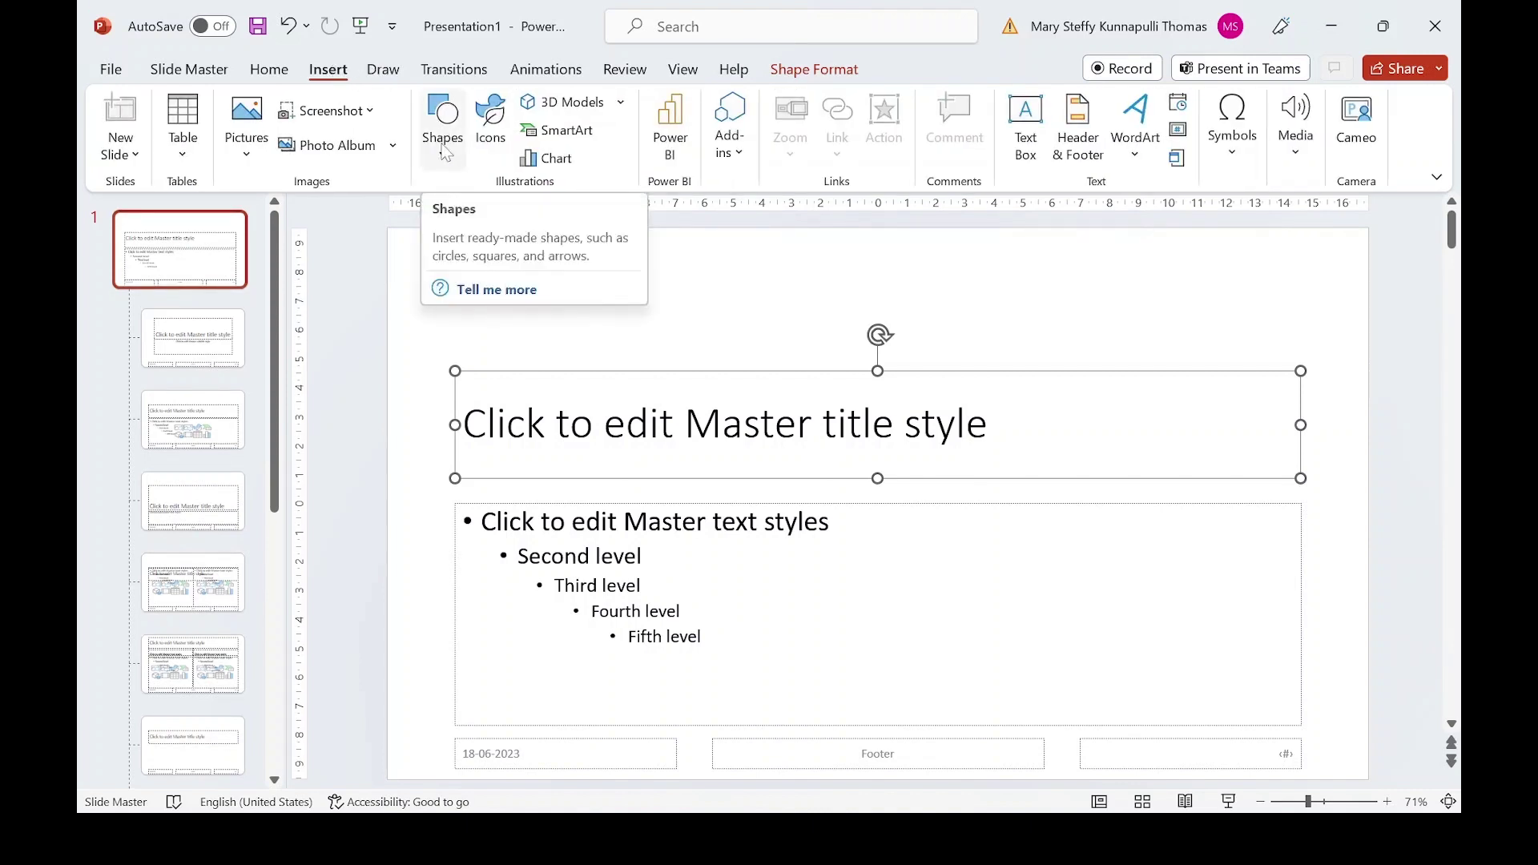
click(445, 152)
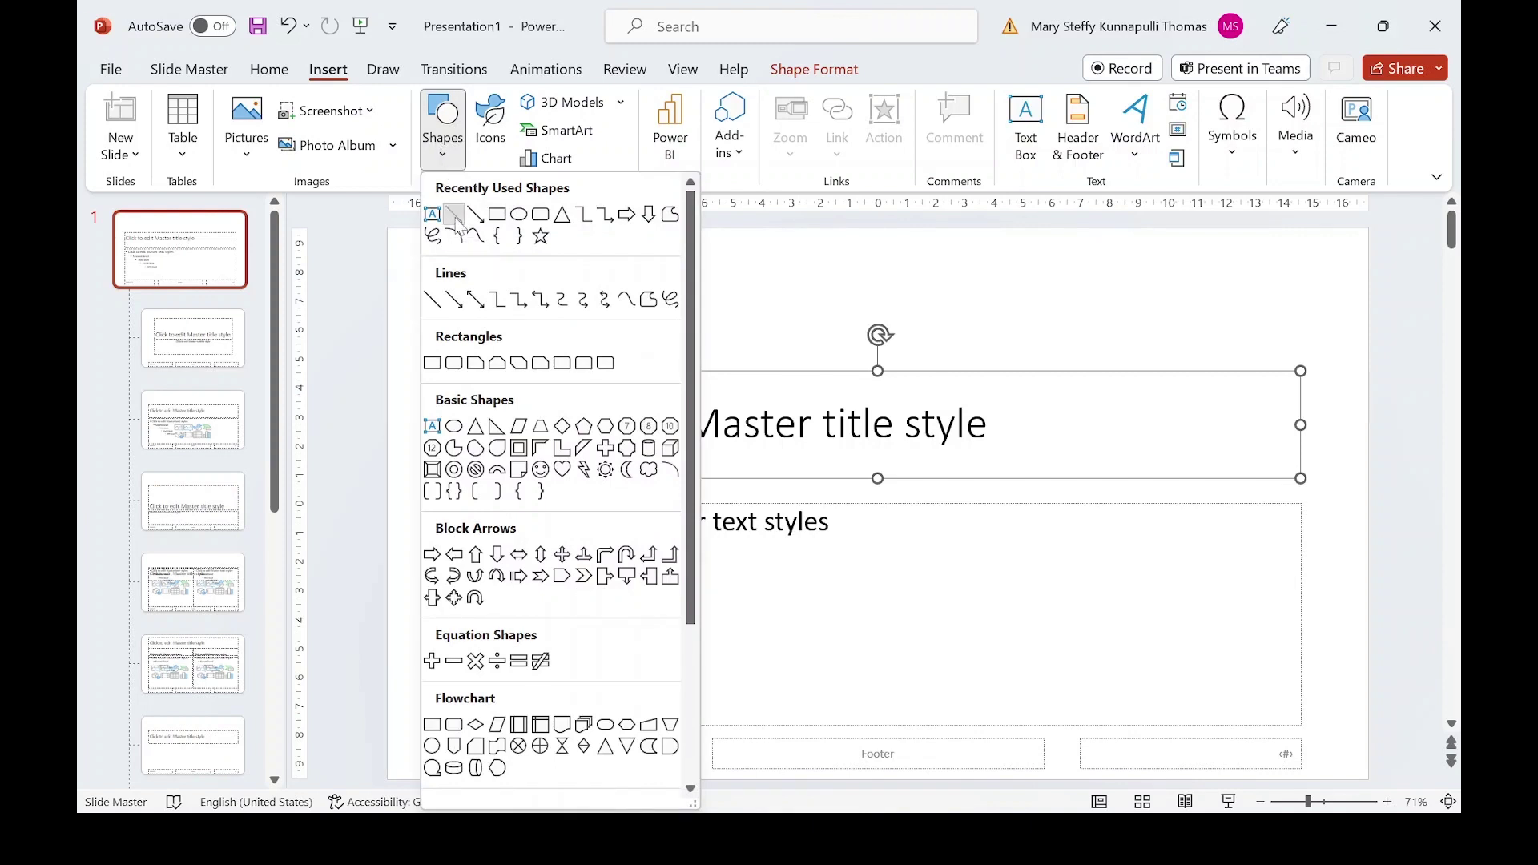
click(453, 215)
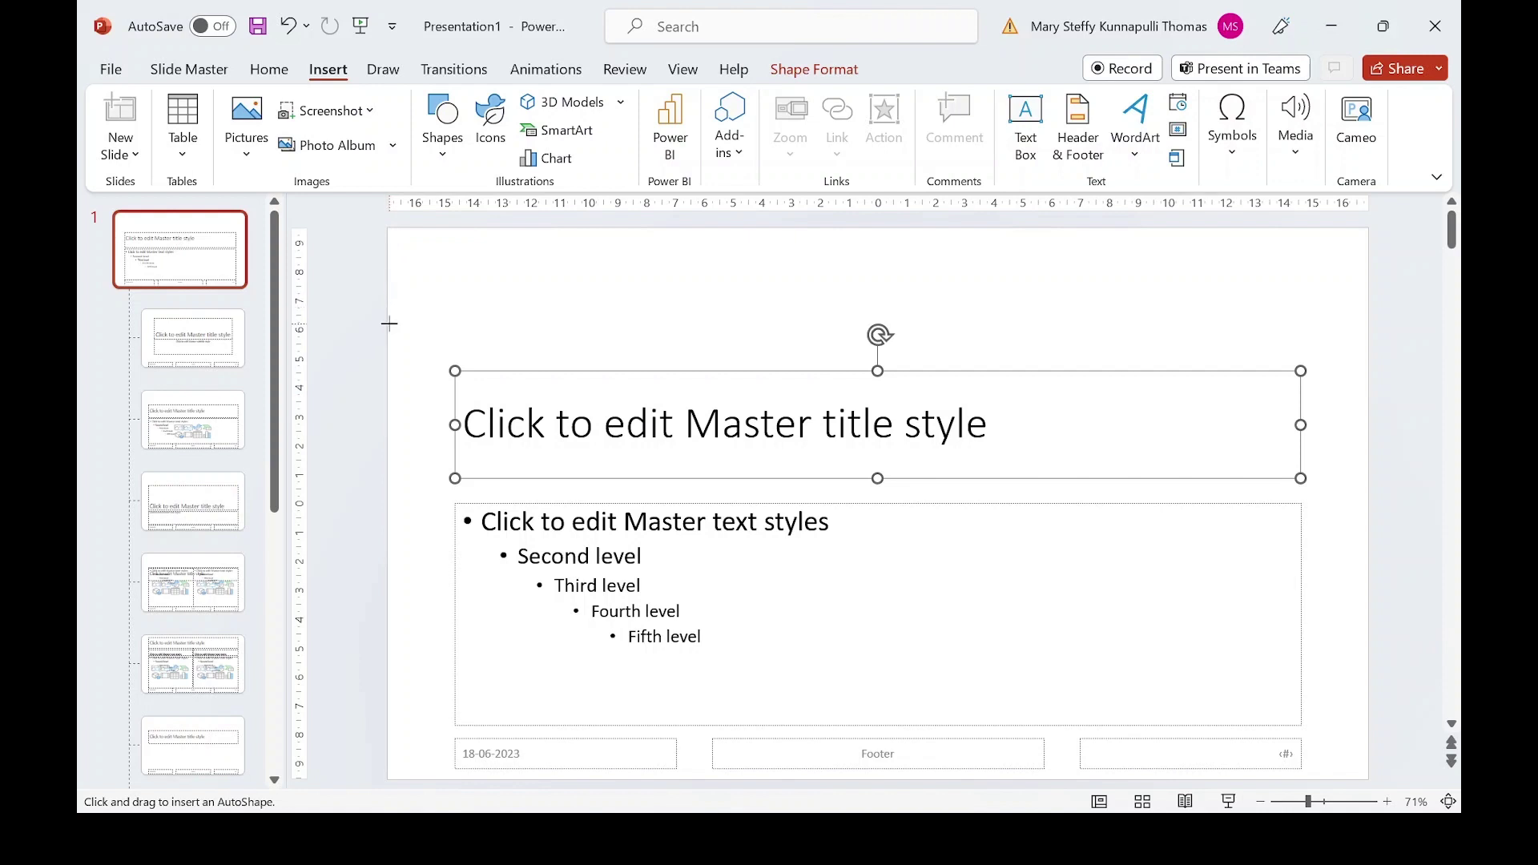
mouse_move(389, 324)
mouse_down()
mouse_move(1228, 302)
mouse_move(1368, 325)
mouse_up()
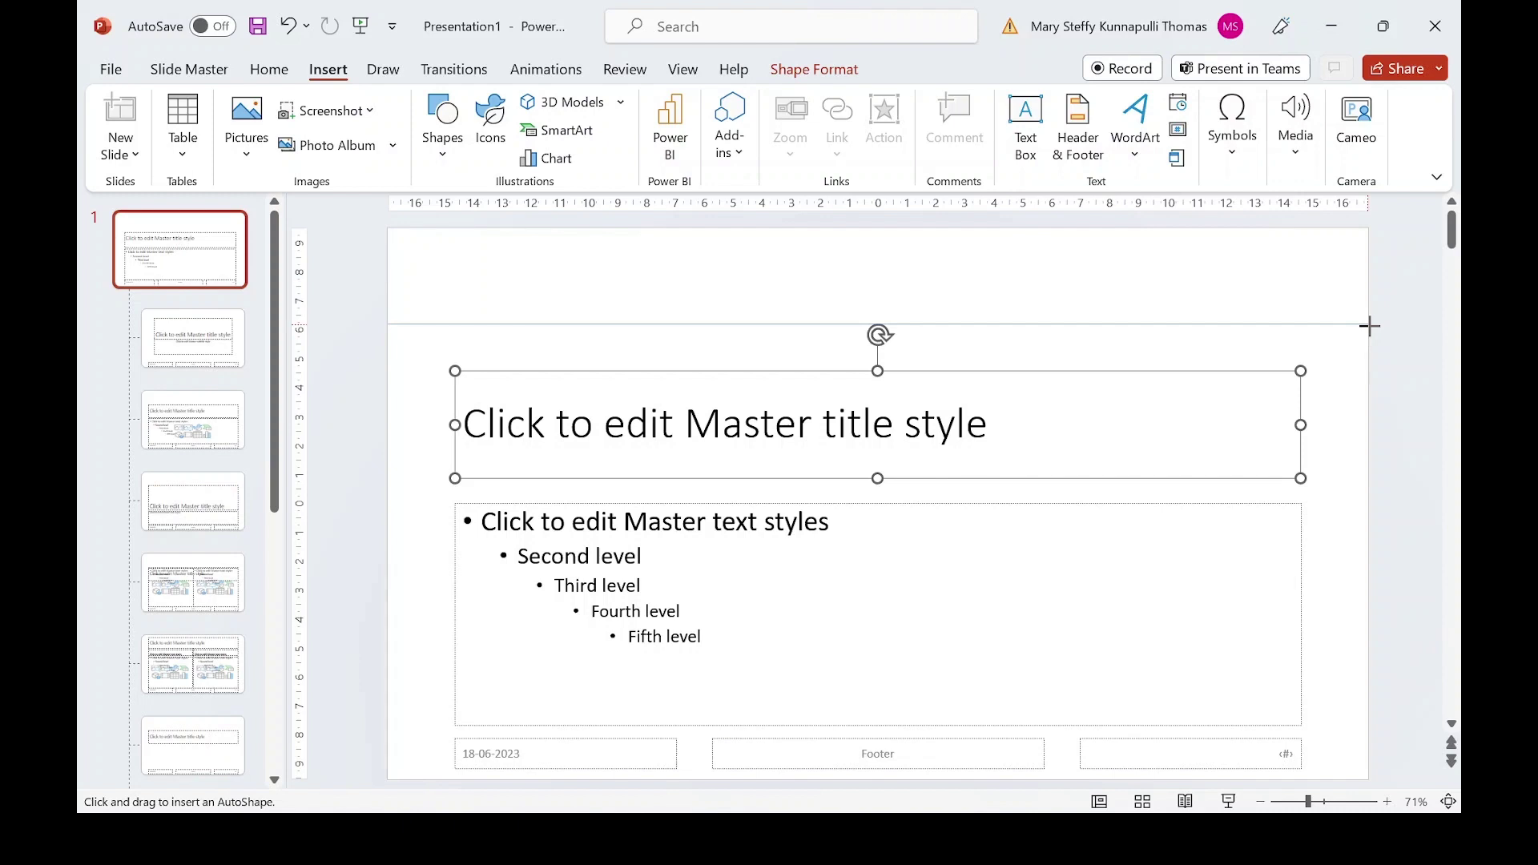
drag(1369, 325, 1369, 324)
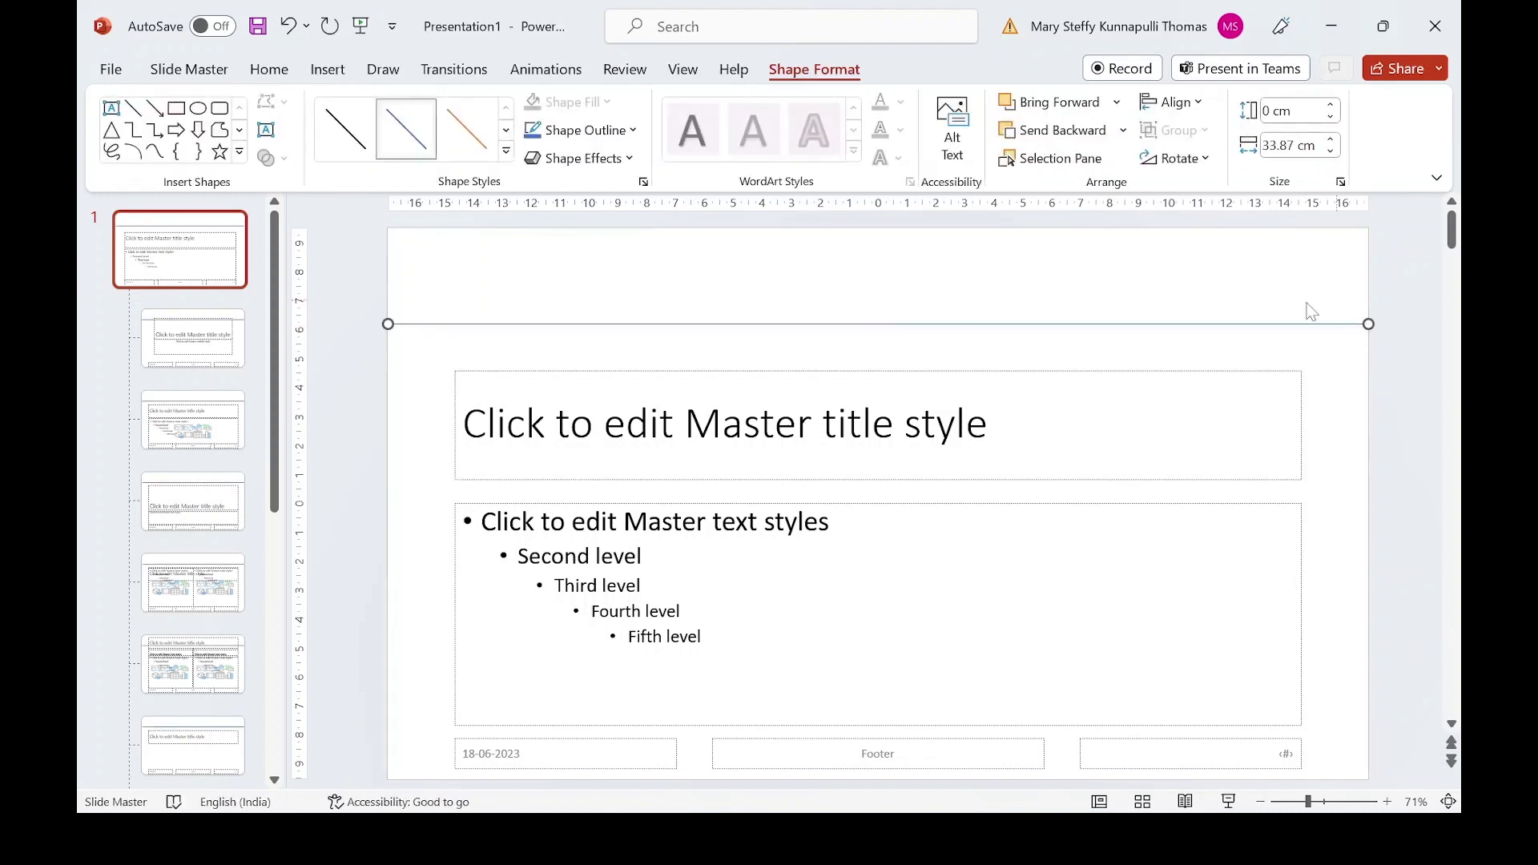
- Set the horizontal line's outline colour to black and its weight within the question paper's 3 to 4 point range
key(alt+Tab)
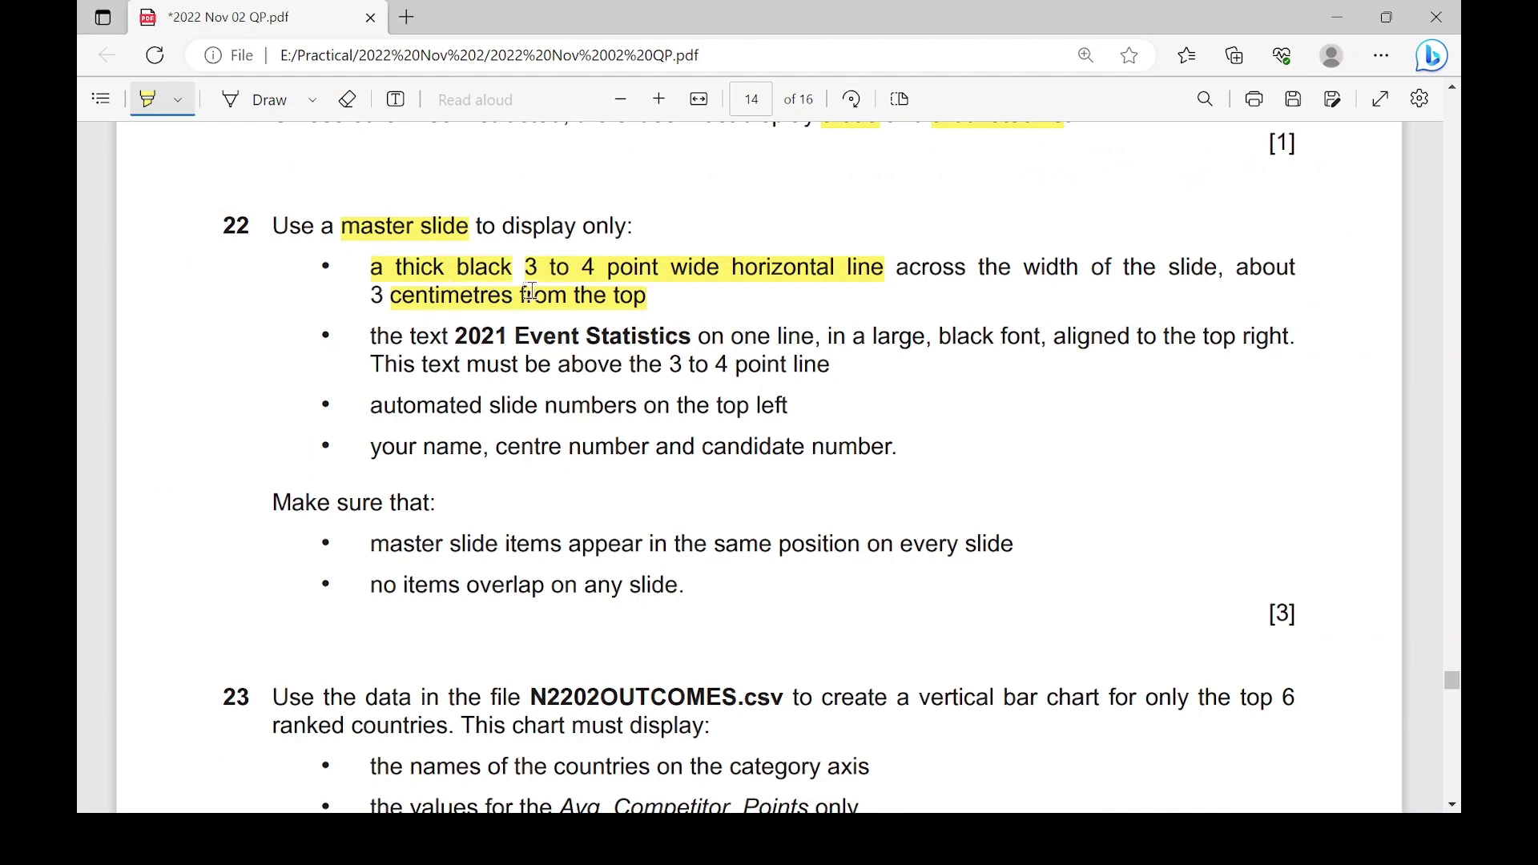
key(alt+Tab)
click(583, 132)
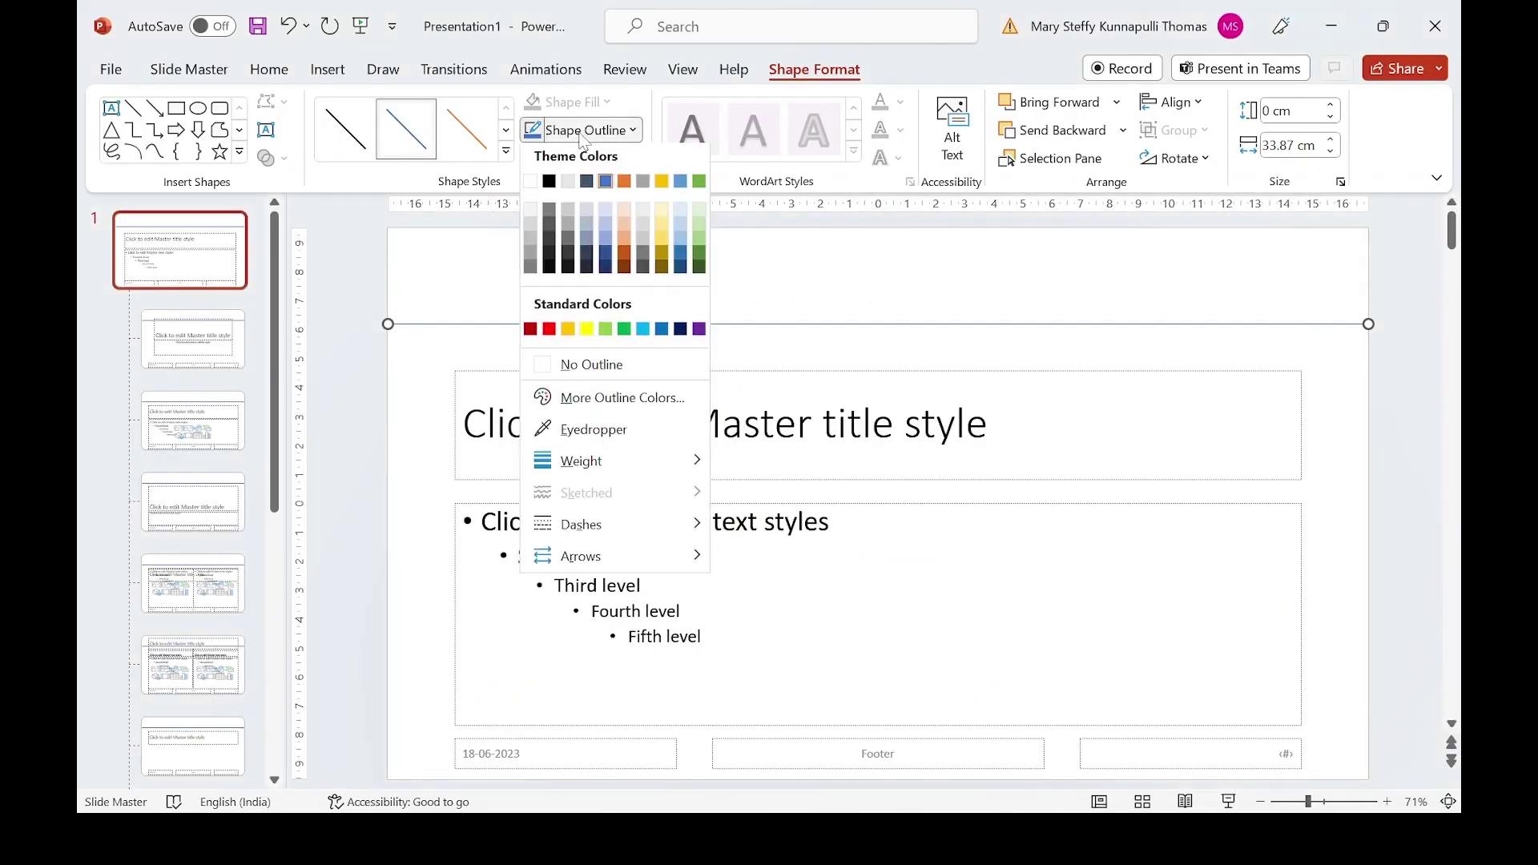
click(549, 186)
key(alt+Tab)
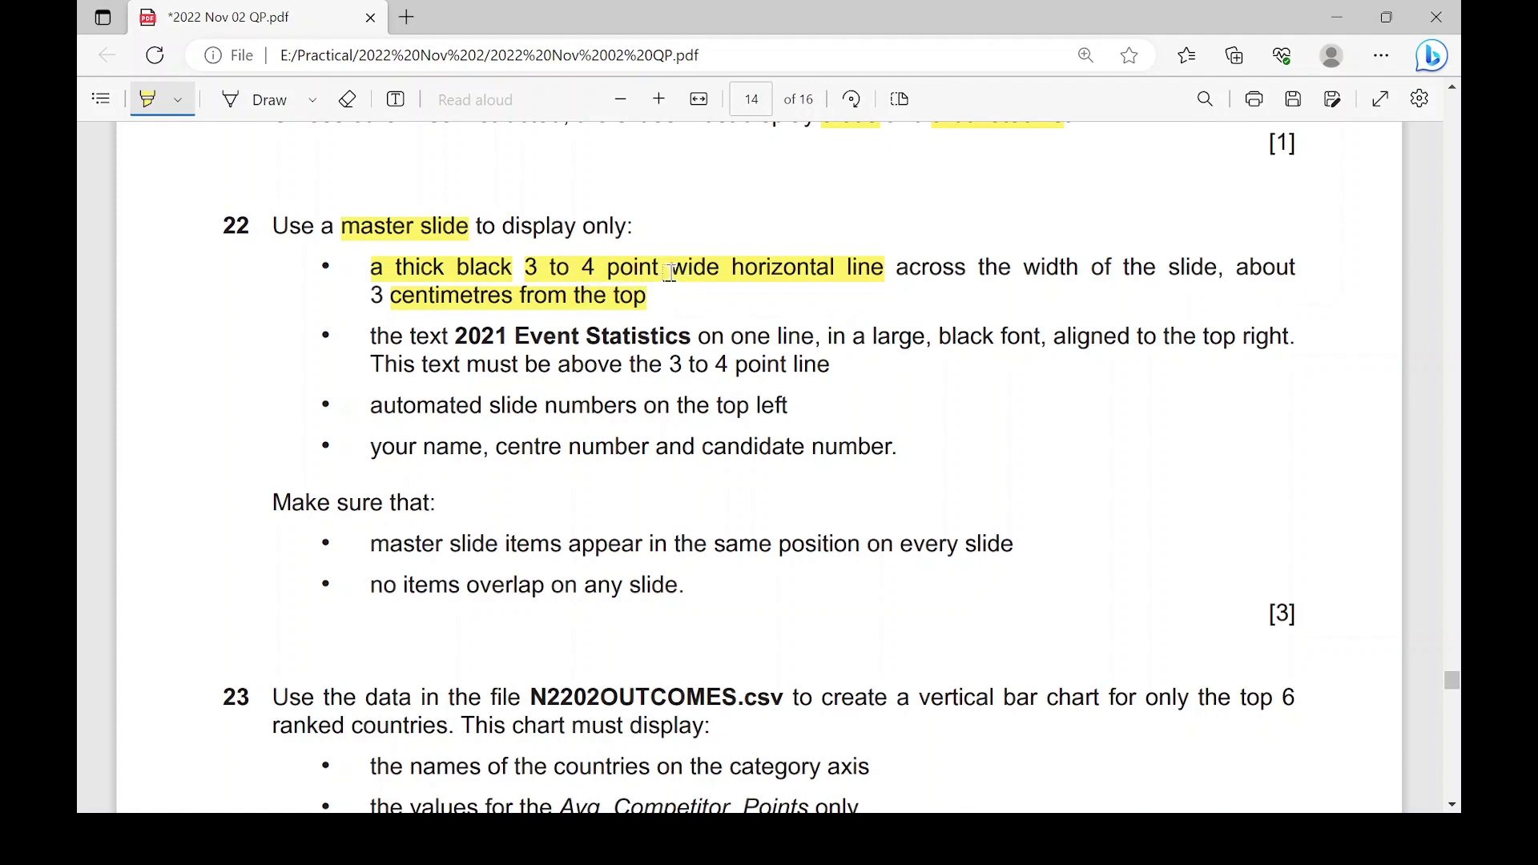
key(alt+Tab)
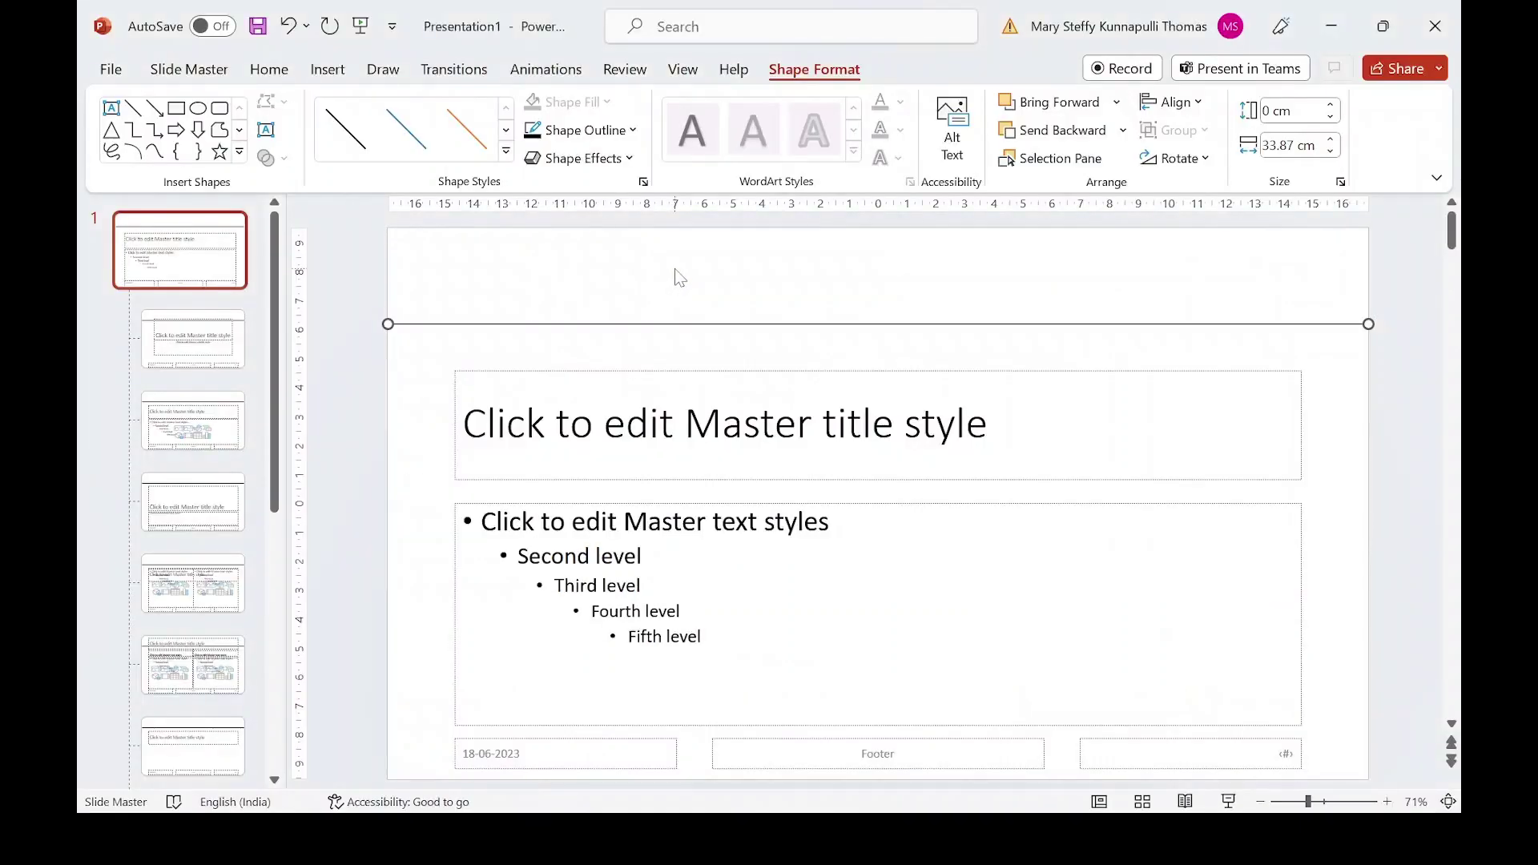
click(620, 136)
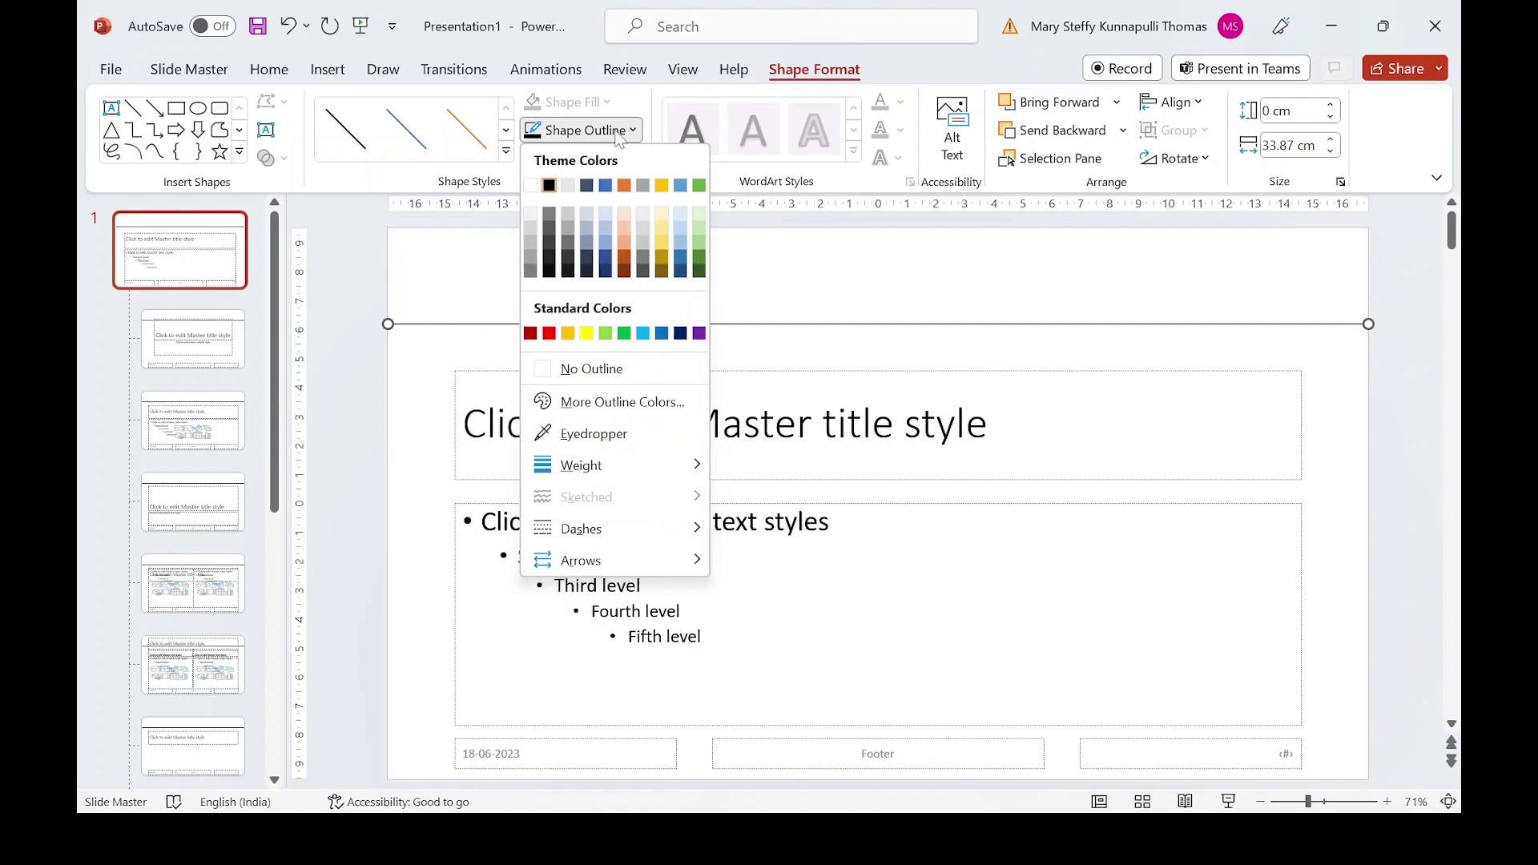
mouse_move(654, 474)
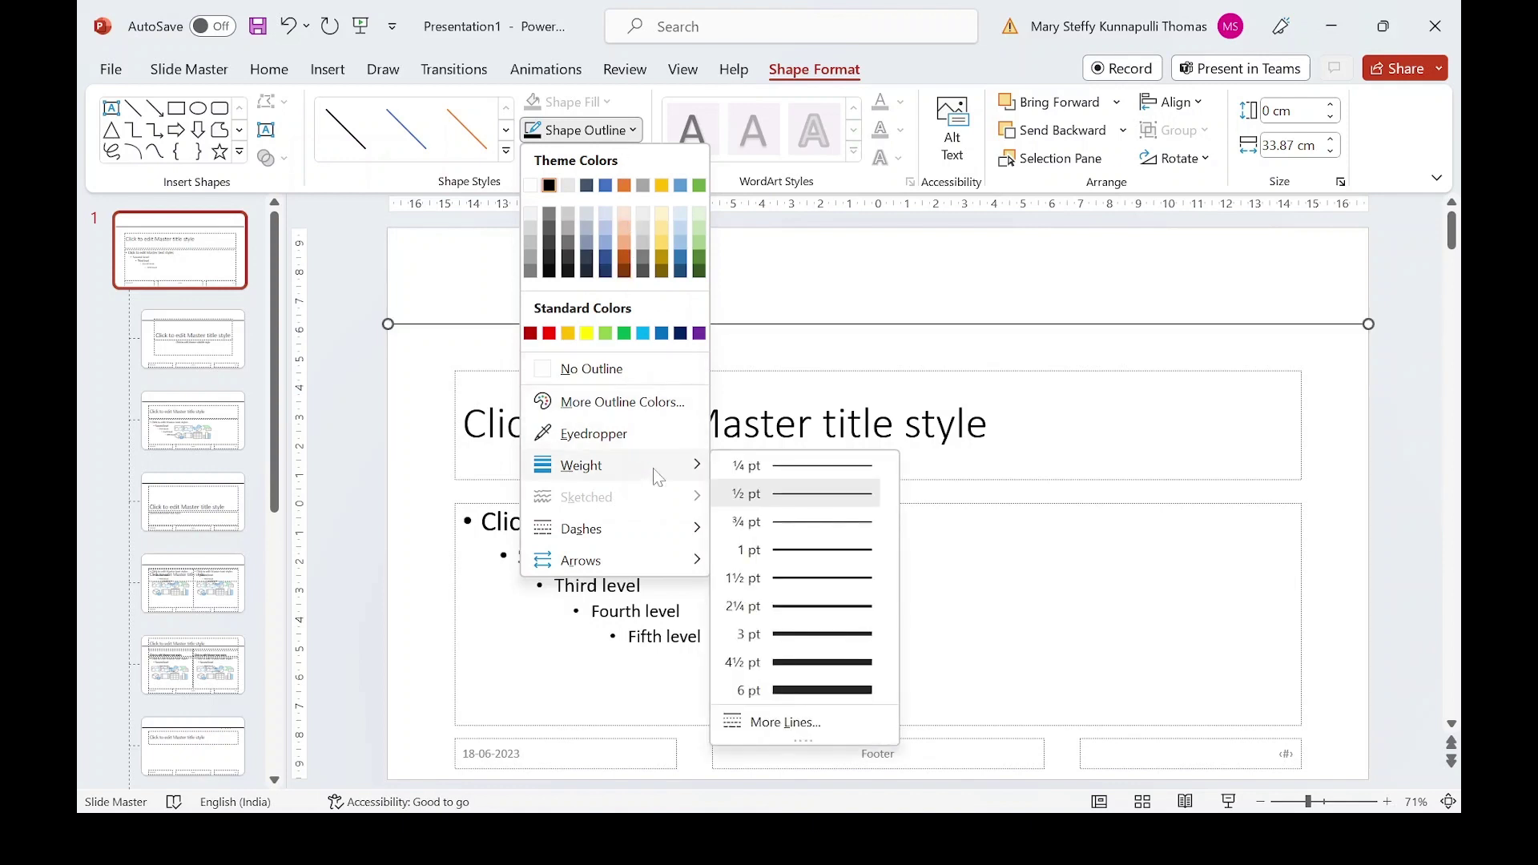
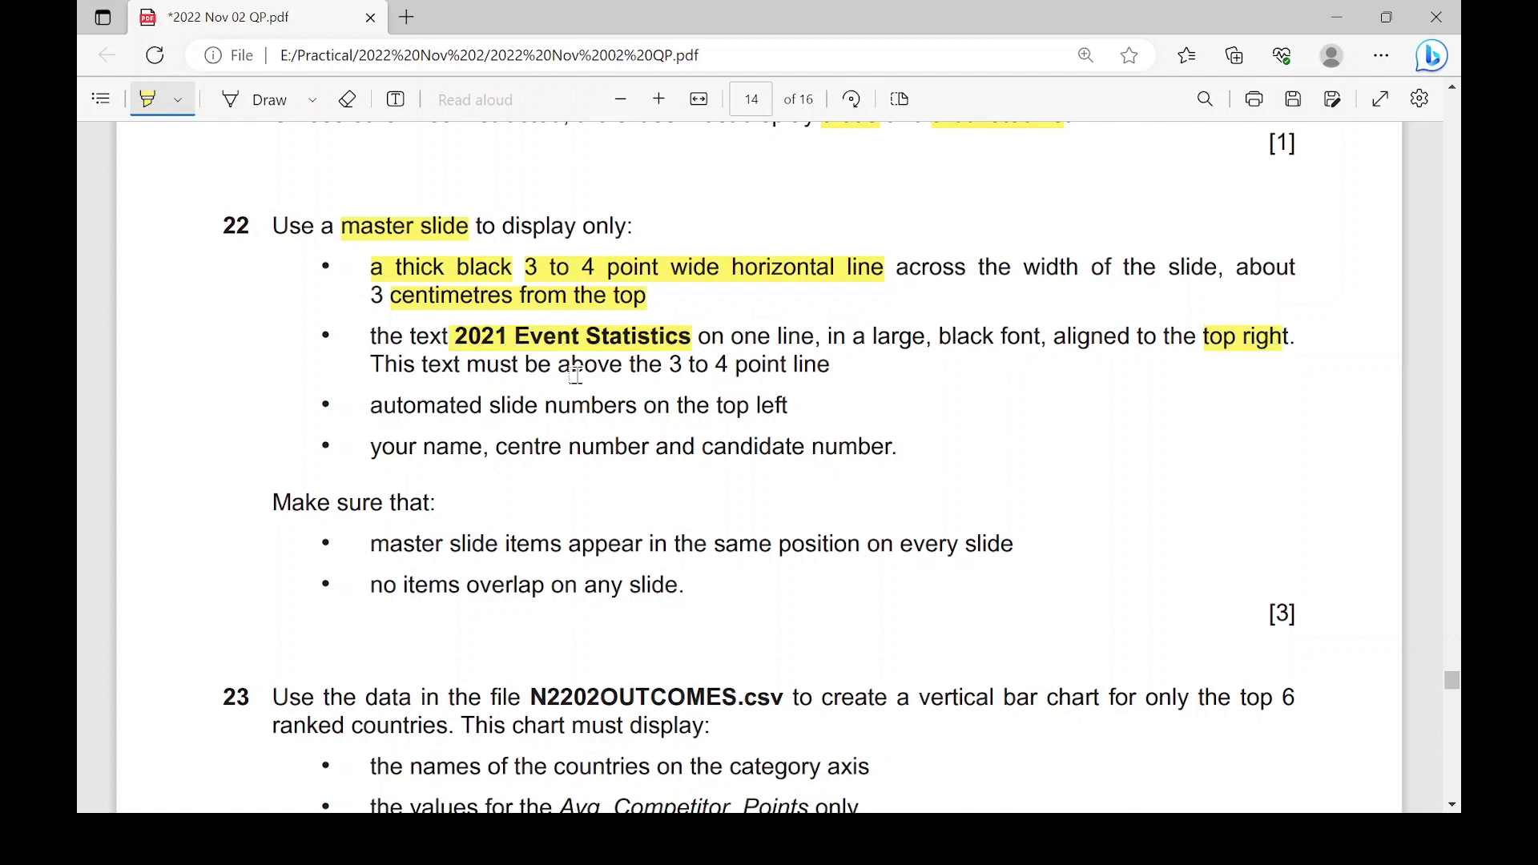
- Highlight "3 to 4 point line" in question 22 of the question paper
drag(671, 366, 817, 364)
- Switch to PowerPoint, add a text box above the line at the master slide's upper right and enter "2020 Event Statistics"
key(alt+Tab)
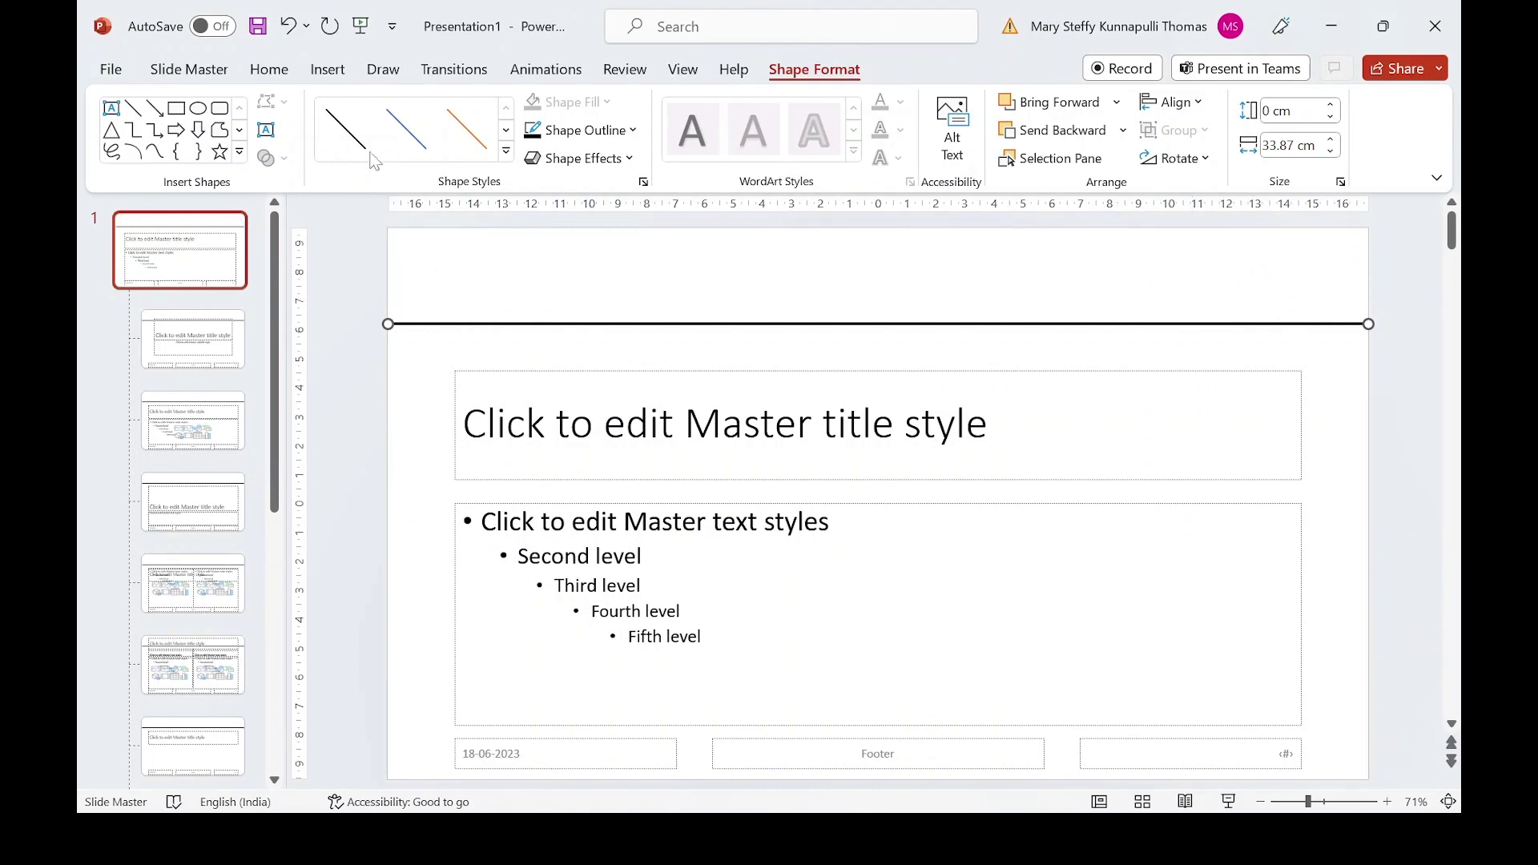
click(326, 72)
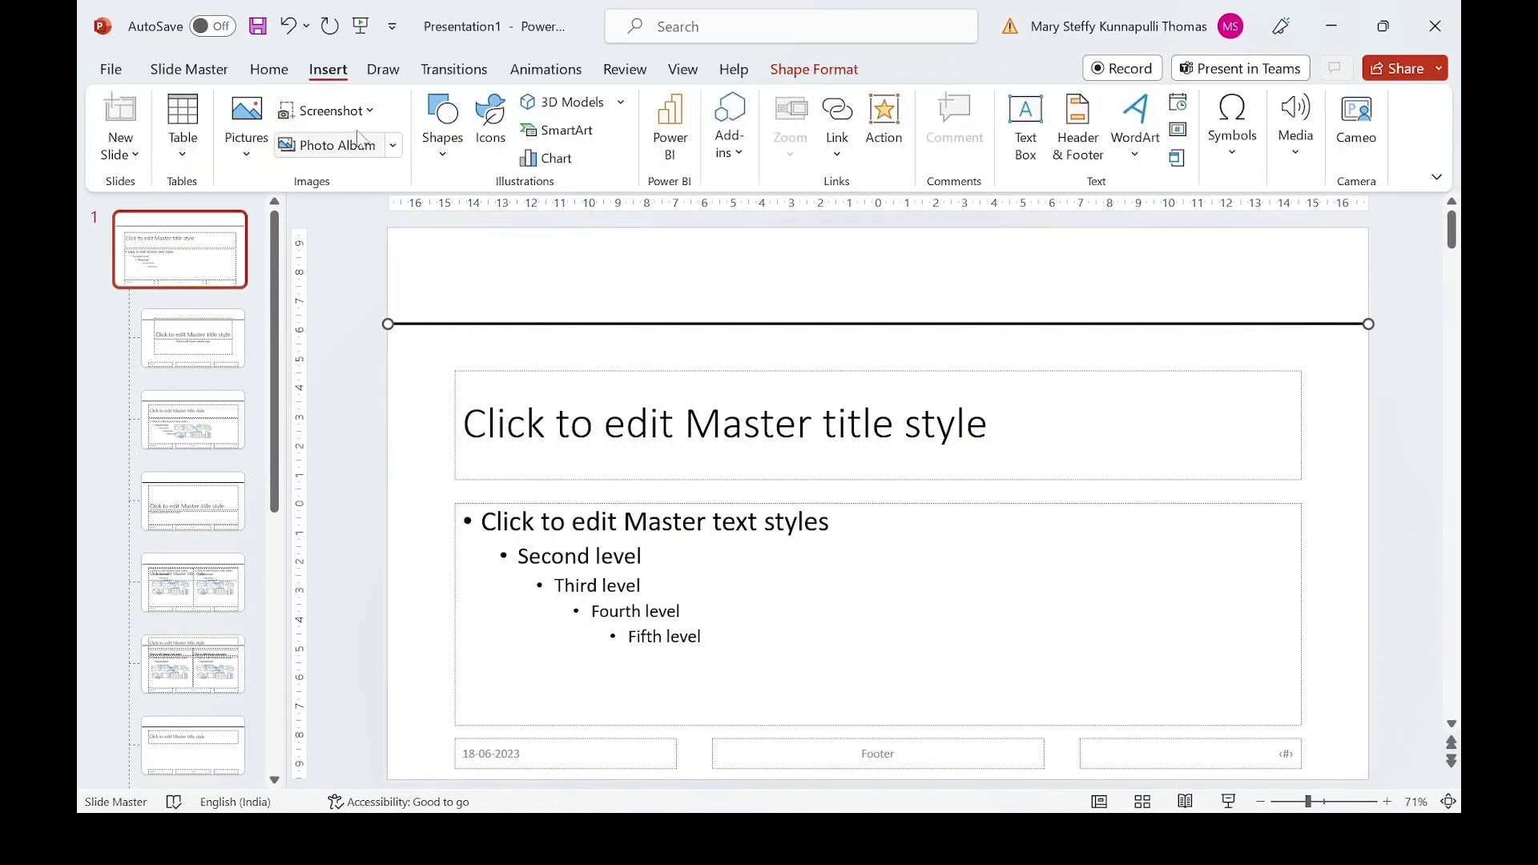
click(1027, 118)
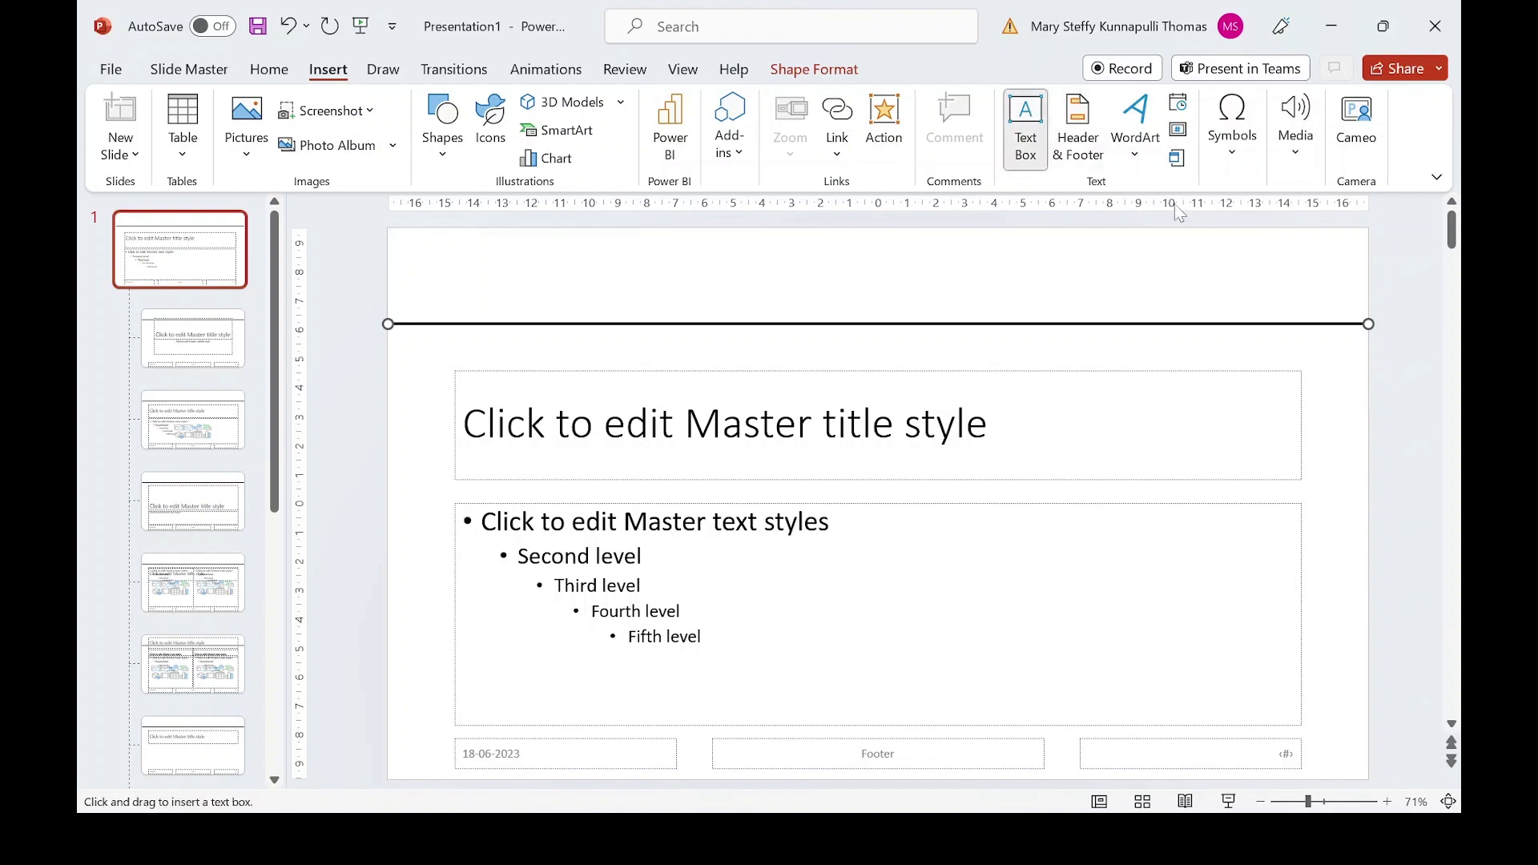
drag(1043, 240, 1353, 314)
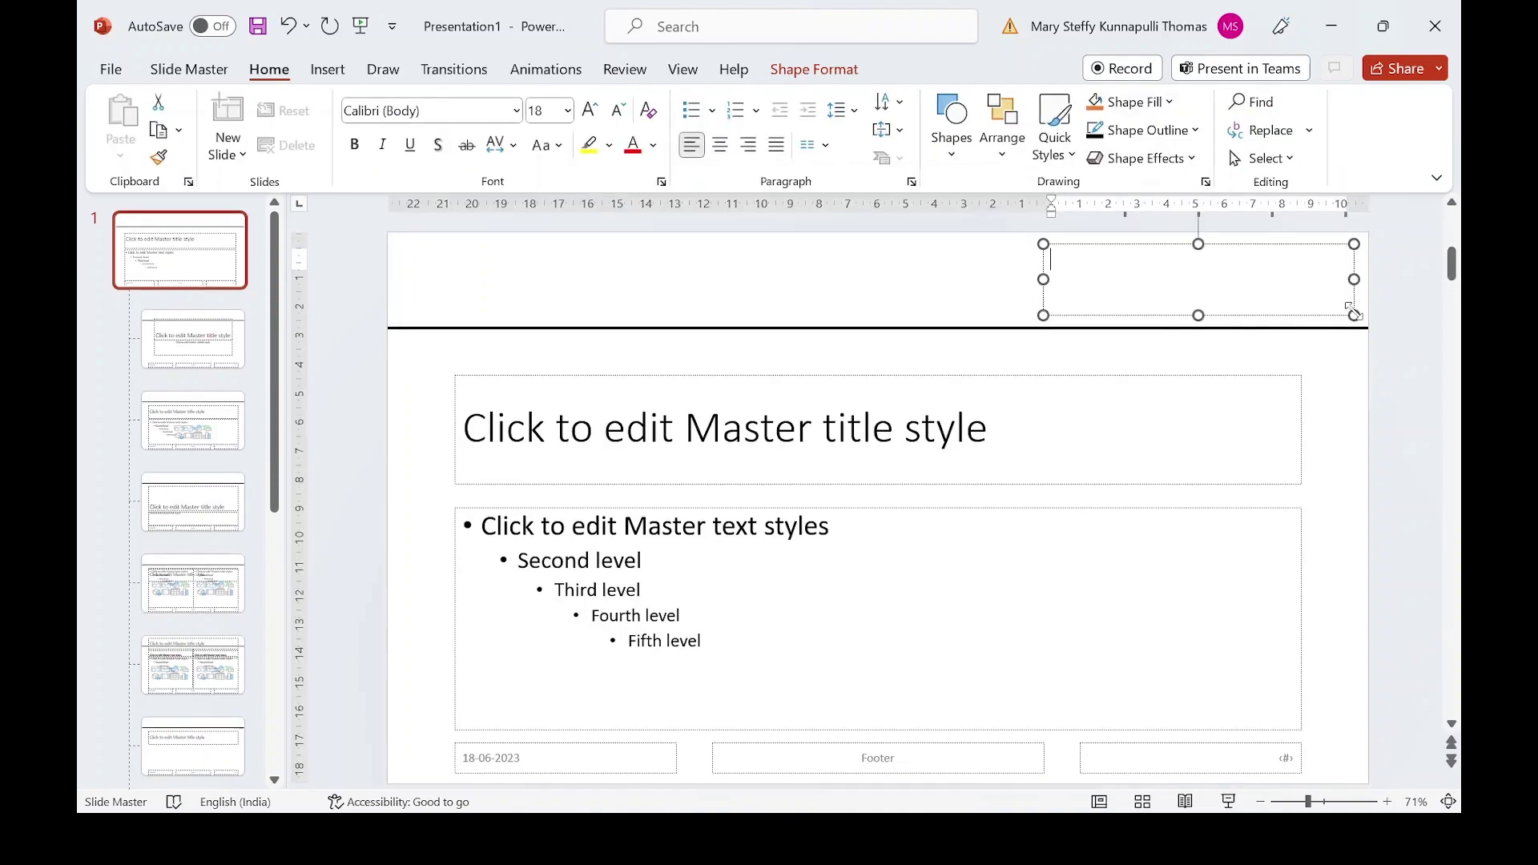
key(alt+Tab)
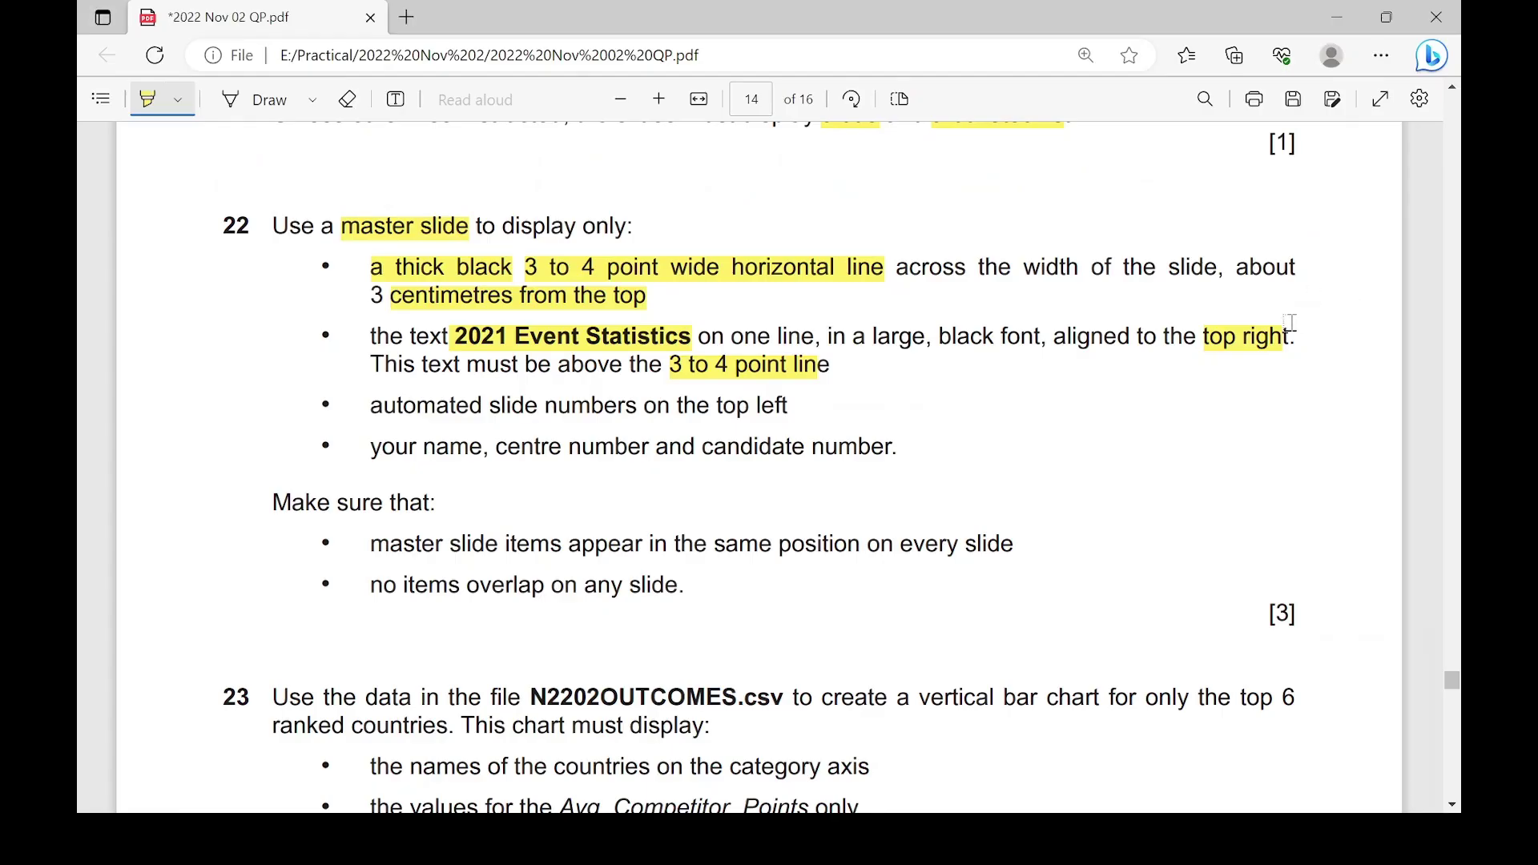
key(alt+Tab)
text(2020)
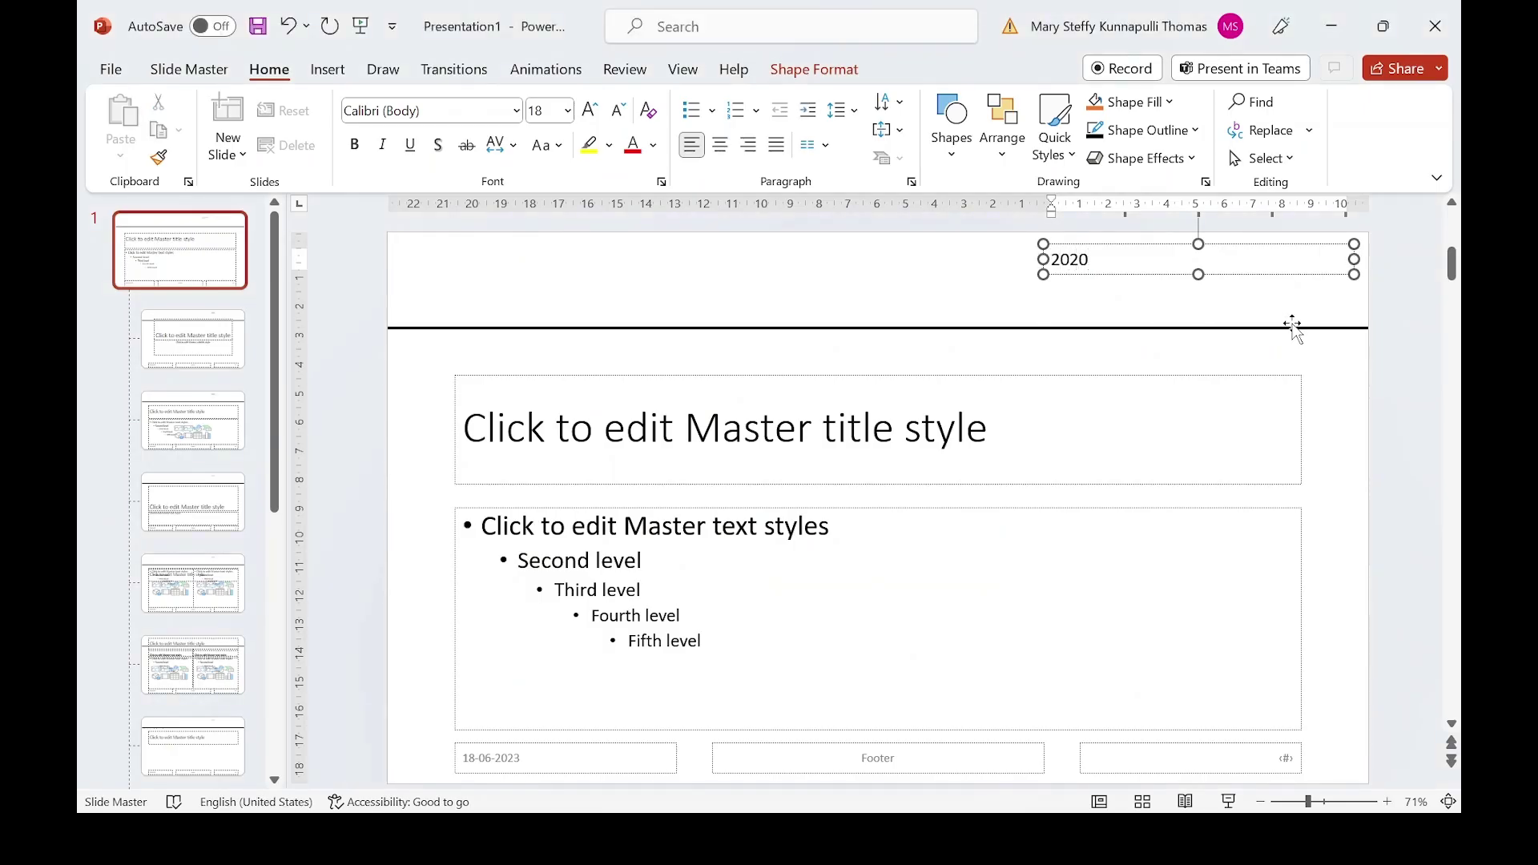
text( Event)
key(alt+Tab)
key(alt+Tab)
text(St)
- Switch to the question paper and highlight "large, black font" in question 22
key(alt+Tab)
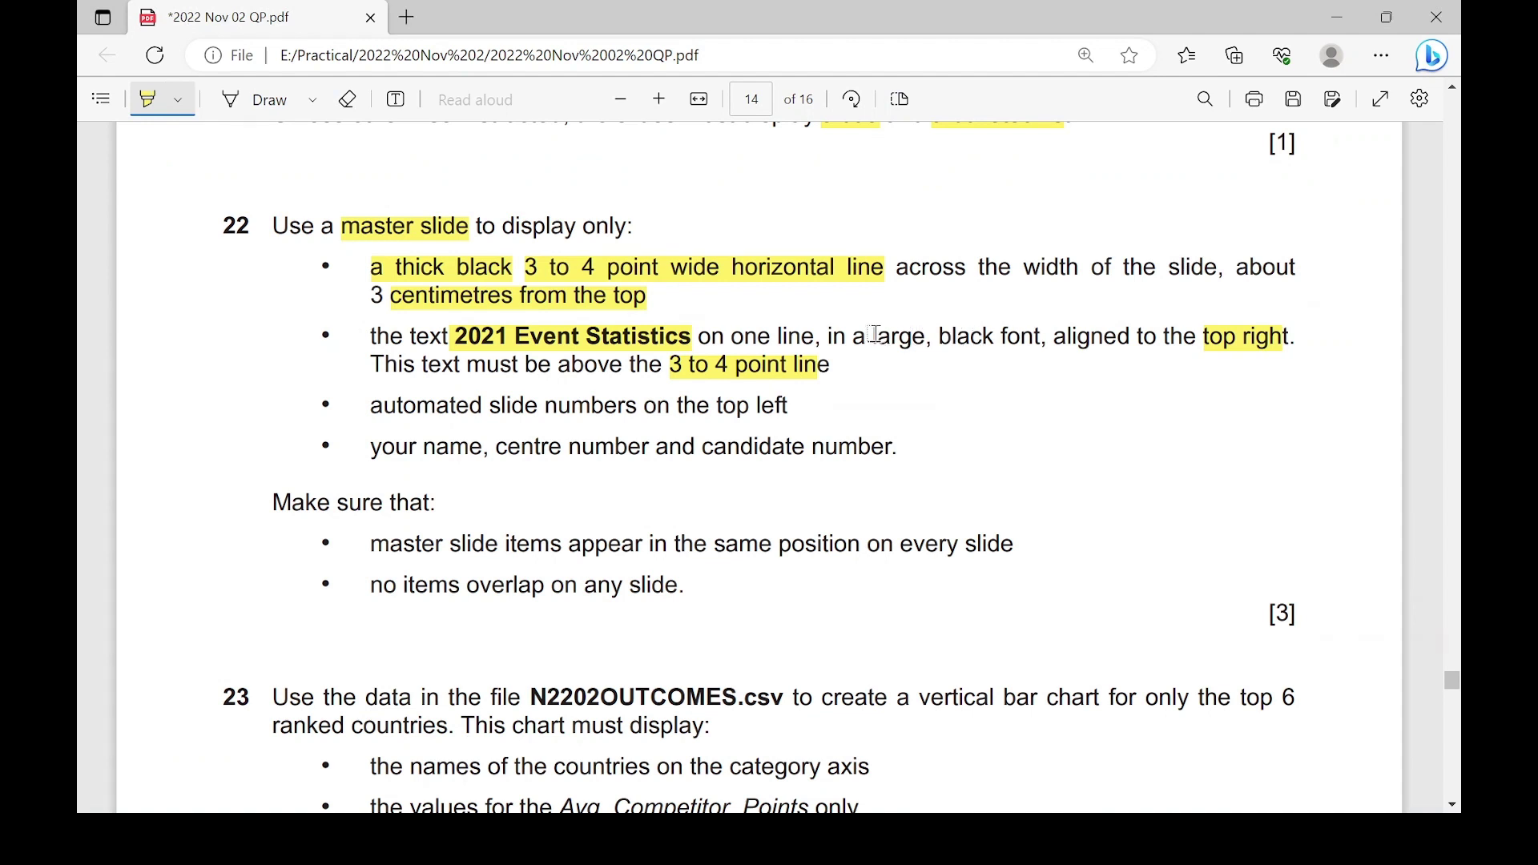
drag(874, 338, 1035, 346)
- Switch to PowerPoint, enlarge the "2020 Event Statistics" text to 36 pt and widen its box to fit on one line above the black line
key(alt+Tab)
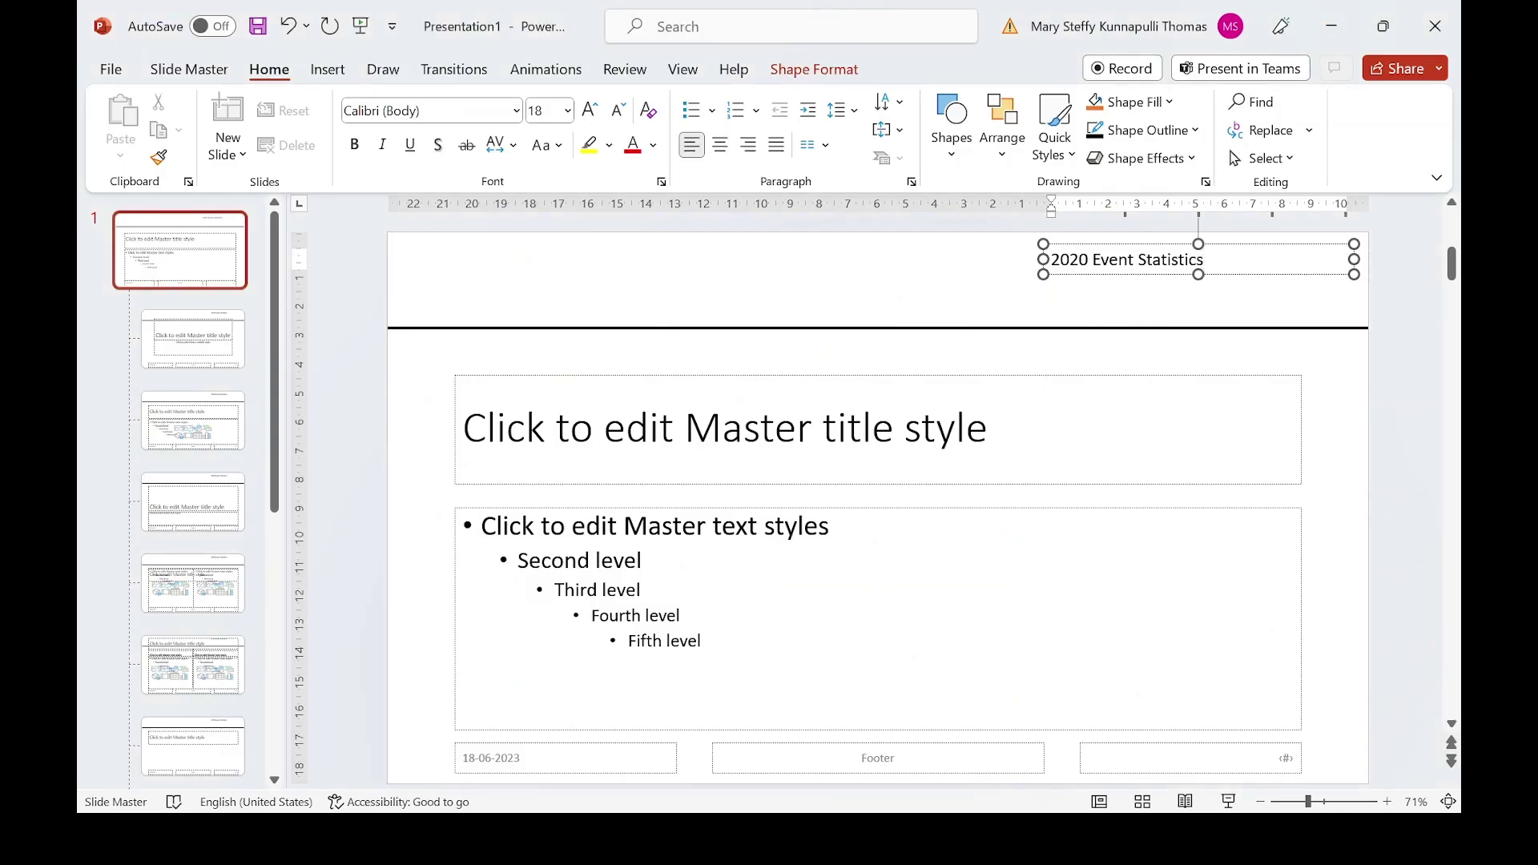
drag(1203, 259, 1050, 260)
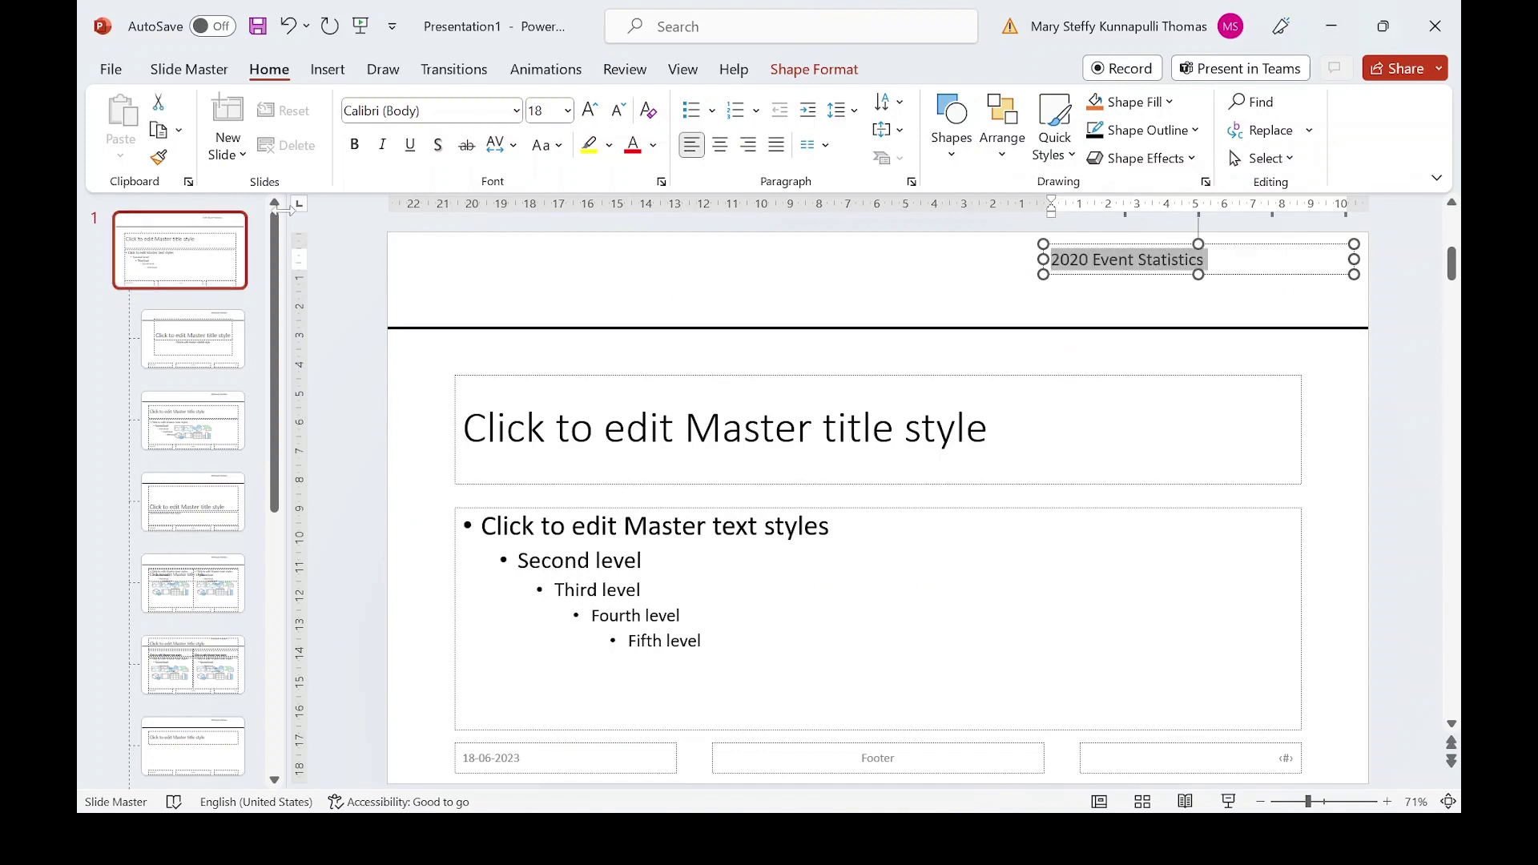
click(587, 114)
click(587, 114)
click(587, 115)
click(587, 115)
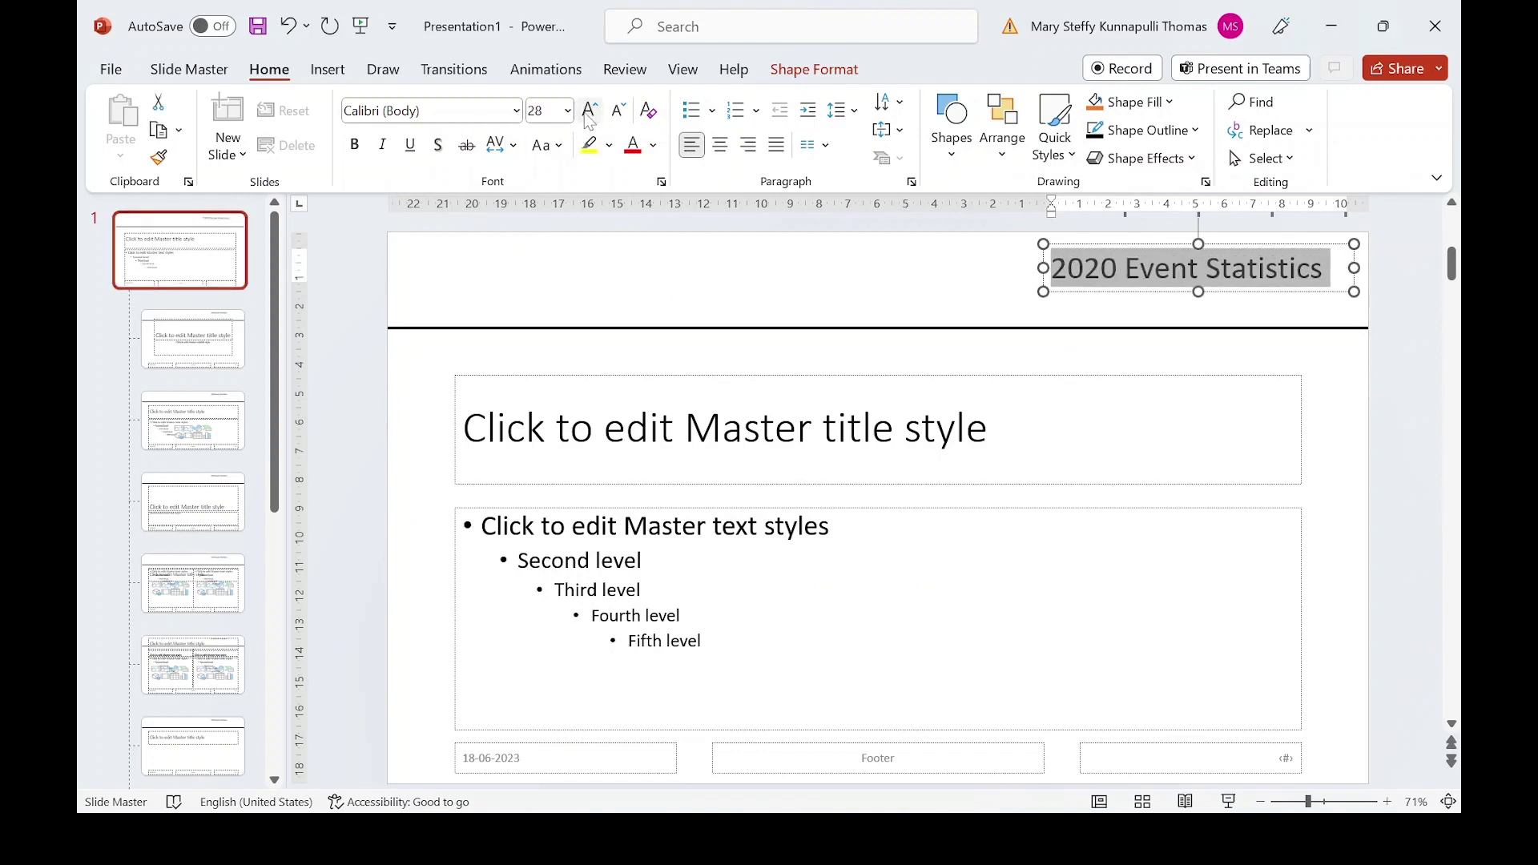
click(587, 114)
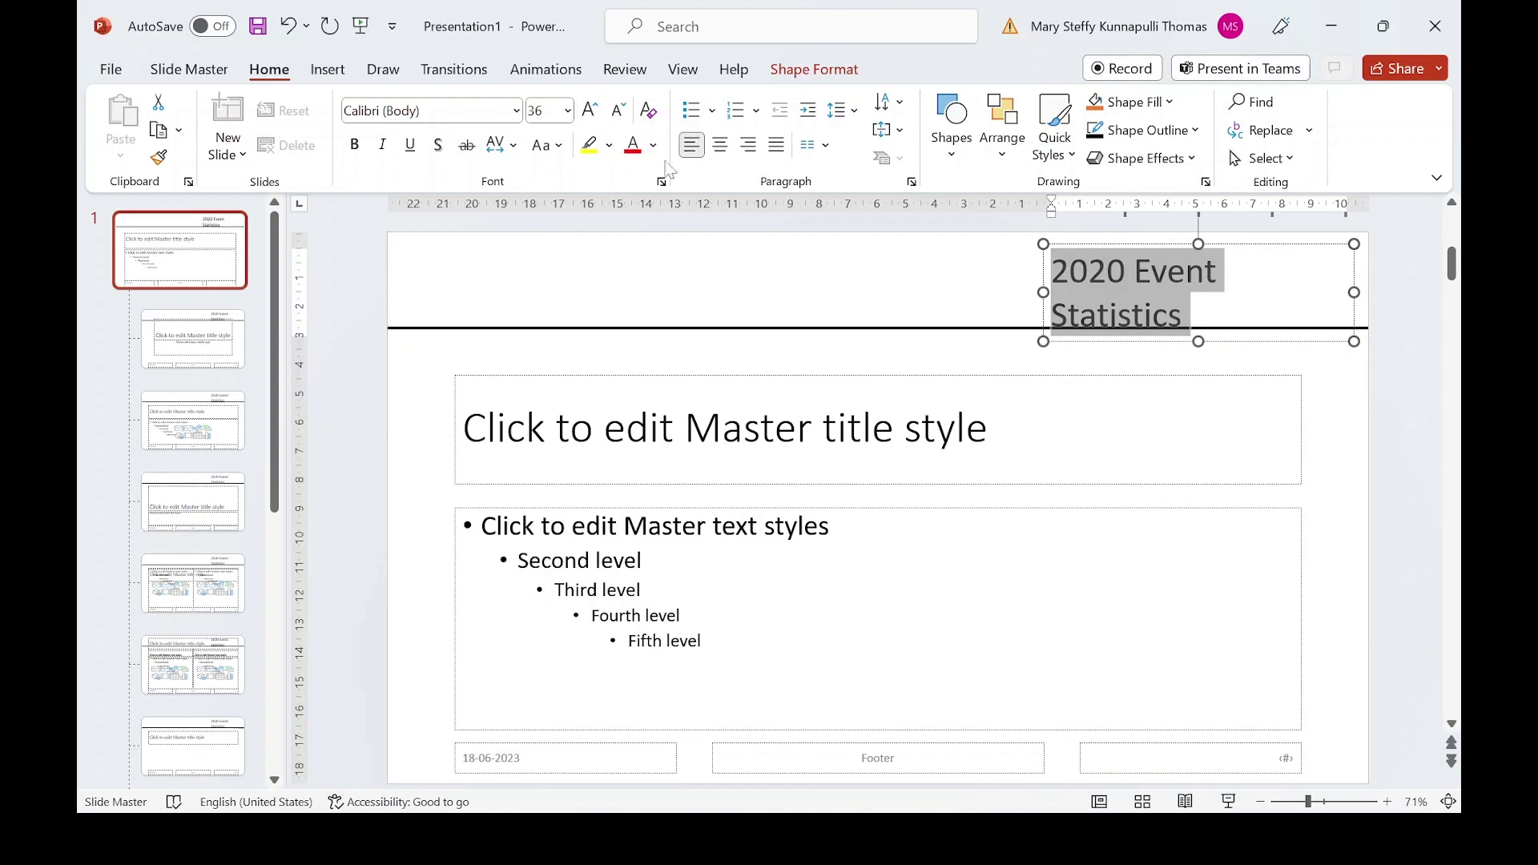
drag(1043, 292, 1024, 293)
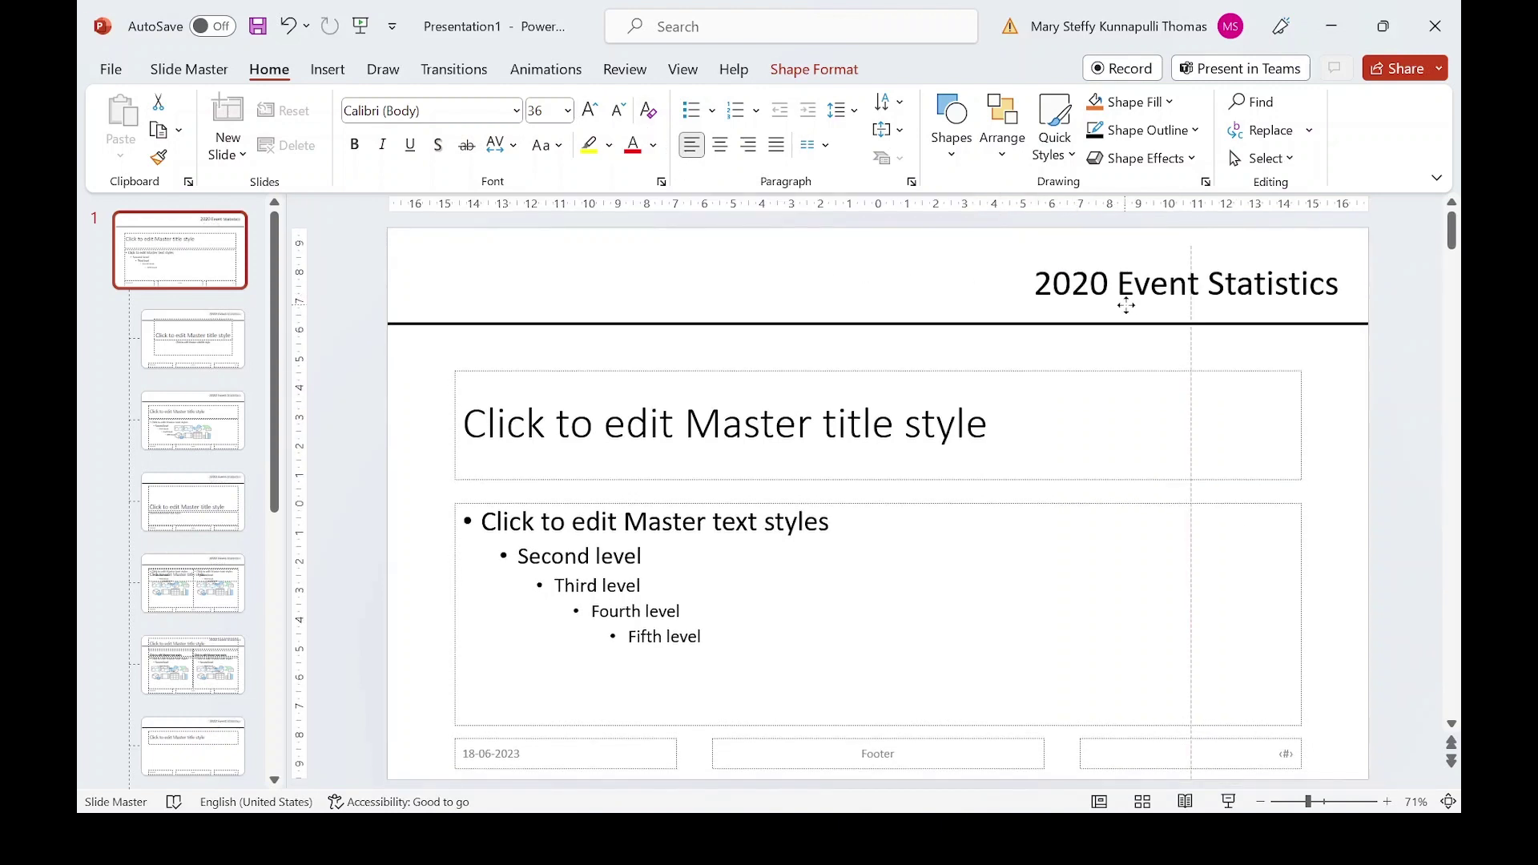
- Switch to the question paper, highlight "one line" and the requirement for automated slide numbers on the top left, and return to PowerPoint
key(alt+Tab)
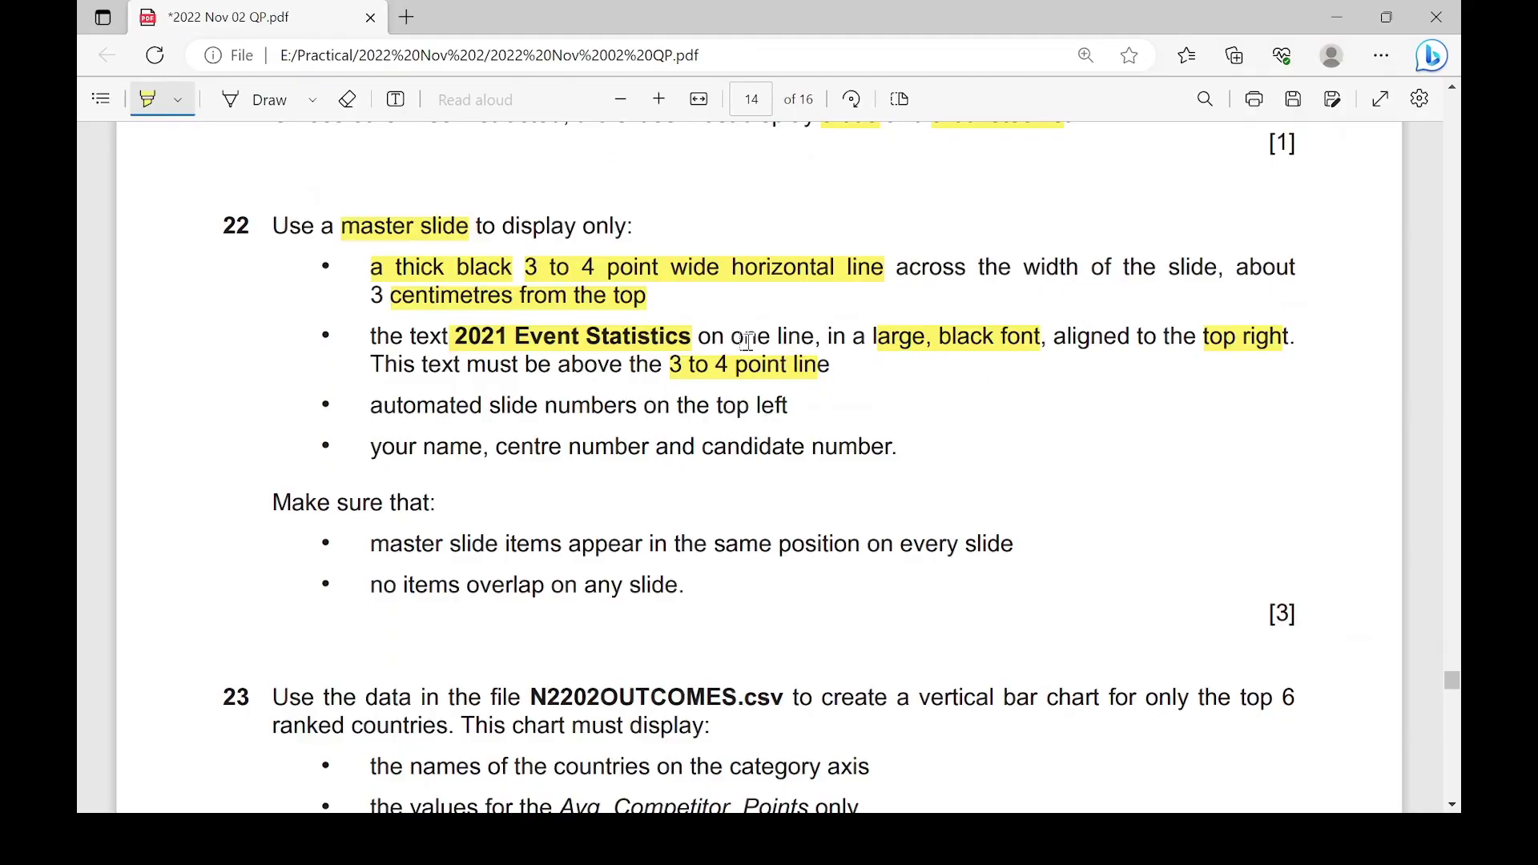
drag(744, 339, 807, 338)
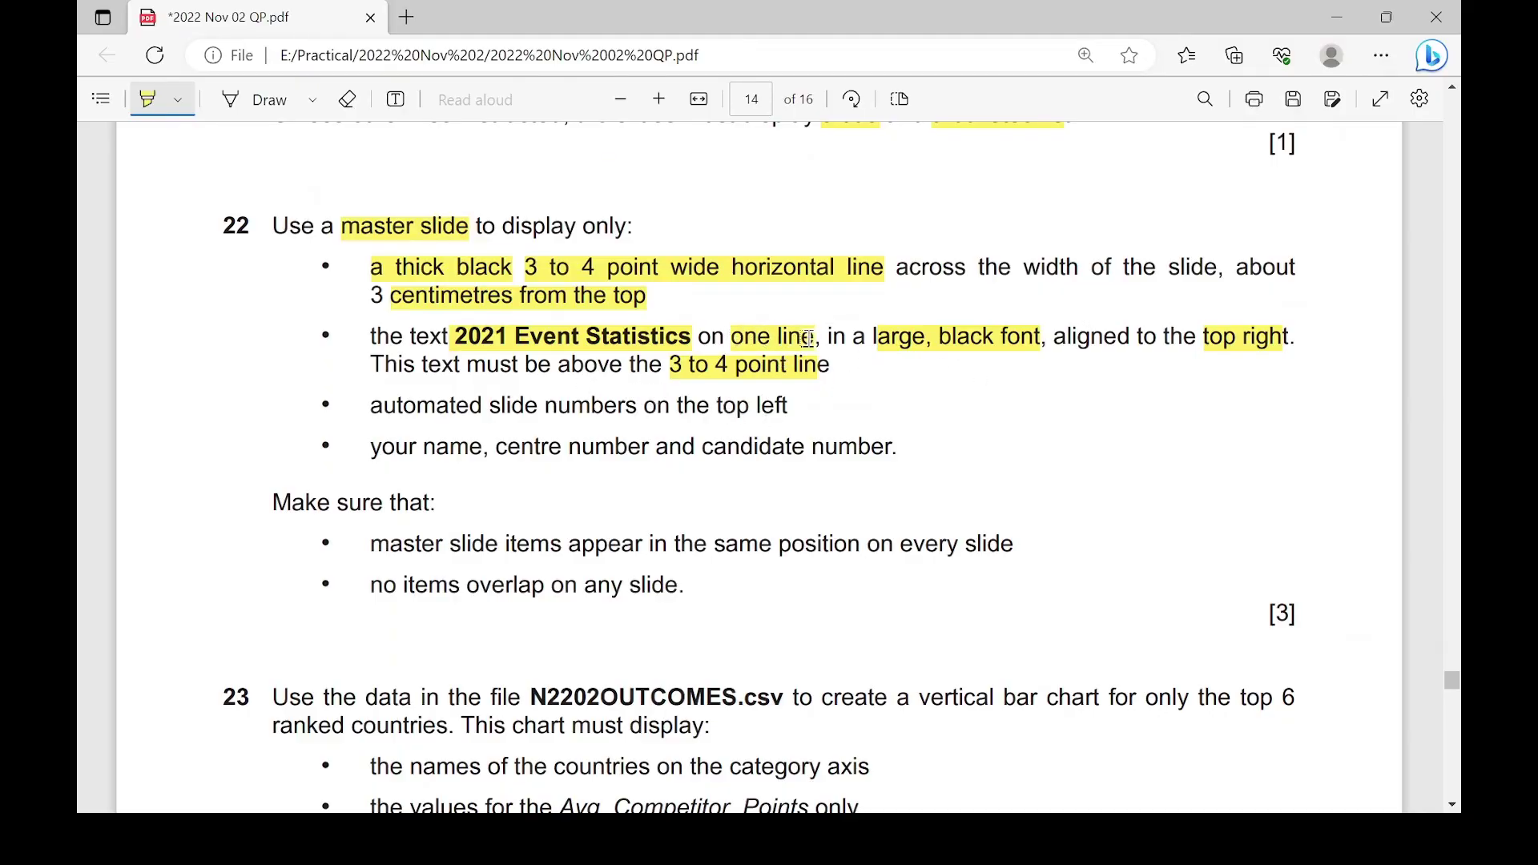
key(alt+Tab)
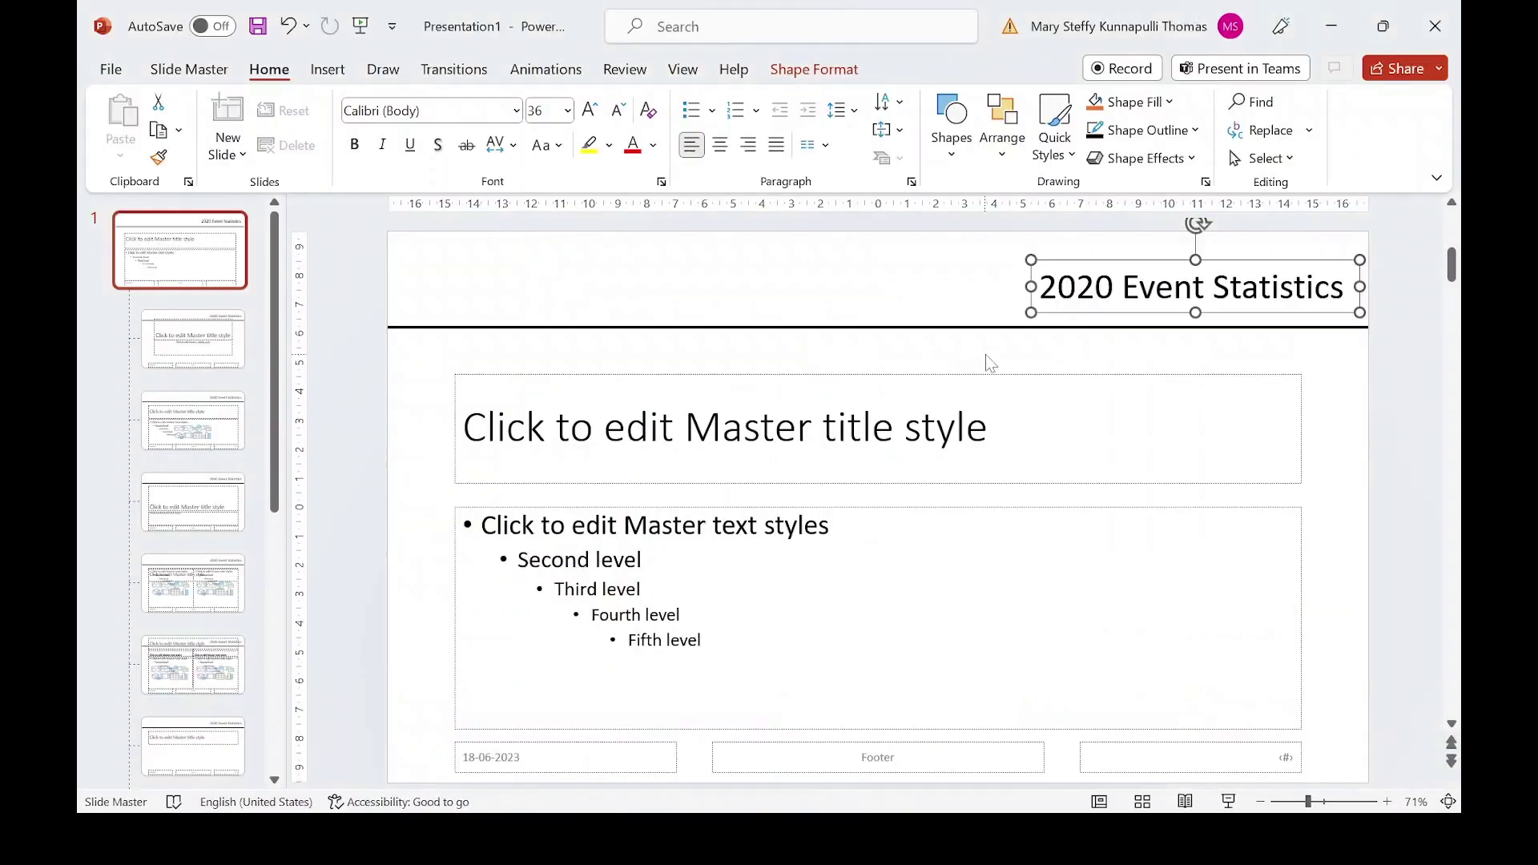
key(alt+Tab)
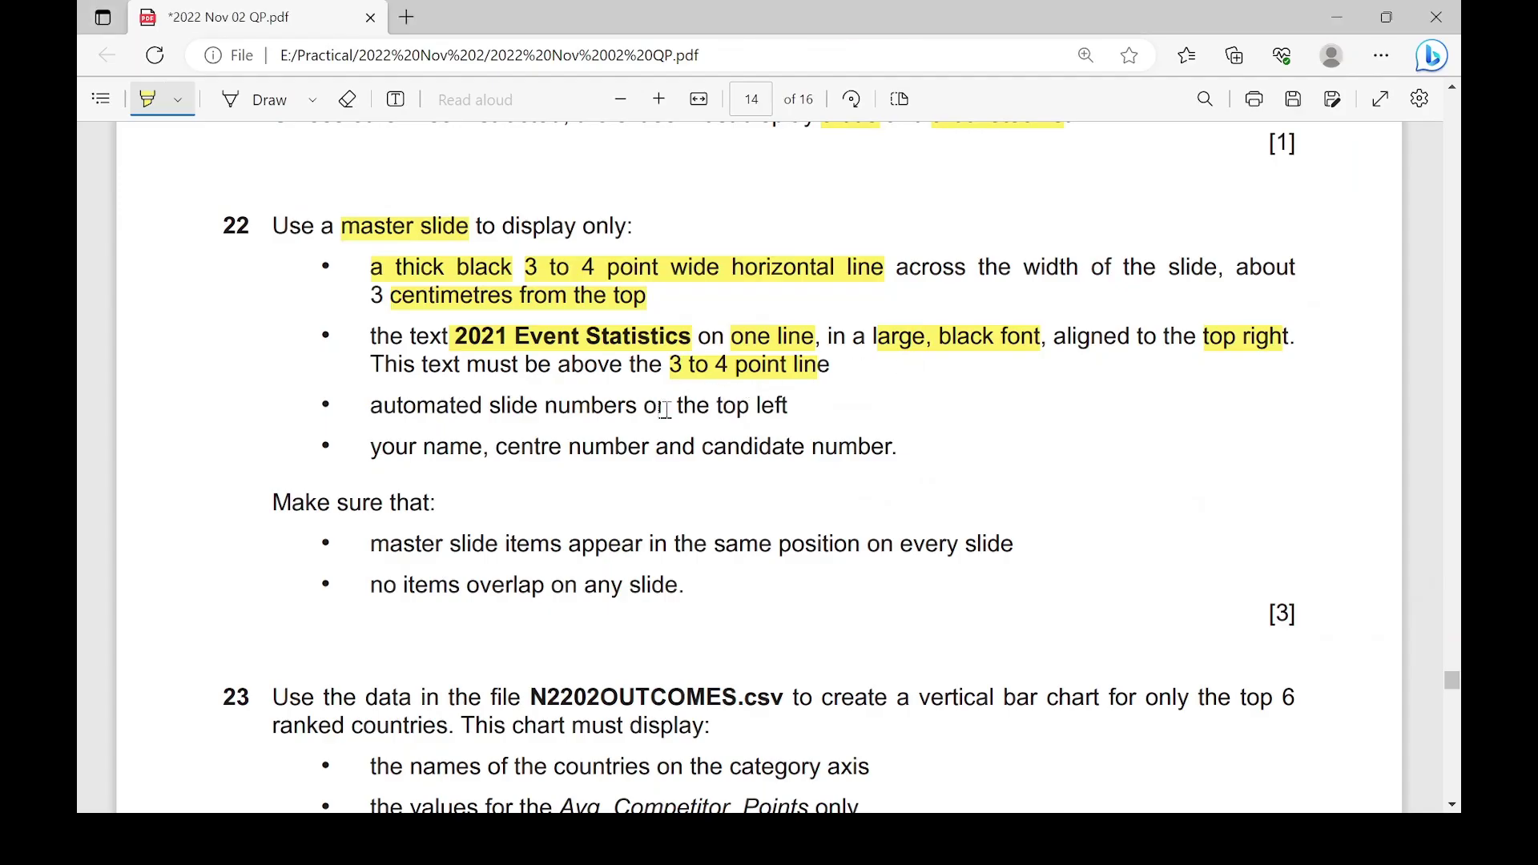
drag(397, 415, 793, 414)
key(alt+Tab)
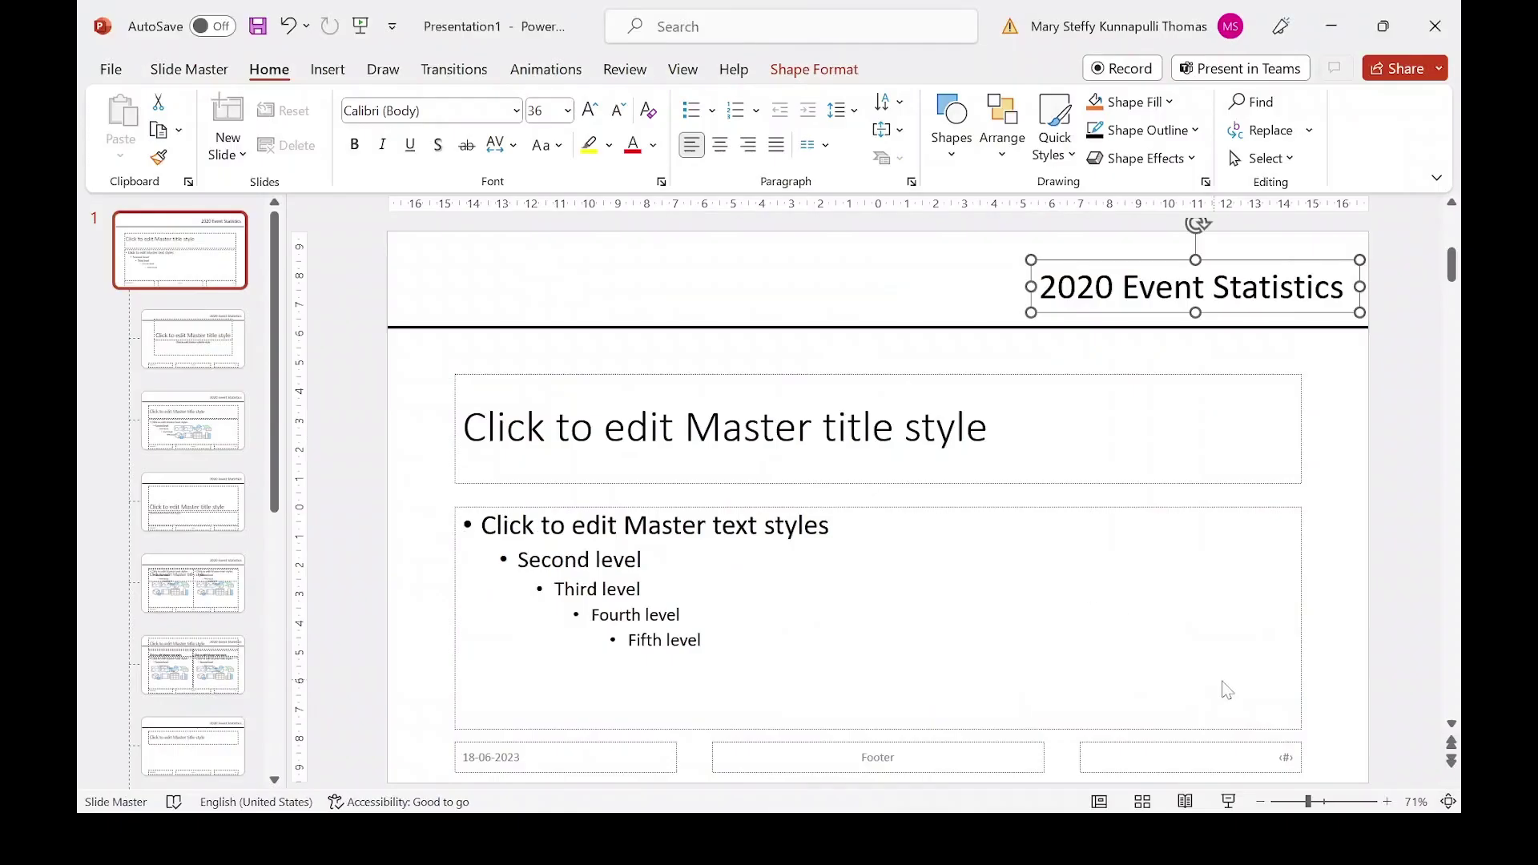
- Shrink the slide number placeholder into the master slide's upper-left corner above the line and turn on slide numbers for all slides
click(1184, 753)
drag(1077, 753, 416, 243)
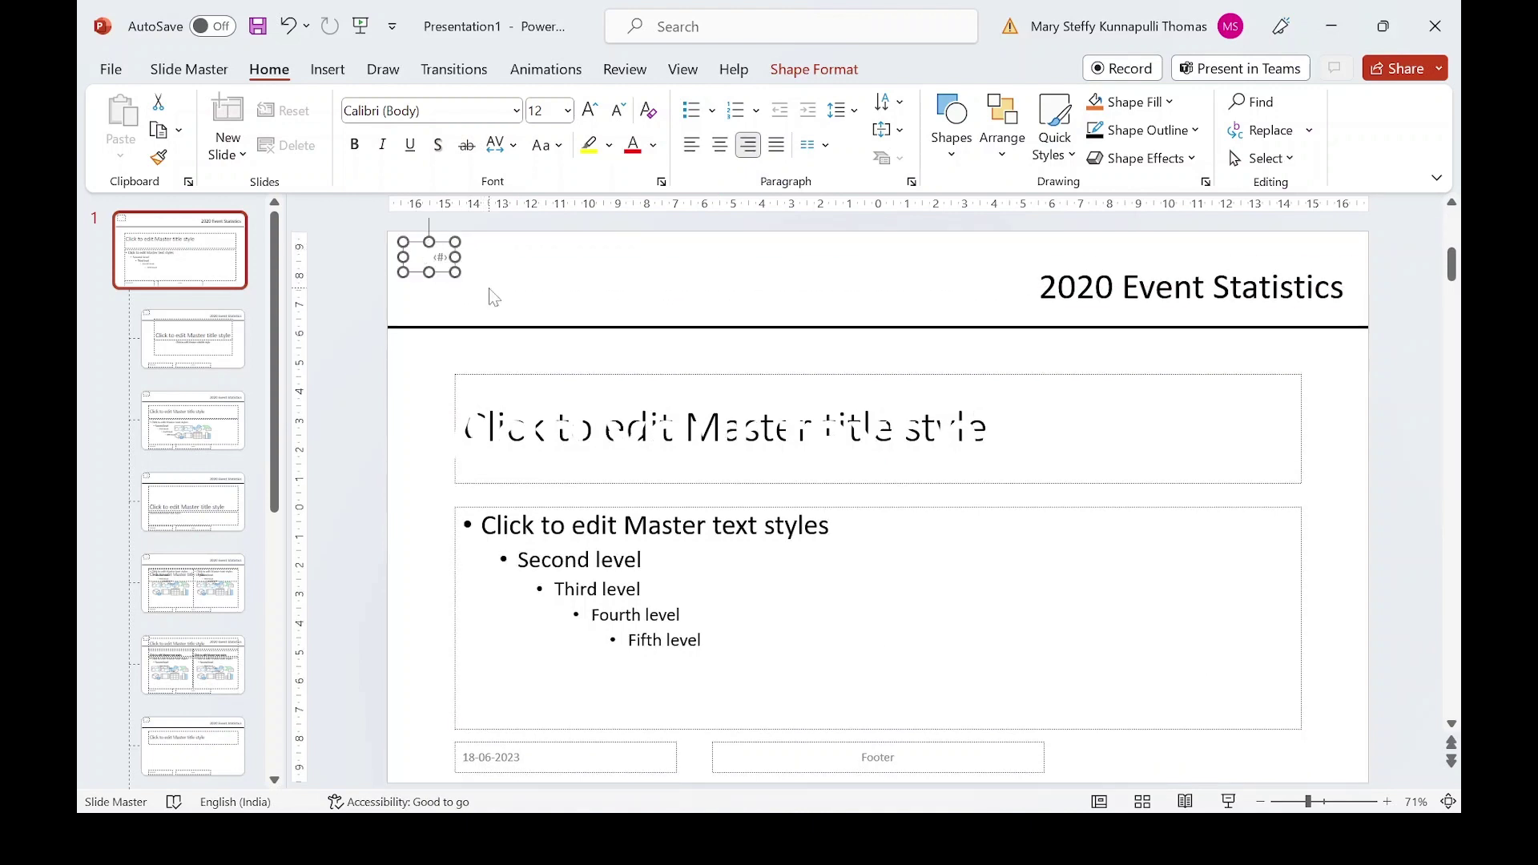
click(328, 70)
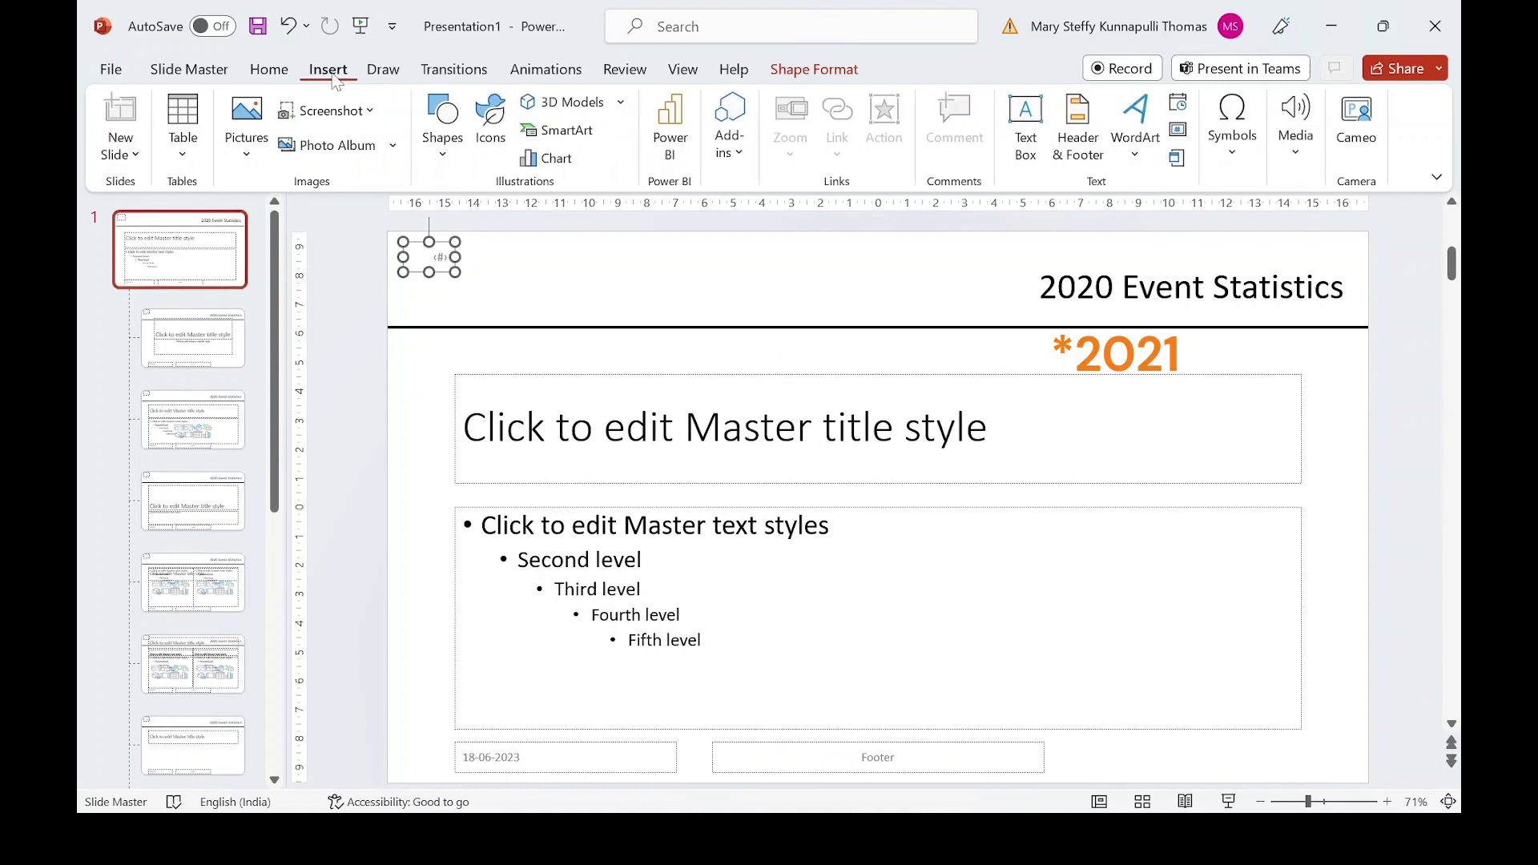
click(1081, 154)
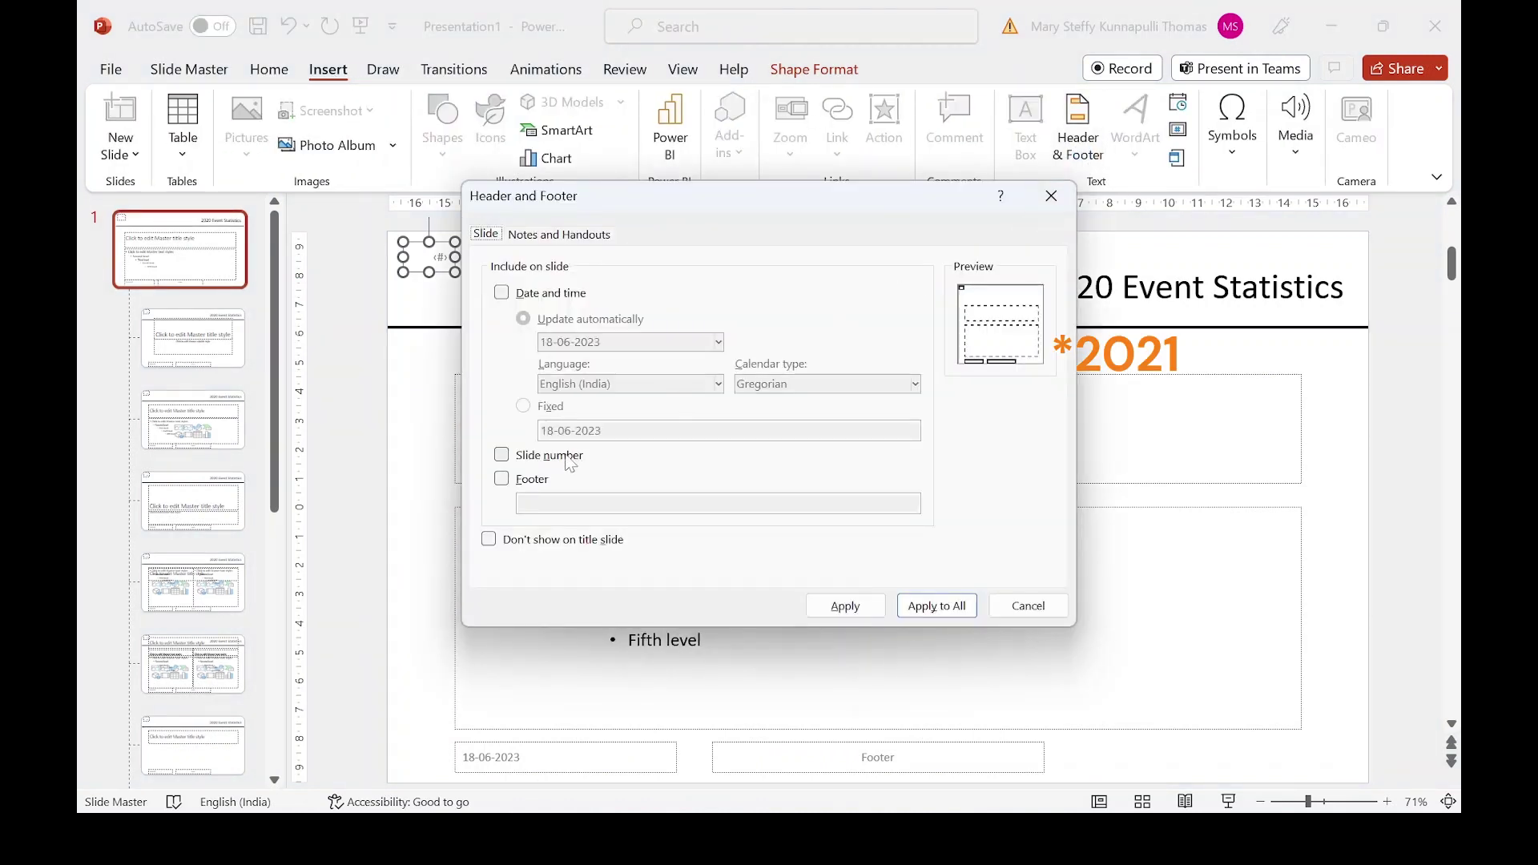
click(568, 463)
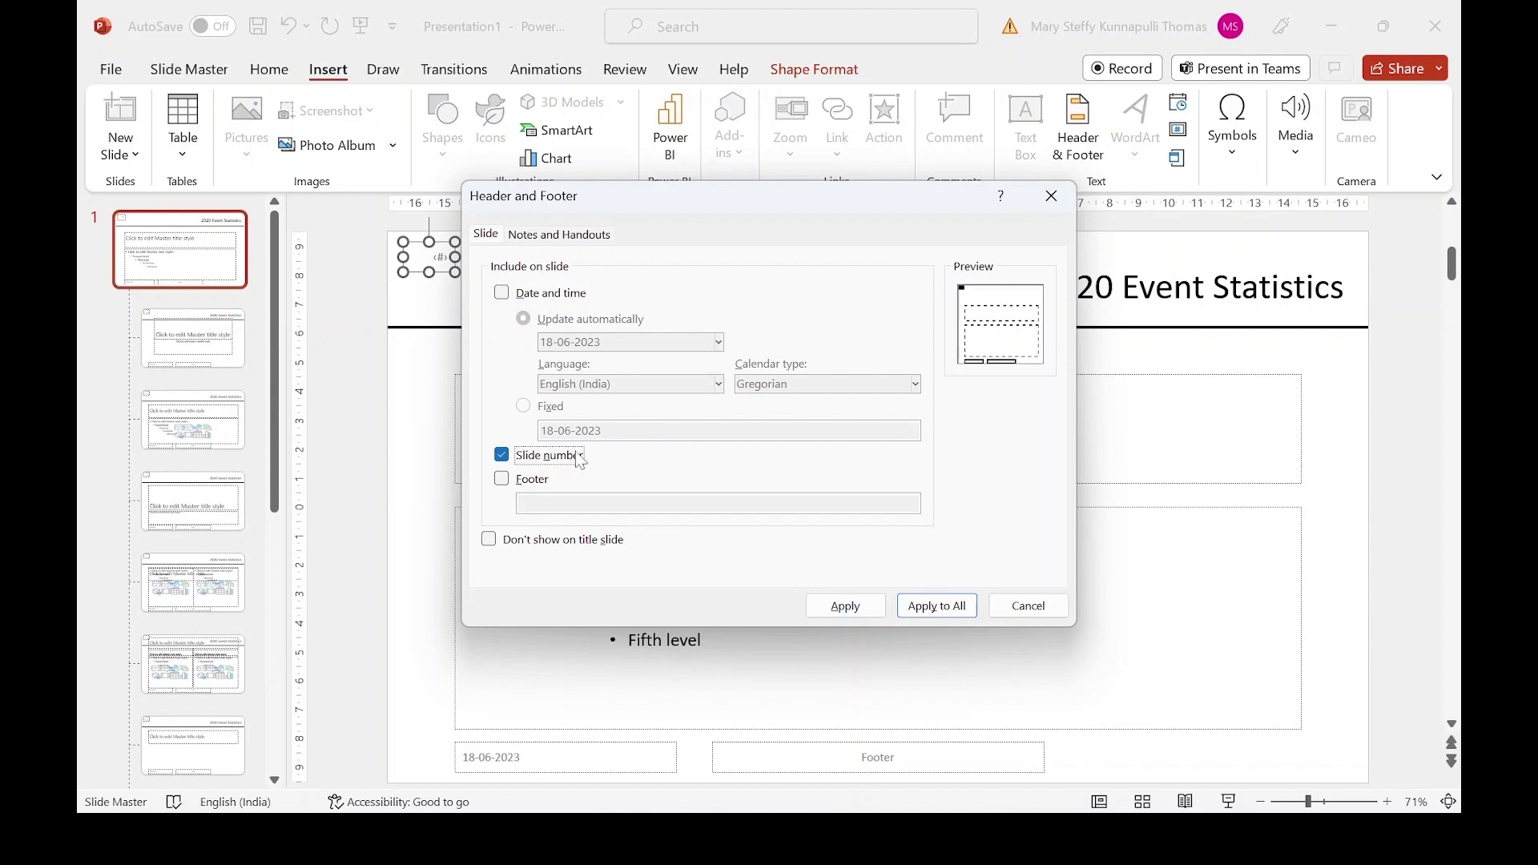
click(933, 614)
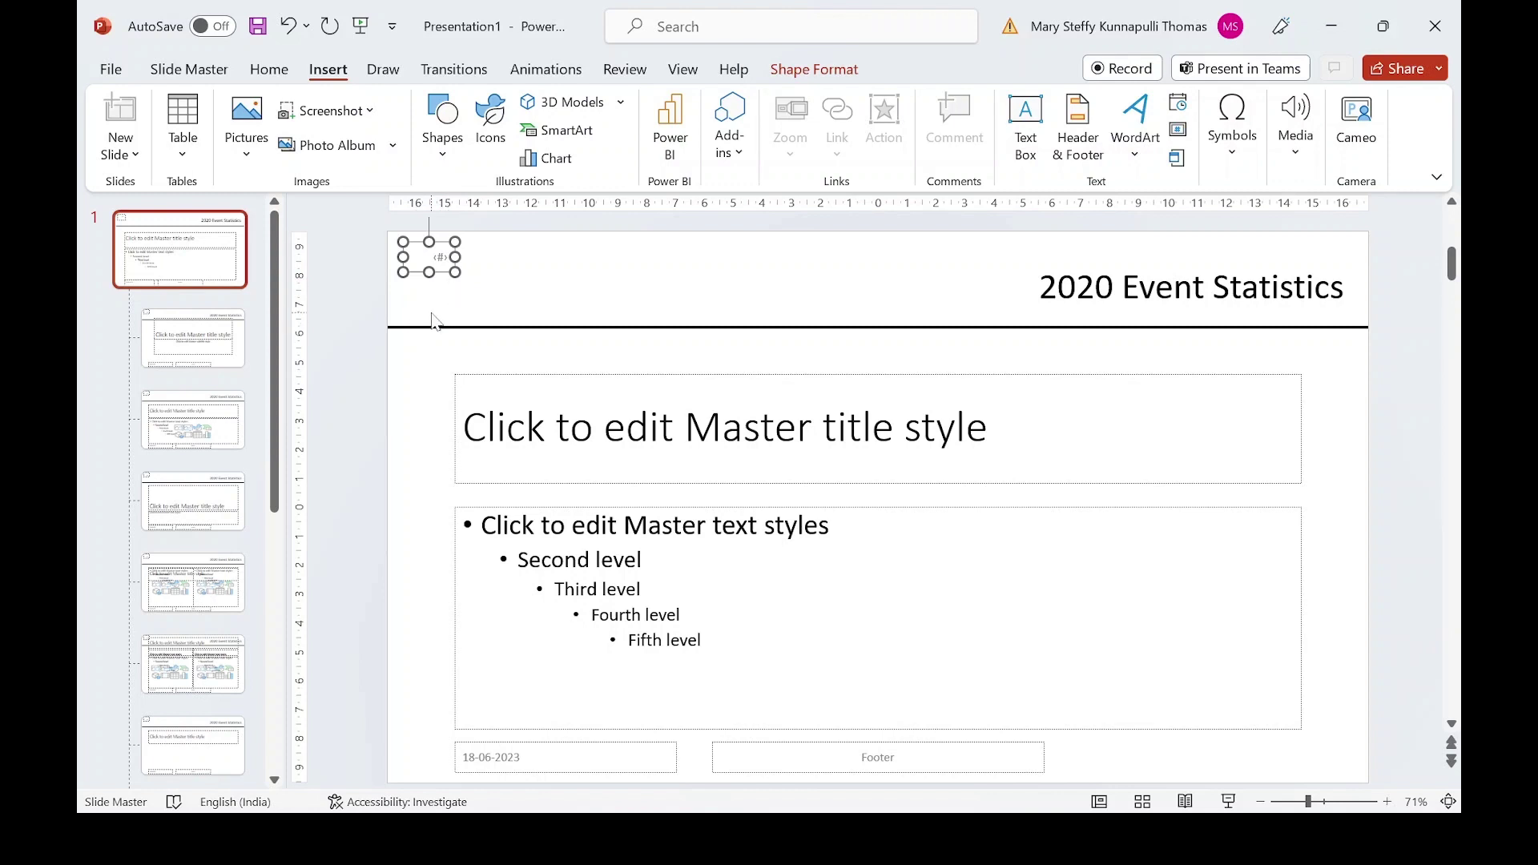
- Switch to the question paper, highlight "your name, centre number and candidate number." in question 22, and return to PowerPoint
key(alt+Tab)
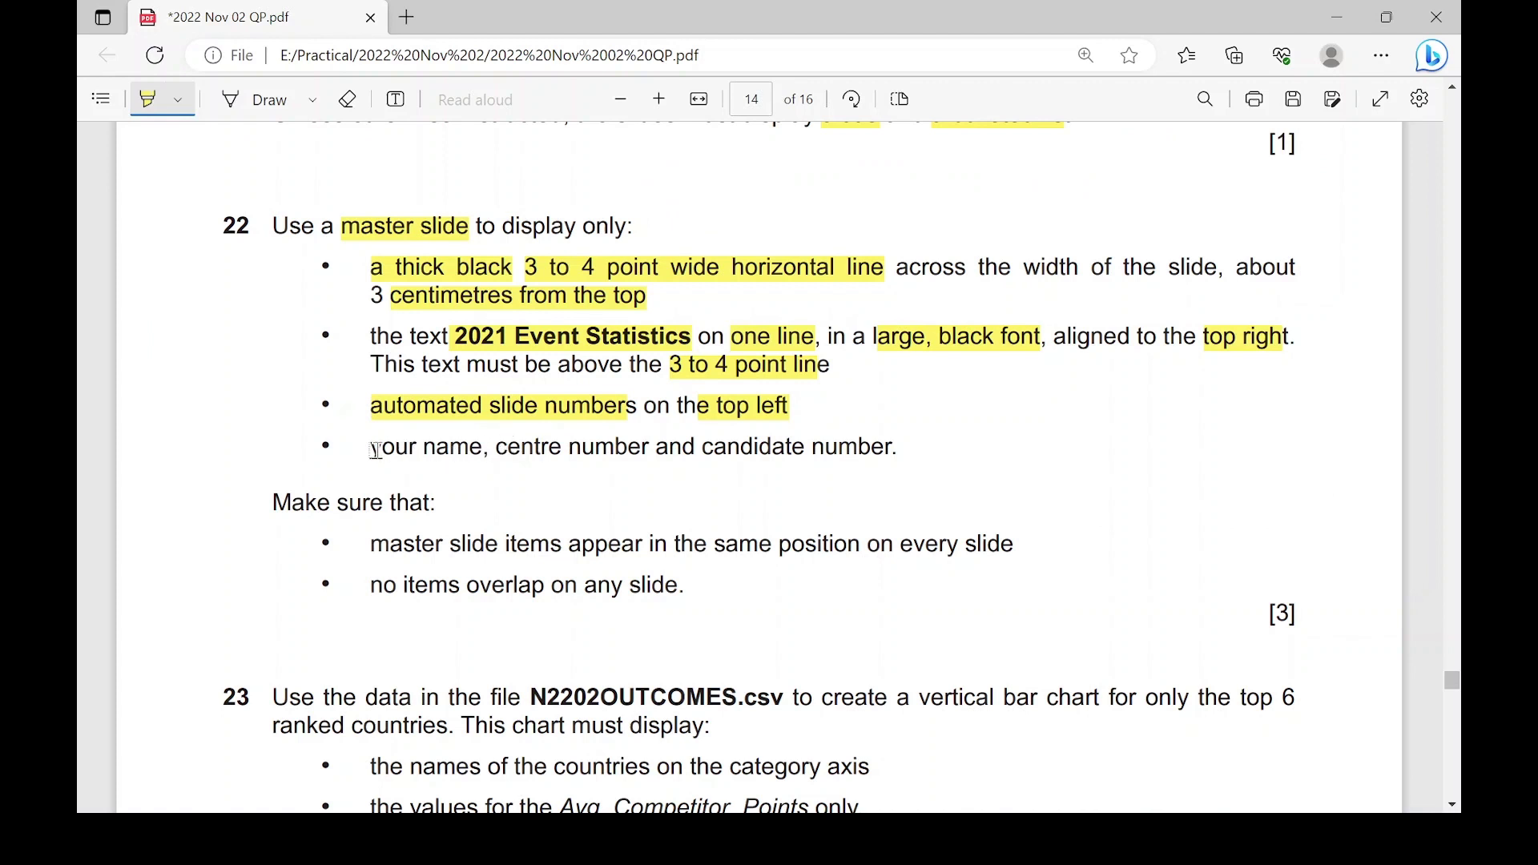
drag(373, 448, 507, 448)
drag(600, 450, 899, 449)
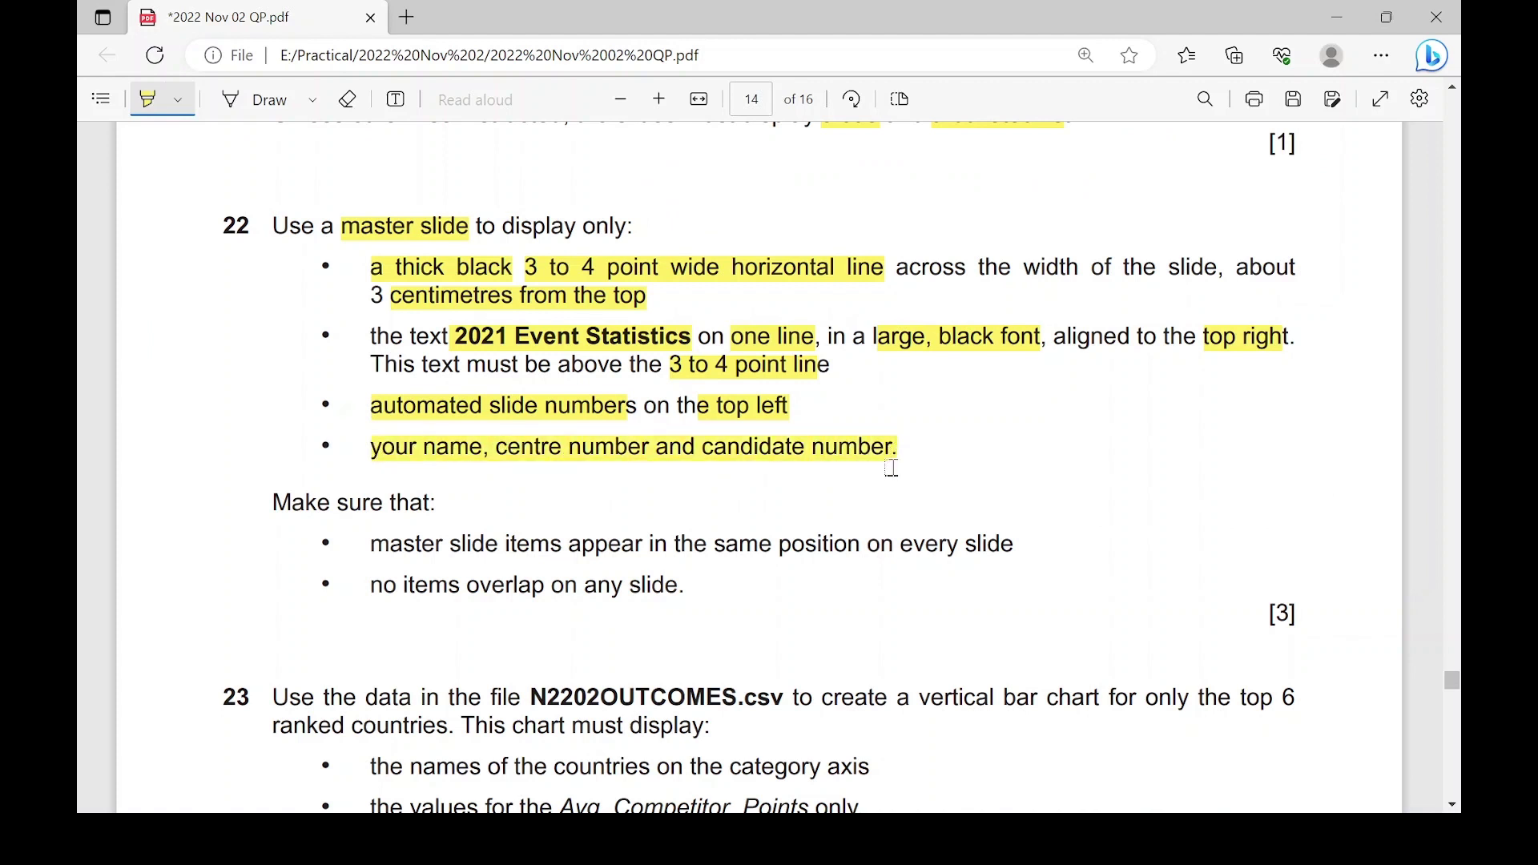
key(alt+Tab)
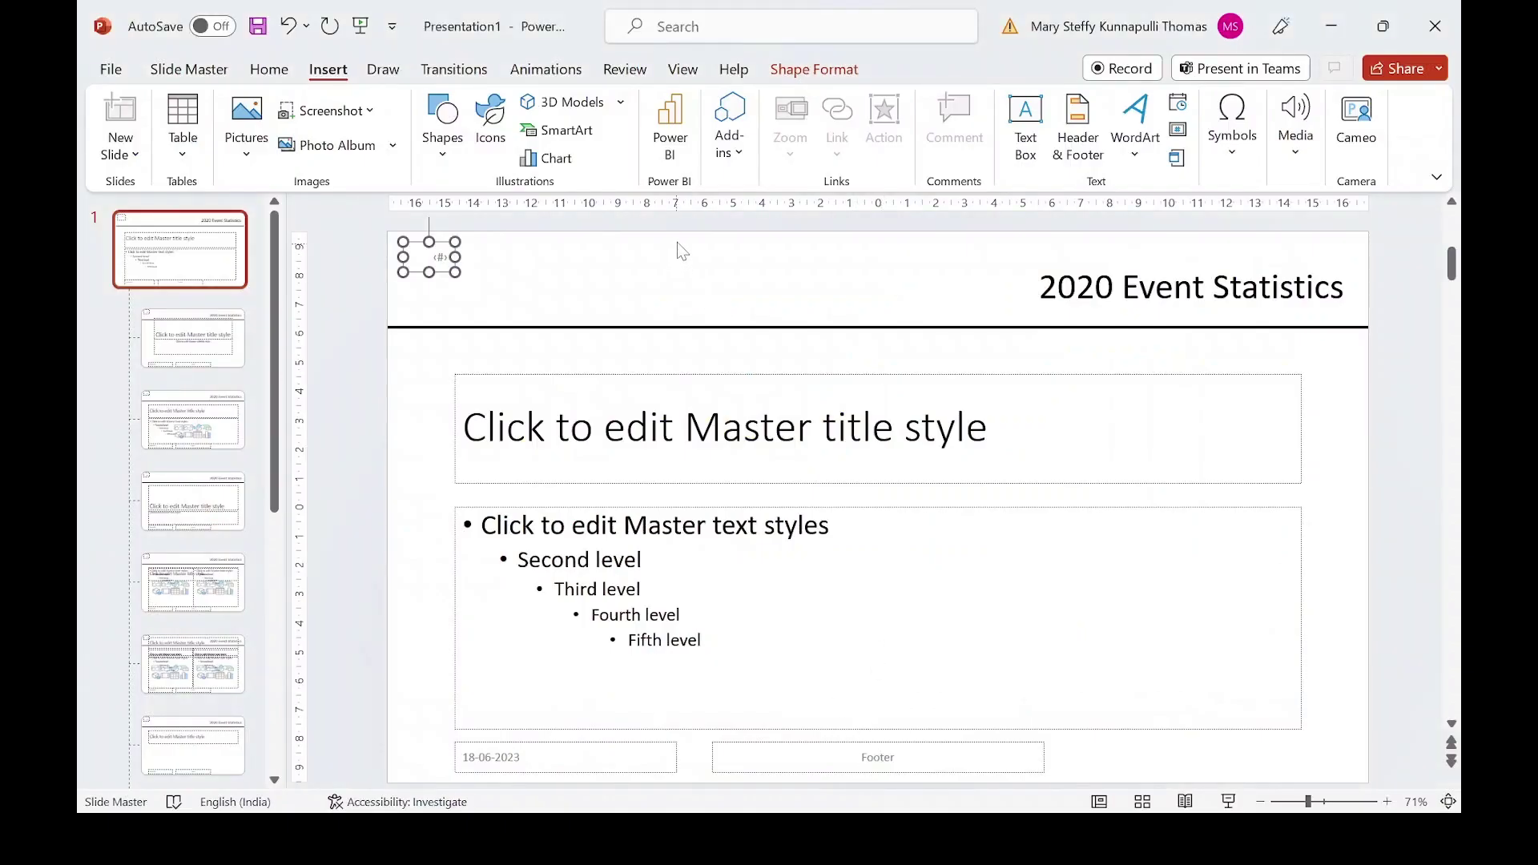
- Add a footer containing the name, centre number and candidate number details and apply it to all slides
click(1077, 144)
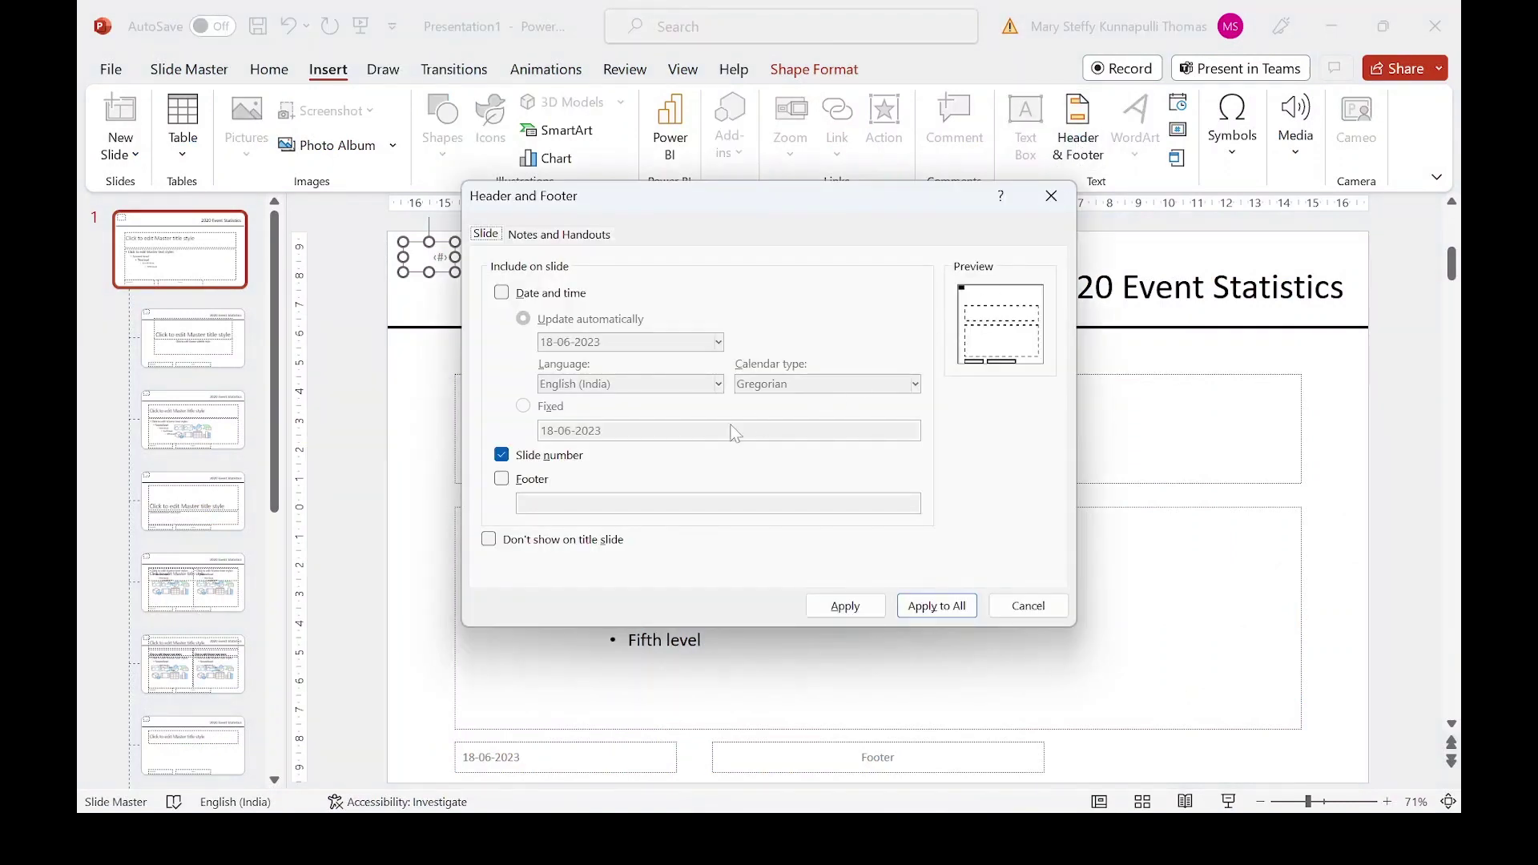
click(533, 483)
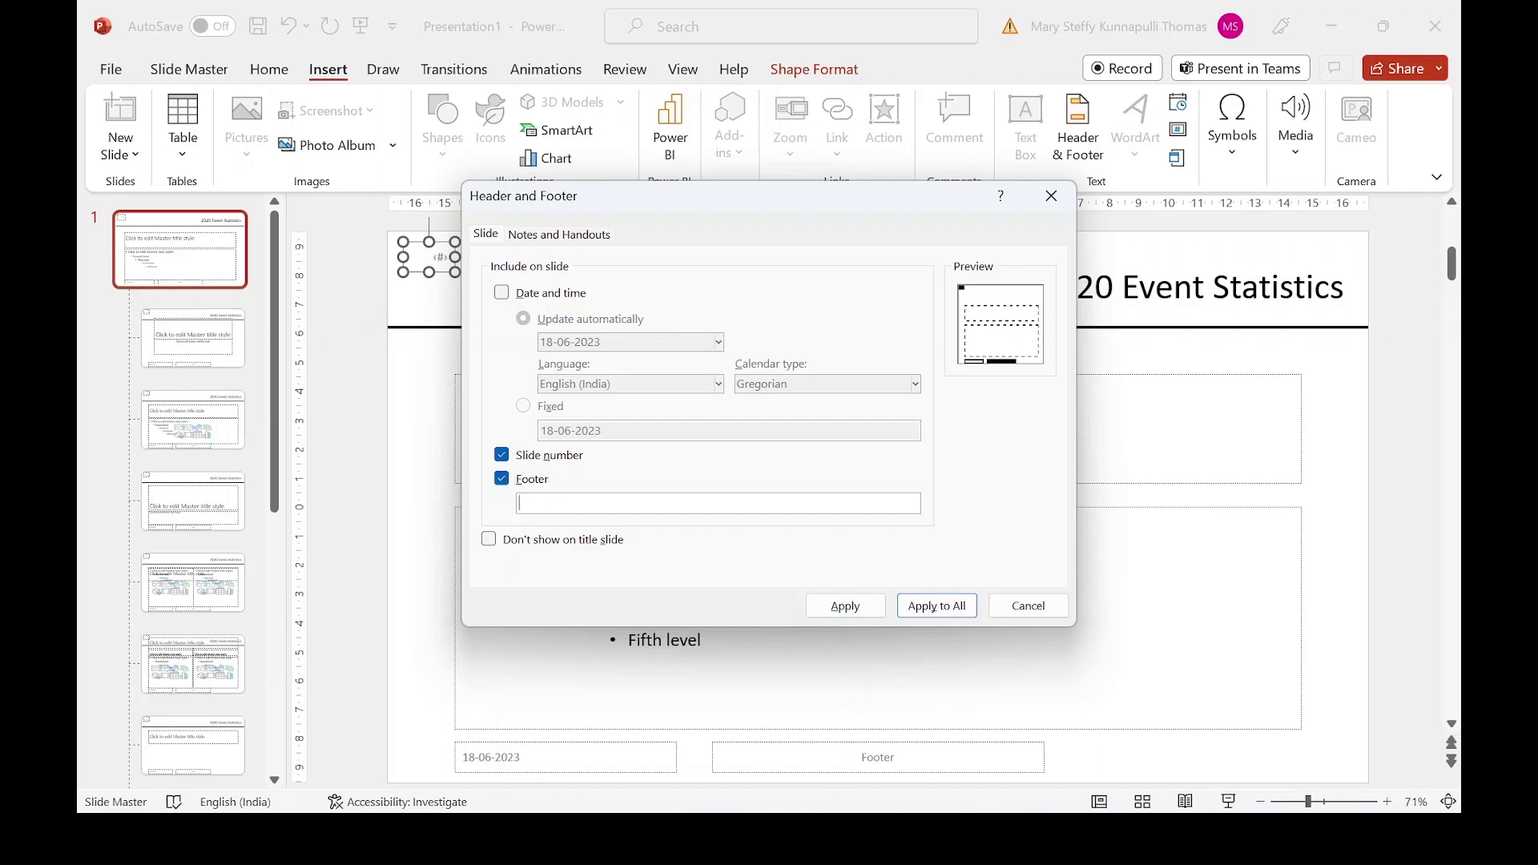
key(alt+Tab)
key(alt+Tab)
click(945, 612)
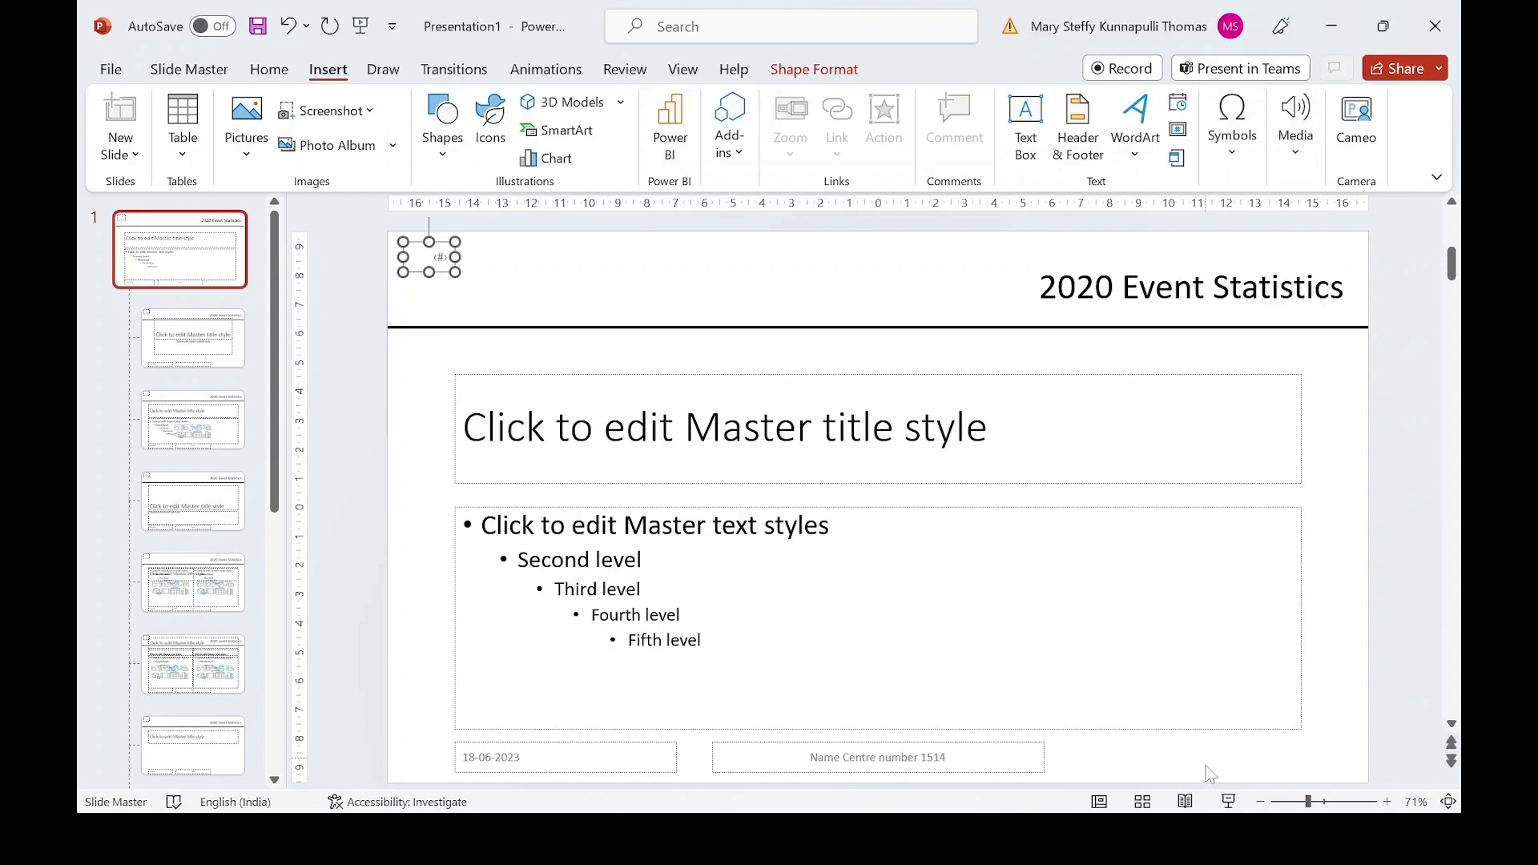
- Recheck question 22's list of required items in the question paper and delete the date placeholder from the PowerPoint master slide
key(alt+Tab)
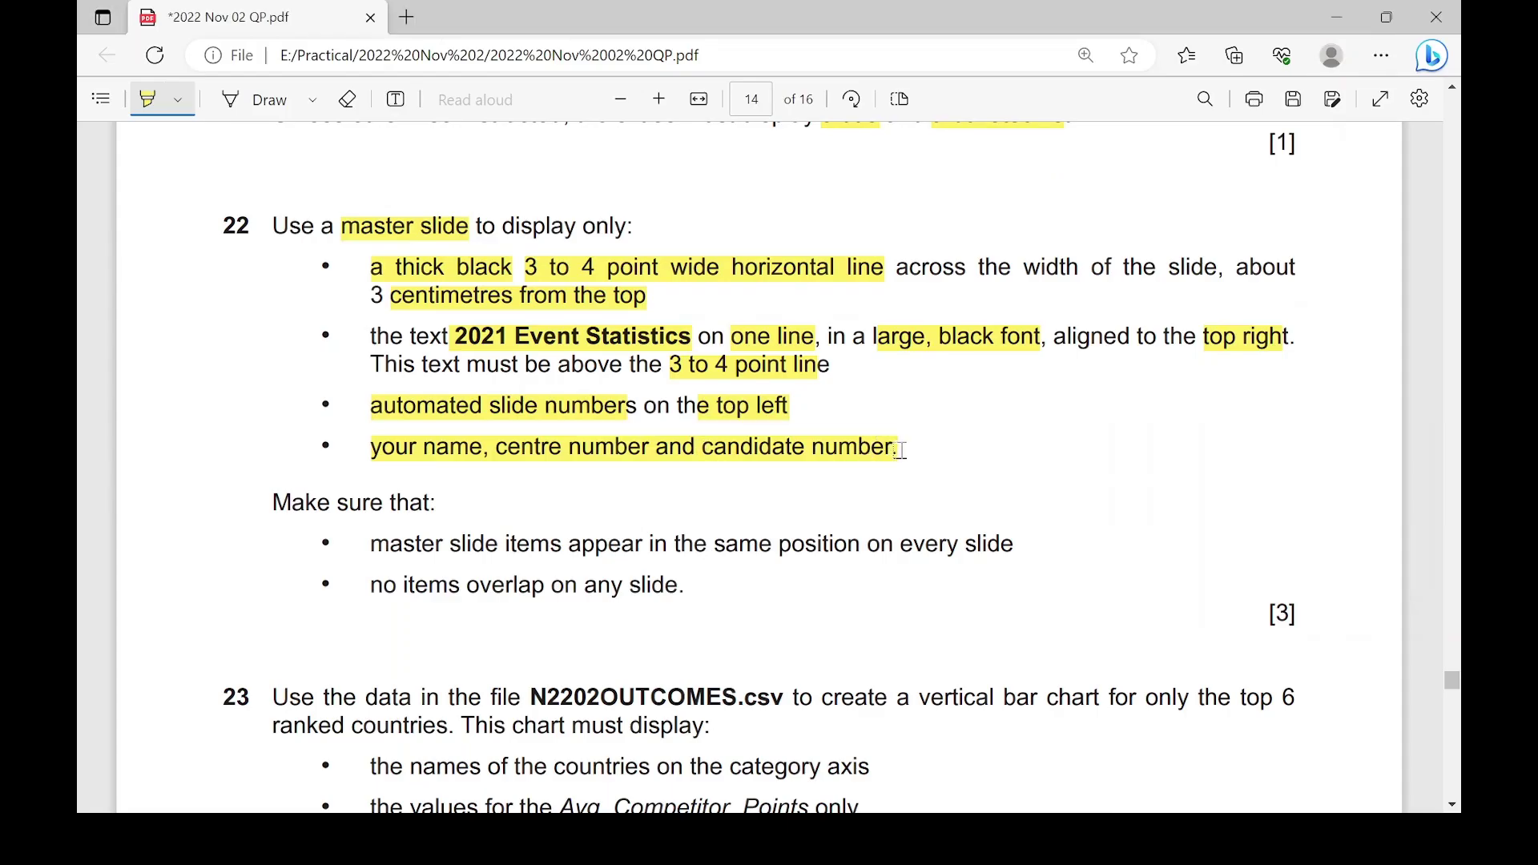
key(alt+Tab)
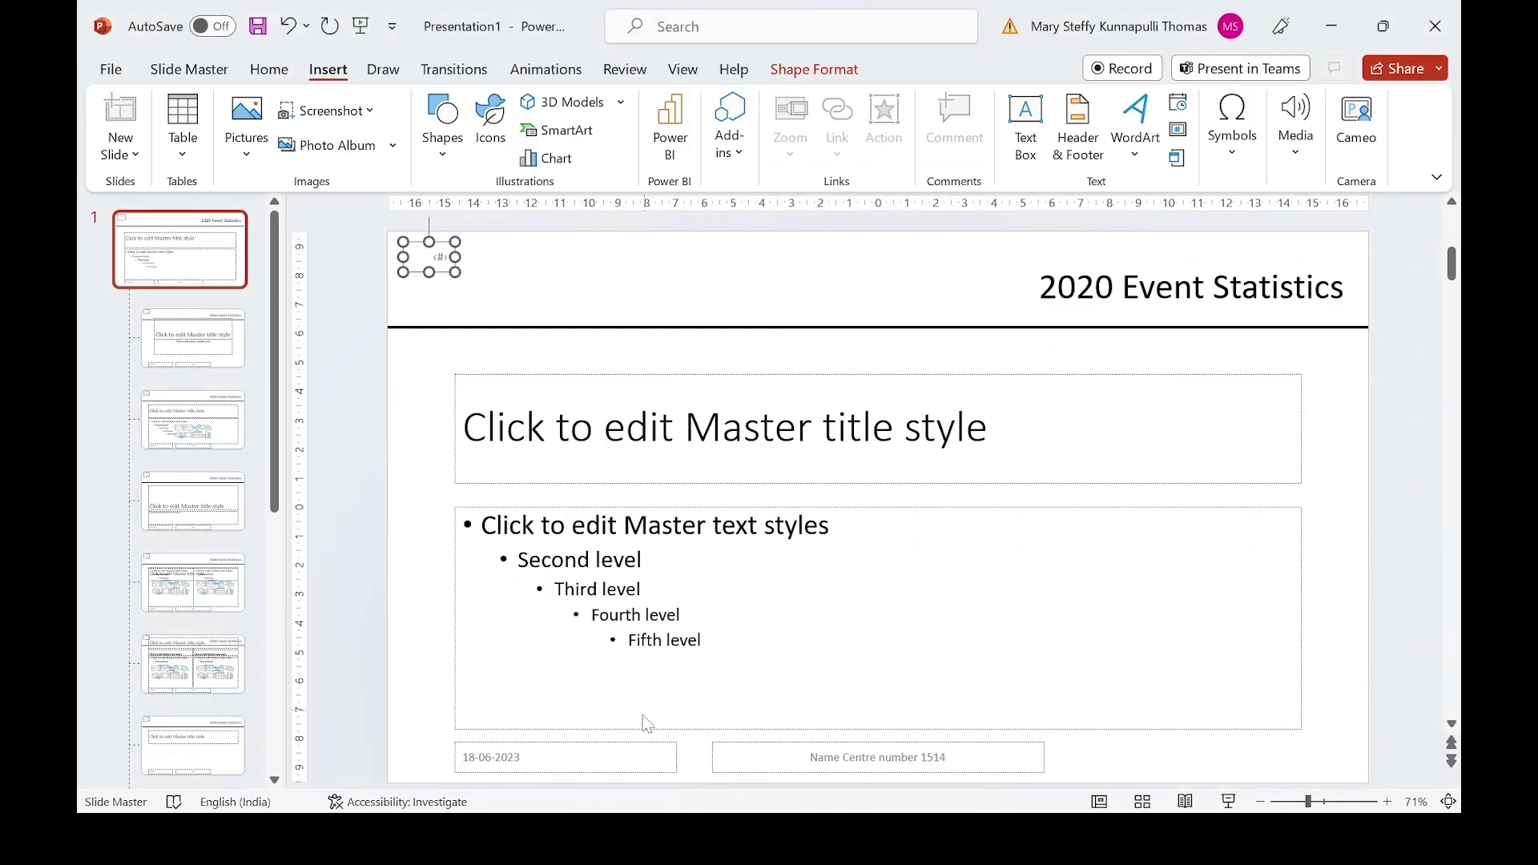
click(630, 751)
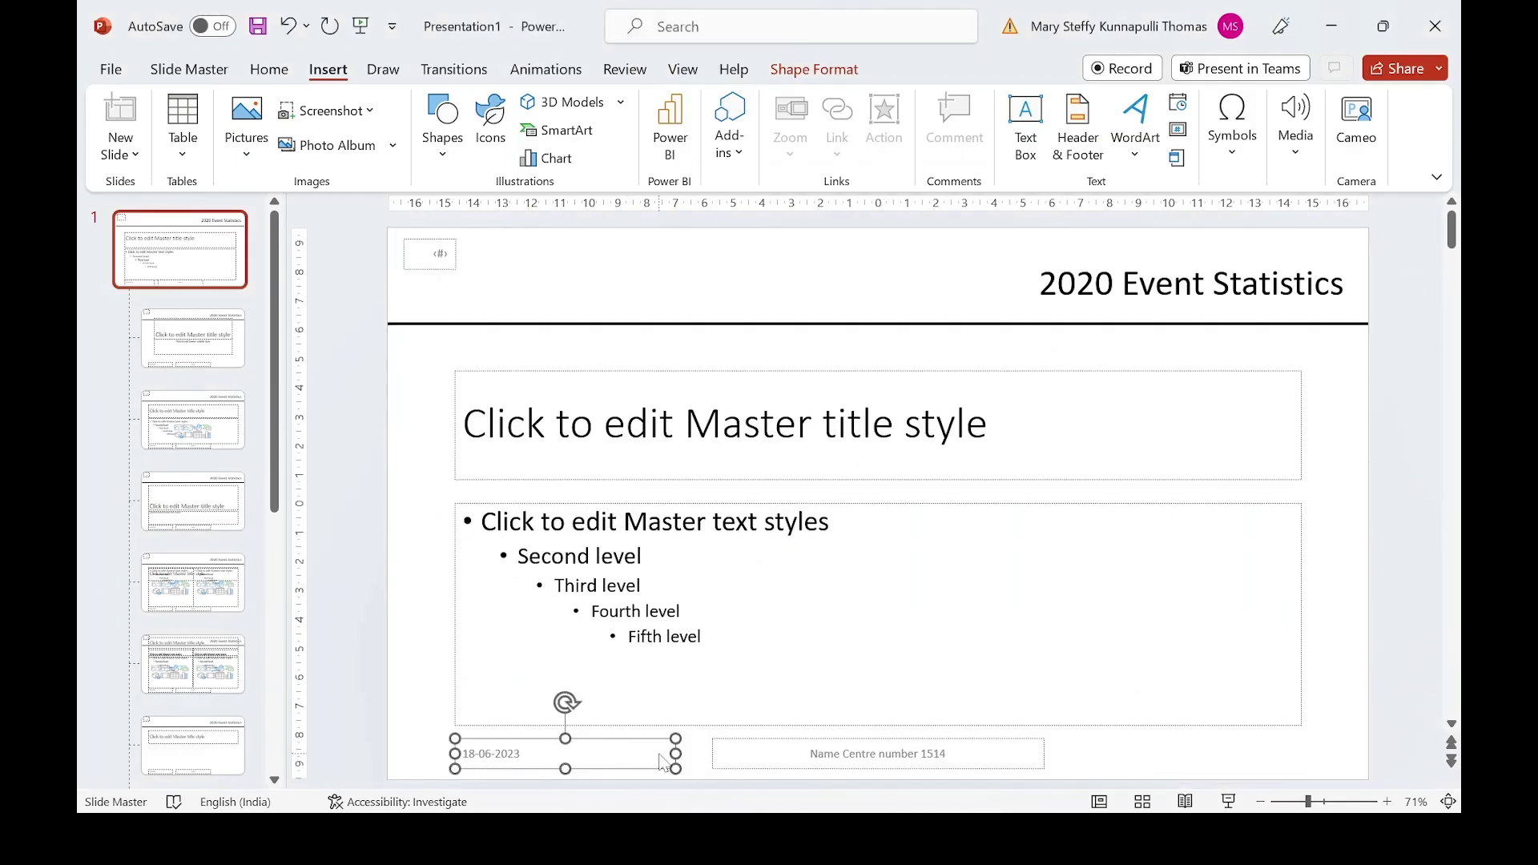
key(Delete)
- Switch to the question paper, highlight question 22's conditions on master items appearing on every slide and not overlapping, and return to PowerPoint
key(alt+Tab)
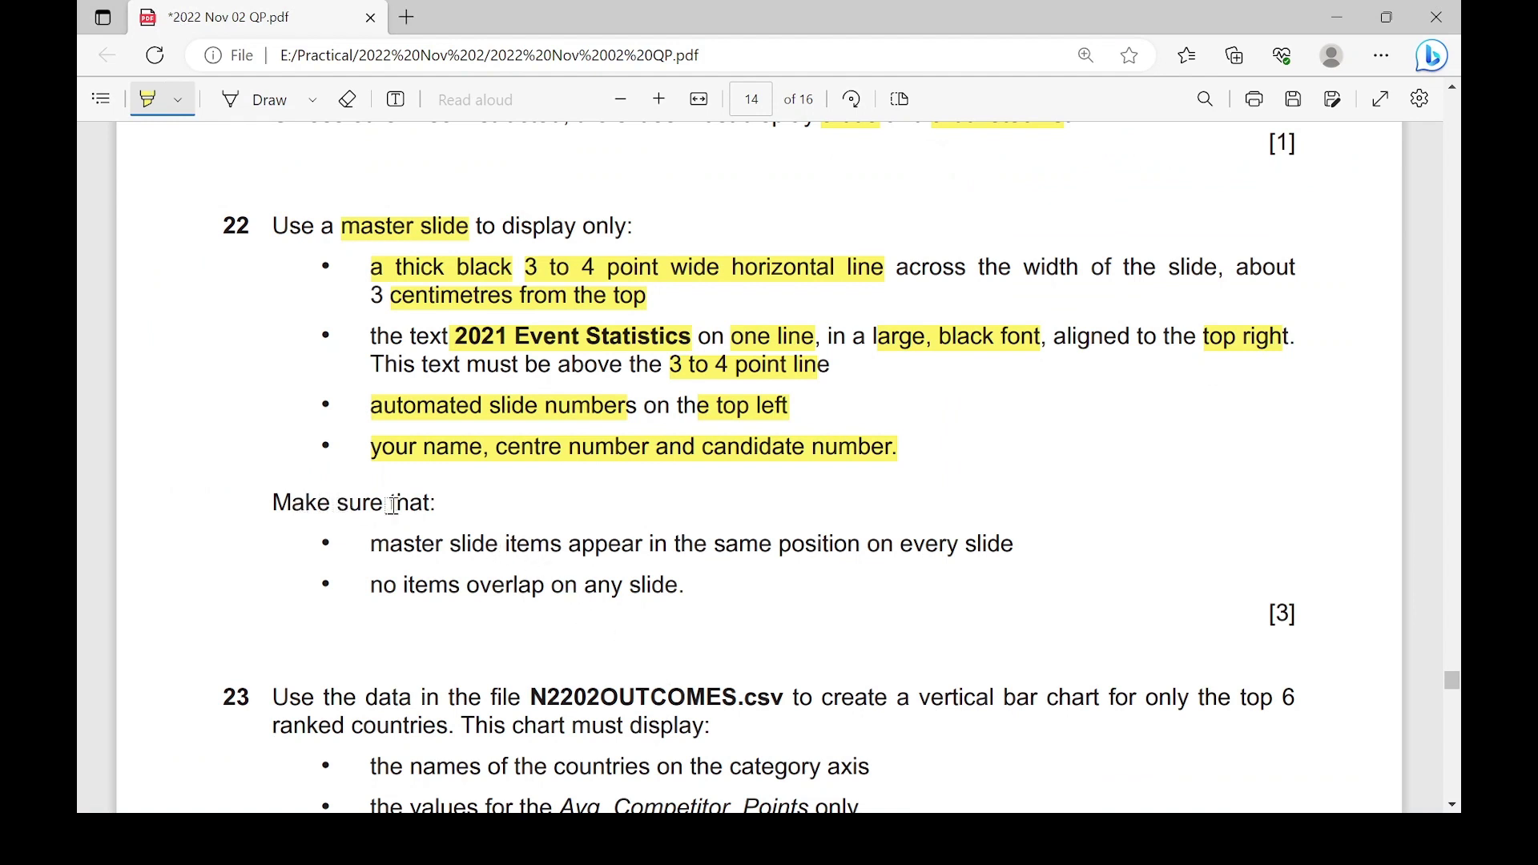
drag(381, 552, 564, 554)
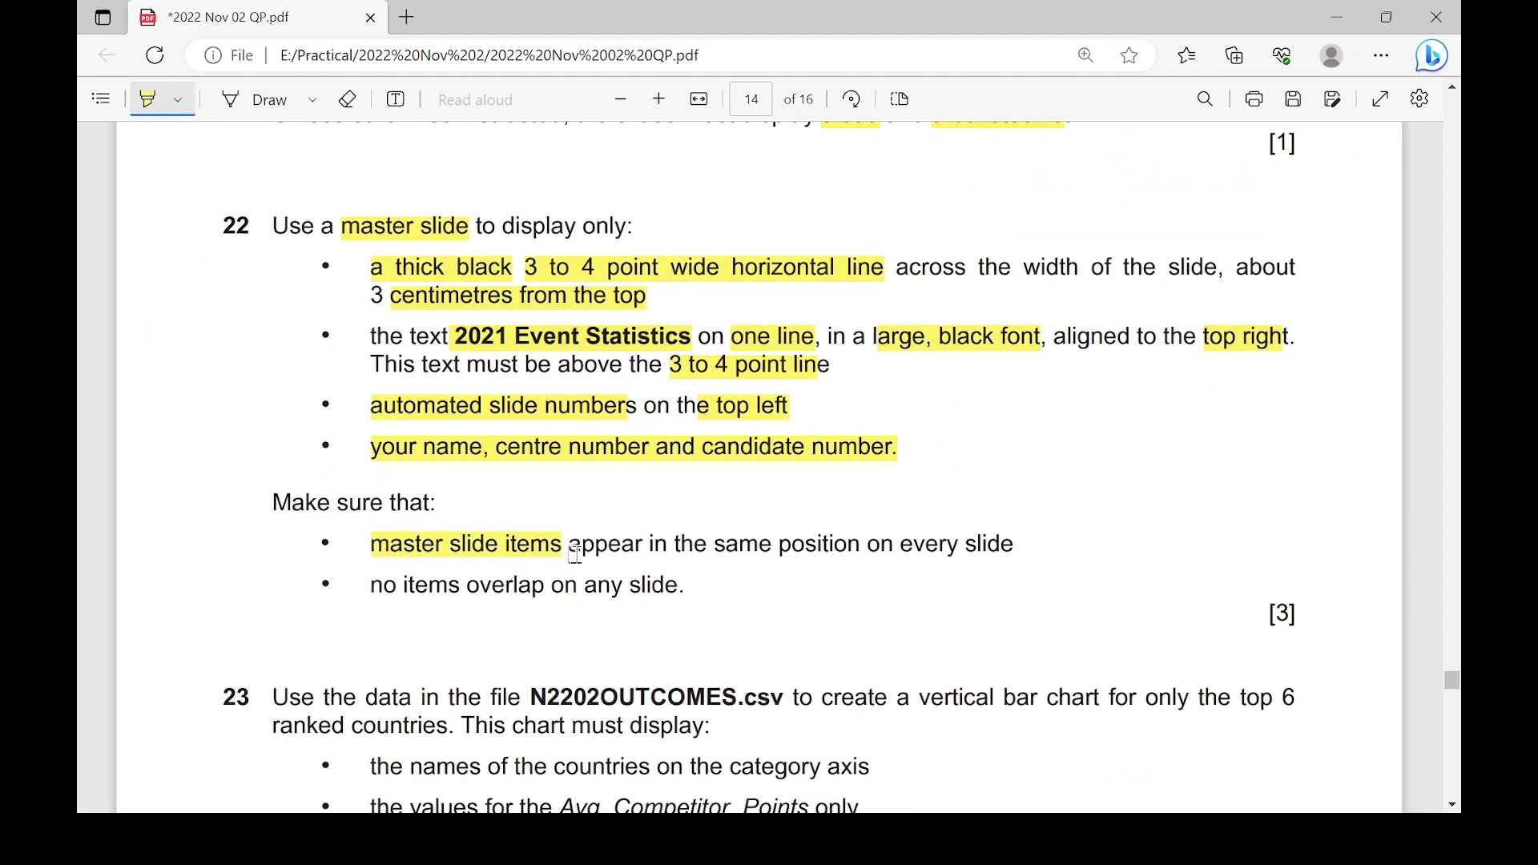
drag(880, 552, 983, 553)
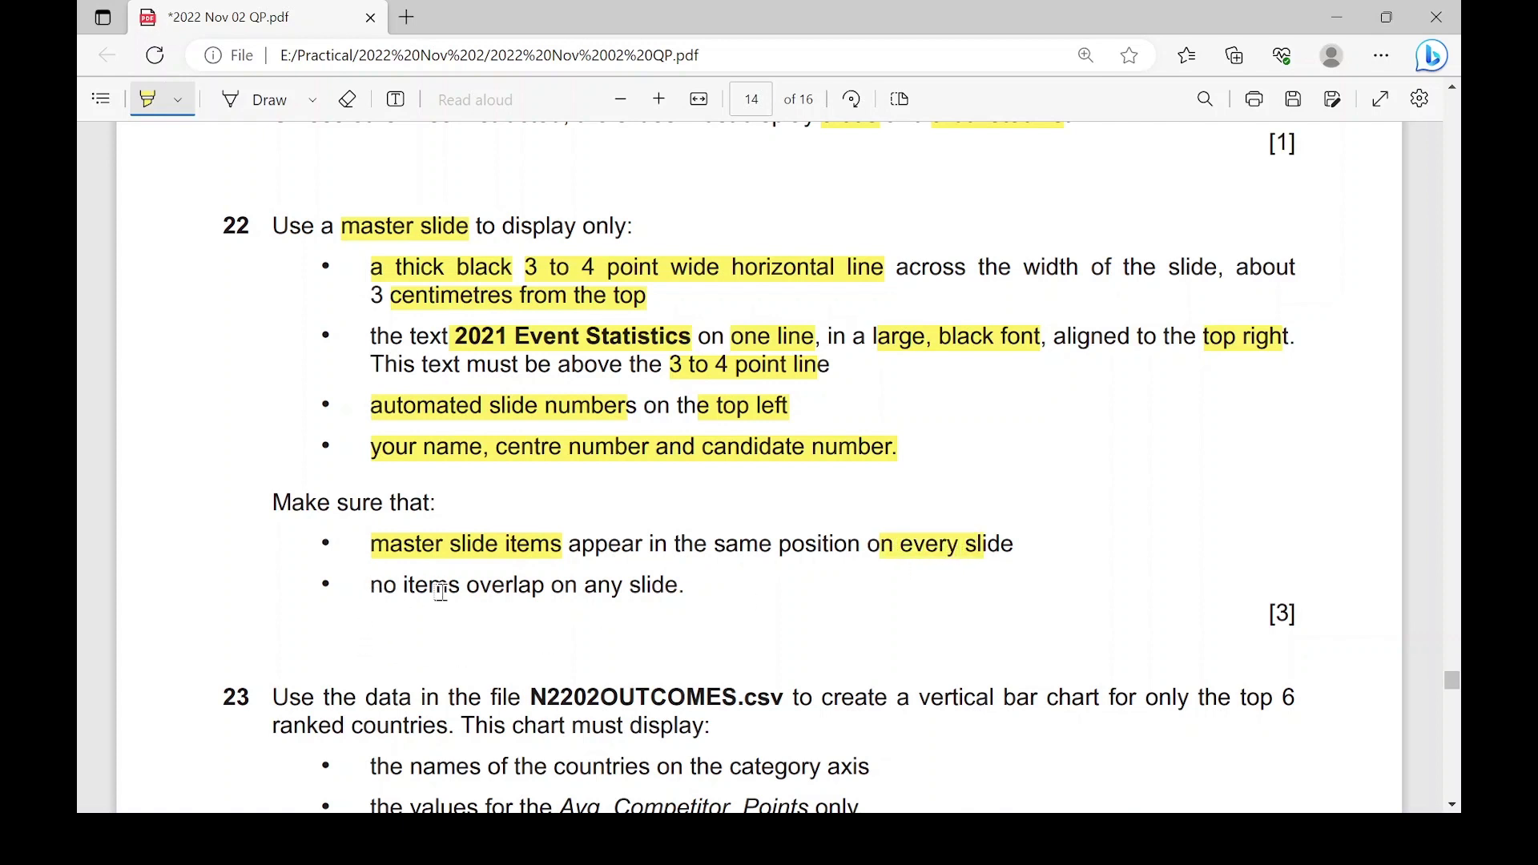
drag(440, 591, 679, 591)
key(alt+Tab)
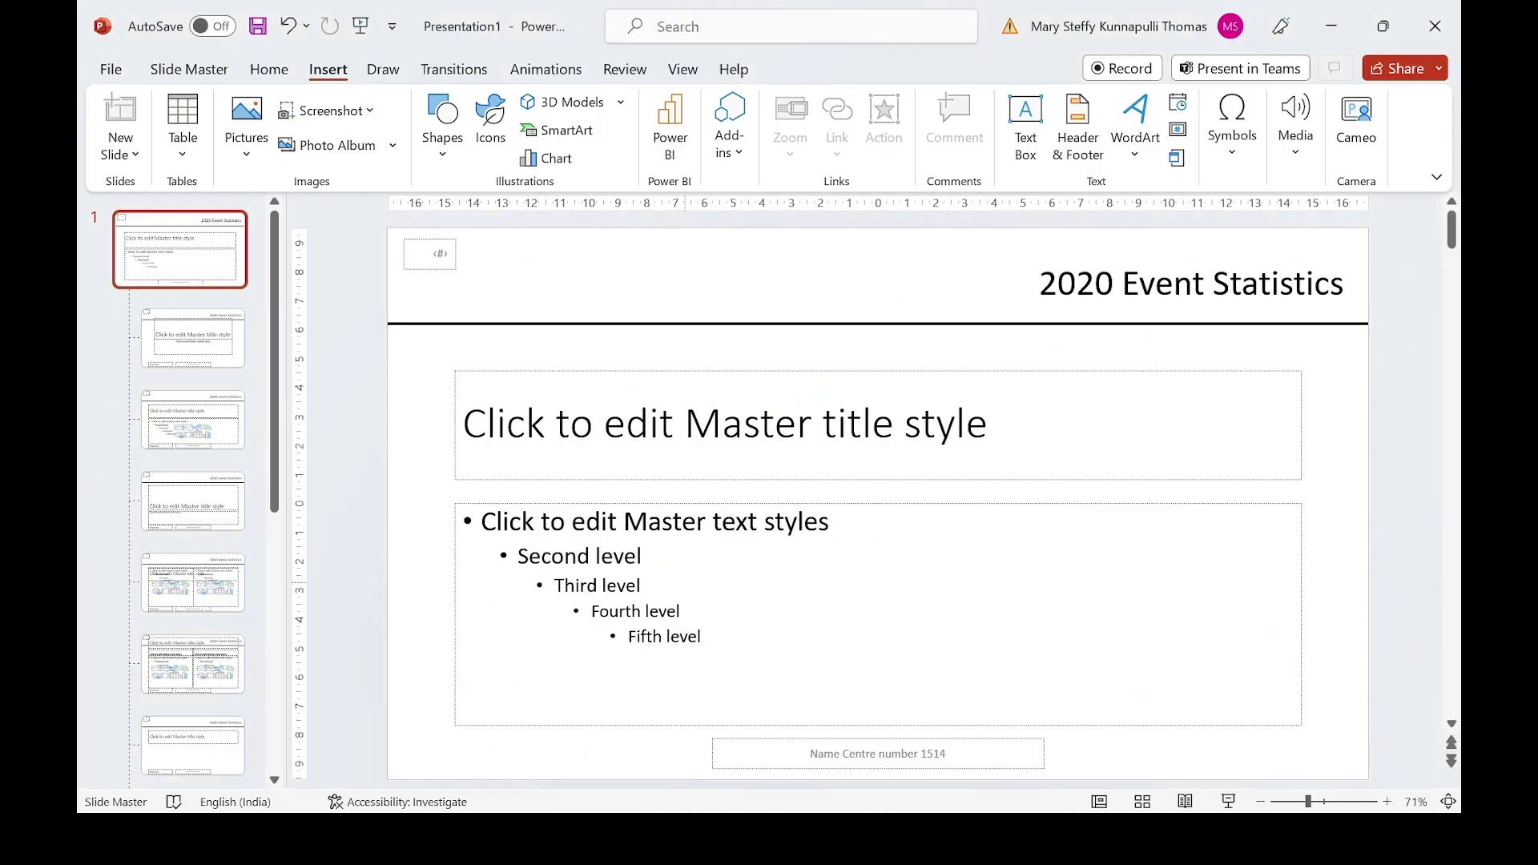
key(alt+Tab)
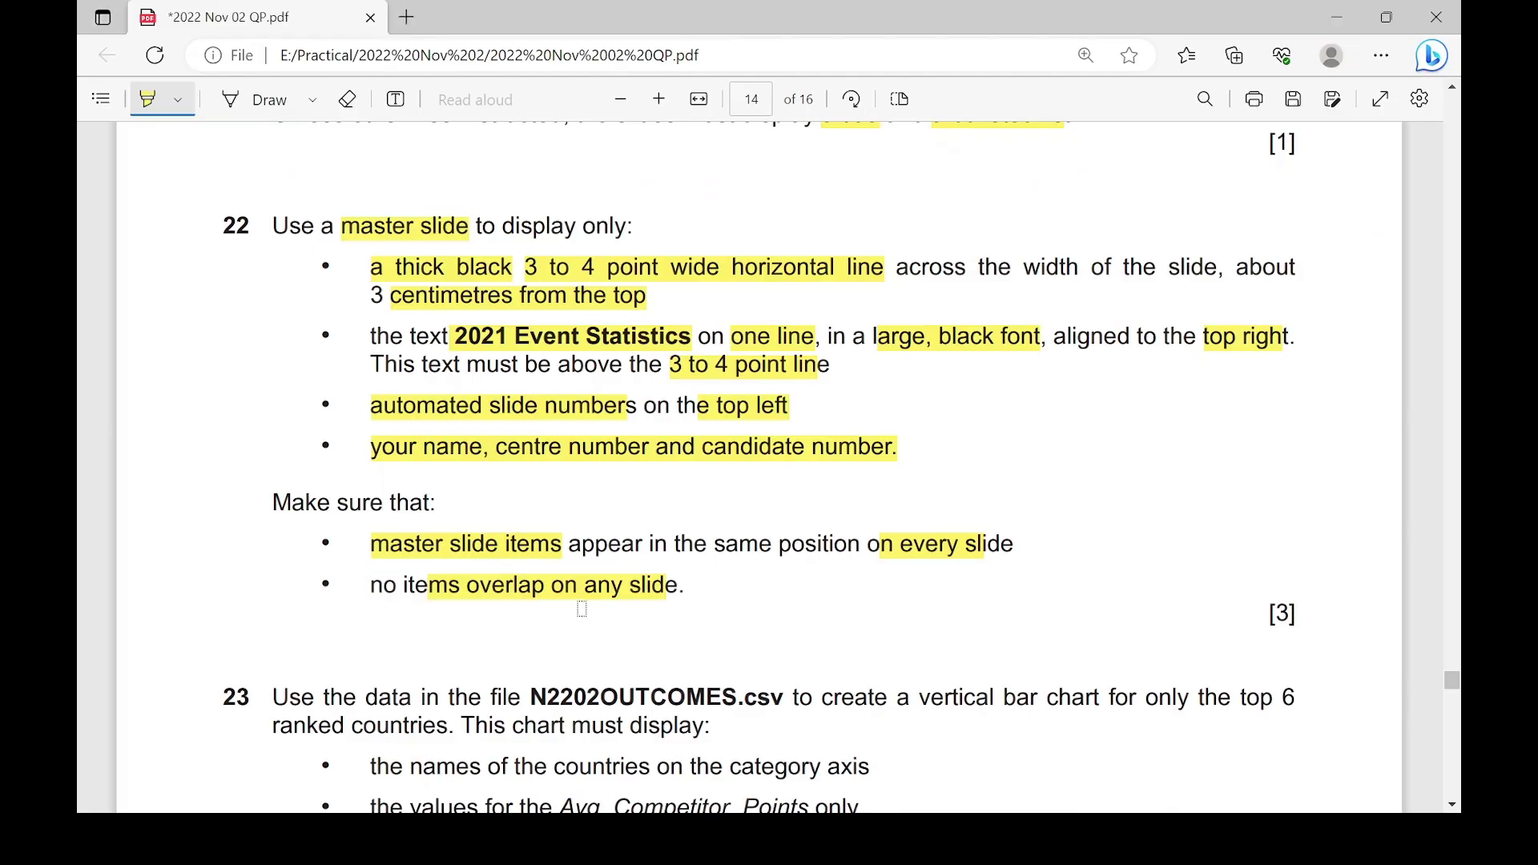
key(alt+Tab)
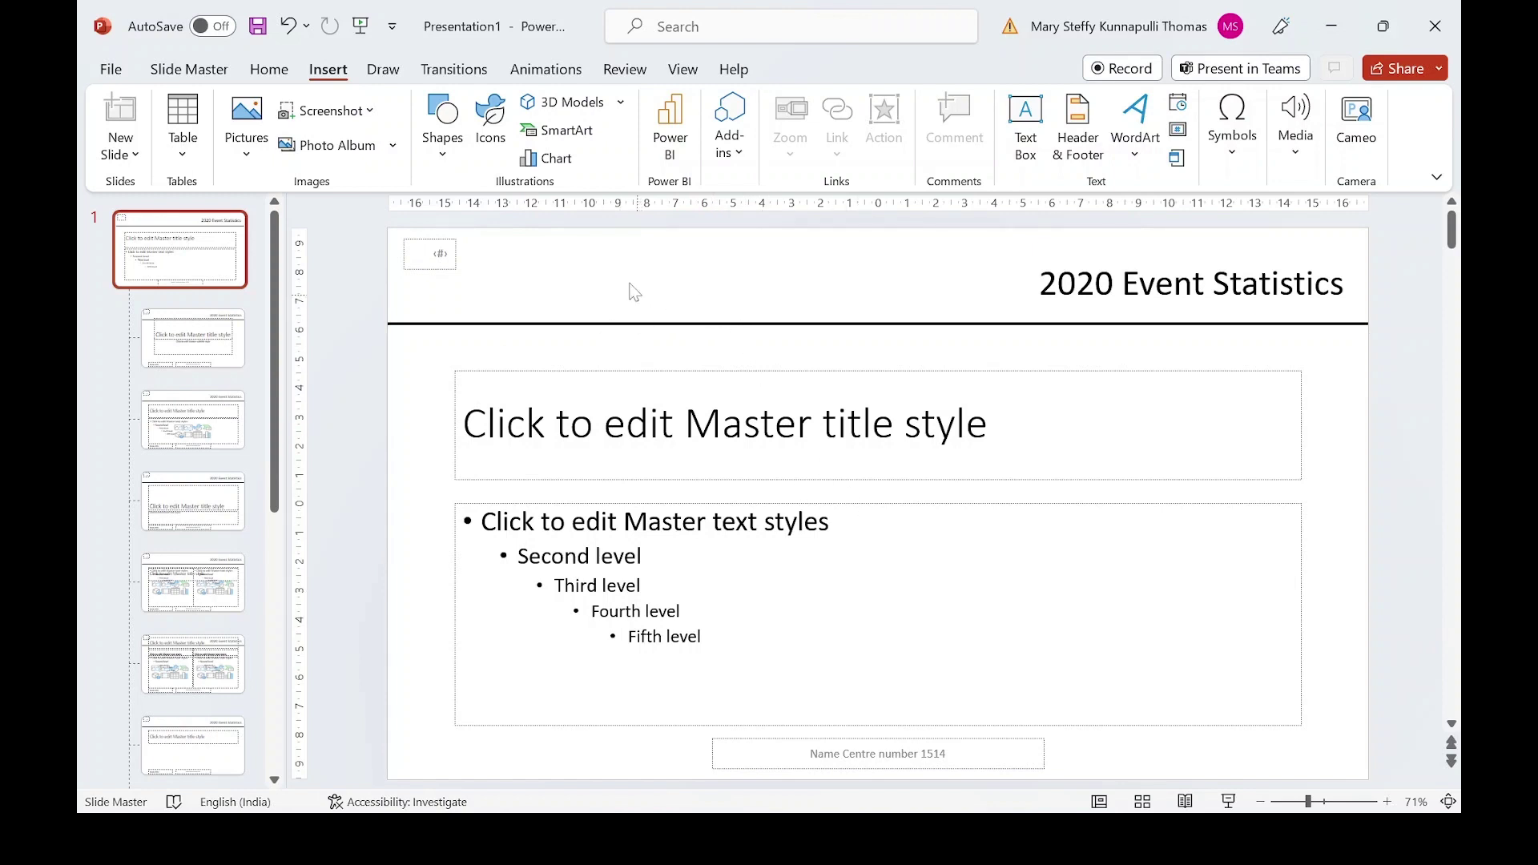
- Close the master view and check the placement of the master items on slides 2 to 6
click(195, 79)
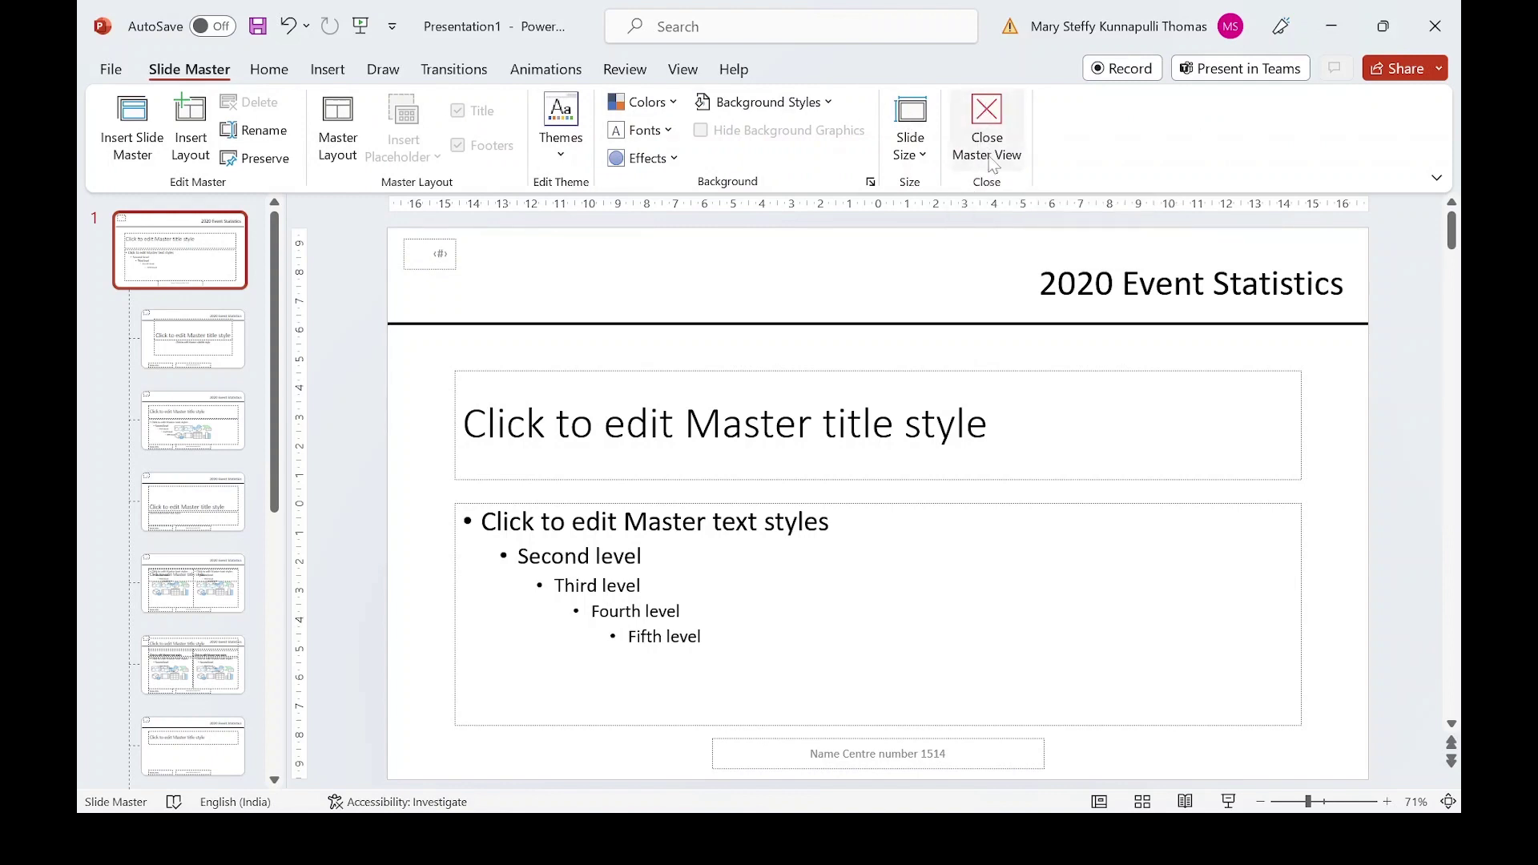
click(988, 149)
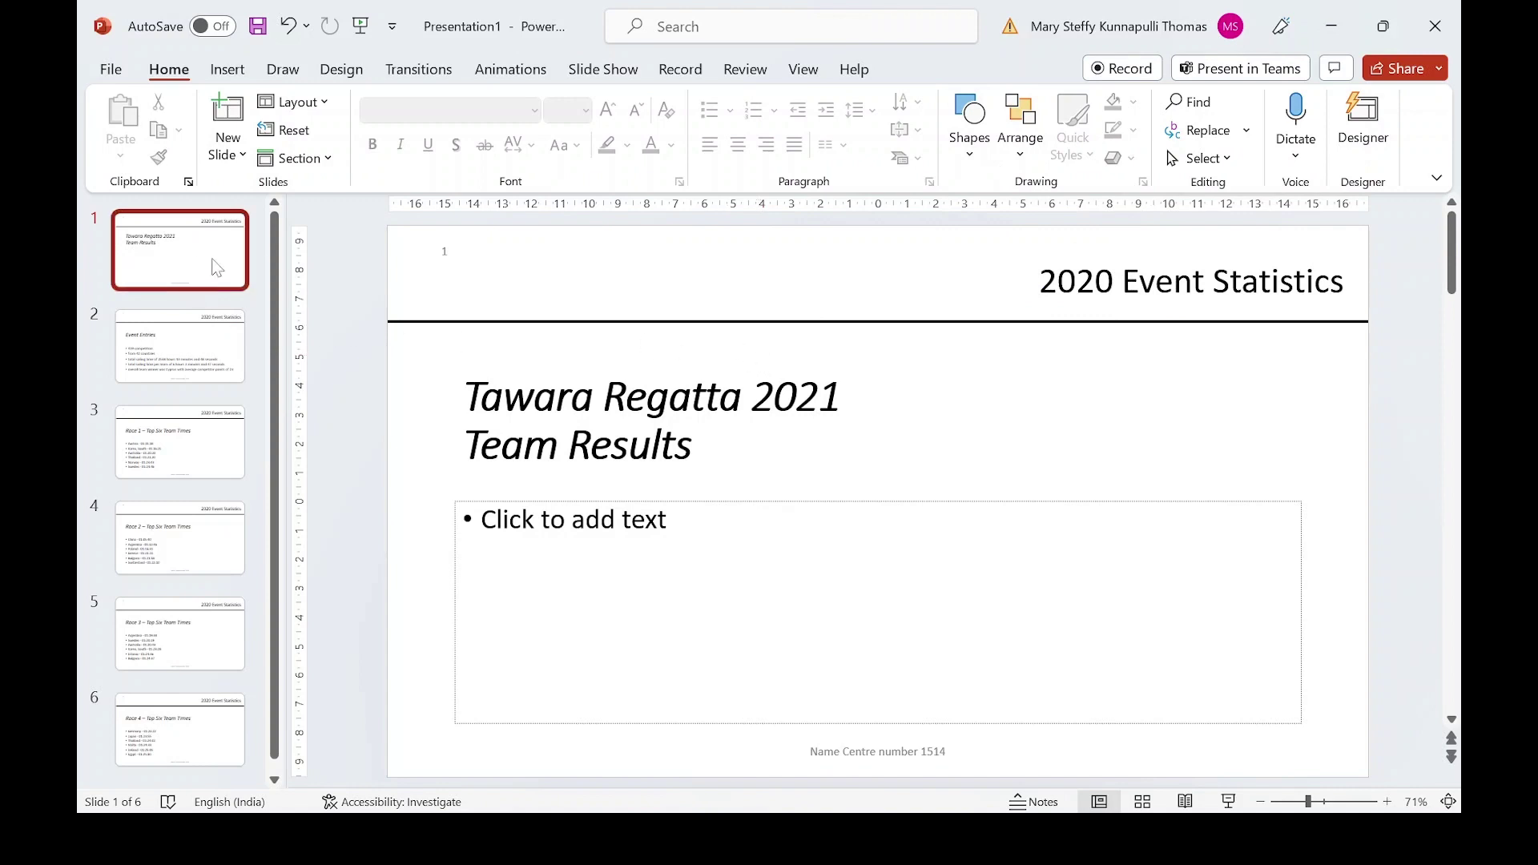
click(227, 376)
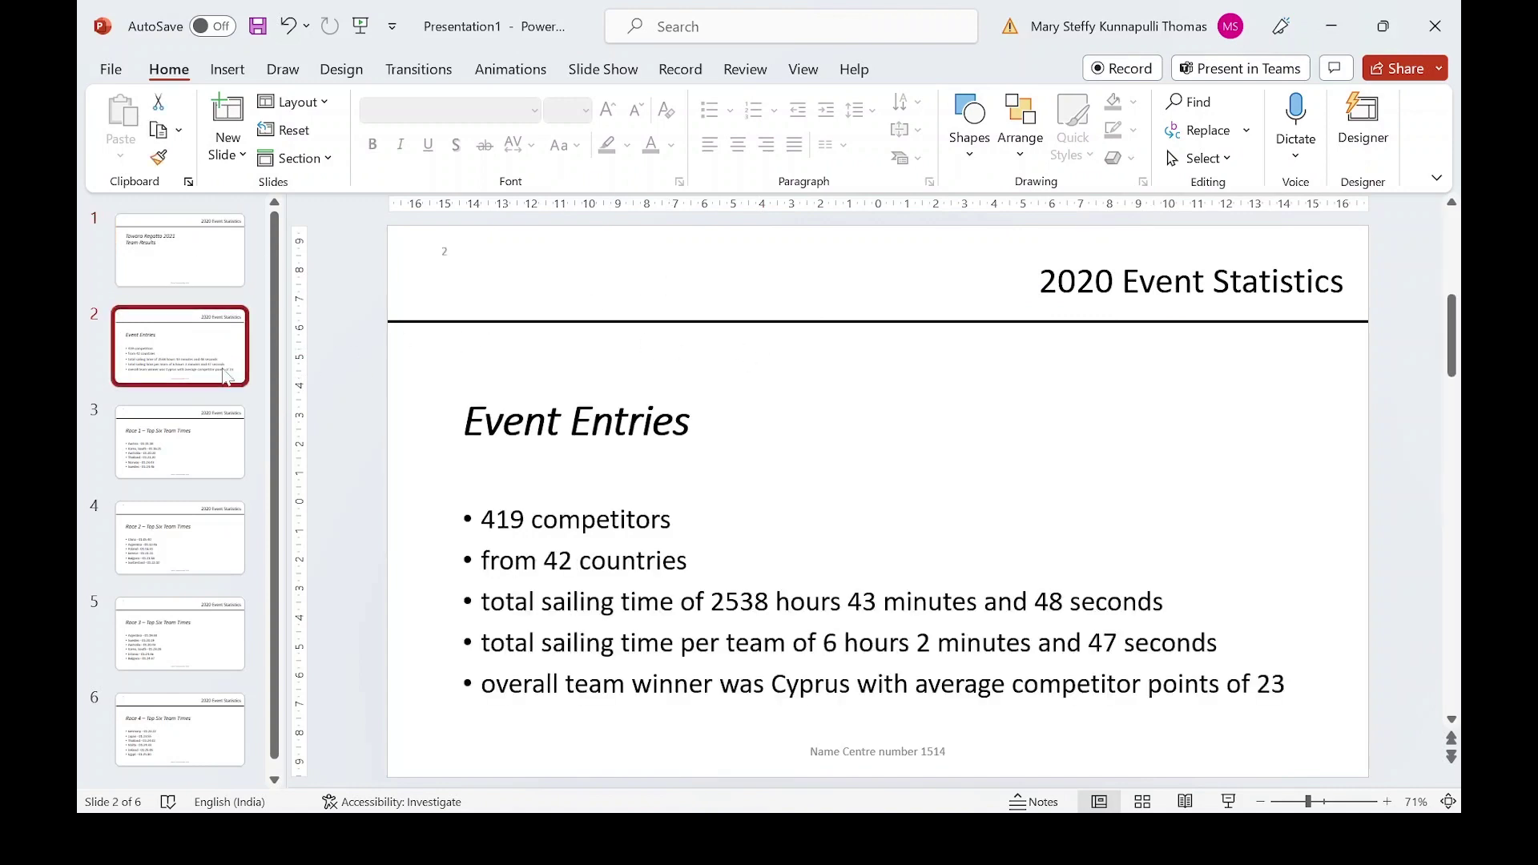
click(215, 474)
click(234, 570)
click(227, 622)
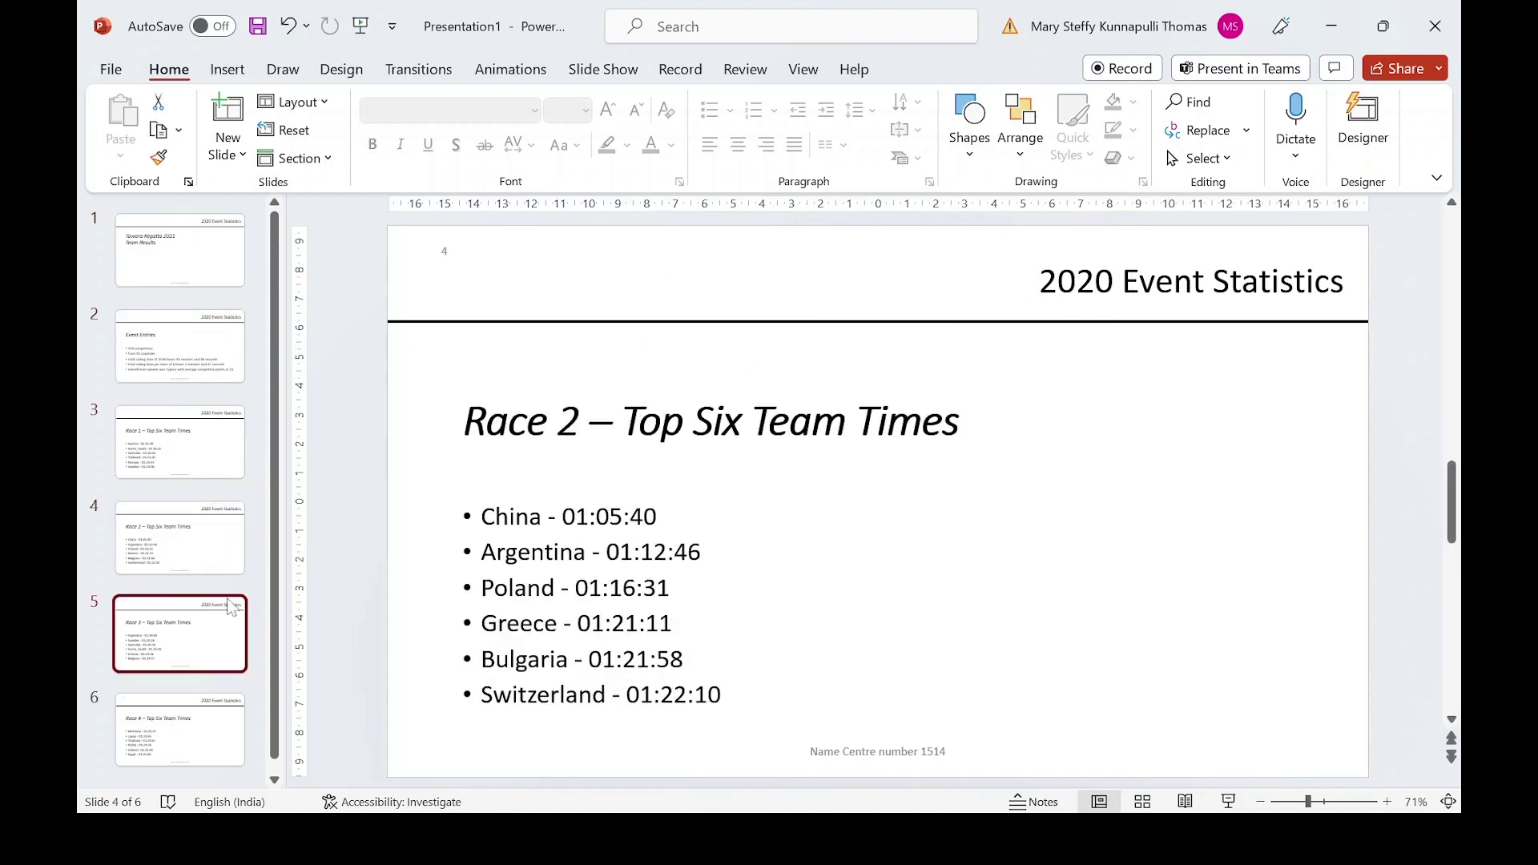
click(221, 731)
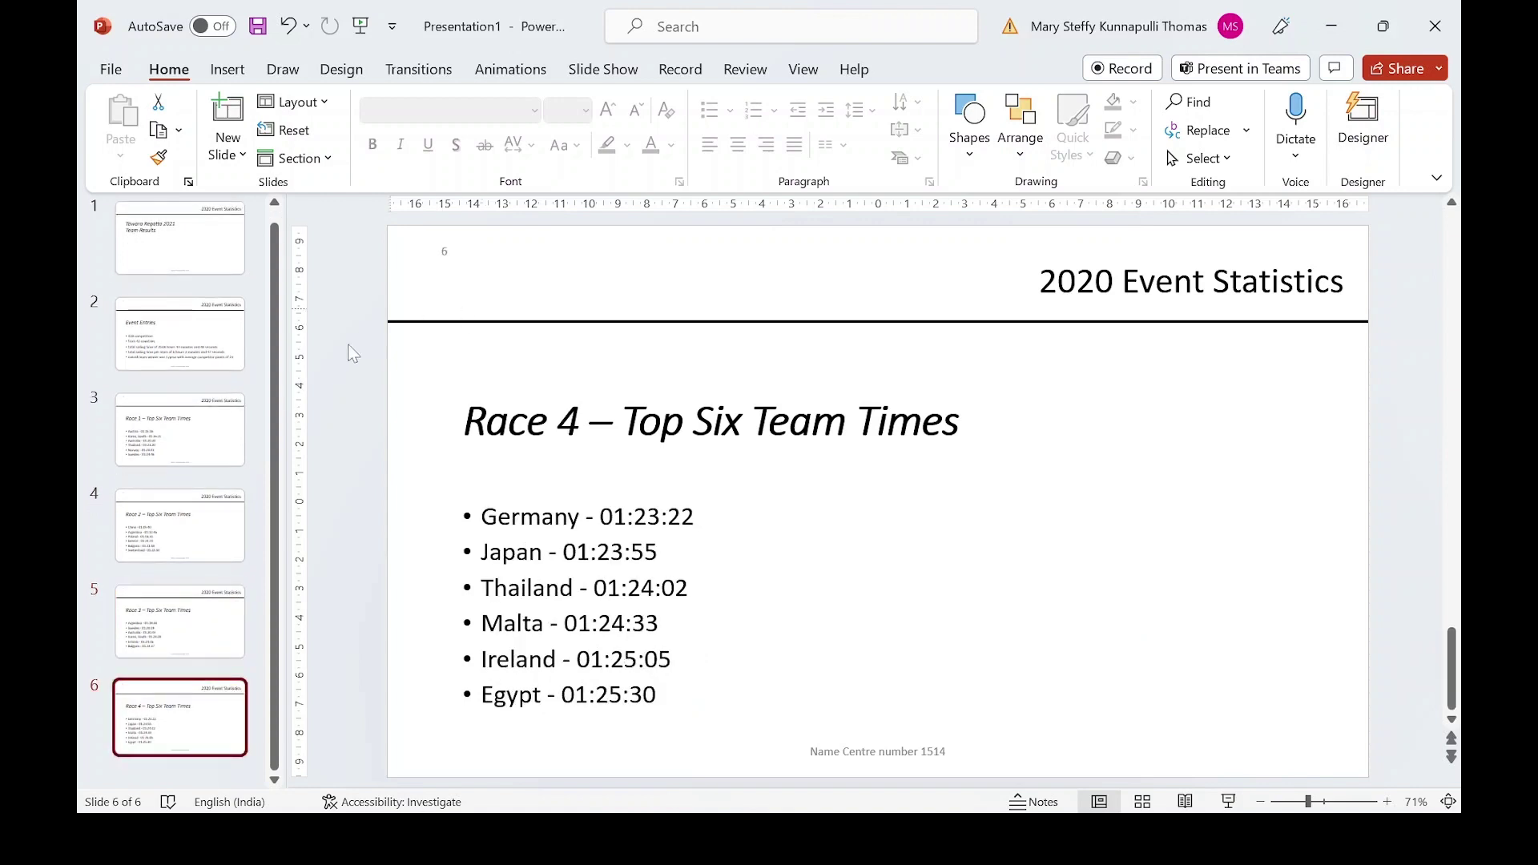
- Switch to the question paper and highlight "N2202OUTCOMES.csv" and "vertical bar chart" in question 23
key(alt+Tab)
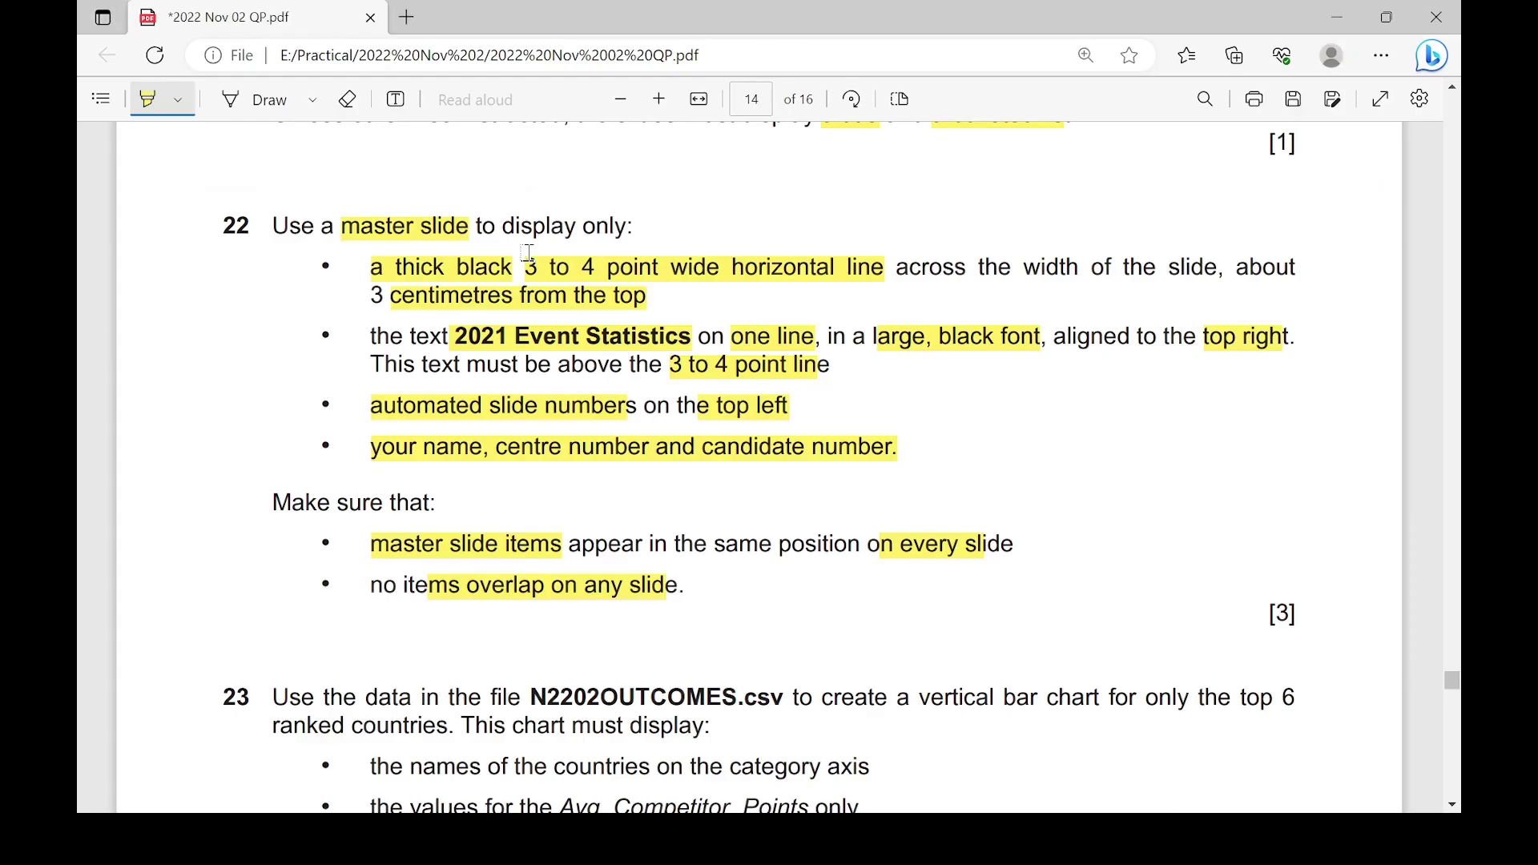
scroll(535, 448, down, 6)
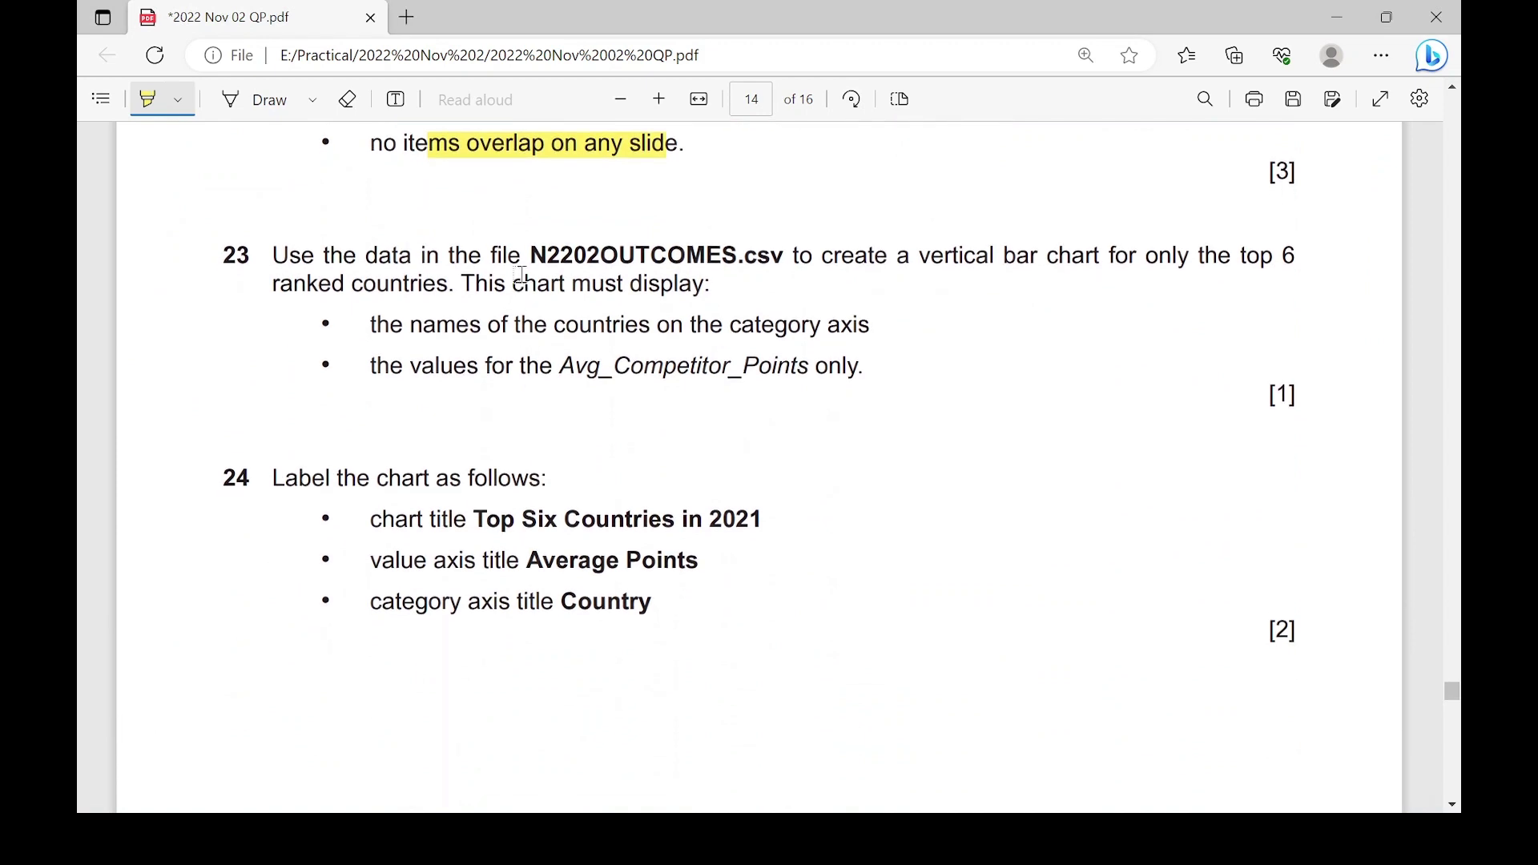
drag(529, 253, 782, 255)
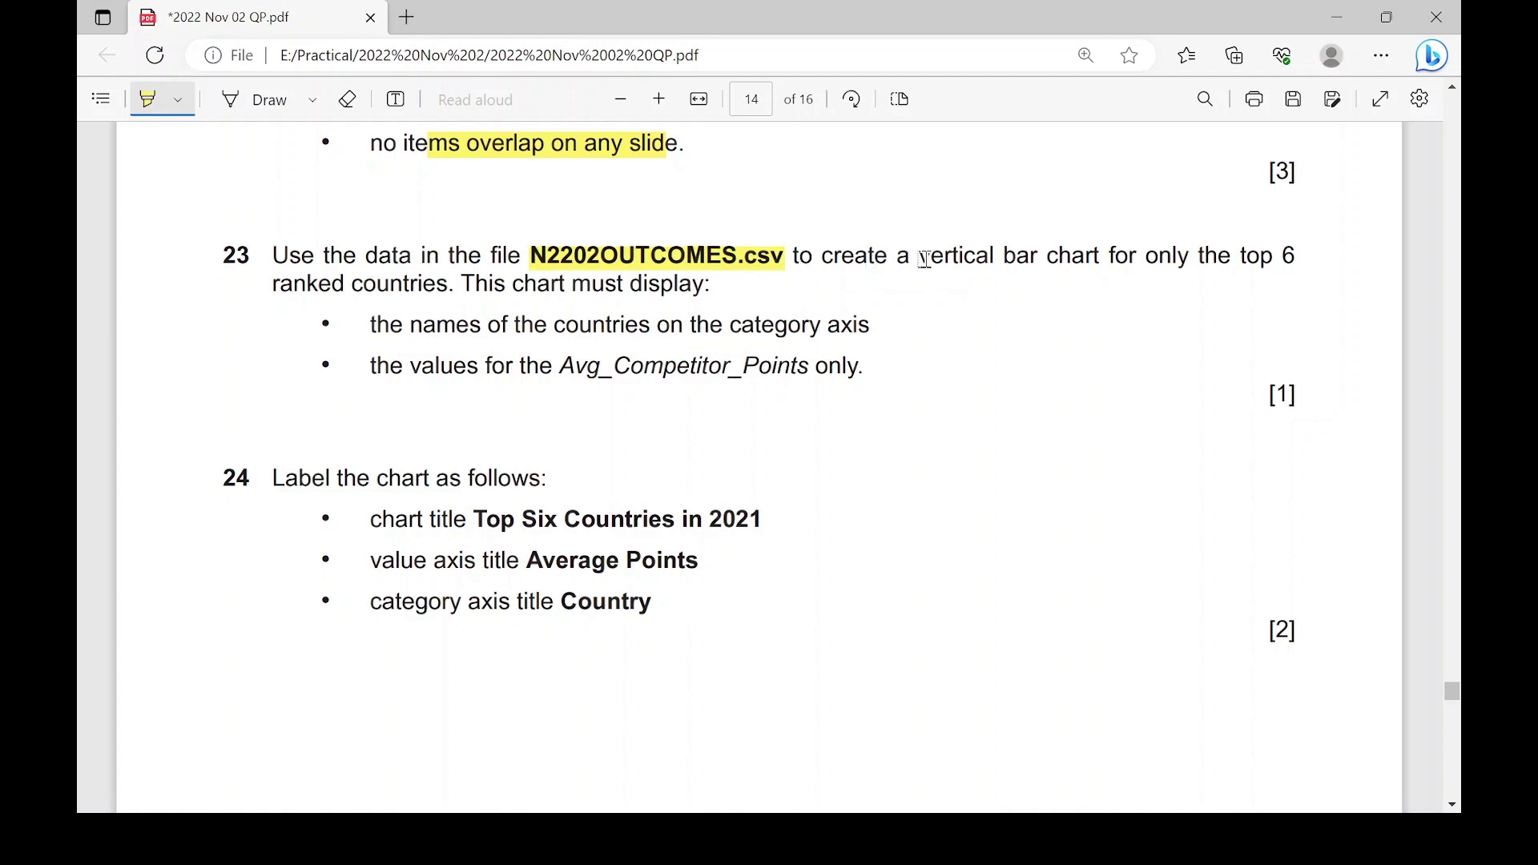
drag(918, 255, 1093, 254)
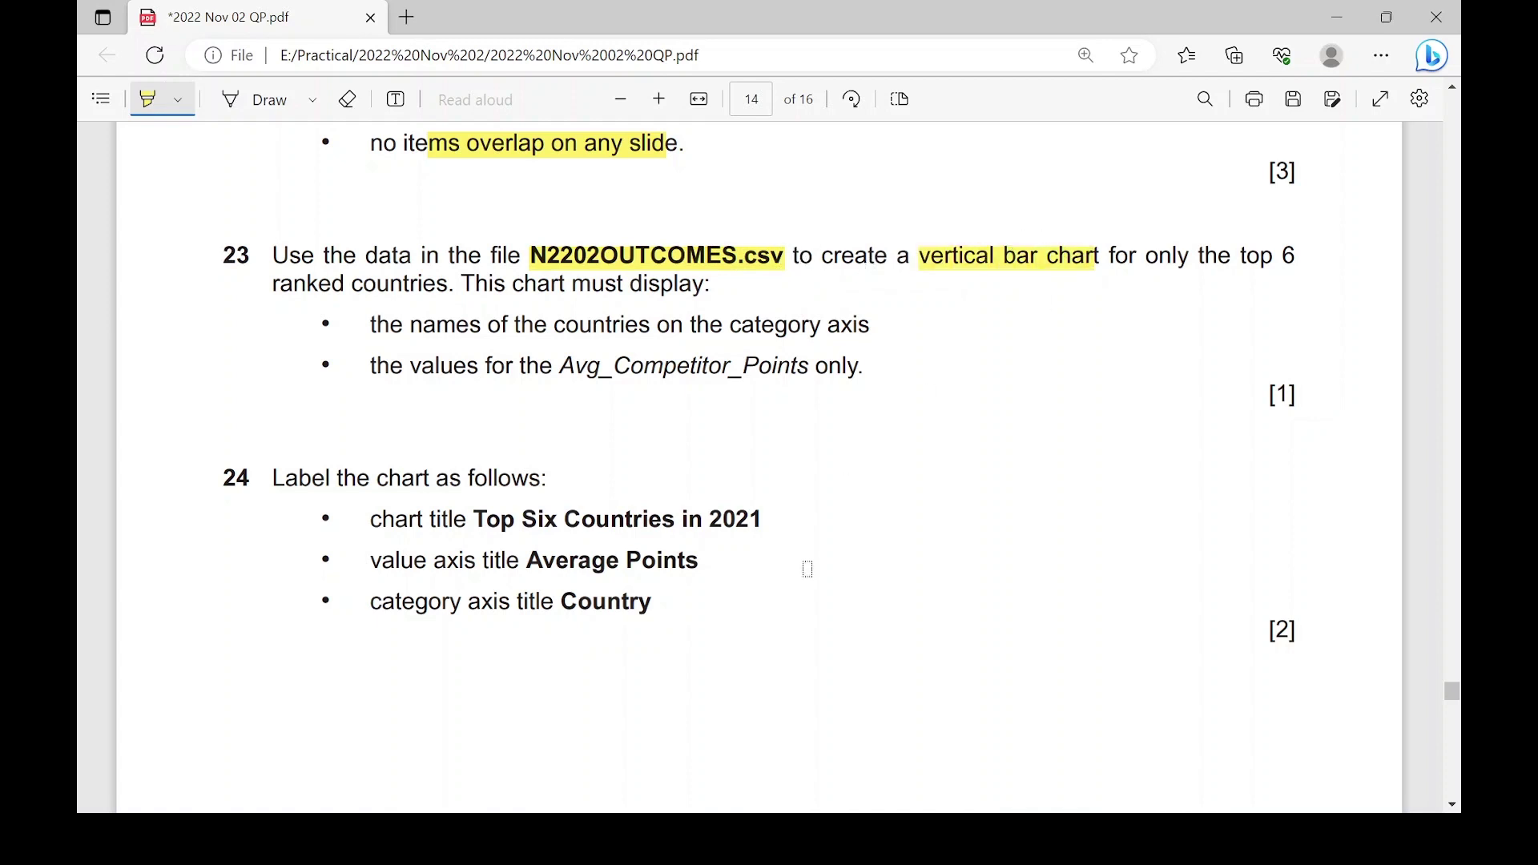
- Switch to File Explorer, open N2202OUTCOMES in Excel and fit all column widths to their contents
key(alt+Tab)
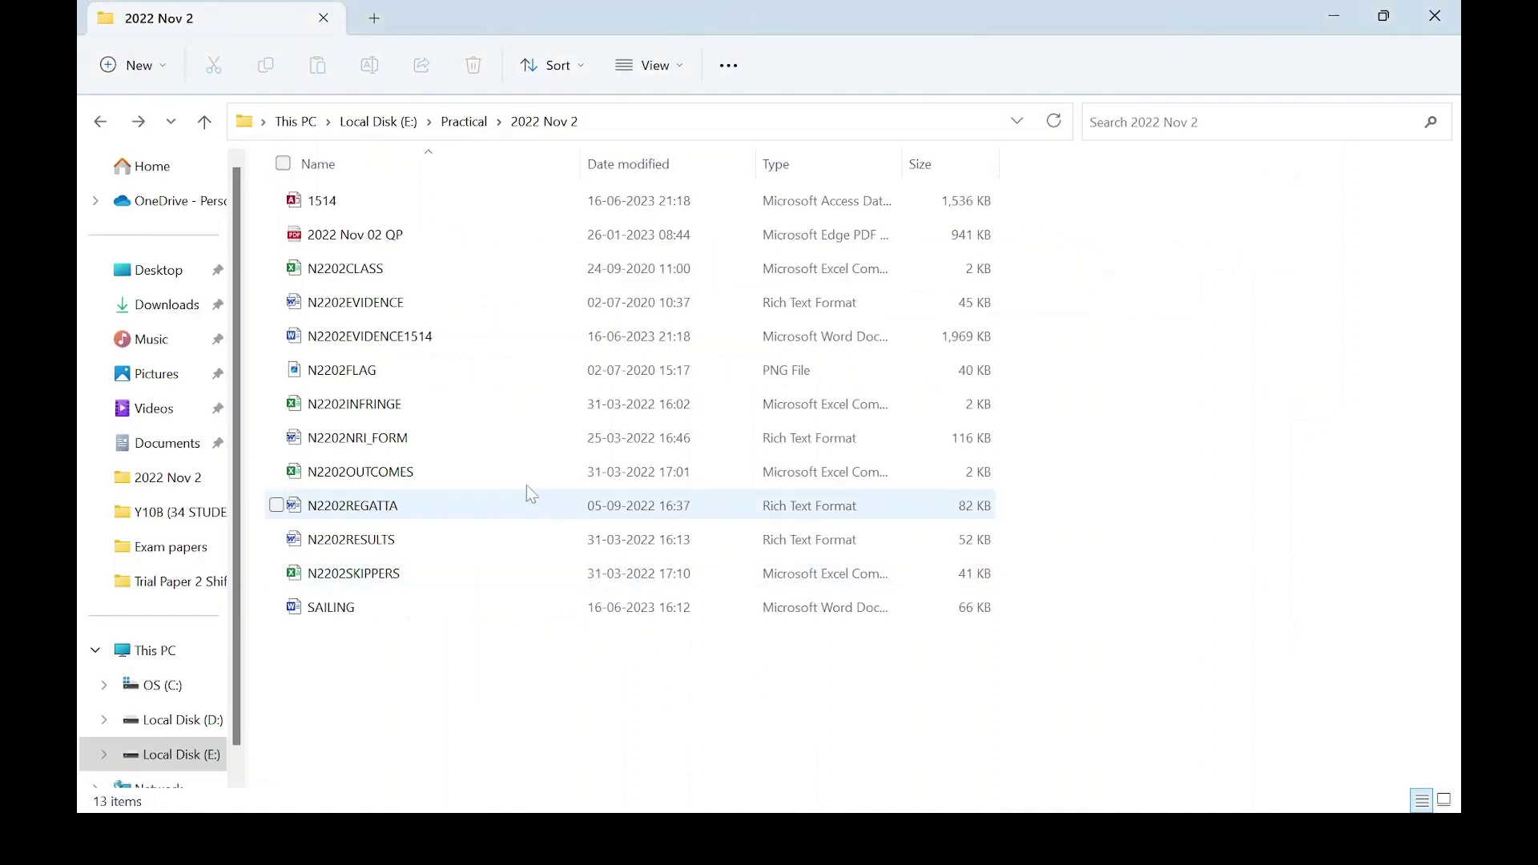
double_click(431, 486)
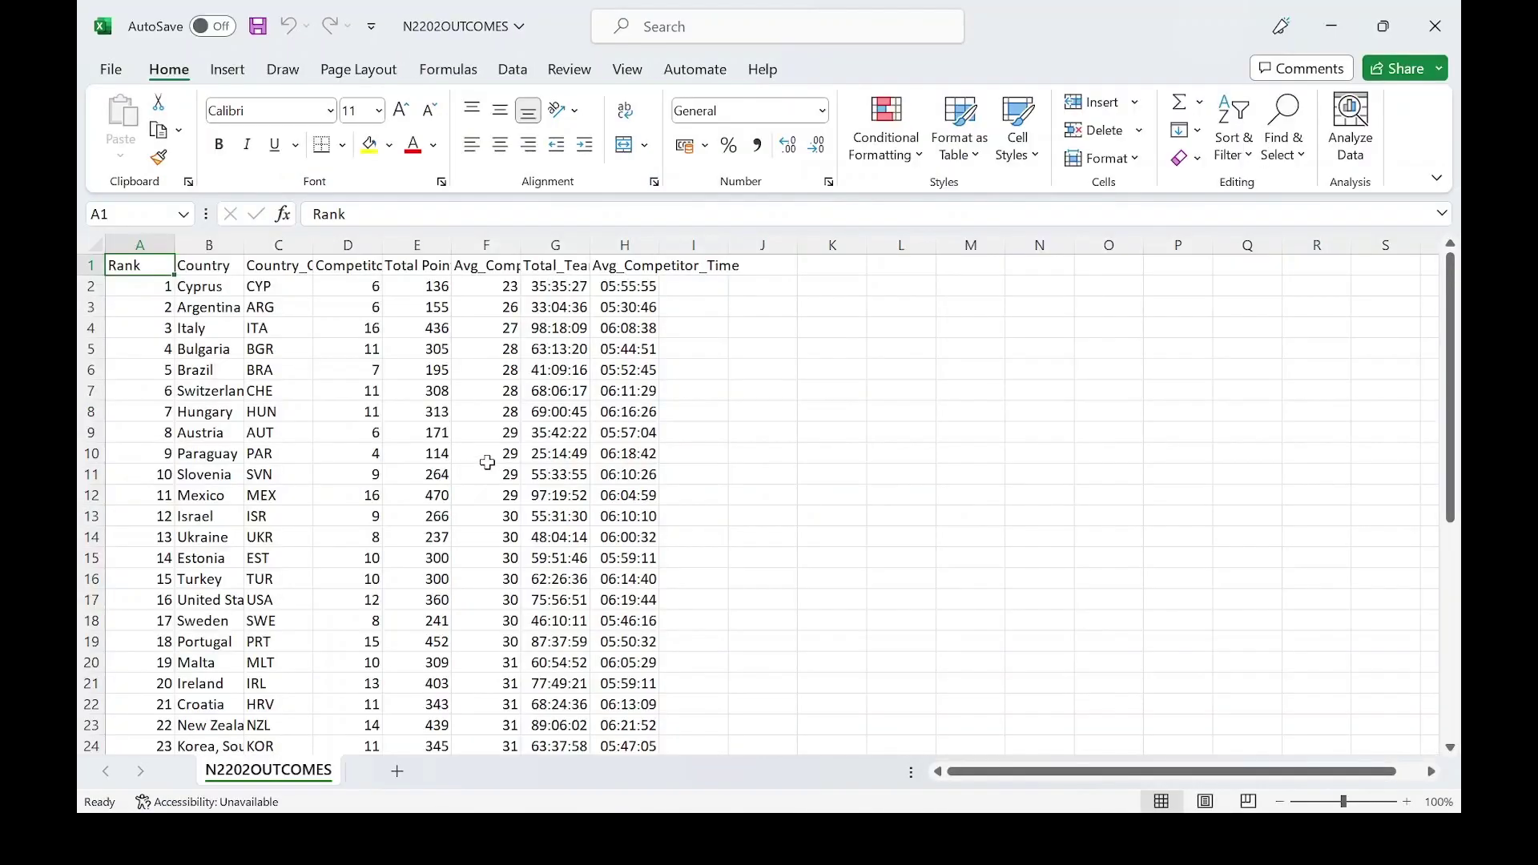
click(97, 276)
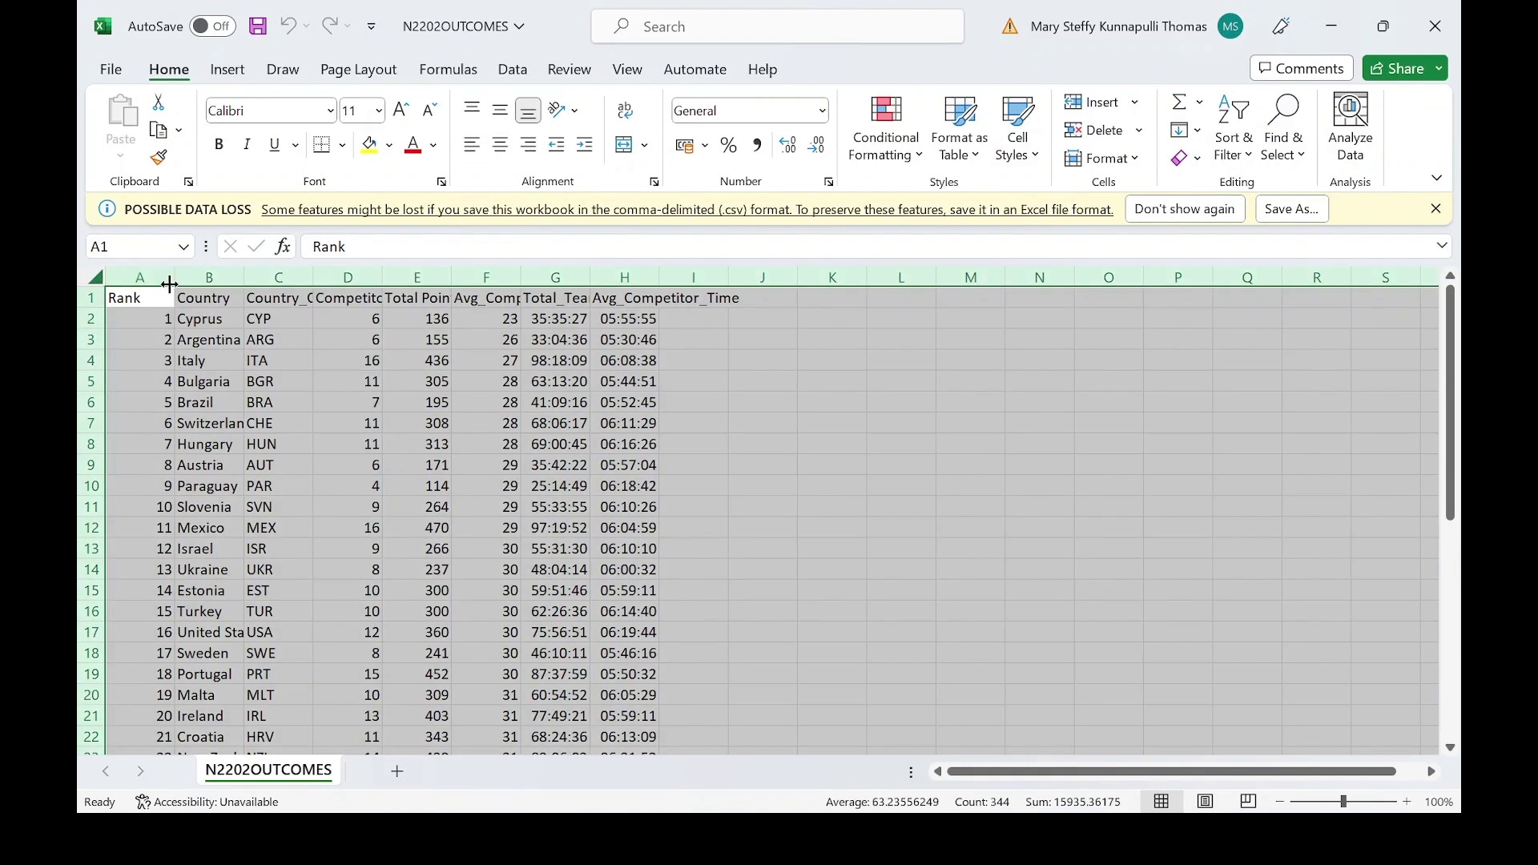
double_click(175, 277)
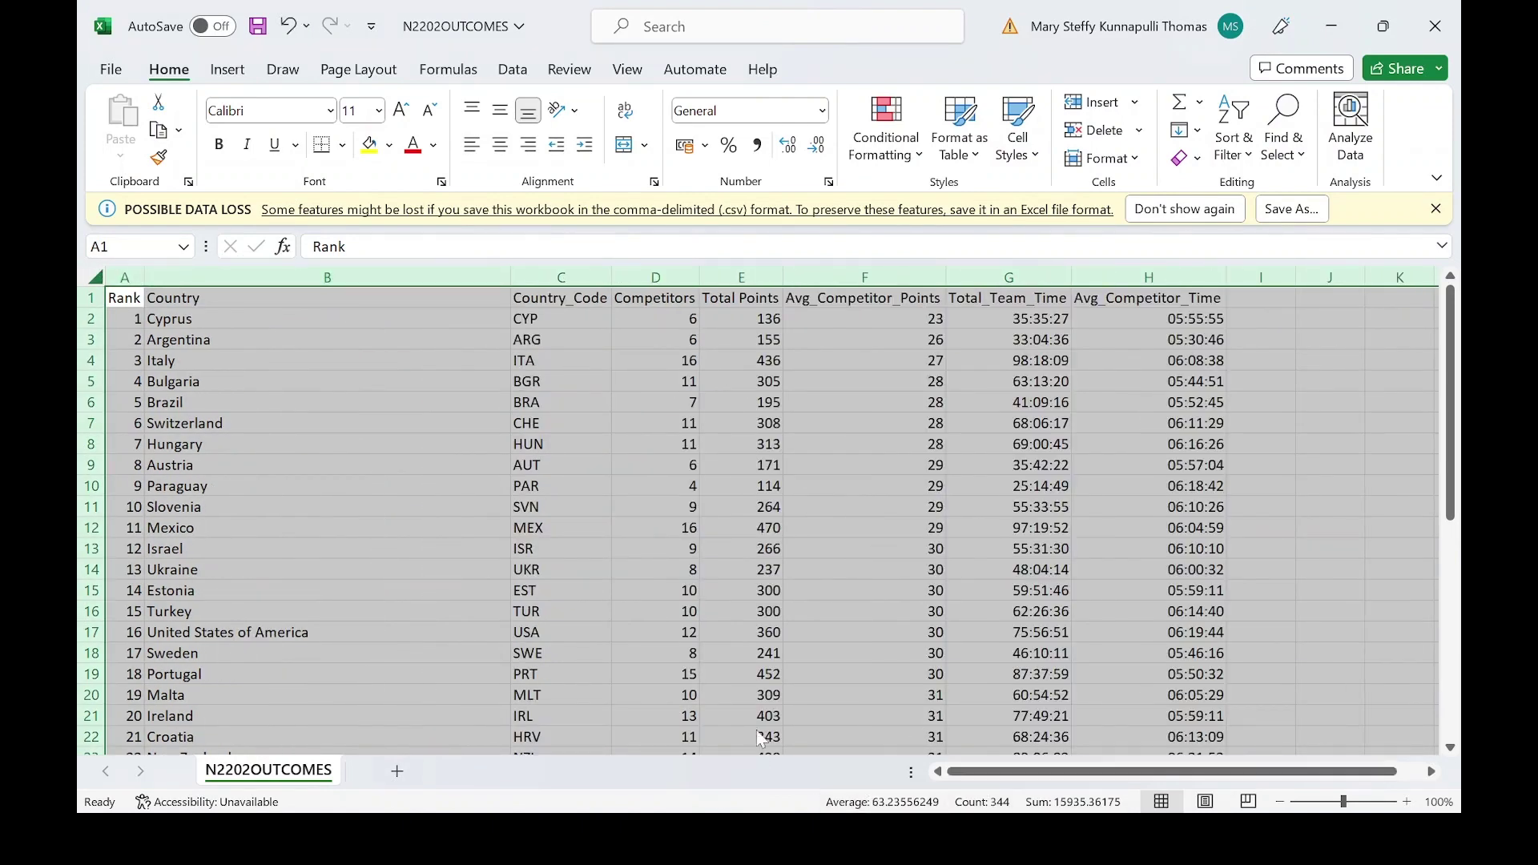
- Switch to the question paper, highlight "only" and "top 6 ranked countries" in question 23, and select ranks 1 to 6 back in Excel
key(alt+Tab)
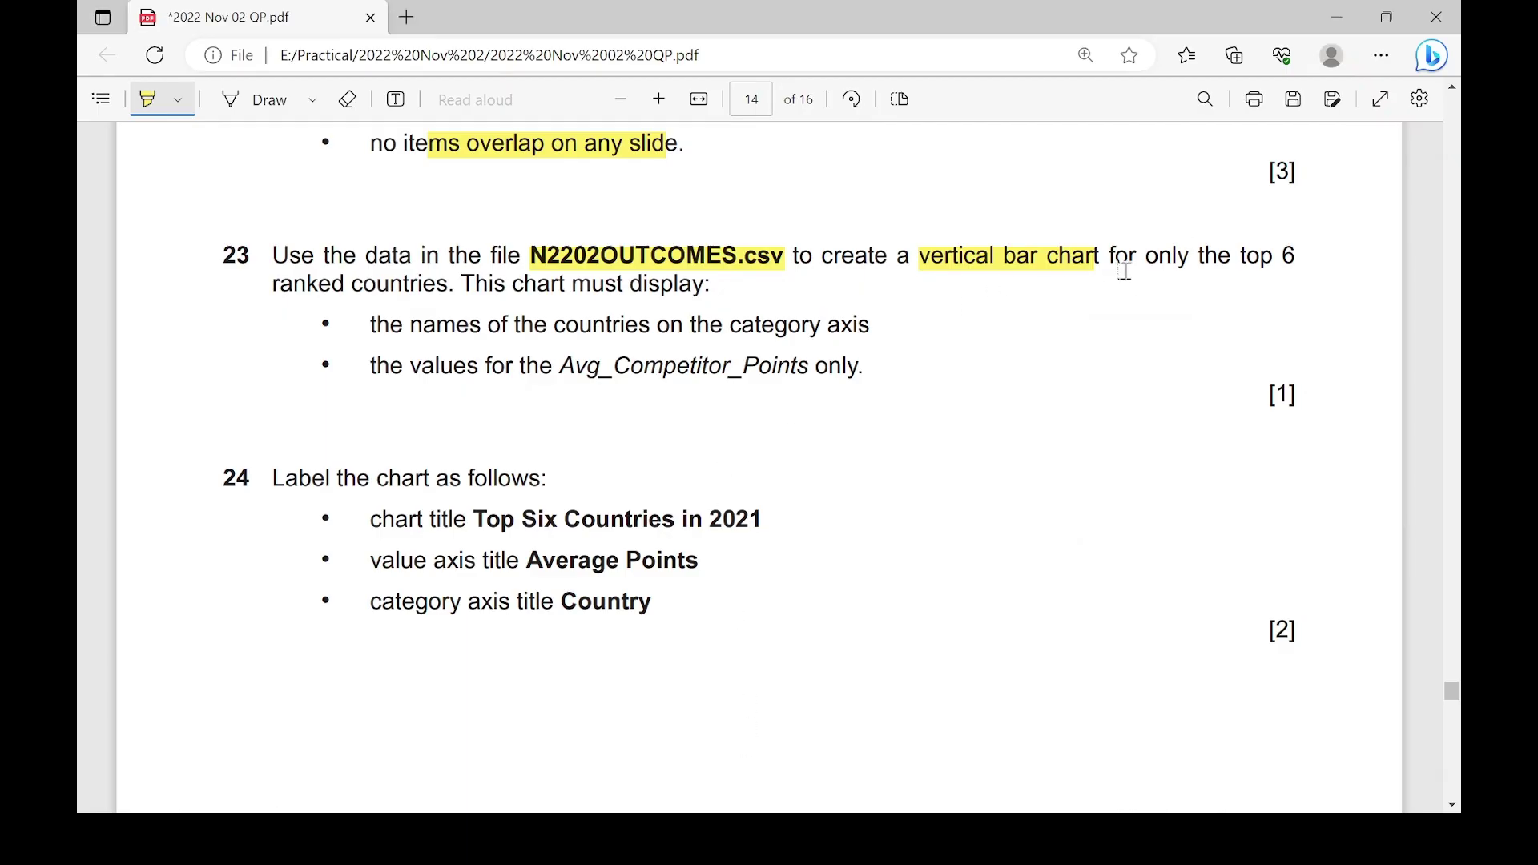
drag(1143, 258, 1304, 258)
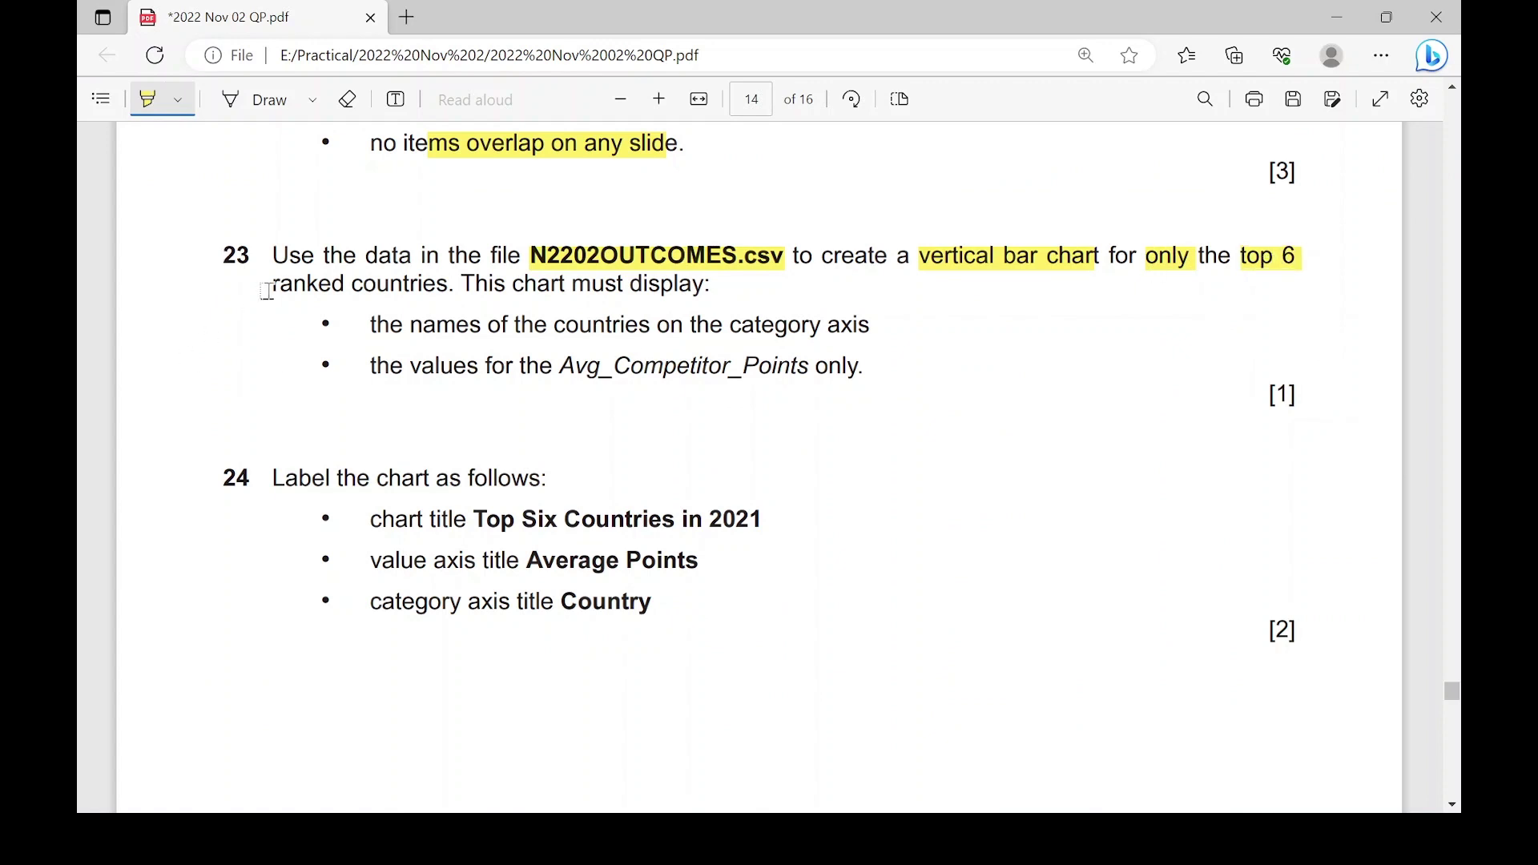
drag(267, 290, 437, 287)
key(alt+Tab)
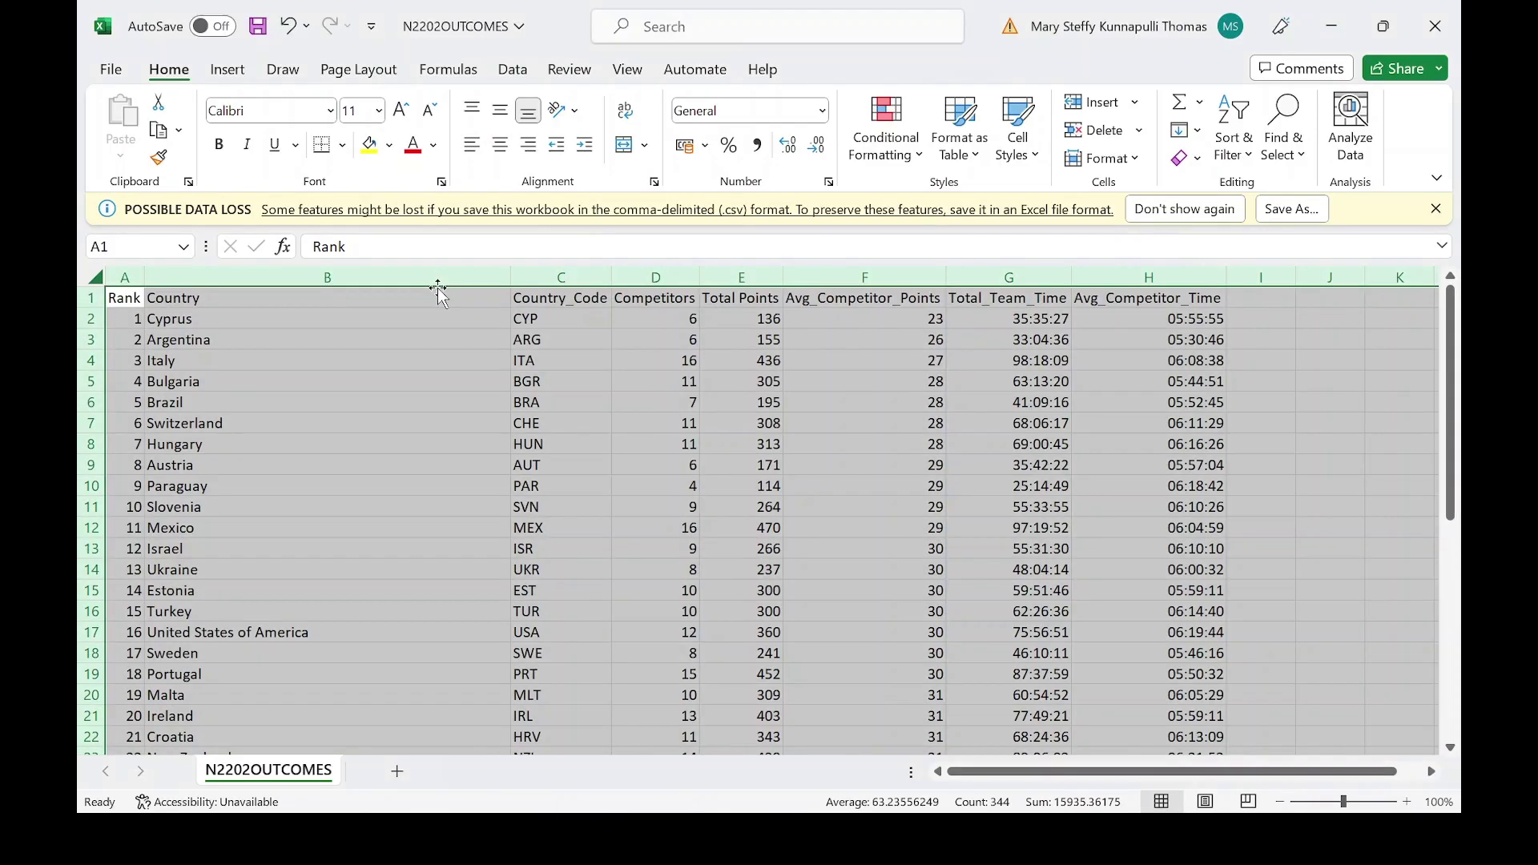
click(401, 319)
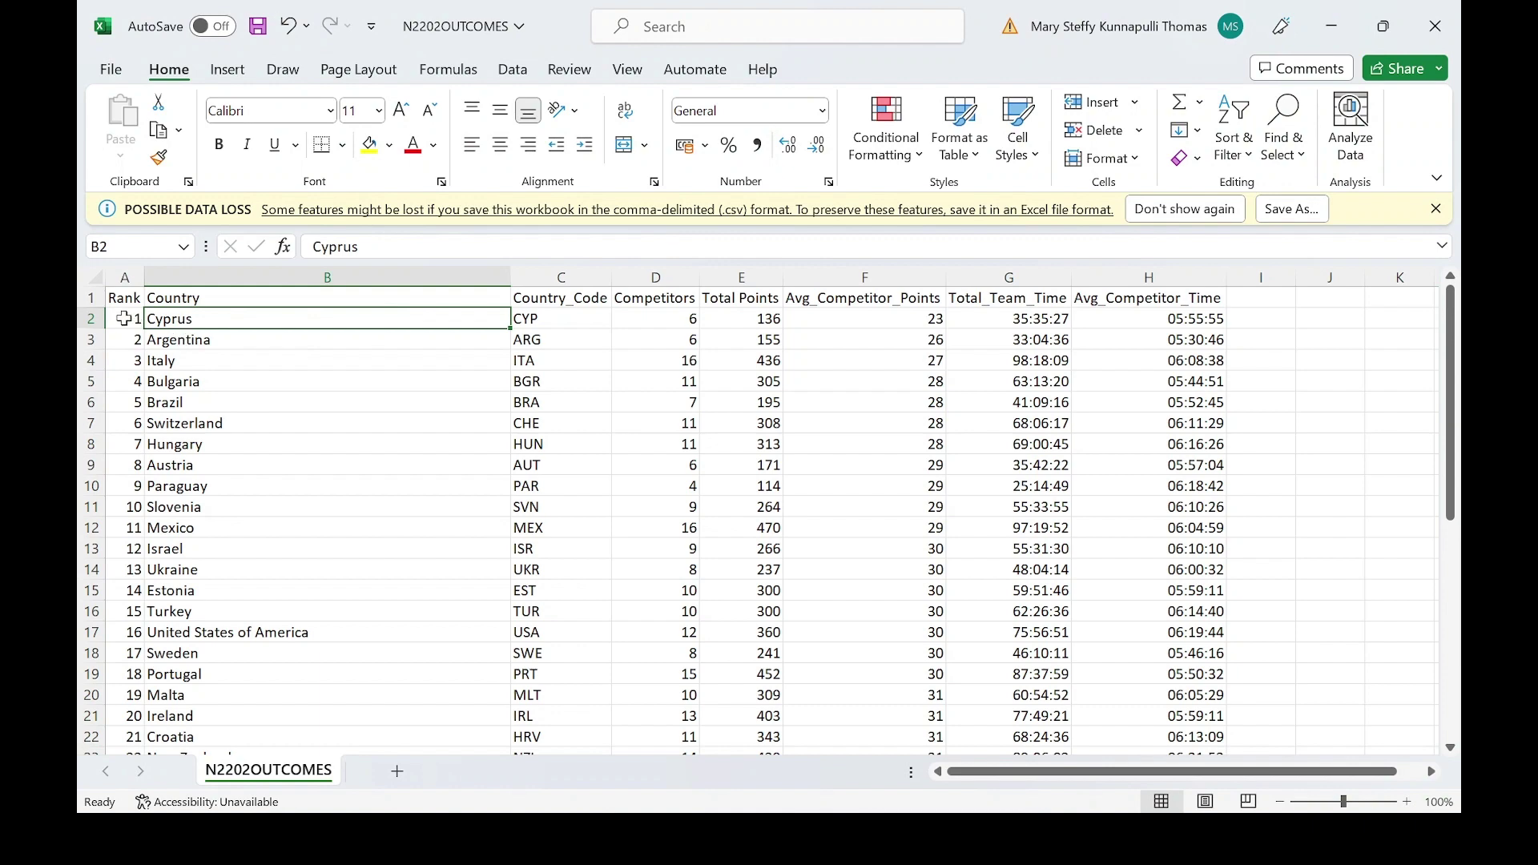
drag(128, 319, 129, 423)
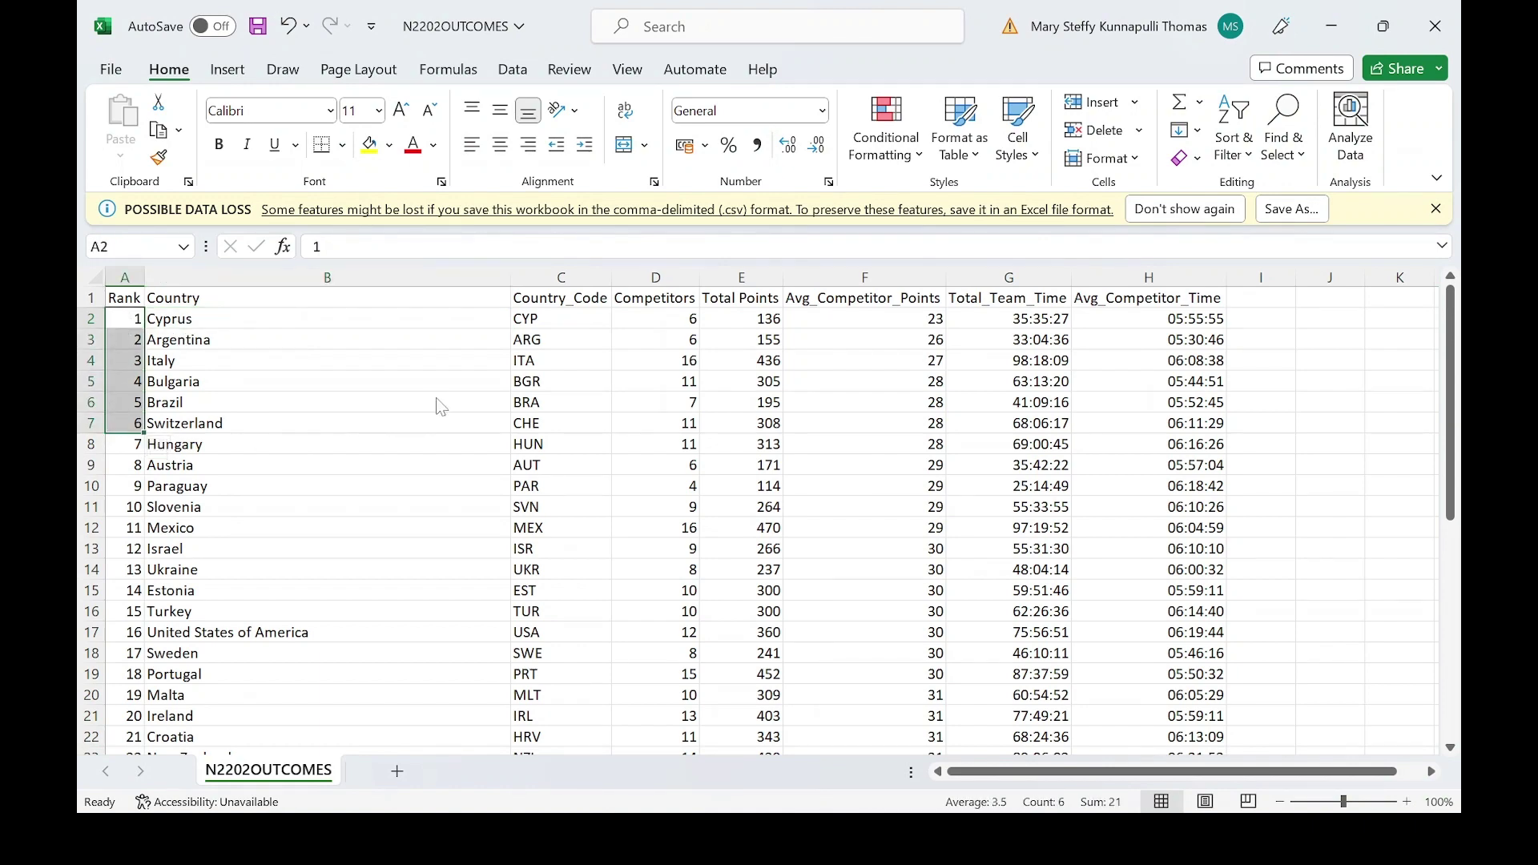
- Switch to the question paper and highlight "names of the countries" and "Avg_Competitor_Points" in question 23
key(alt+Tab)
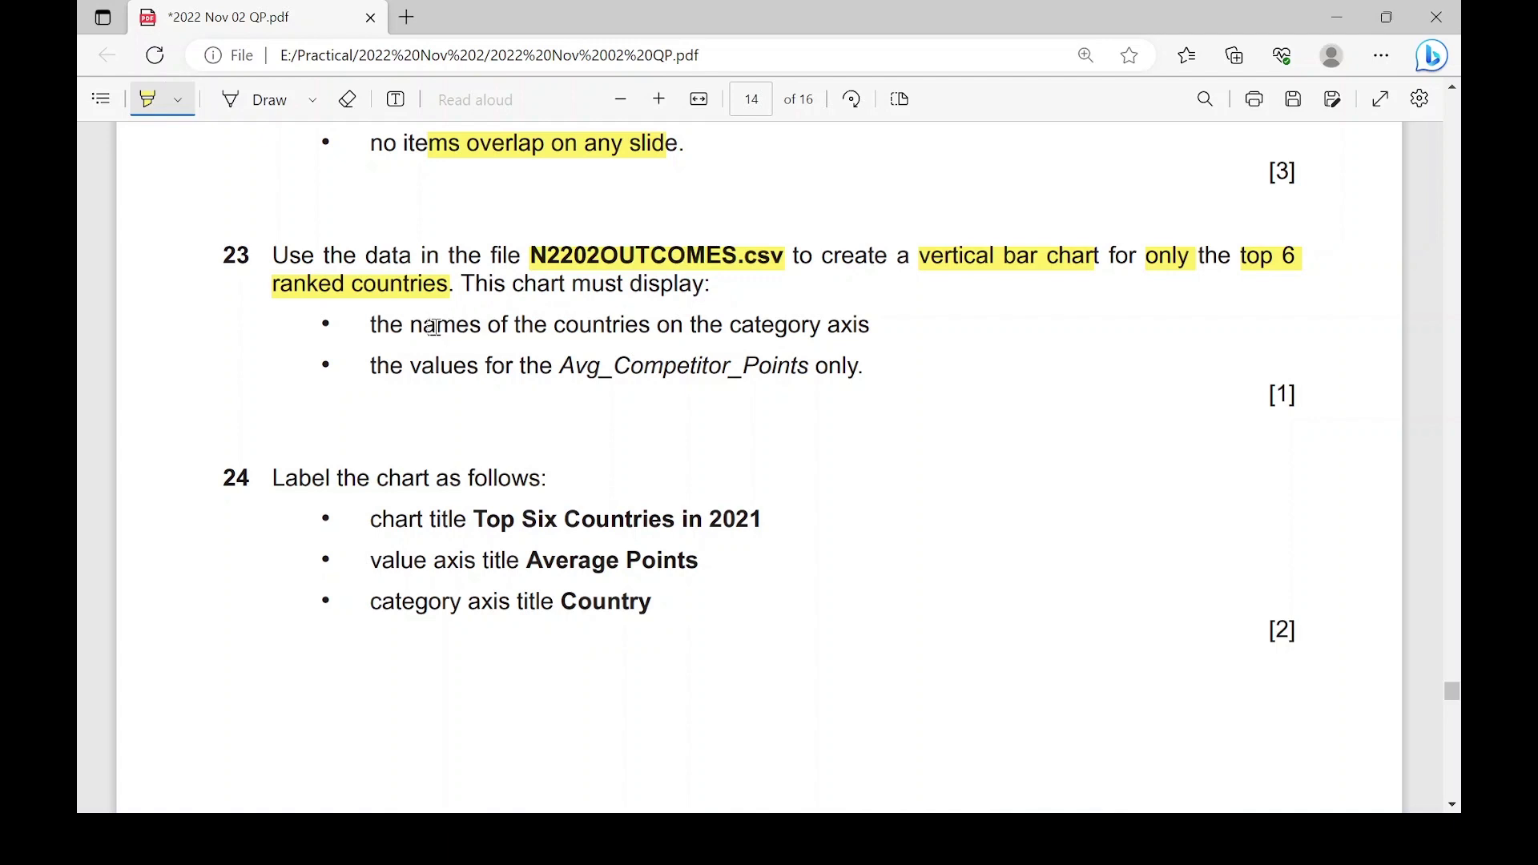
drag(433, 327, 648, 325)
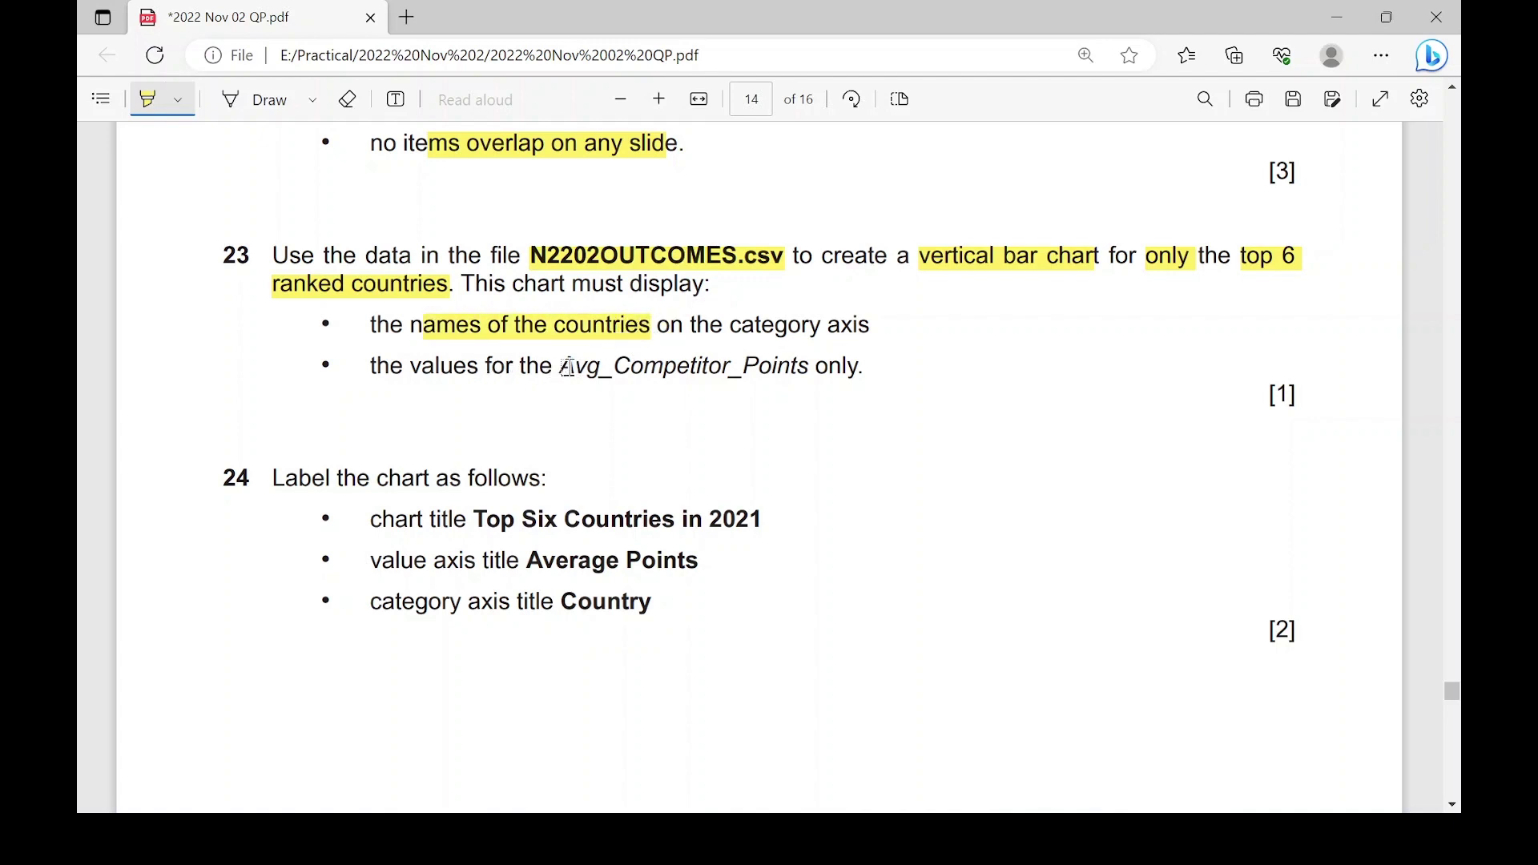
drag(566, 367, 795, 368)
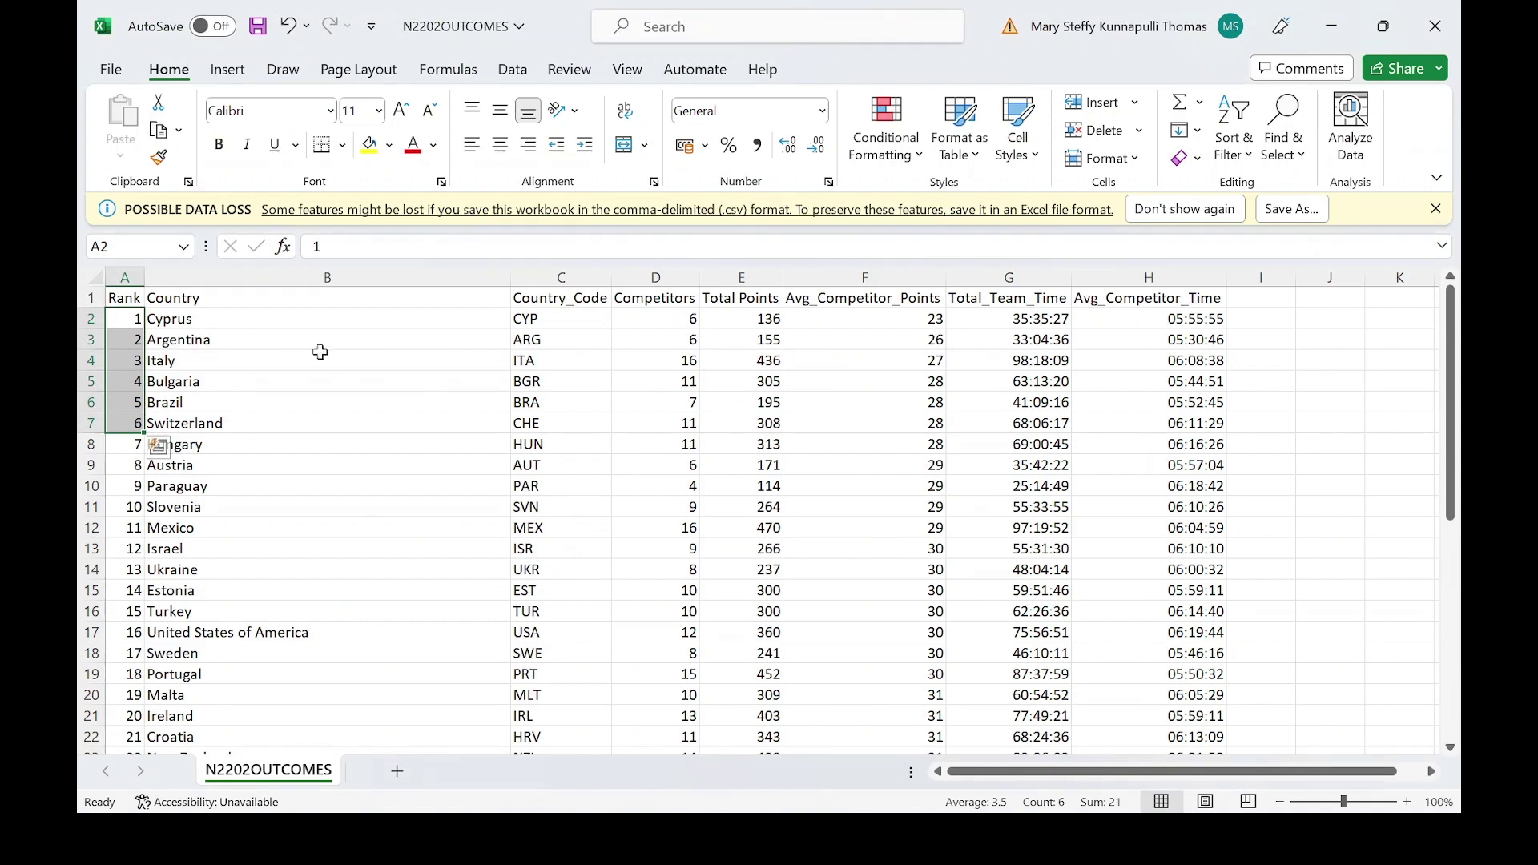
- Switch to Excel and insert a clustered column chart from the top six countries in B2:B7 and their Avg_Competitor_Points in F2:F7
drag(303, 317, 287, 413)
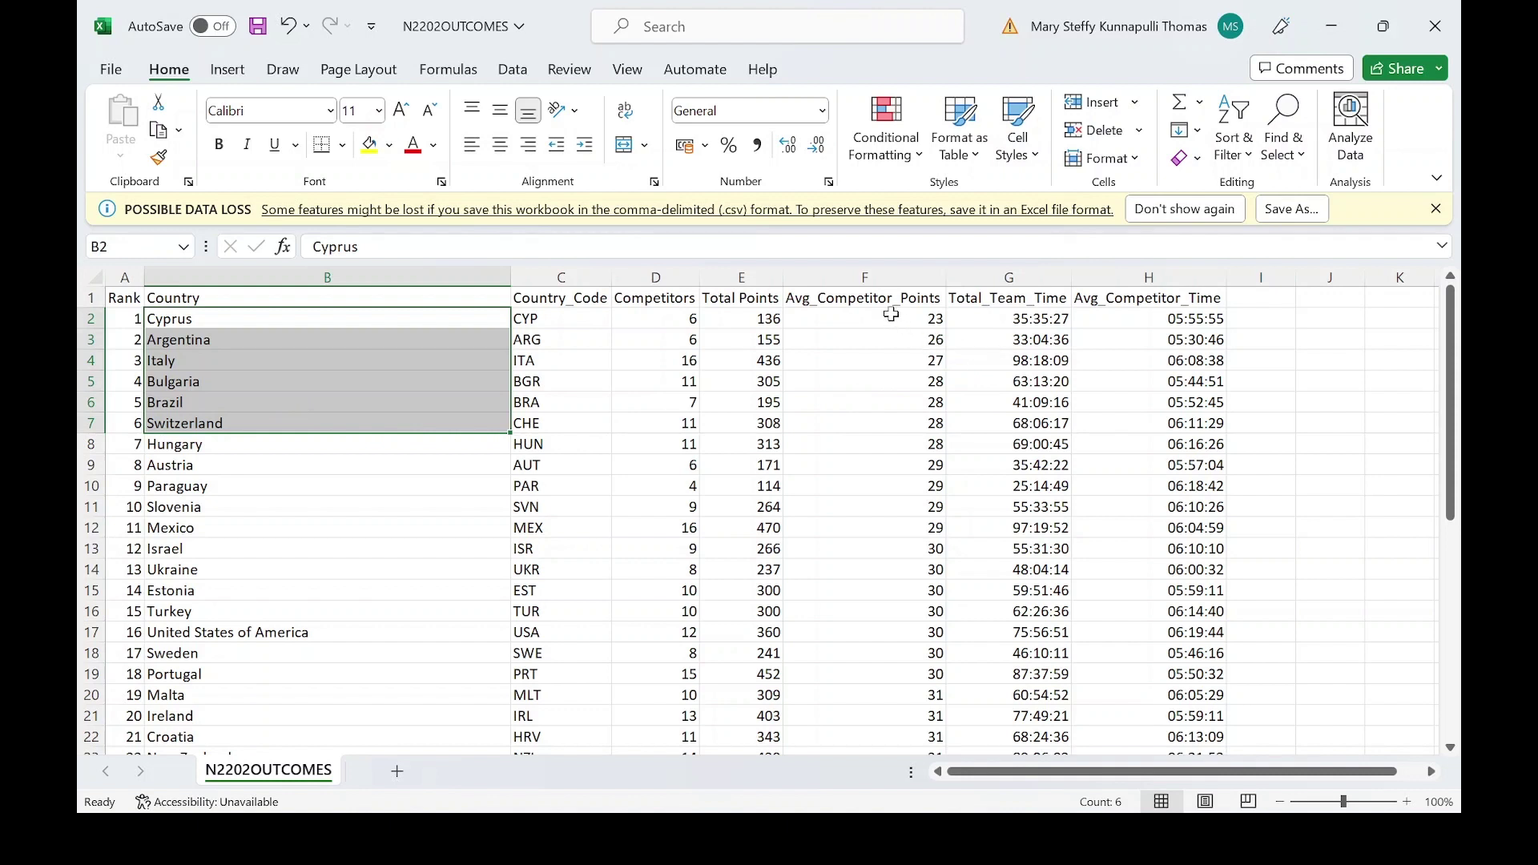
drag(891, 314, 889, 425)
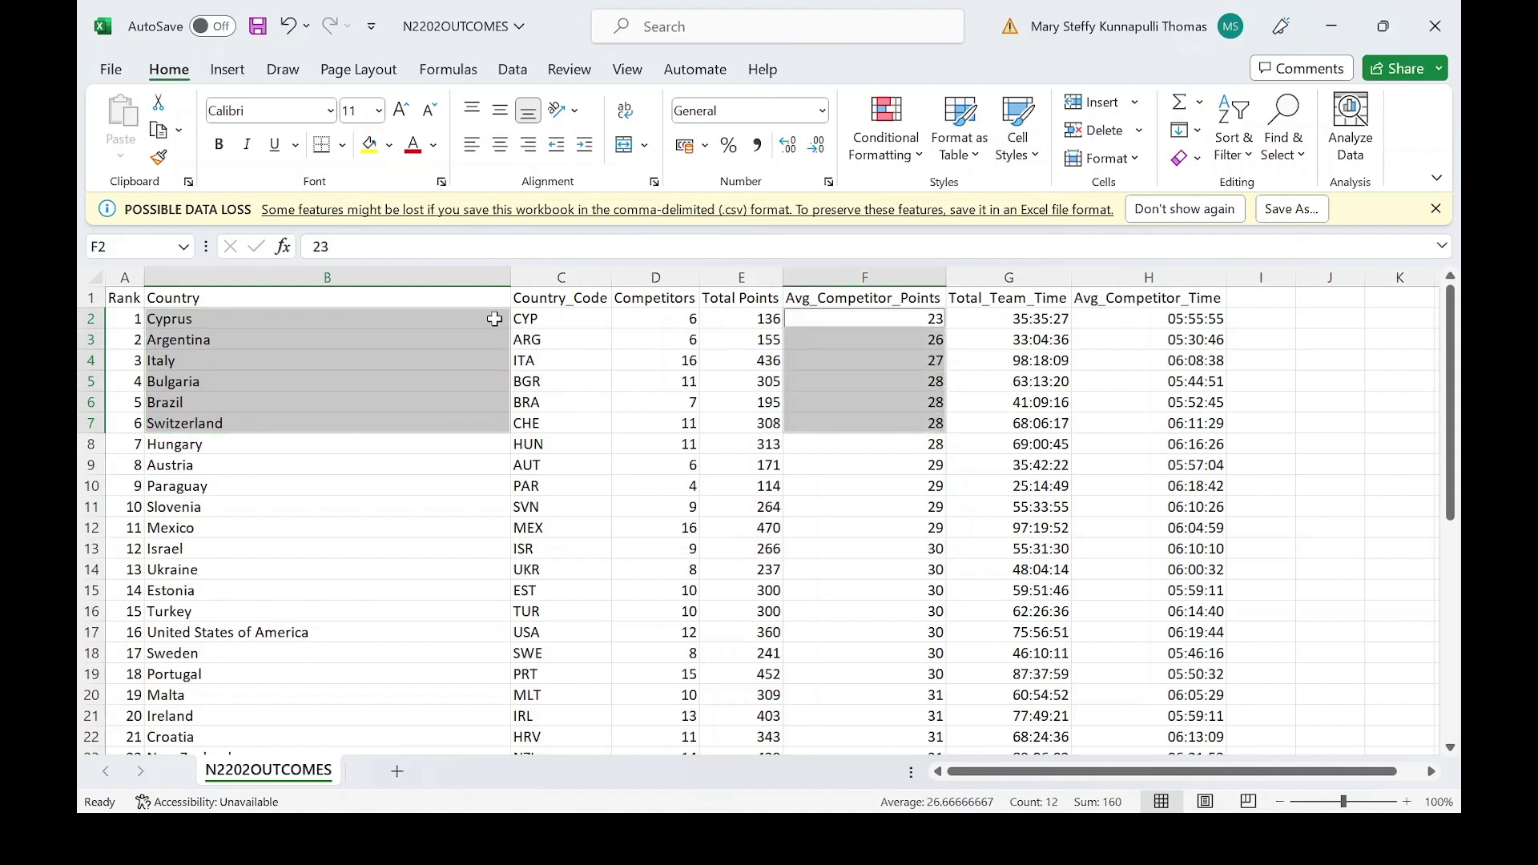
click(464, 318)
drag(457, 323, 428, 421)
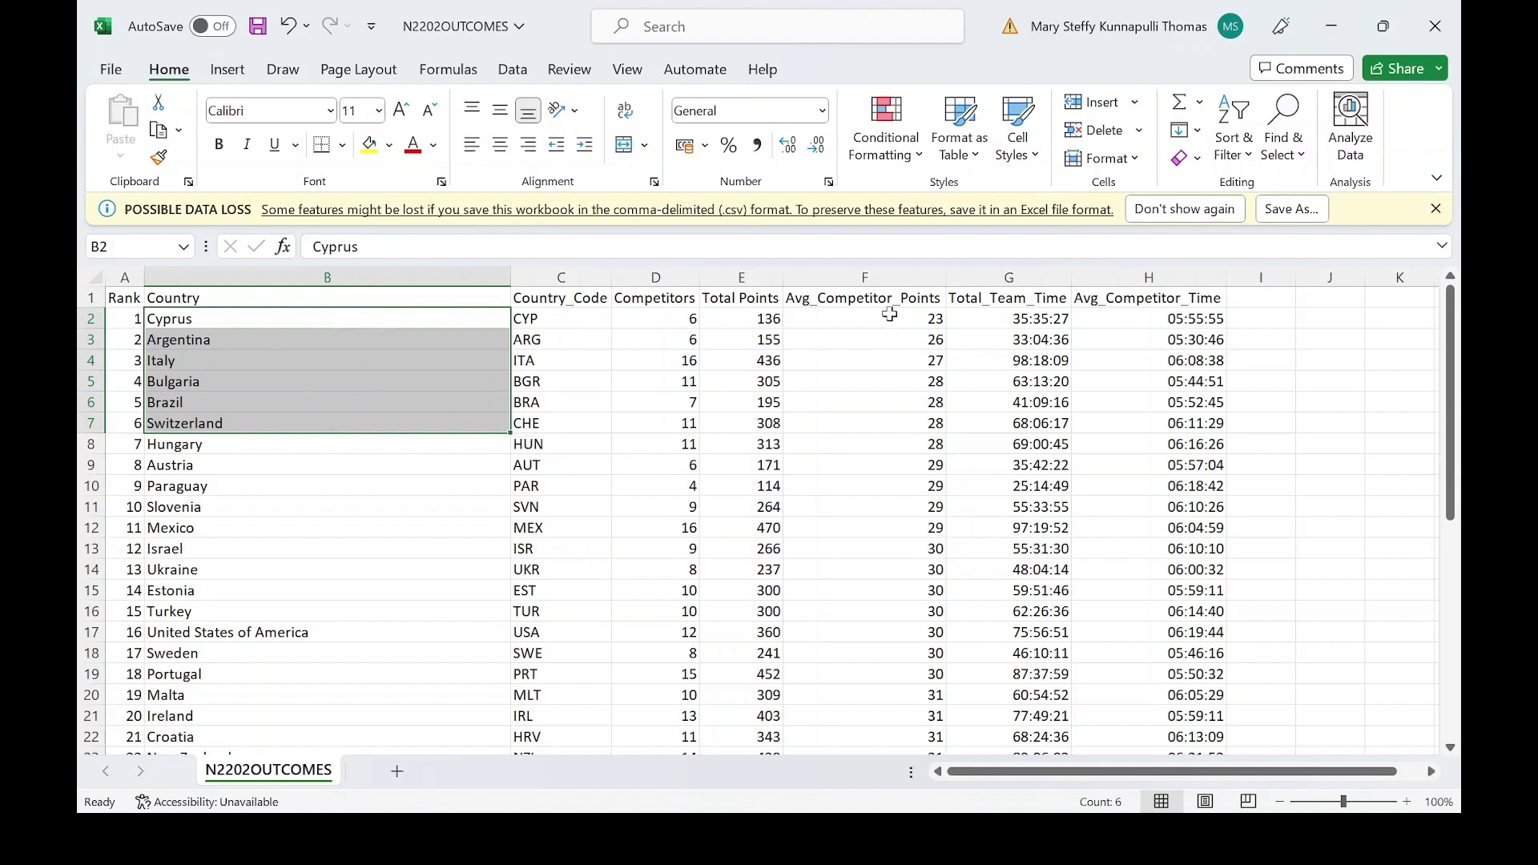
drag(889, 315, 891, 418)
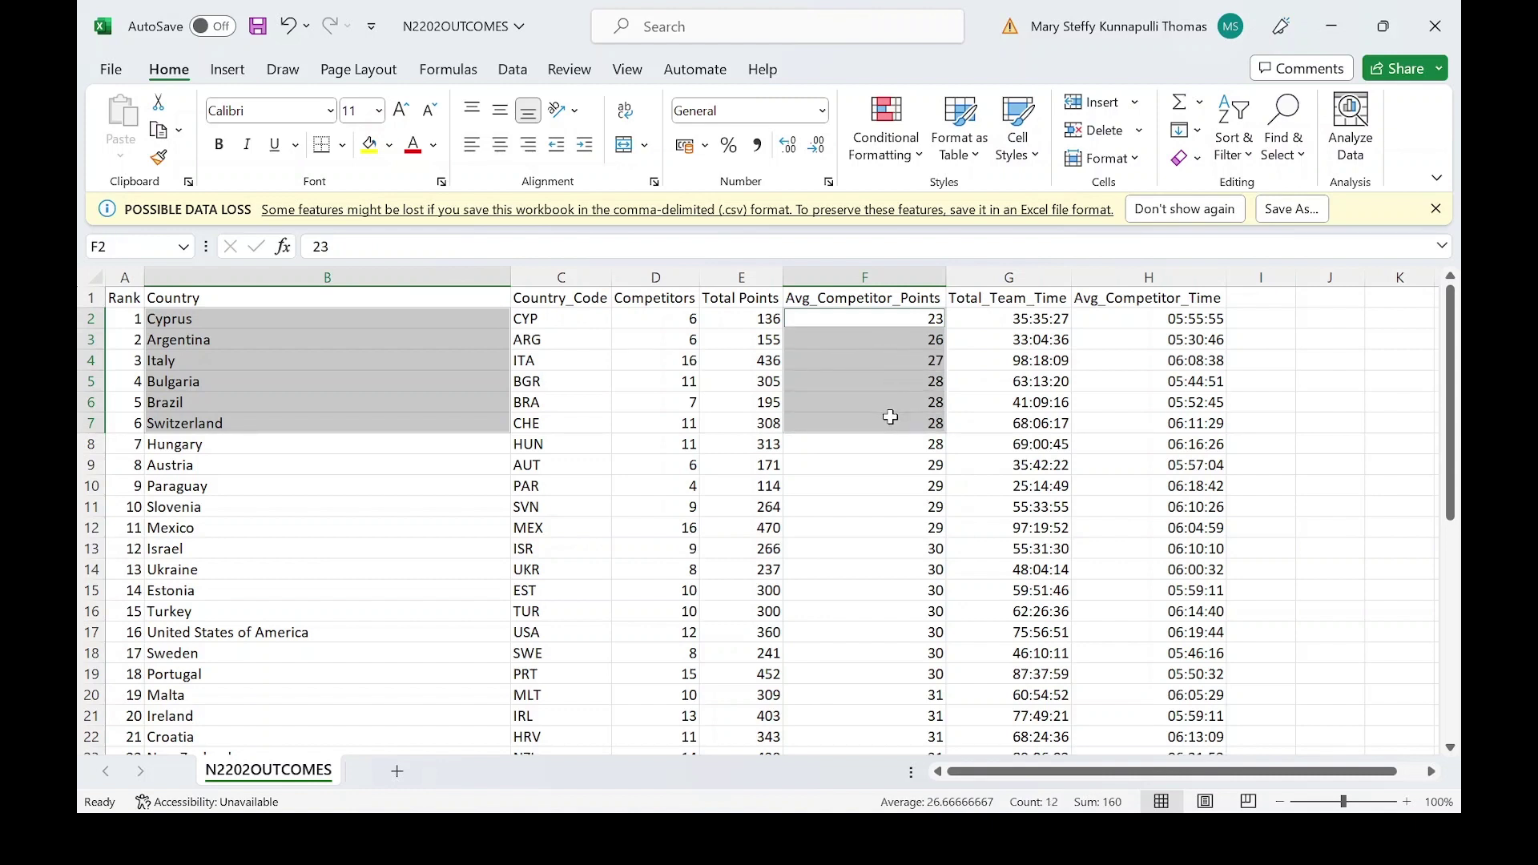
click(230, 70)
click(508, 124)
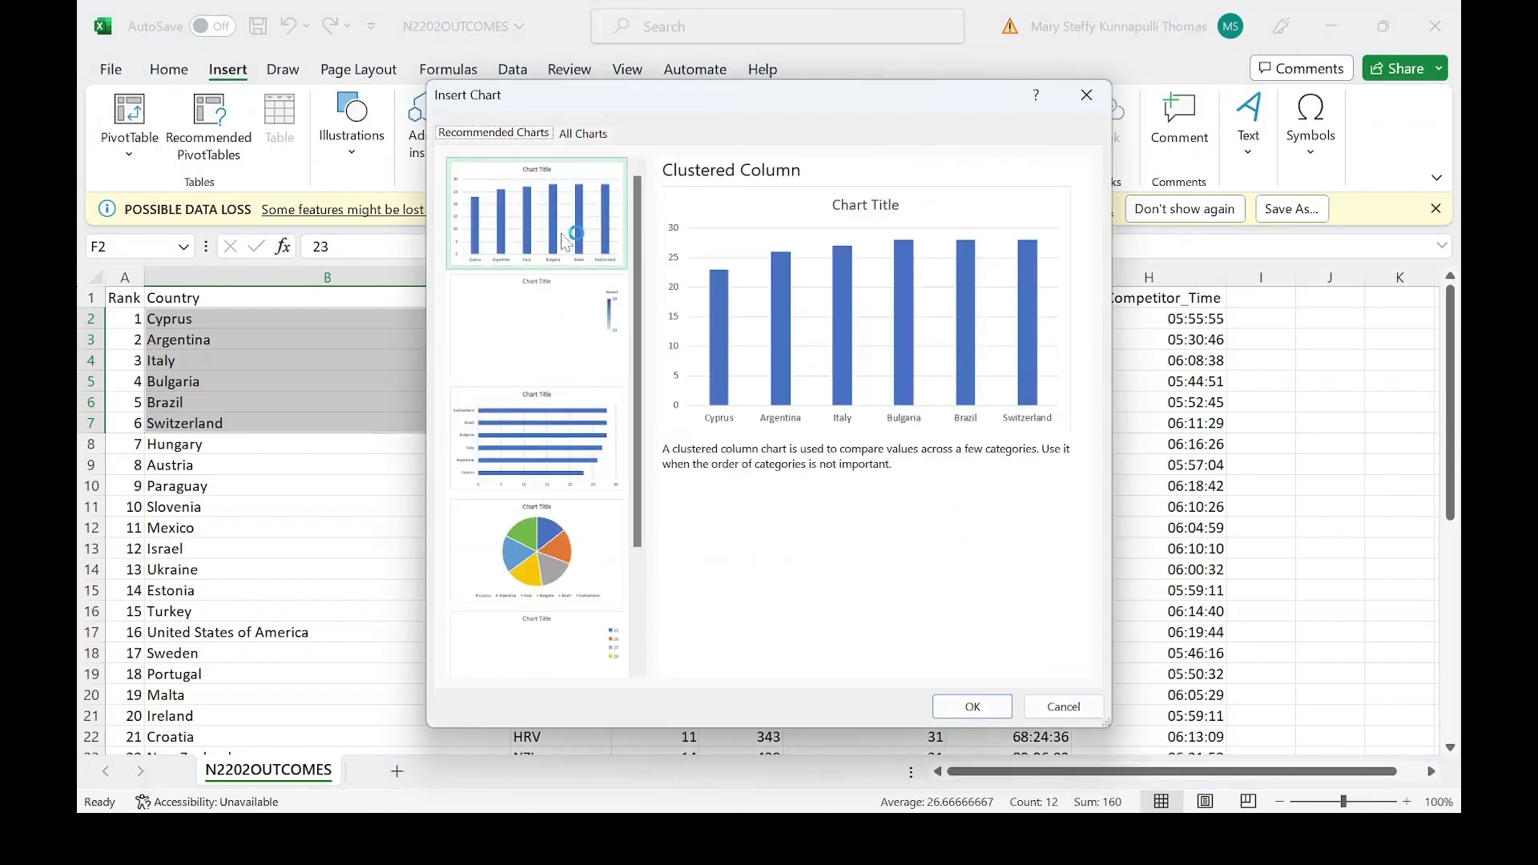
click(970, 706)
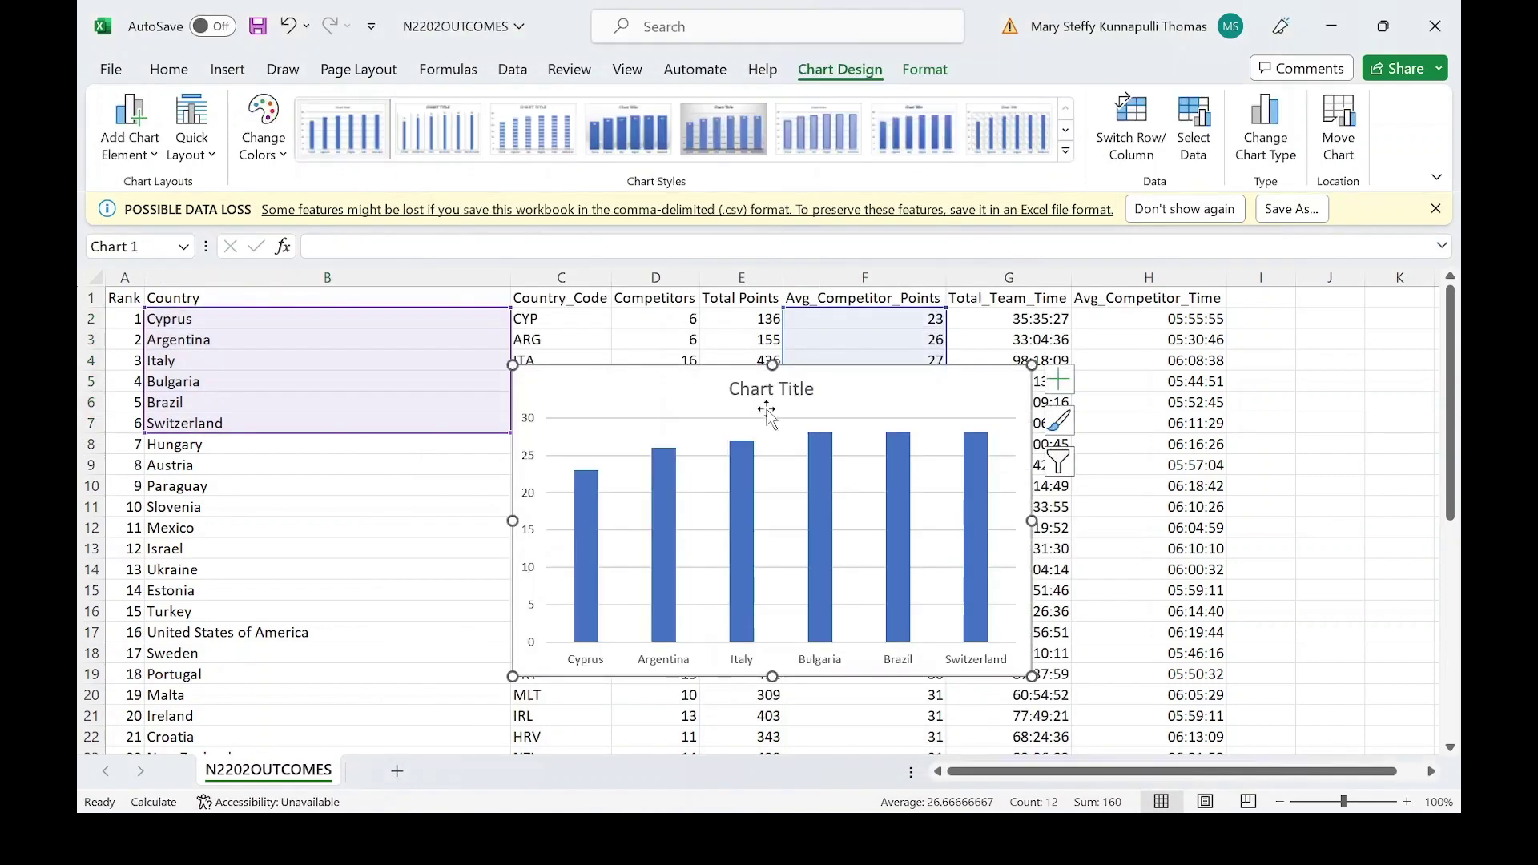
- Switch to the question paper and highlight "category axis" and "values" in question 23 and "Top Six Countries in 2021" in question 24
click(757, 390)
key(alt+Tab)
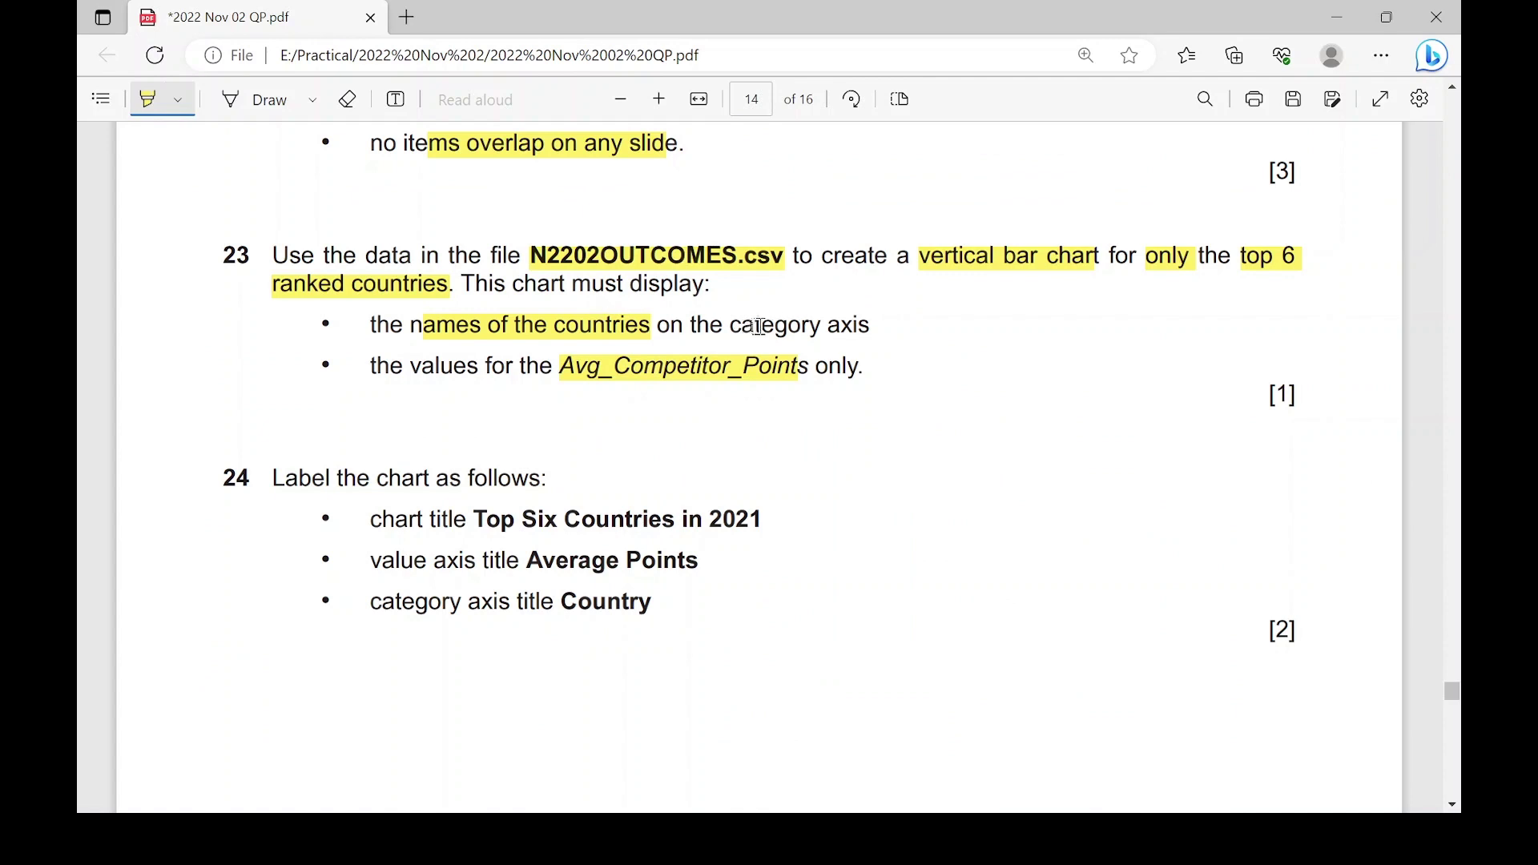
drag(742, 325, 849, 326)
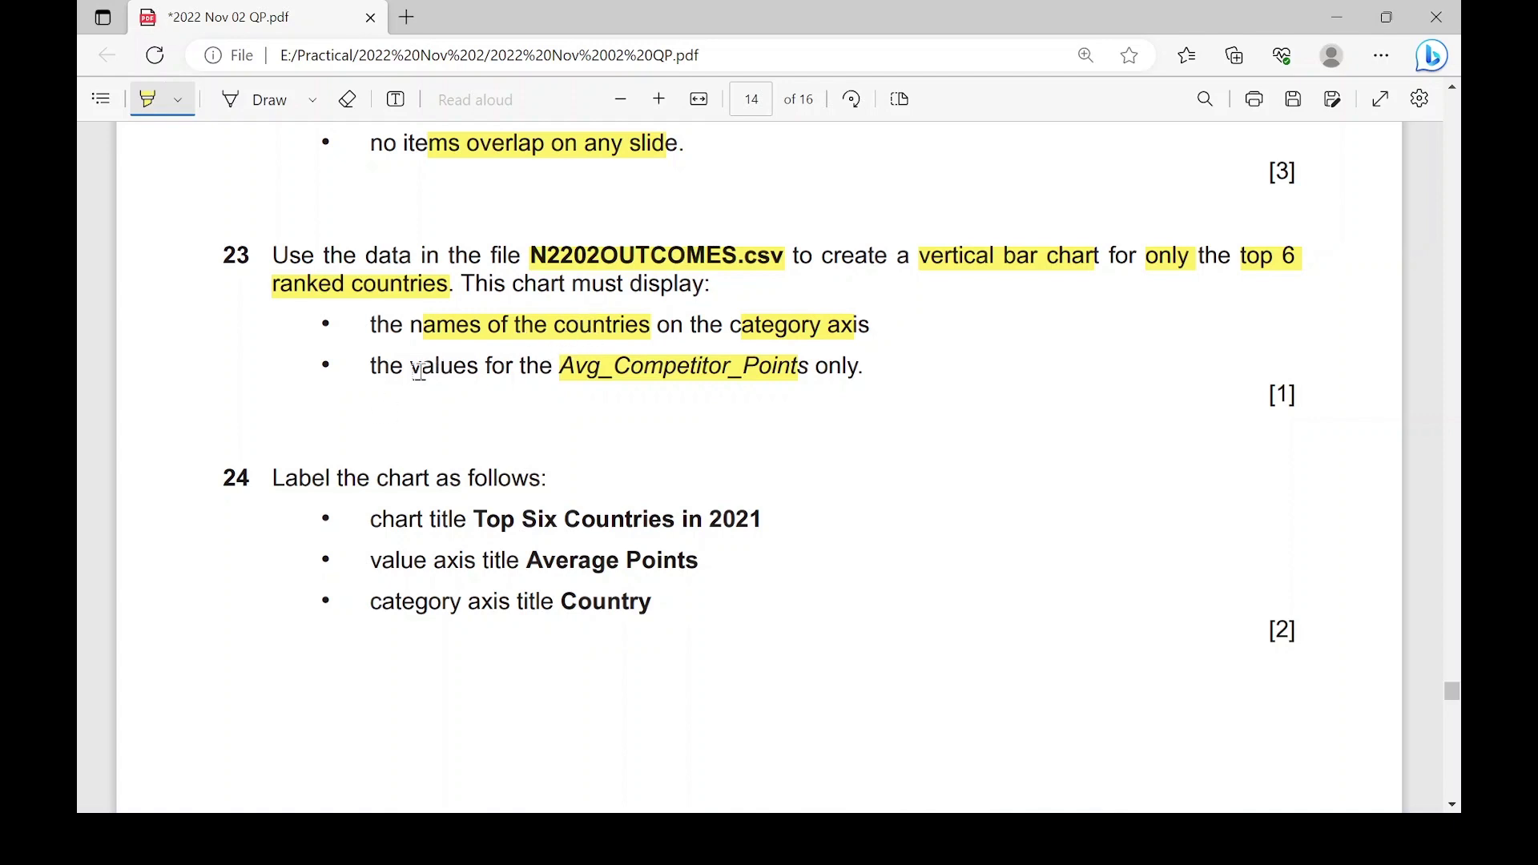
drag(411, 367, 470, 367)
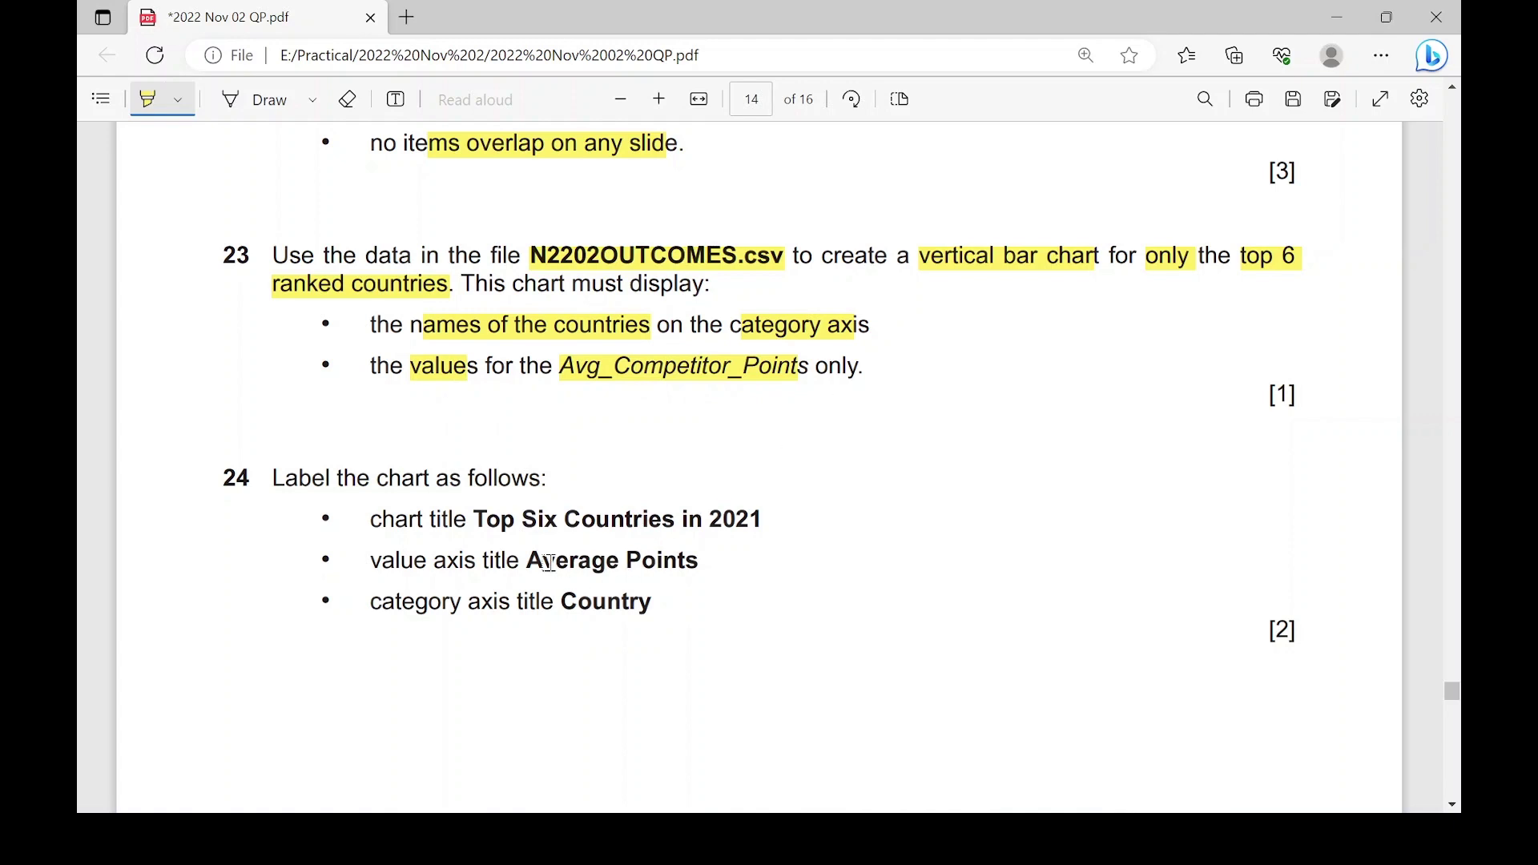
scroll(550, 563, down, 1)
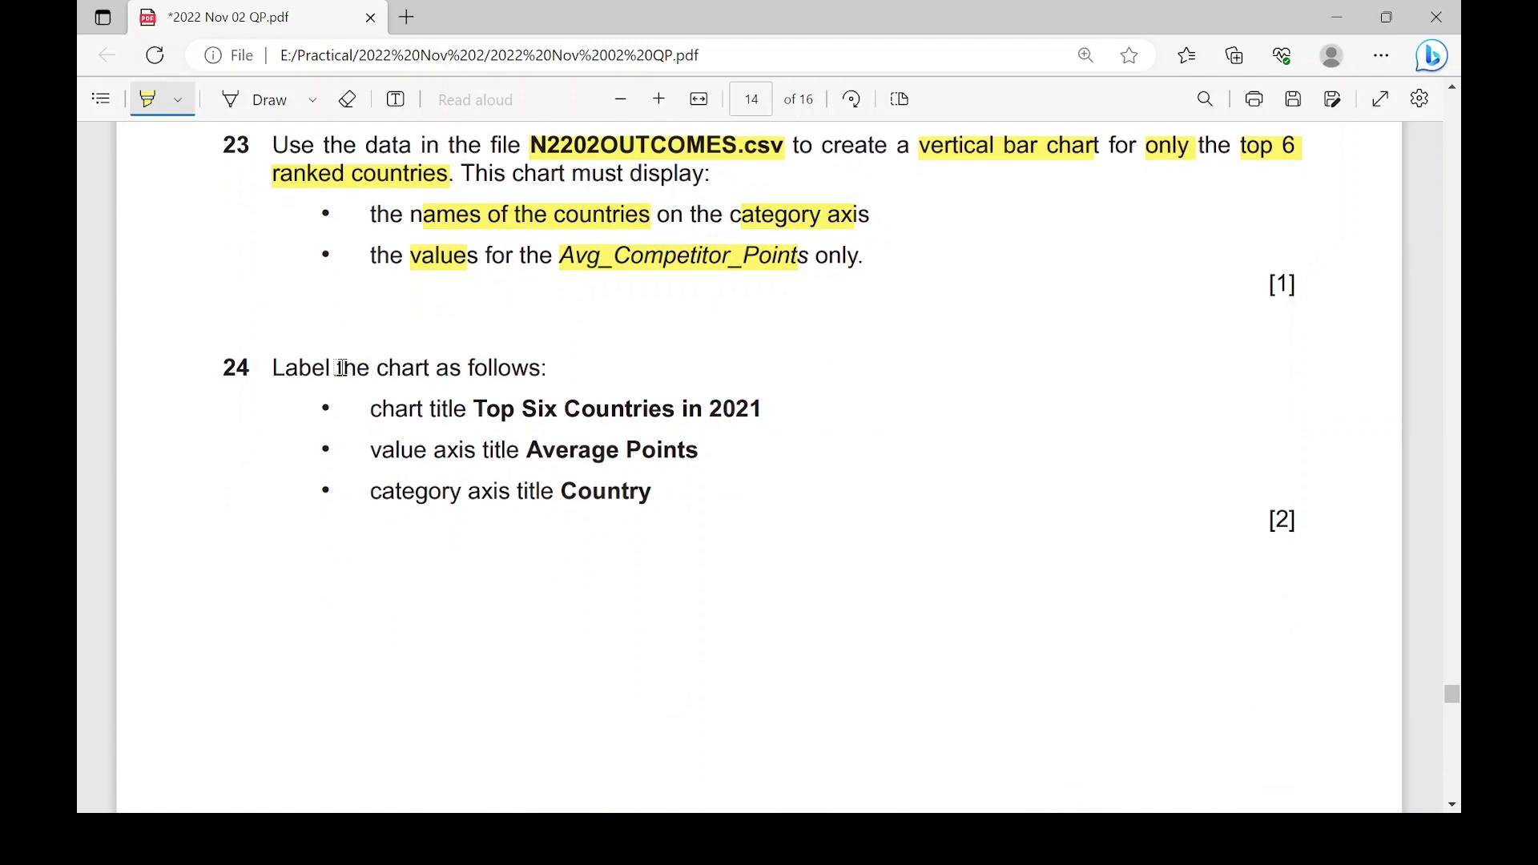
drag(471, 409, 763, 408)
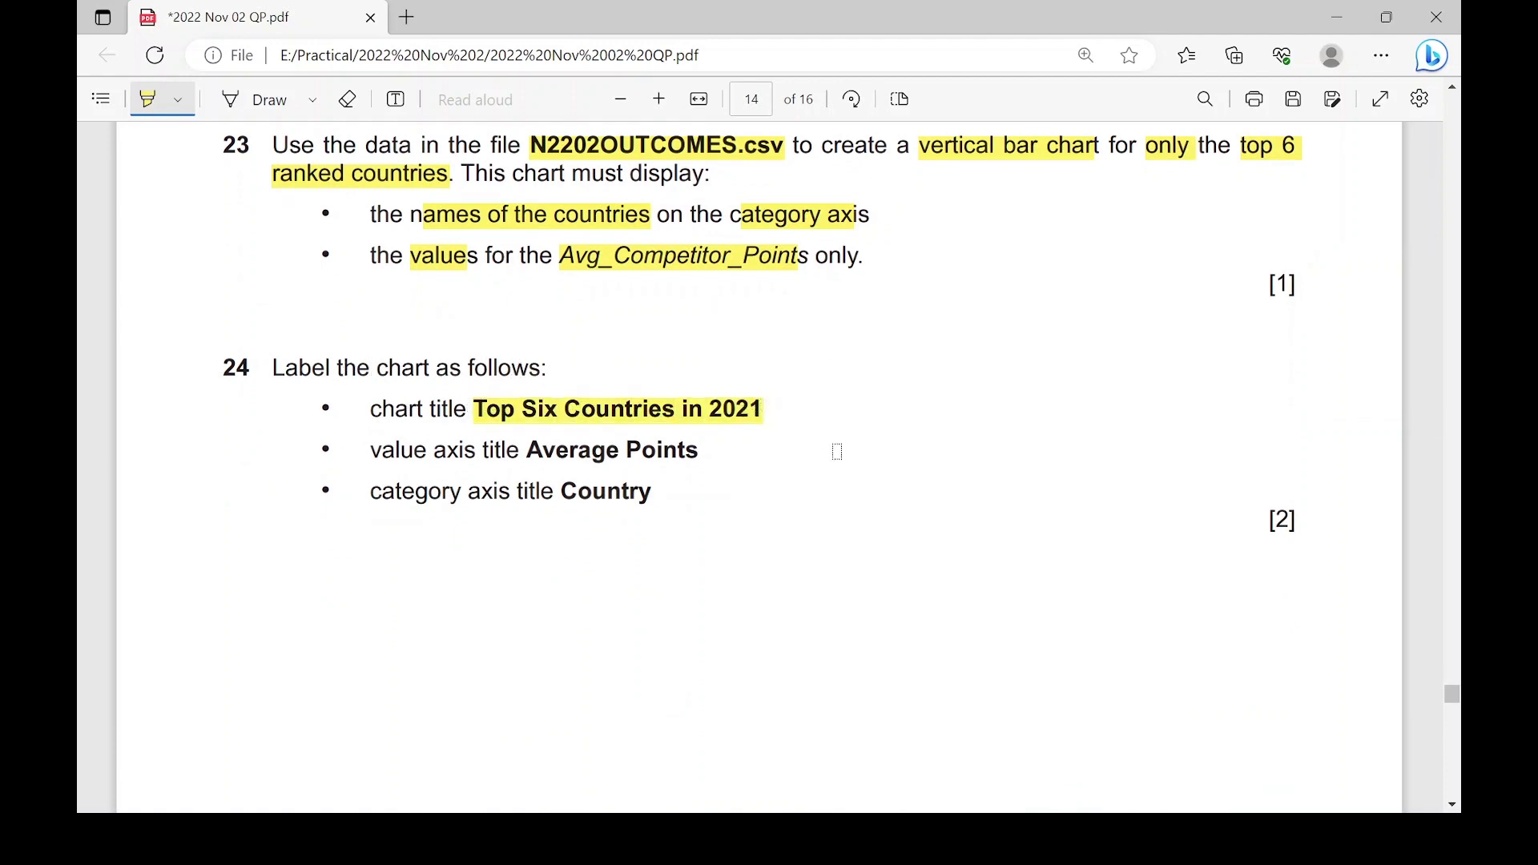
- Switch to Excel and replace the placeholder chart title with "Top six countries in 2021"
key(alt+Tab)
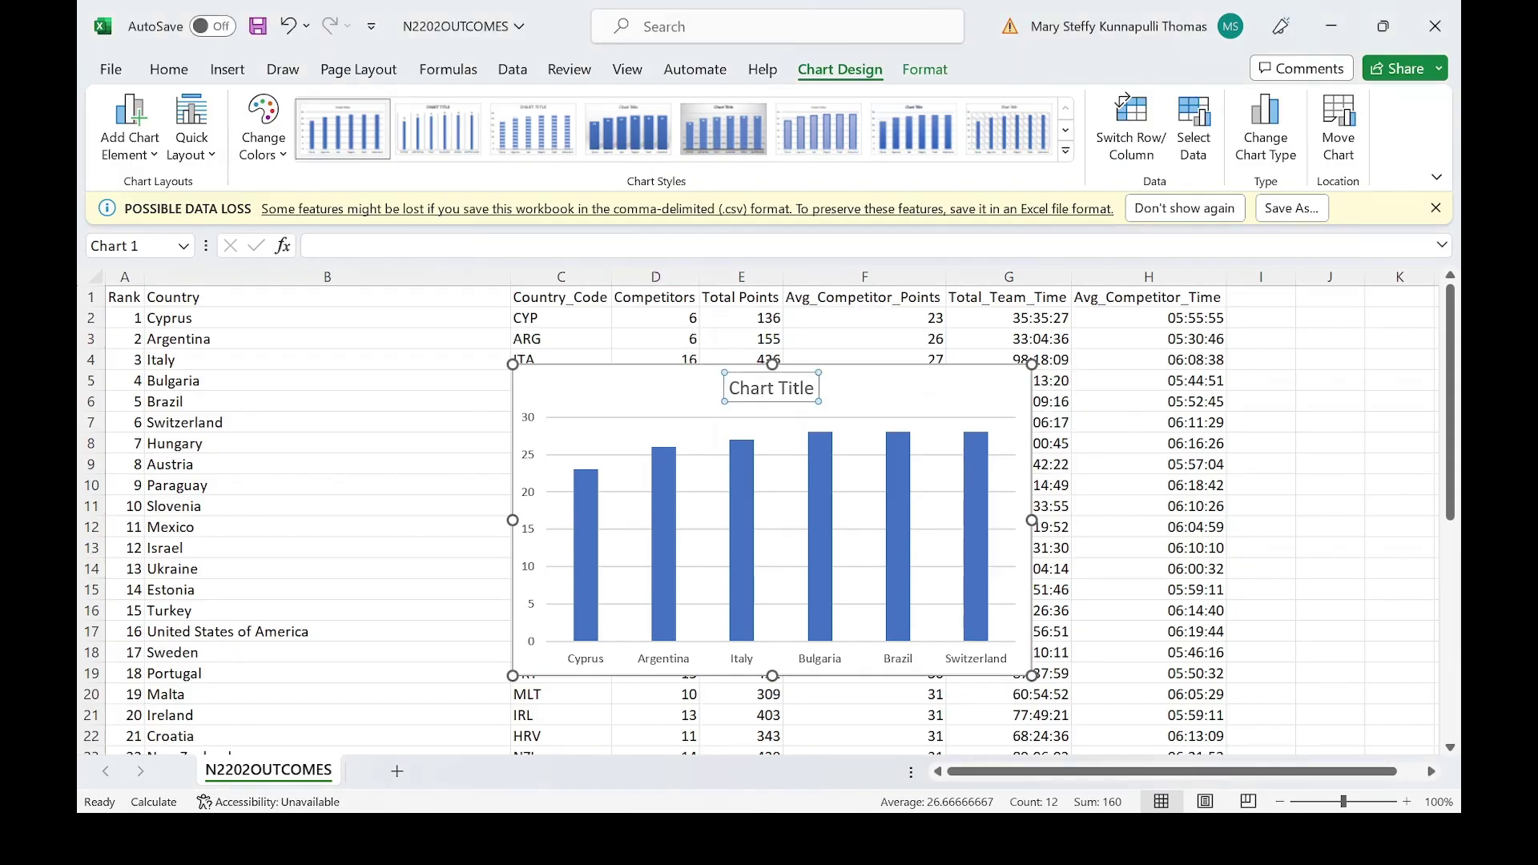
double_click(757, 393)
triple_click(757, 393)
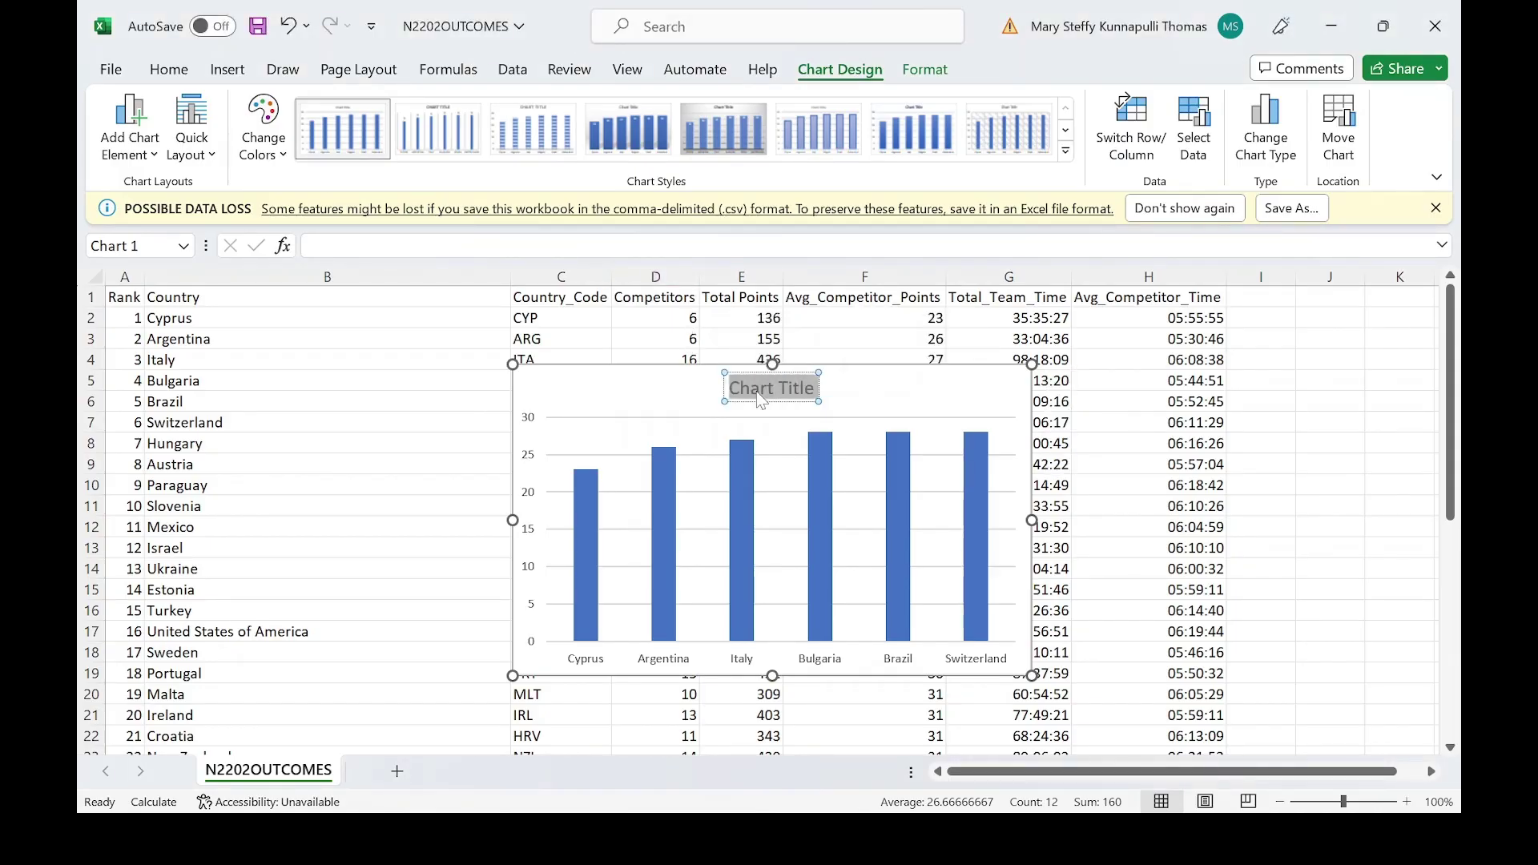
text(Top six)
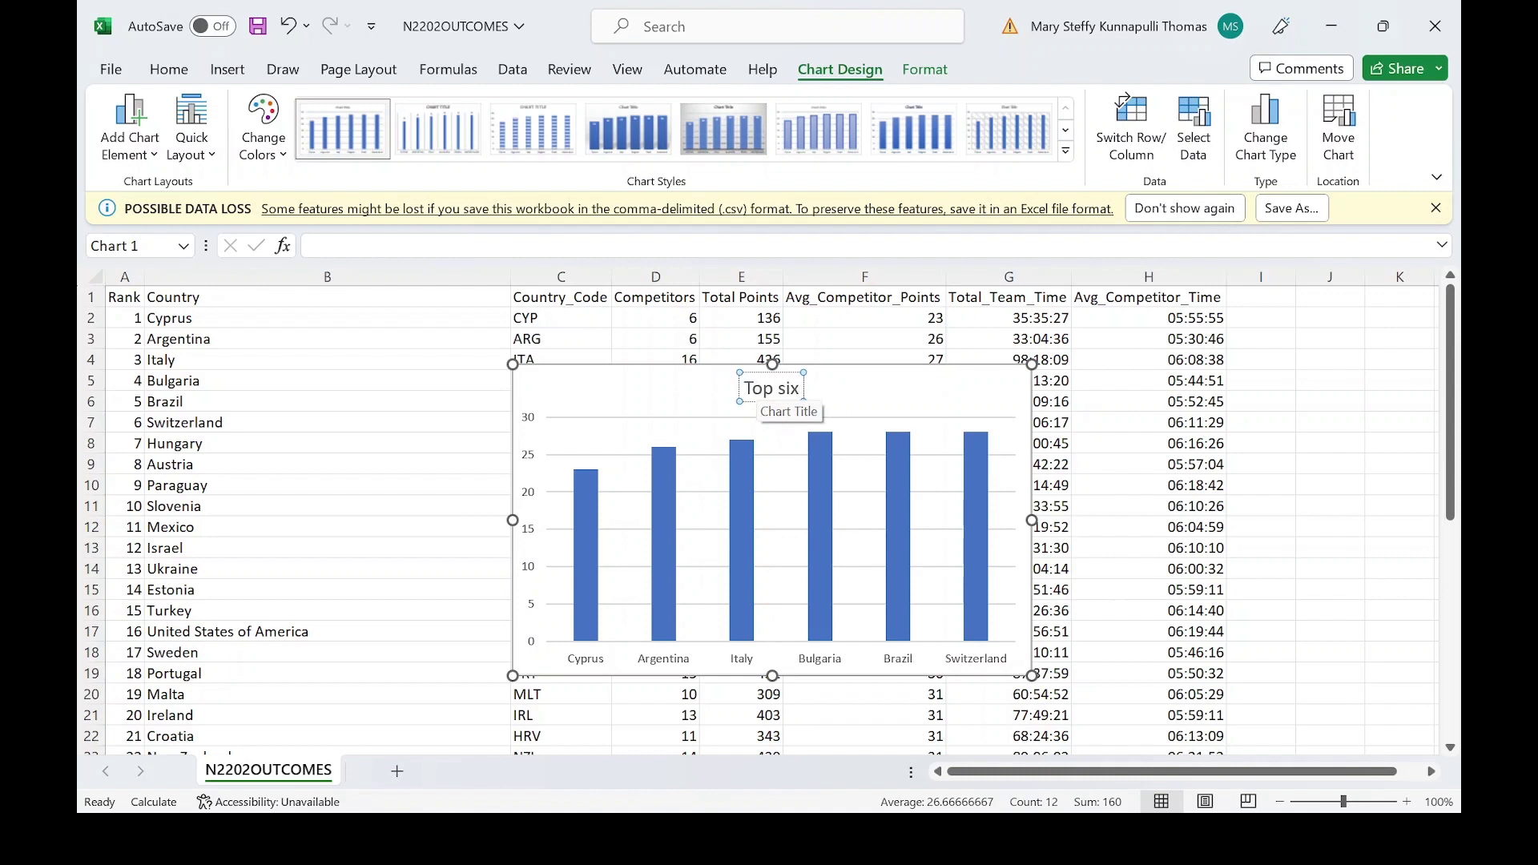
text( countrie)
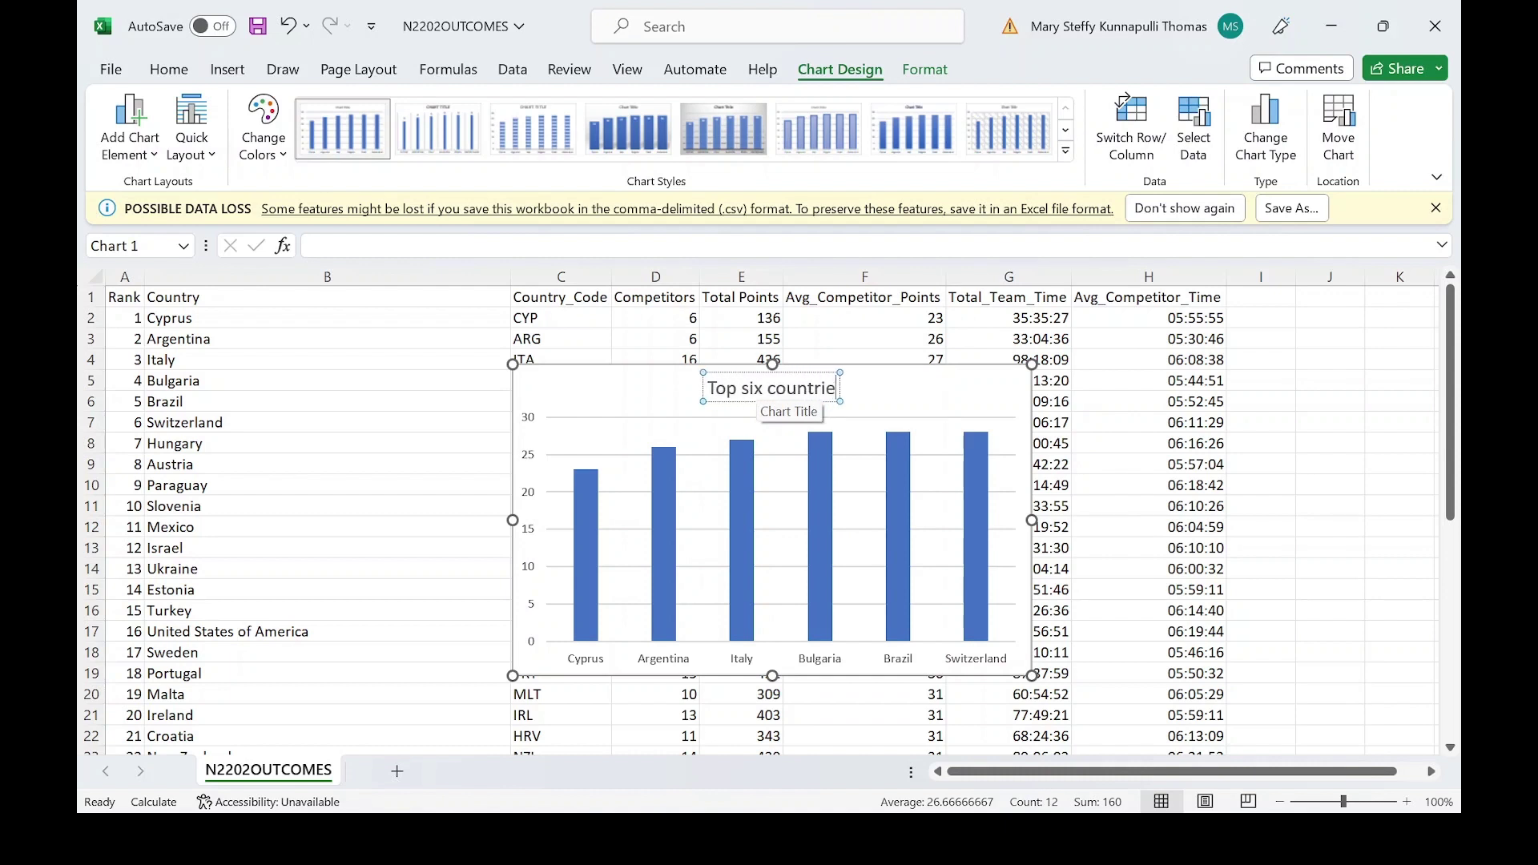
text(s in 20)
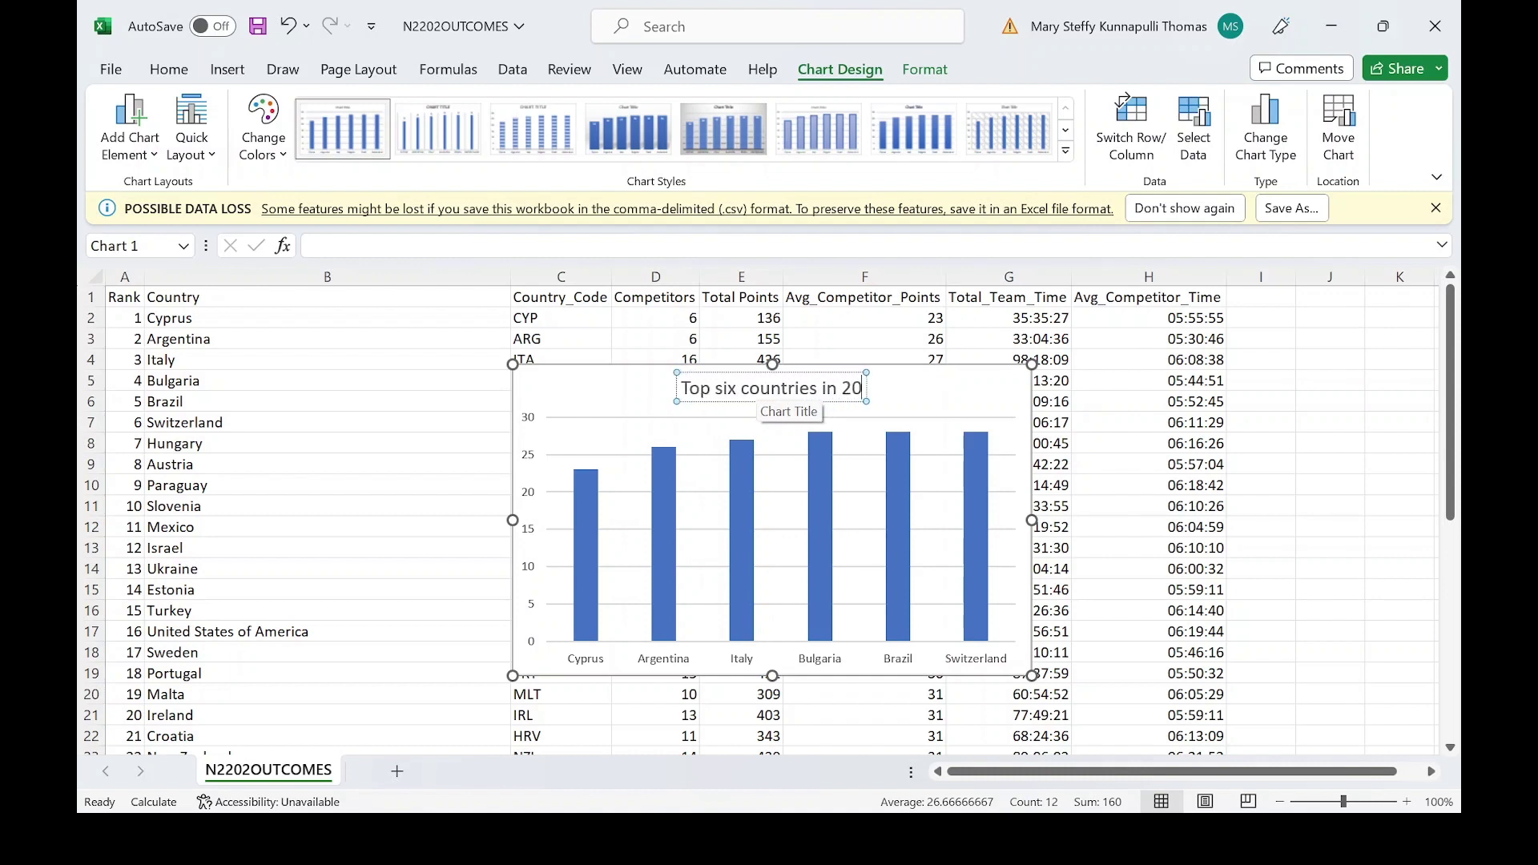
text(21)
- Check the title wording in the question paper and capitalise "Six" and "Countries" in the Excel chart title
key(alt+Tab)
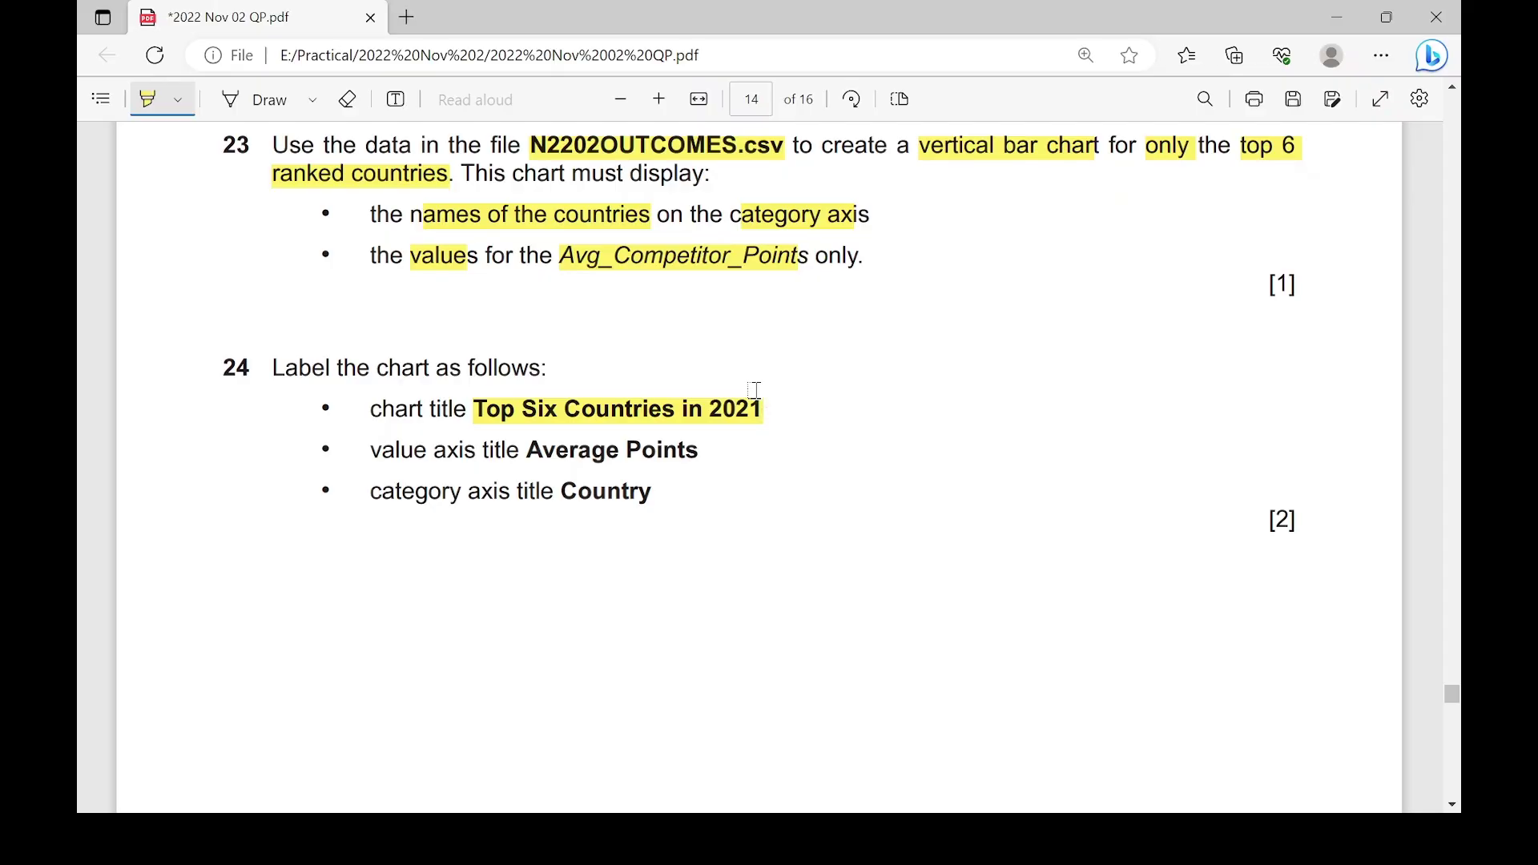
key(alt+Tab)
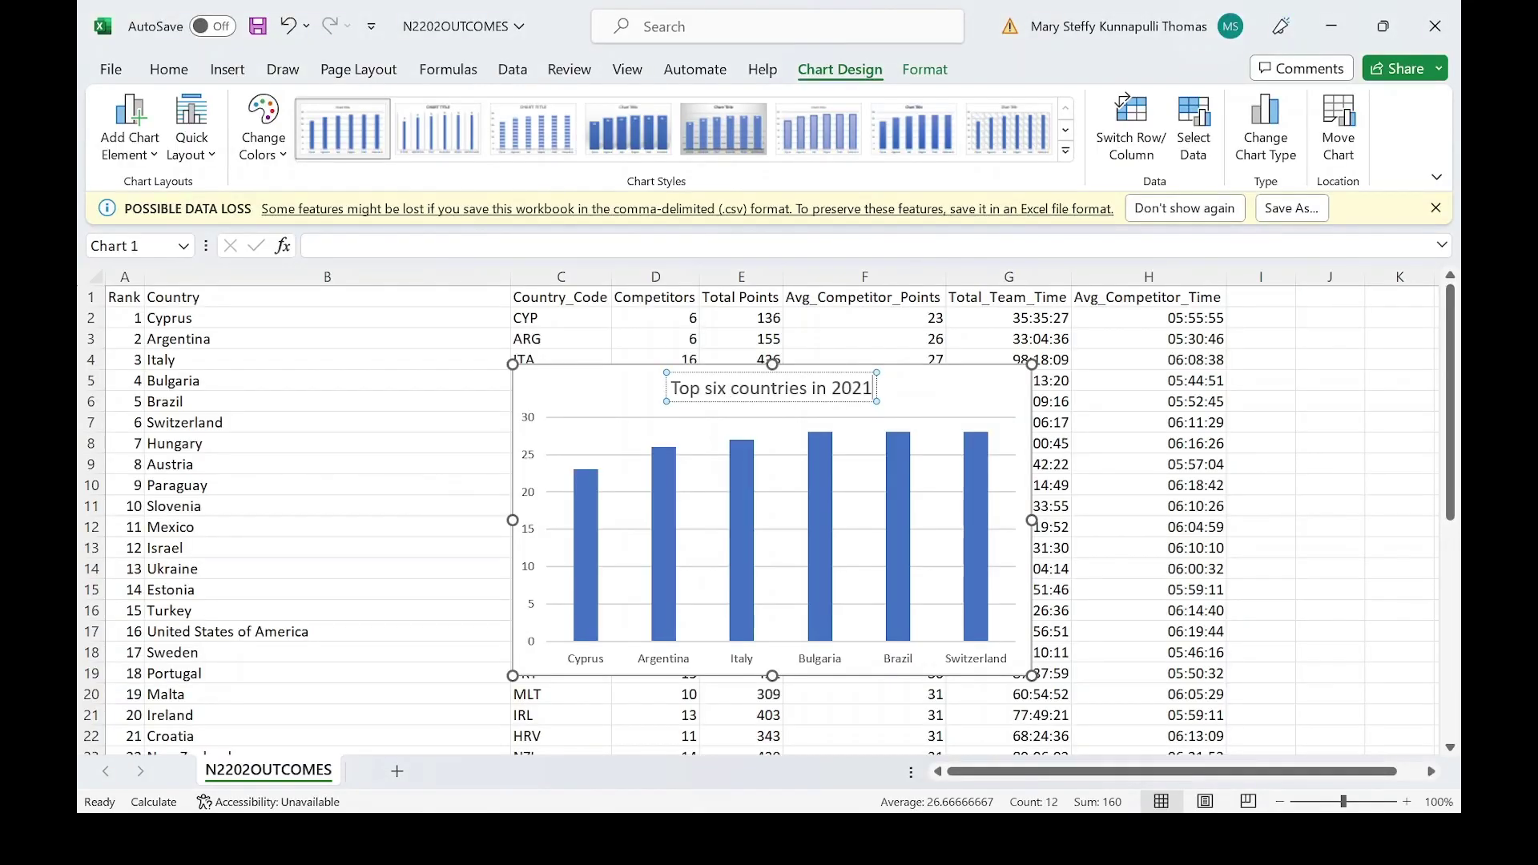
key(BackSpace)
text(S)
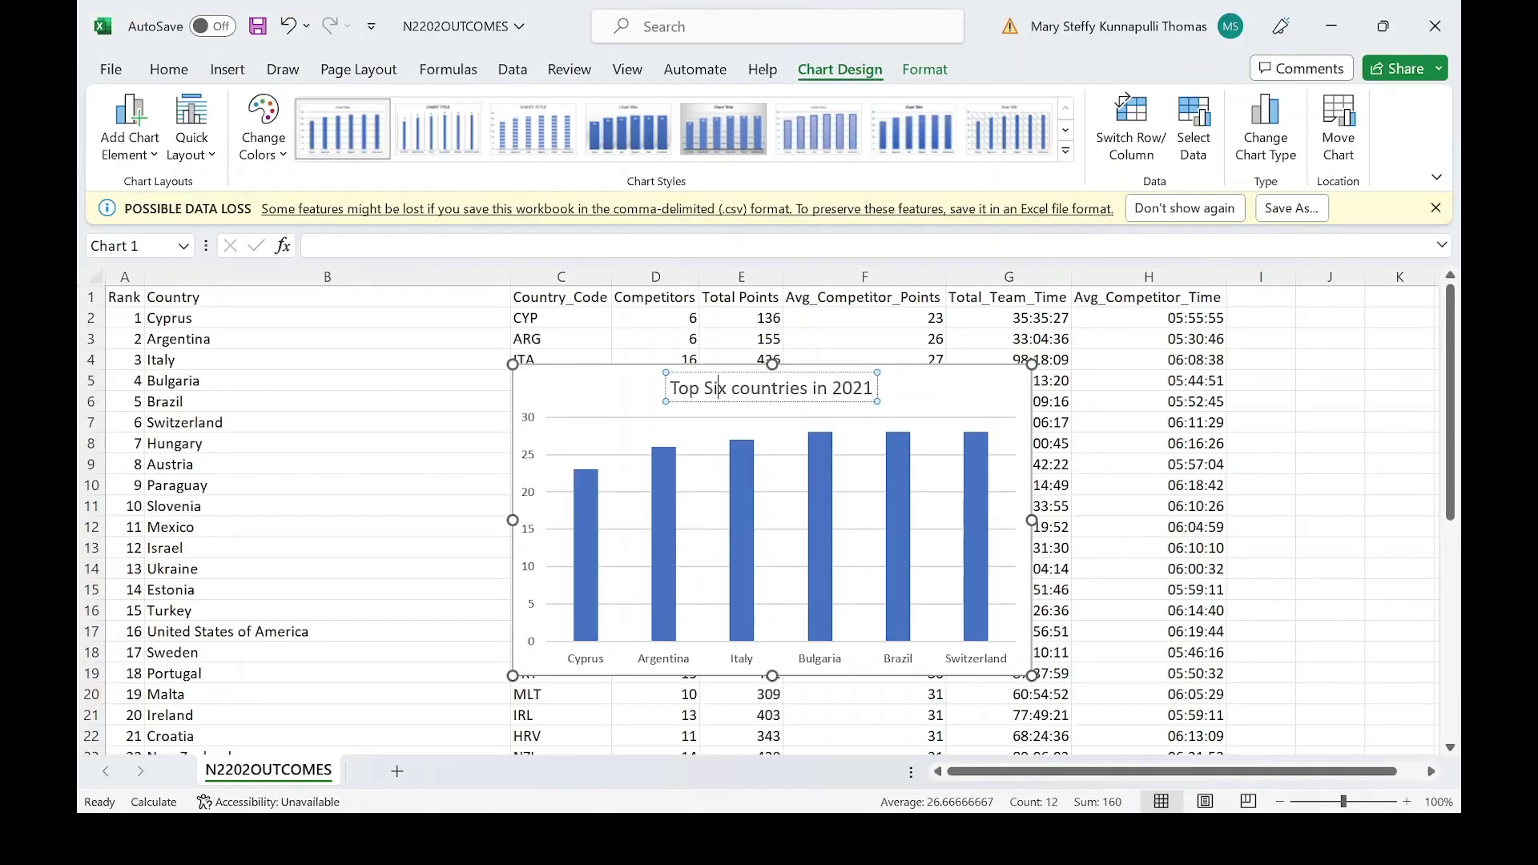
key(BackSpace)
text(C)
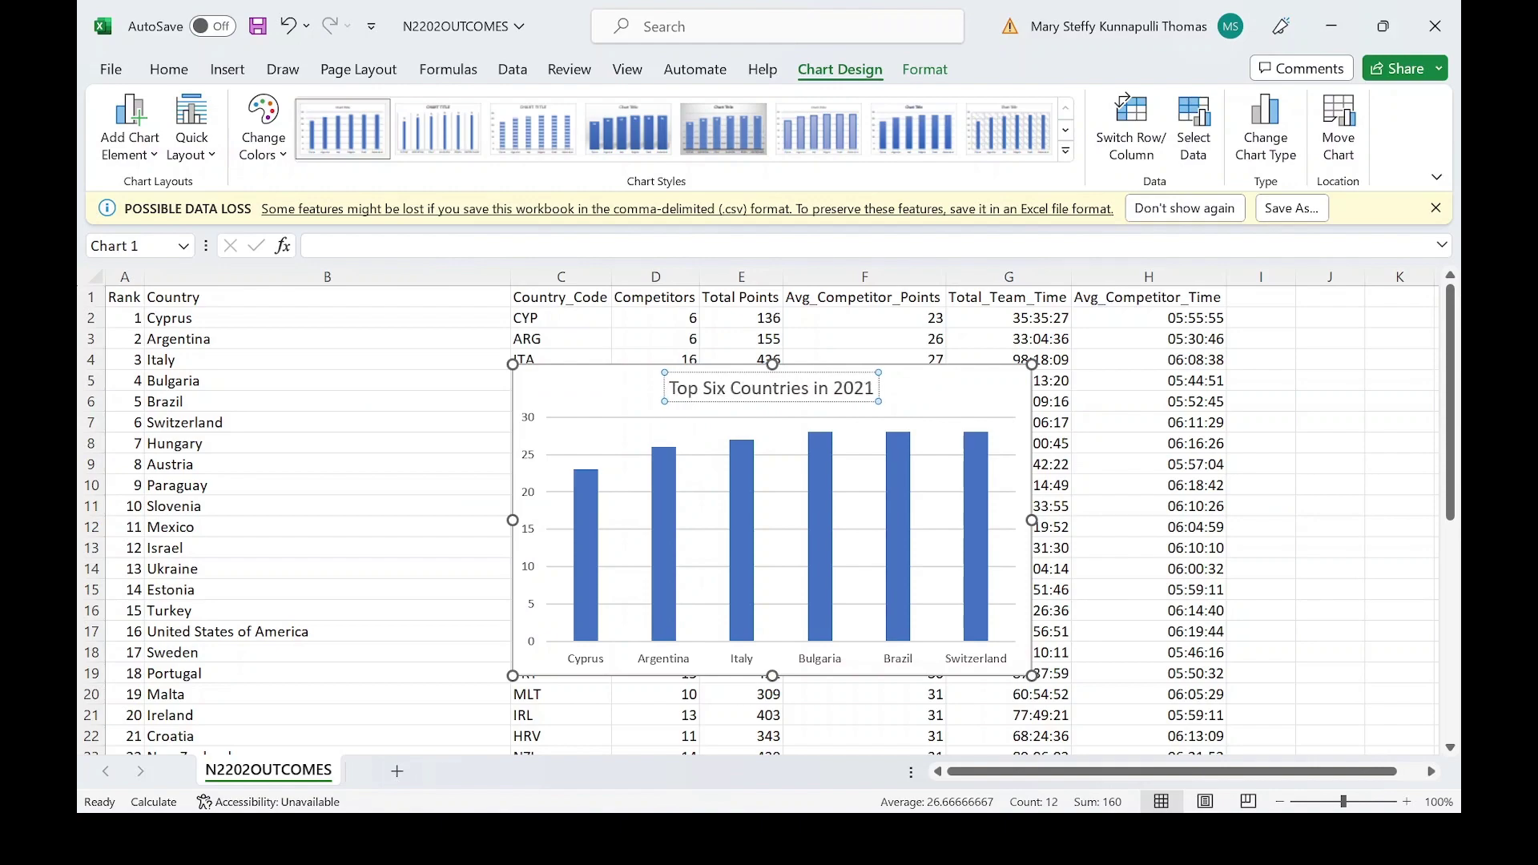
- Check question 24's labels in the question paper, return to Excel and add axis titles to the chart
key(alt+Tab)
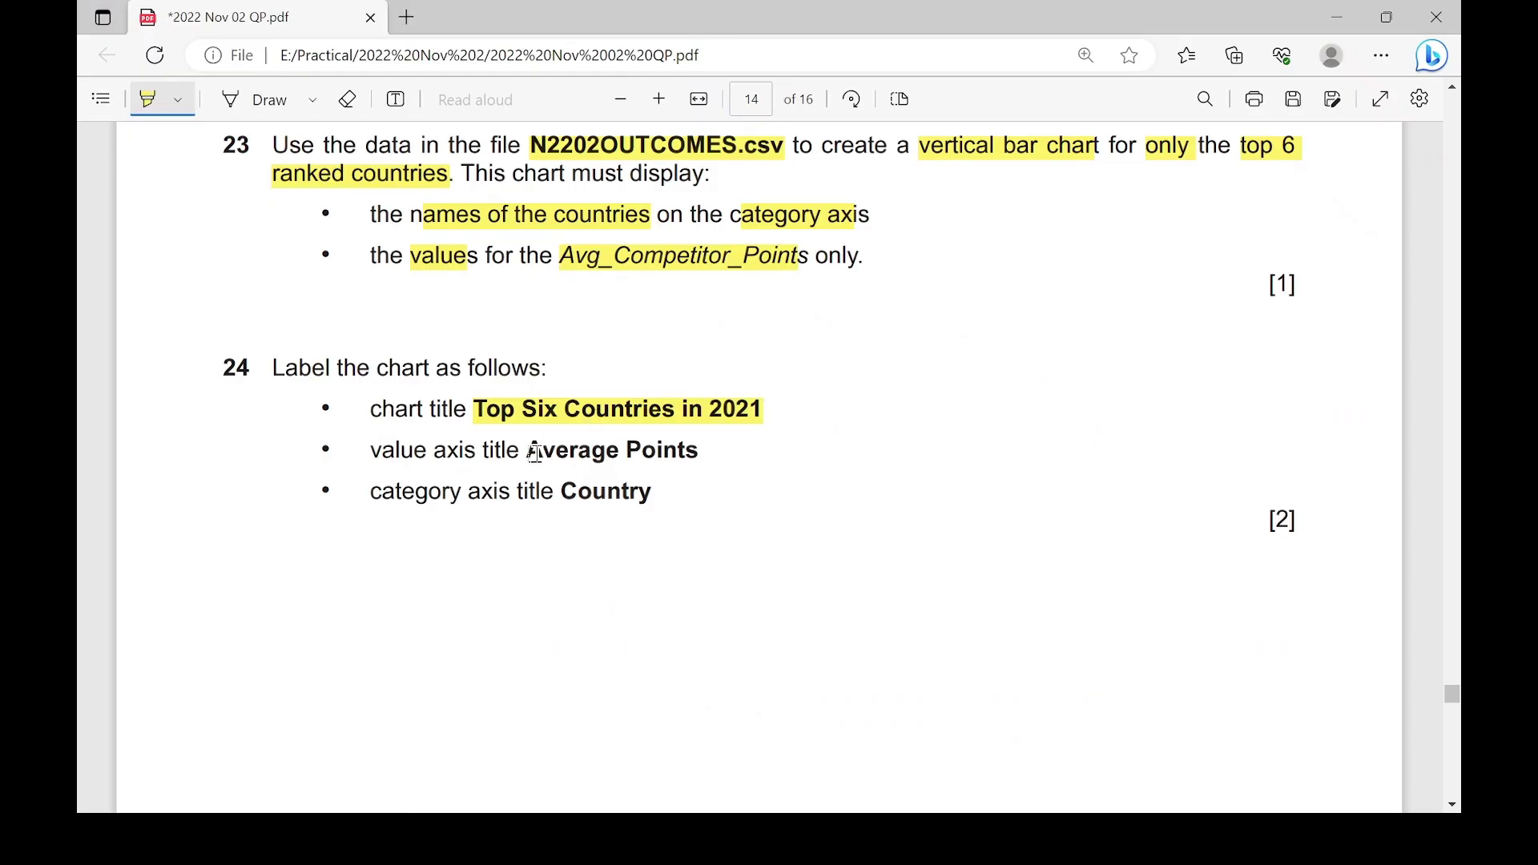
key(alt+Tab)
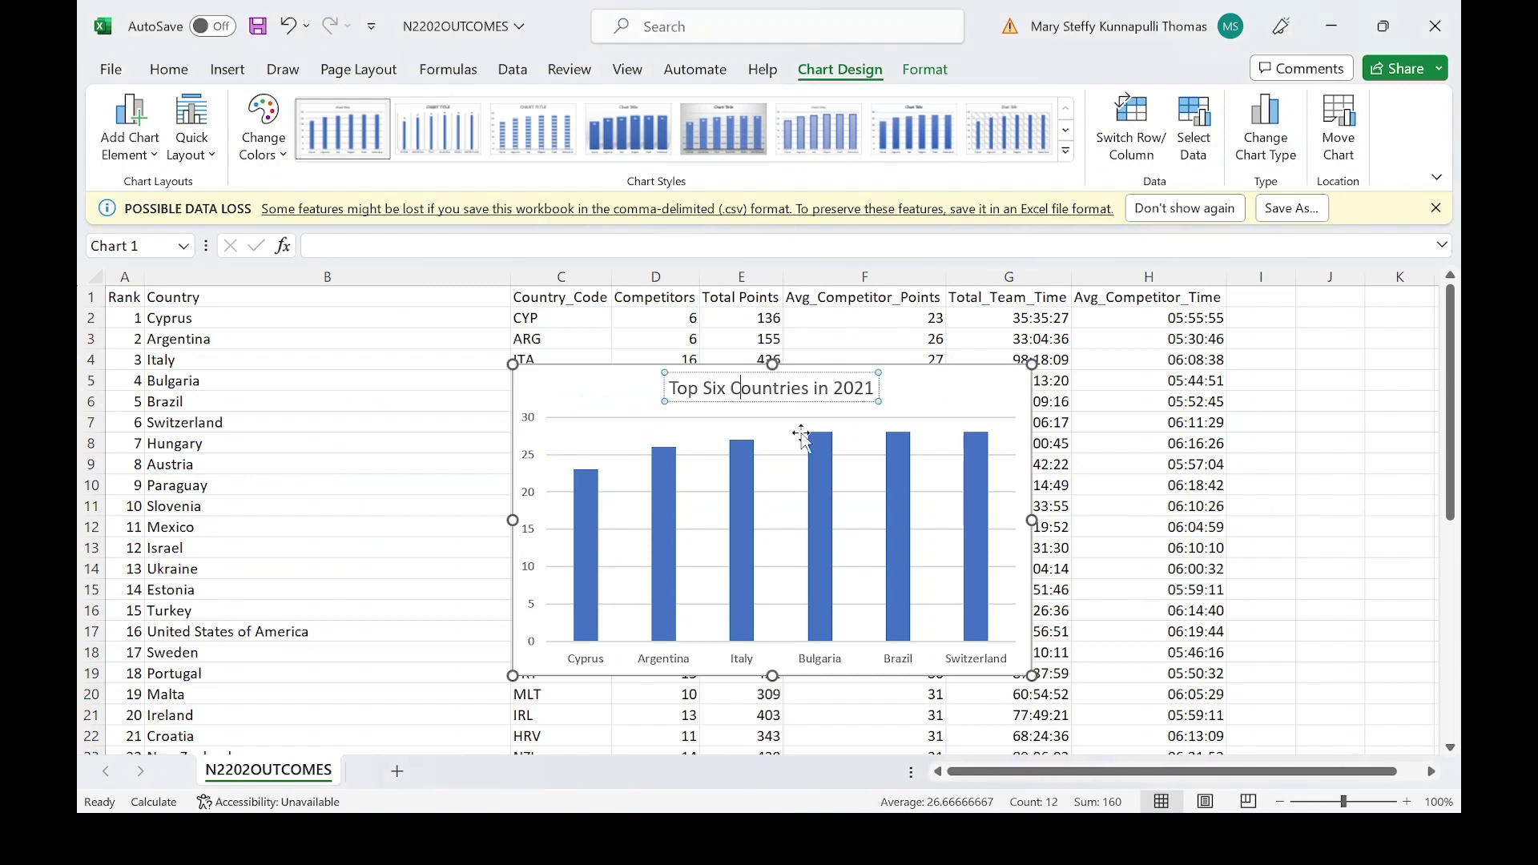
click(949, 388)
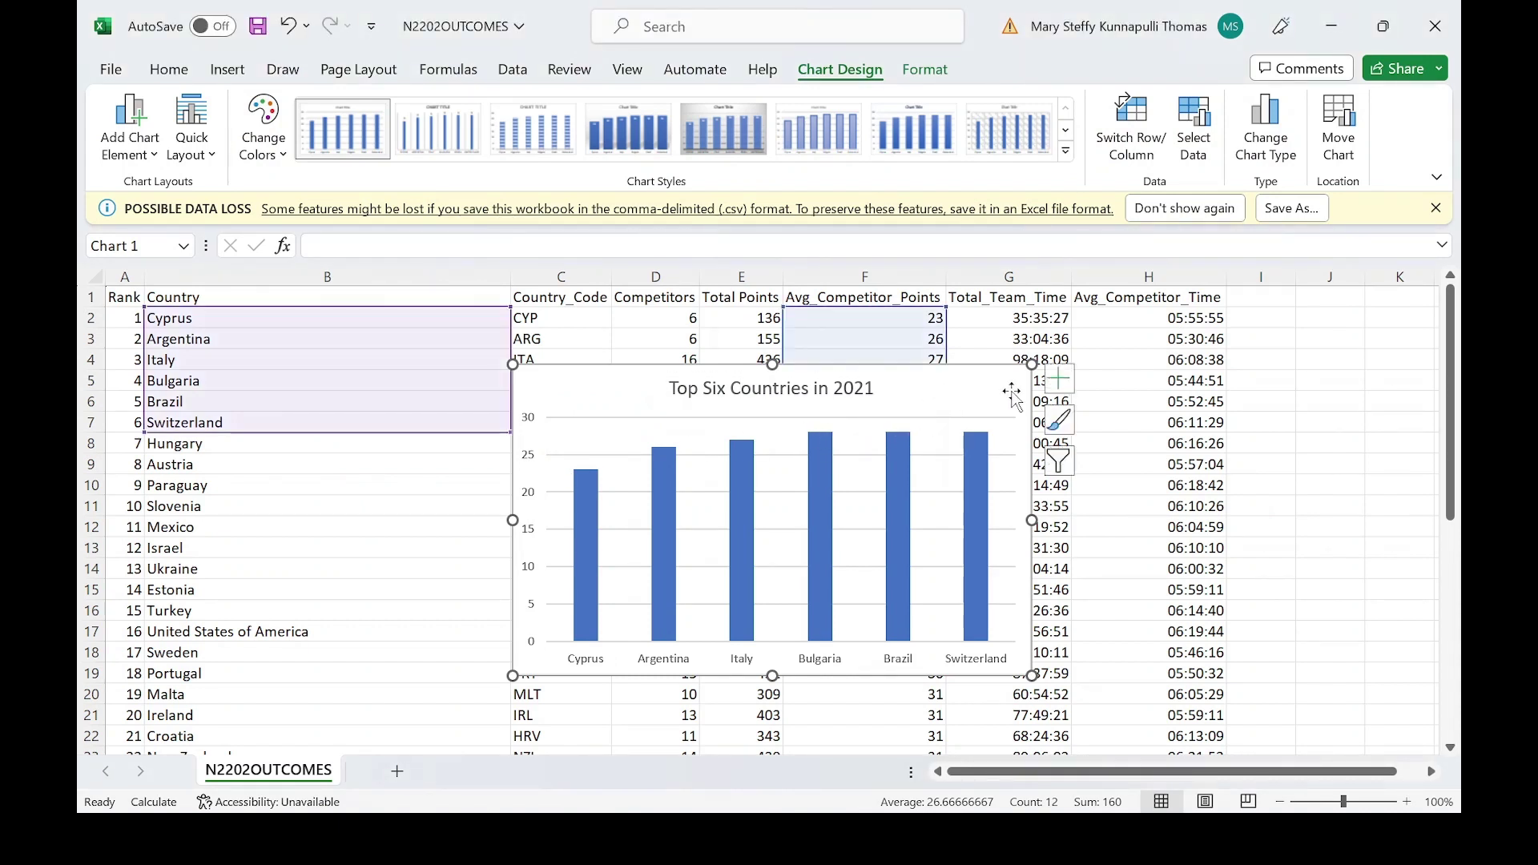
click(1059, 382)
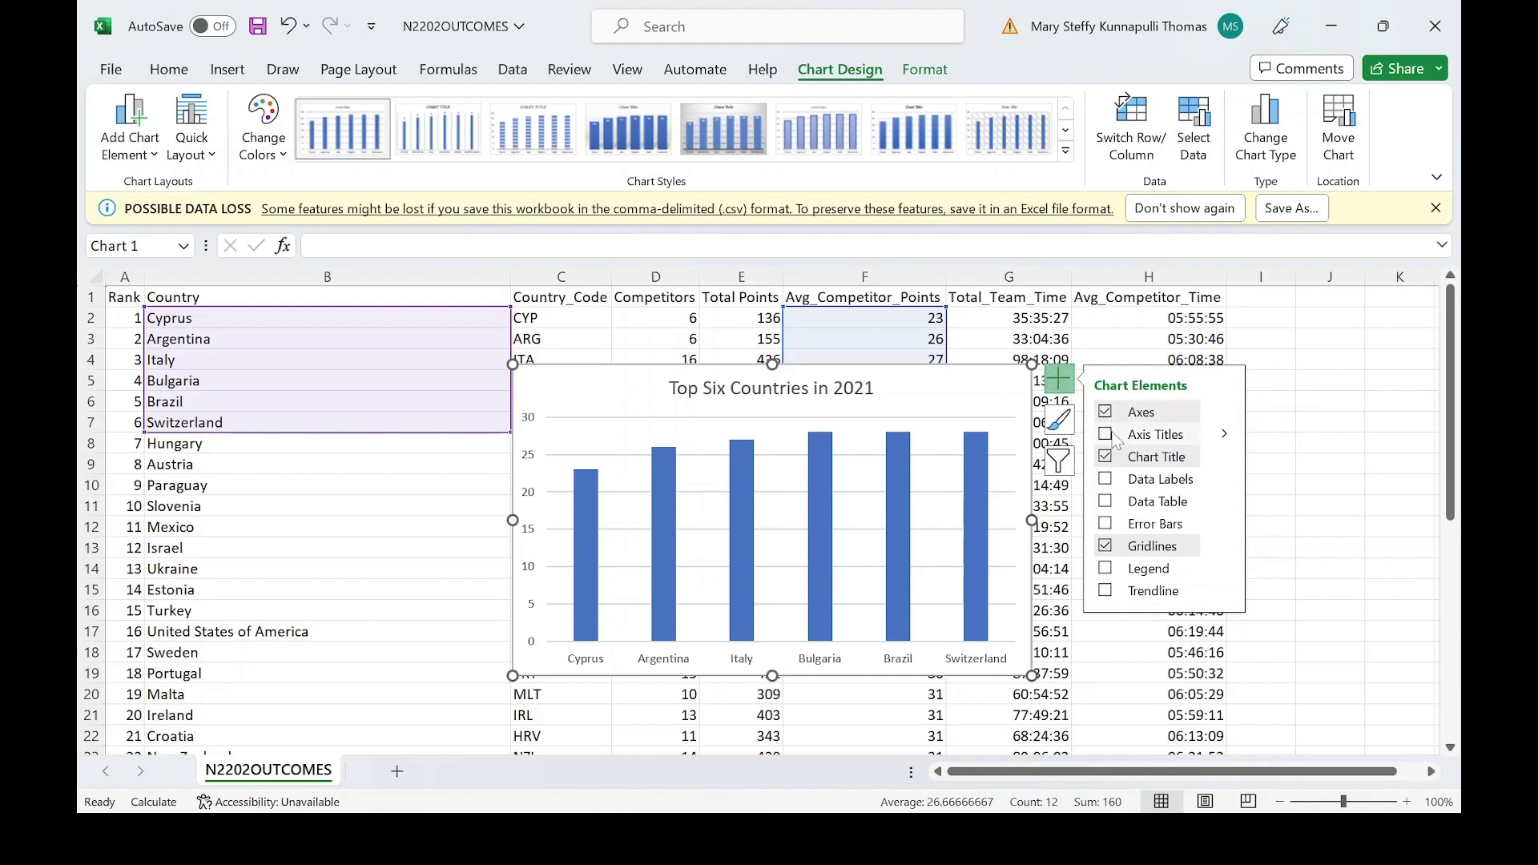
click(1106, 435)
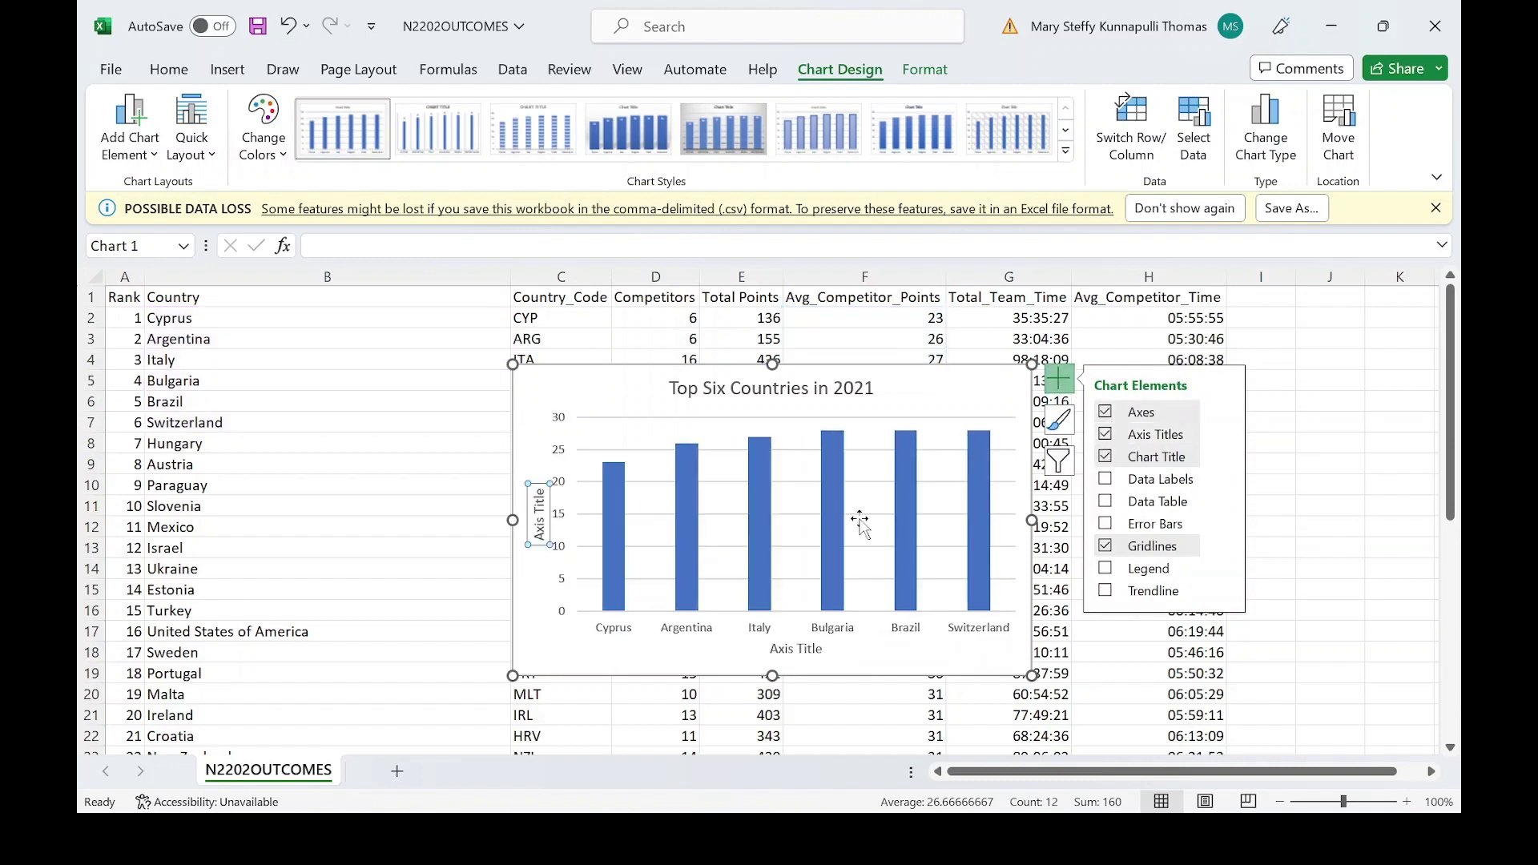
- Switch to the question paper and highlight the value axis title "Average Points" in question 24
key(alt+Tab)
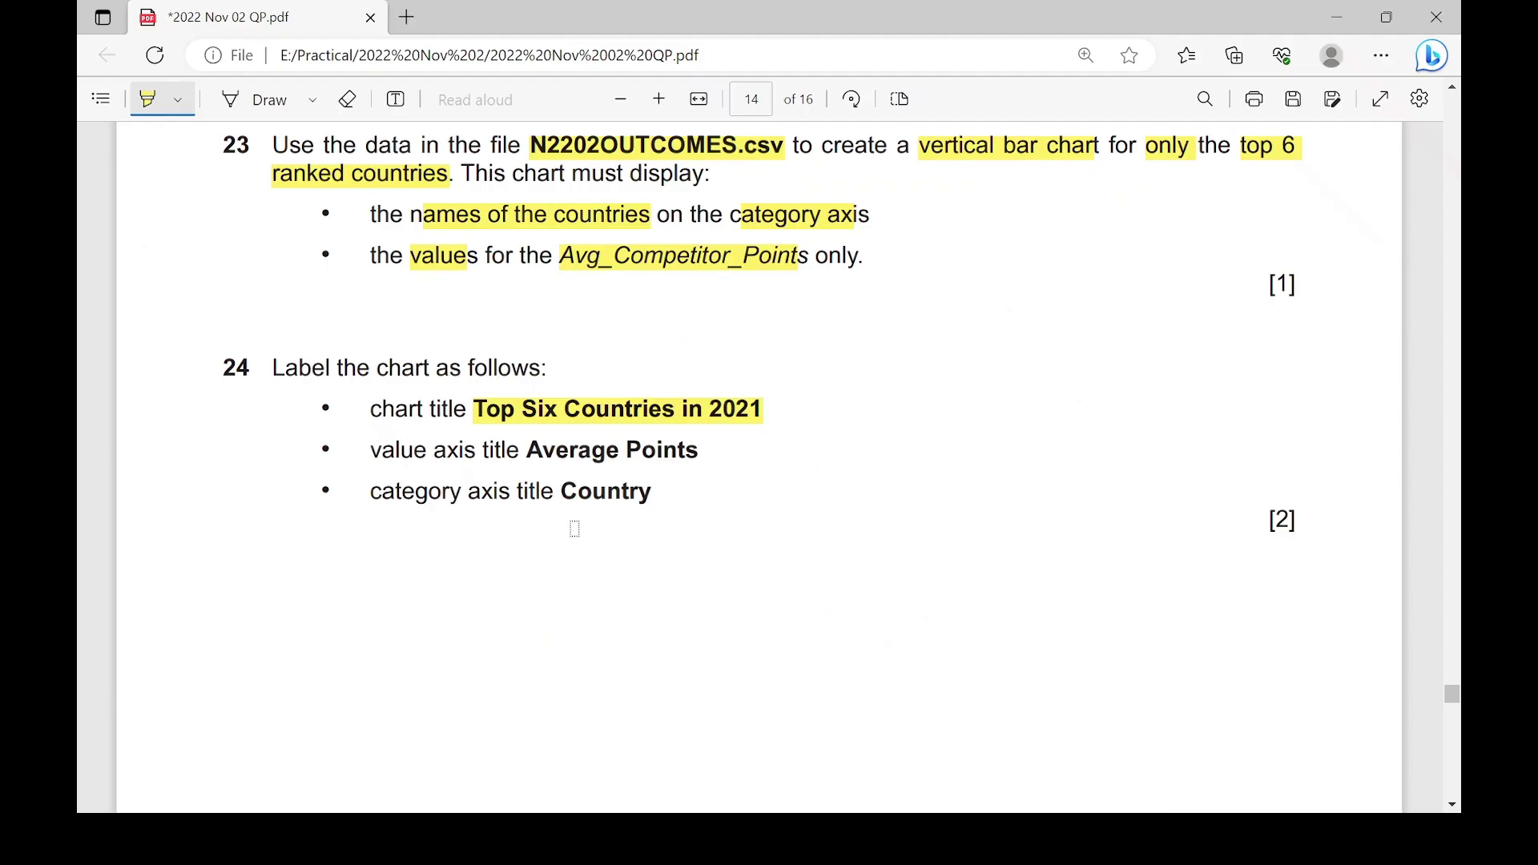
mouse_move(526, 458)
mouse_down()
mouse_move(652, 490)
mouse_move(690, 450)
mouse_up()
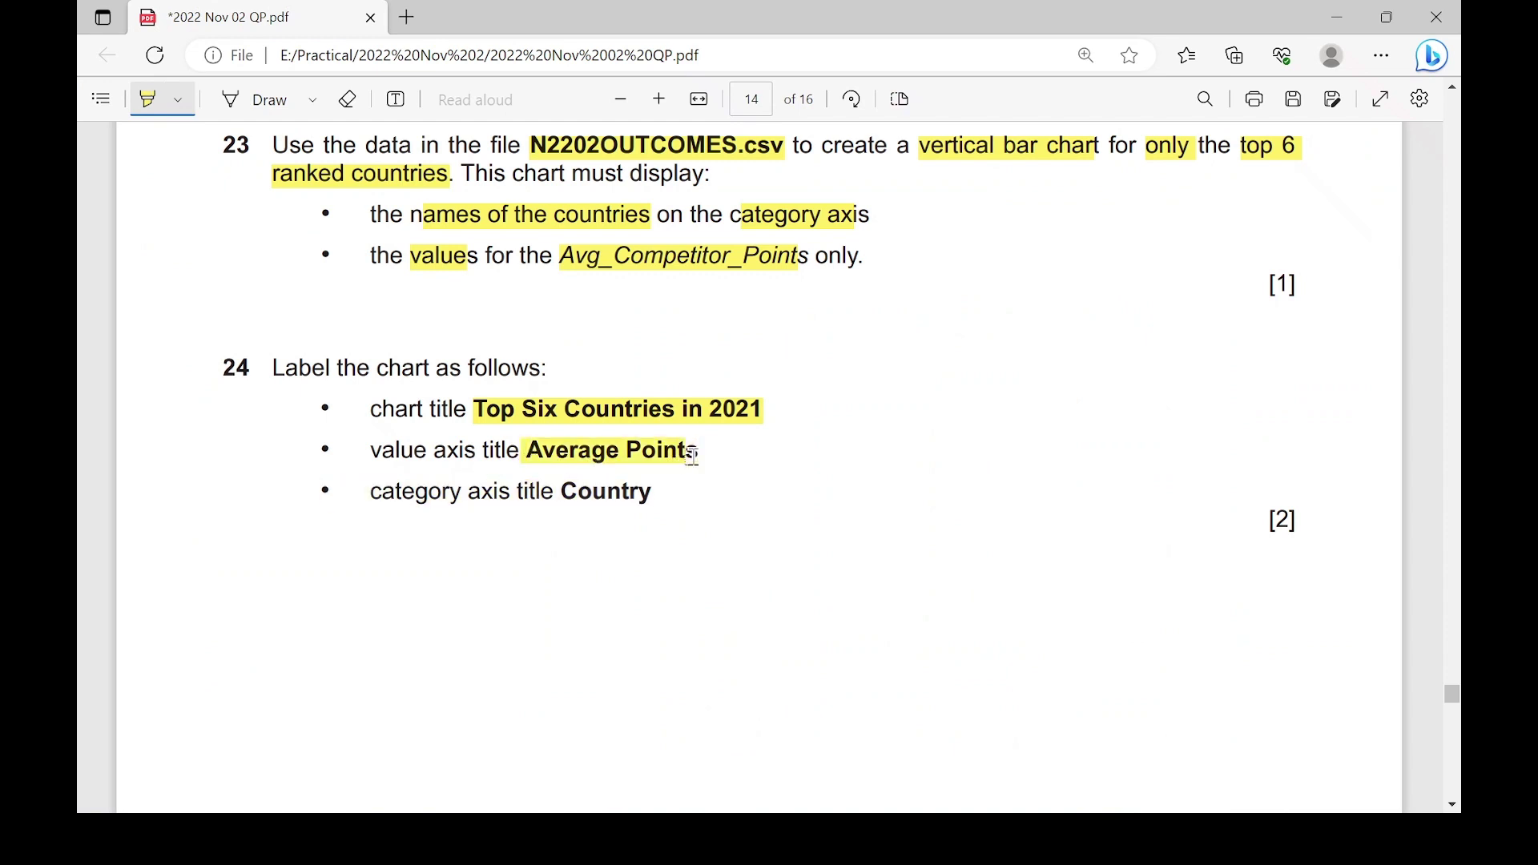
- Switch to Excel and replace the placeholder value axis title with "Average Points"
key(alt+Tab)
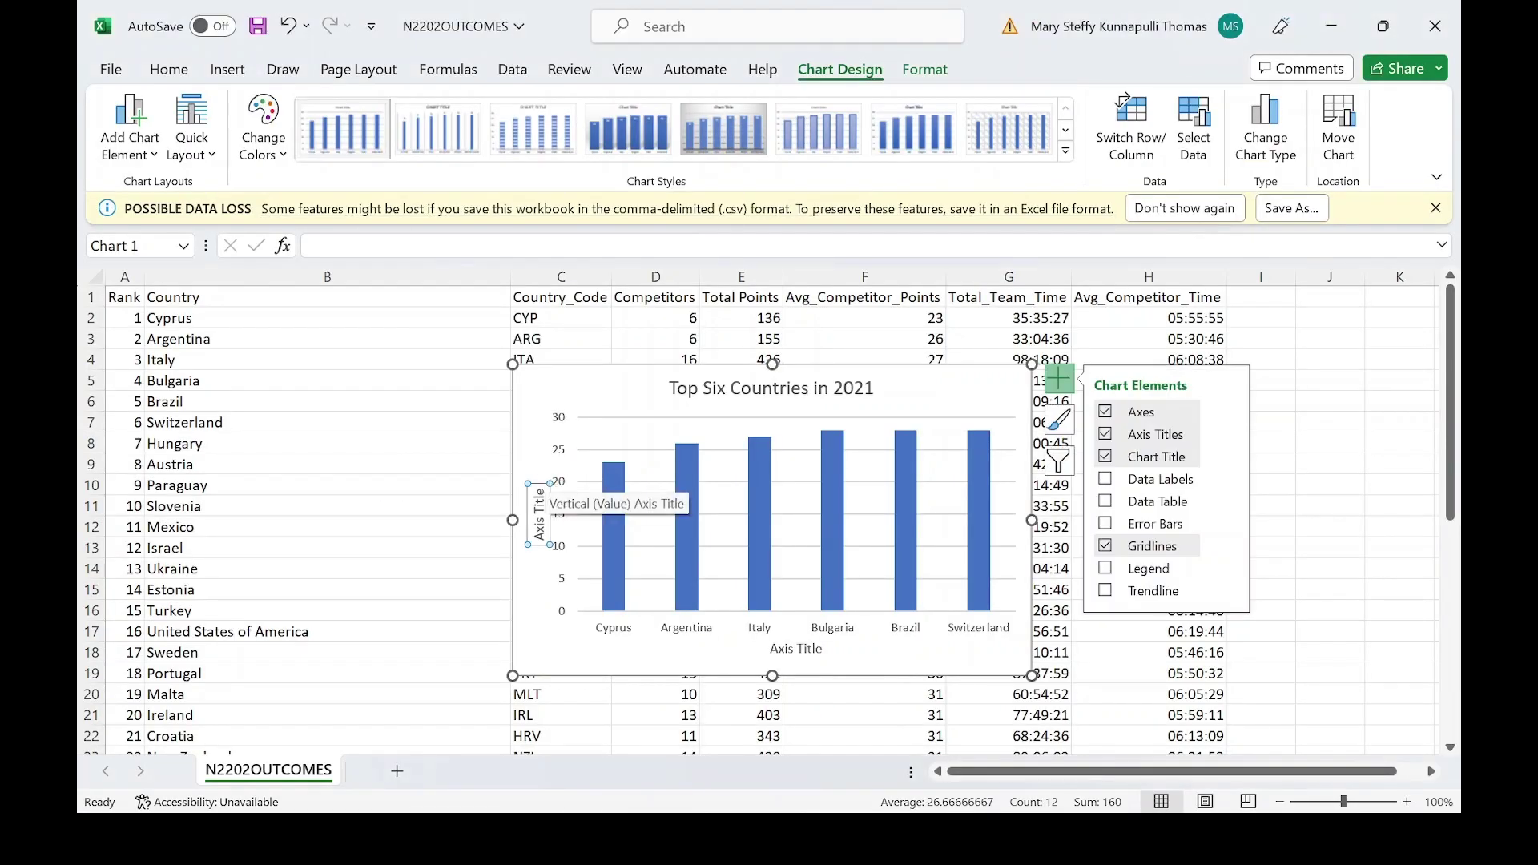
double_click(538, 498)
triple_click(539, 517)
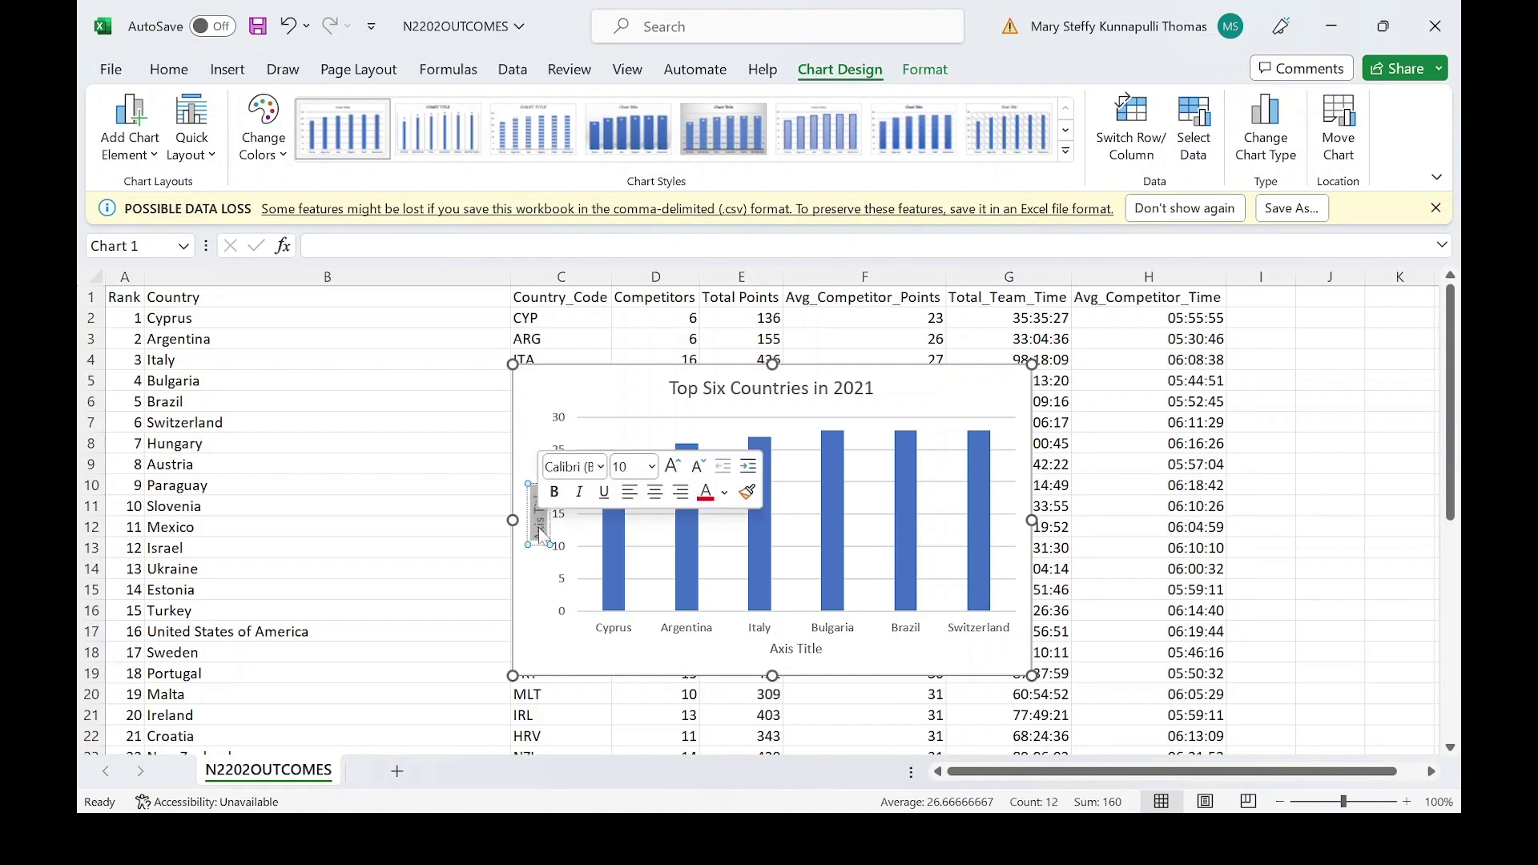
text(Average)
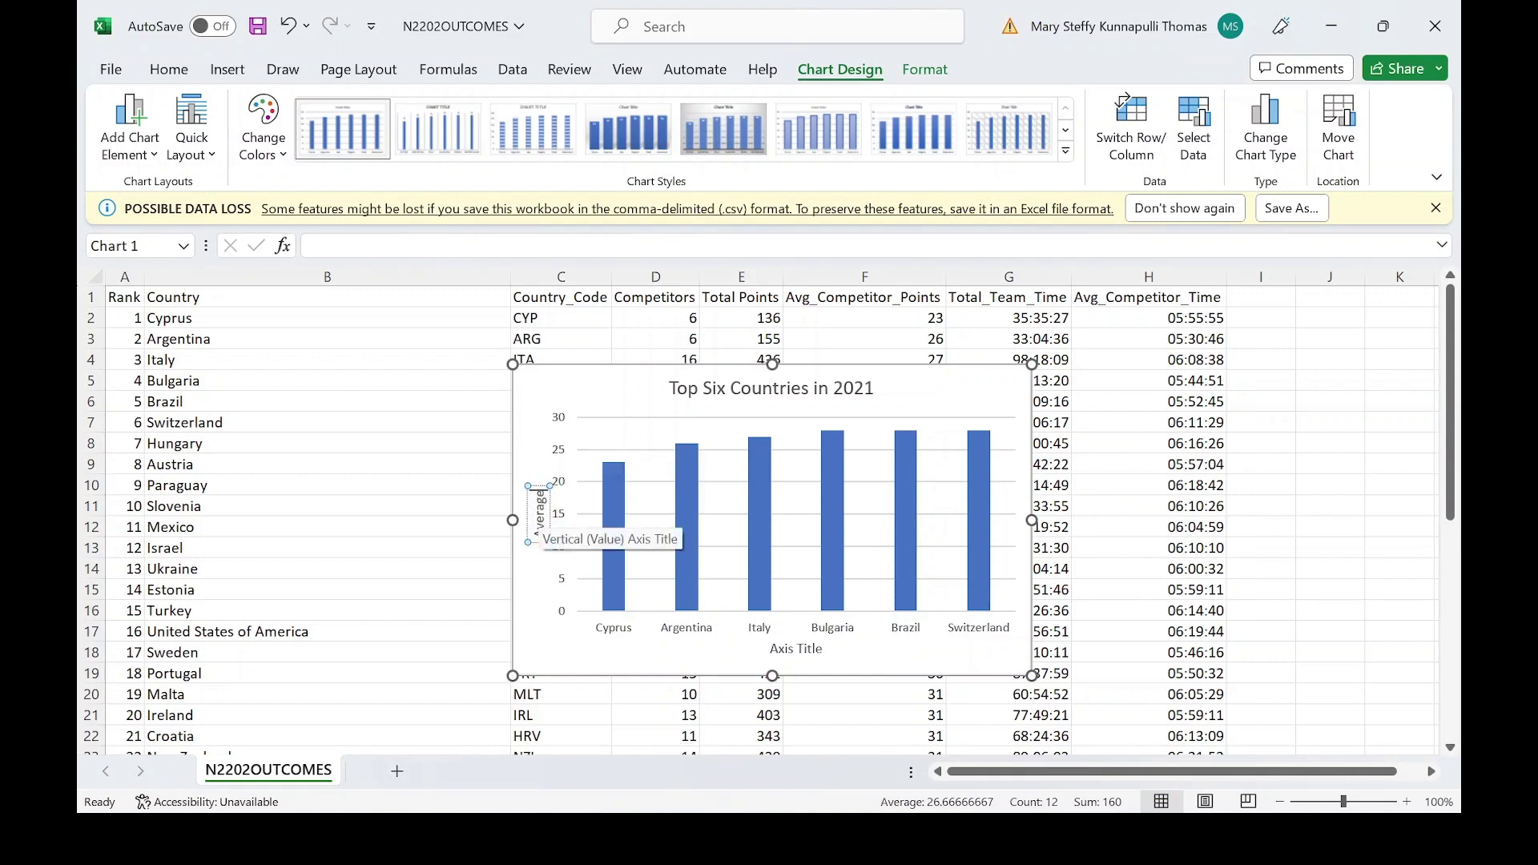
text( Points)
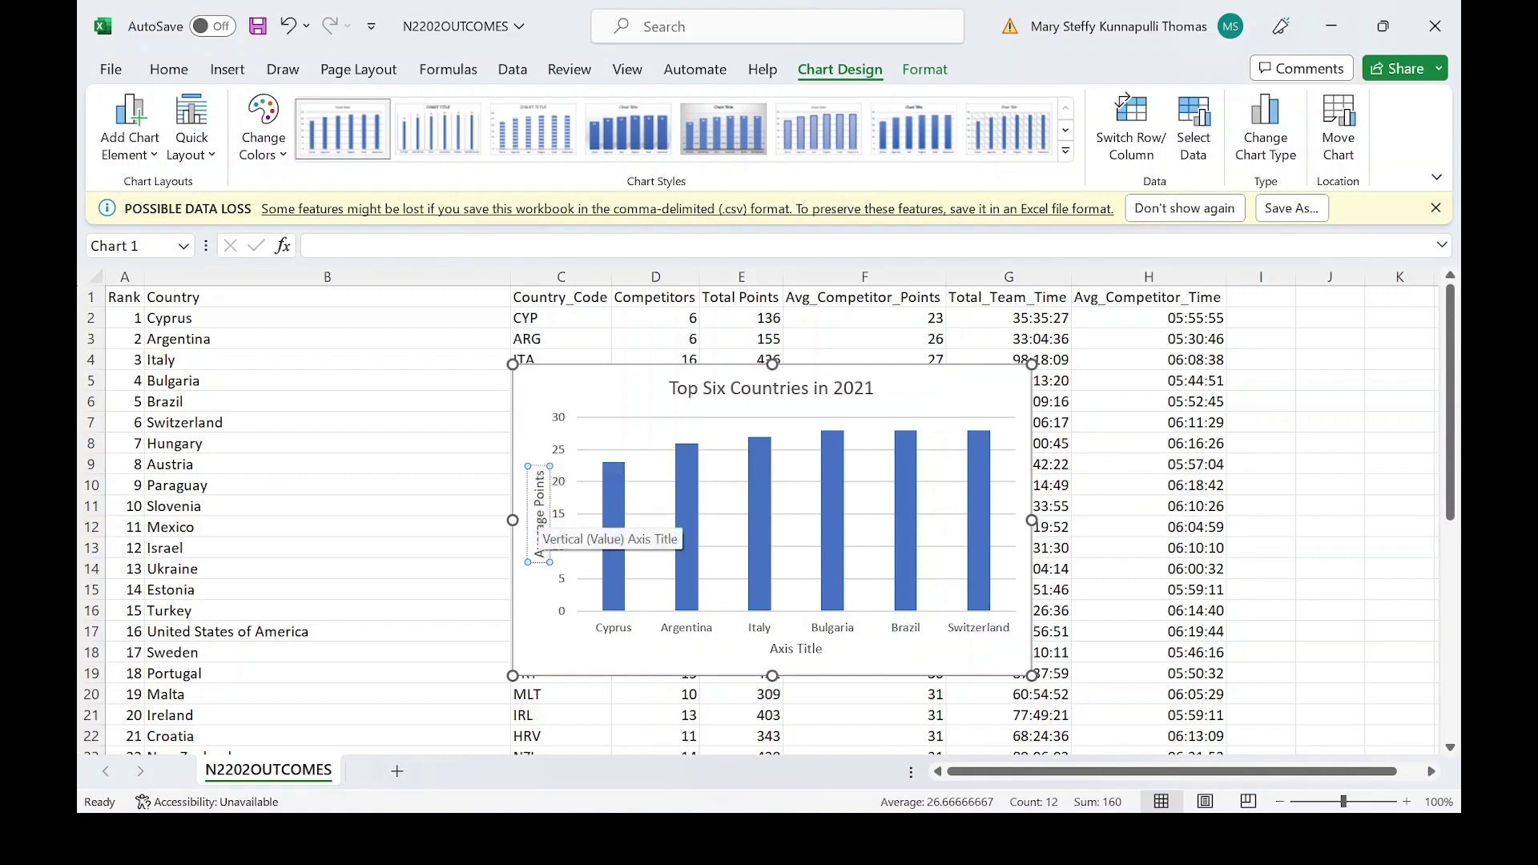
- Highlight "Country" in question 24 of the question paper, return to Excel and set the category axis title to "Country"
key(alt+Tab)
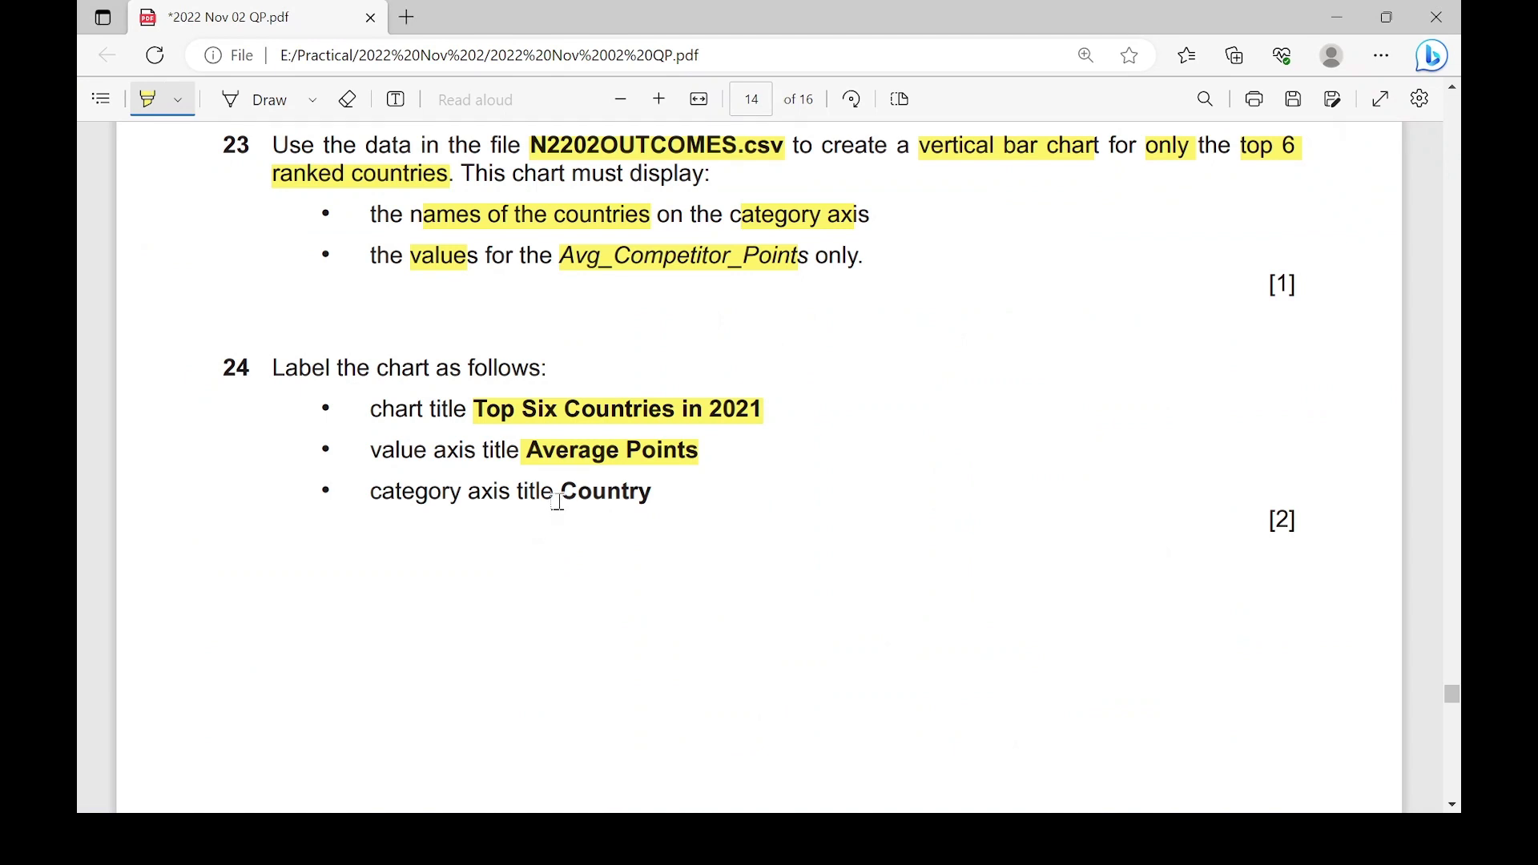
drag(559, 502, 645, 503)
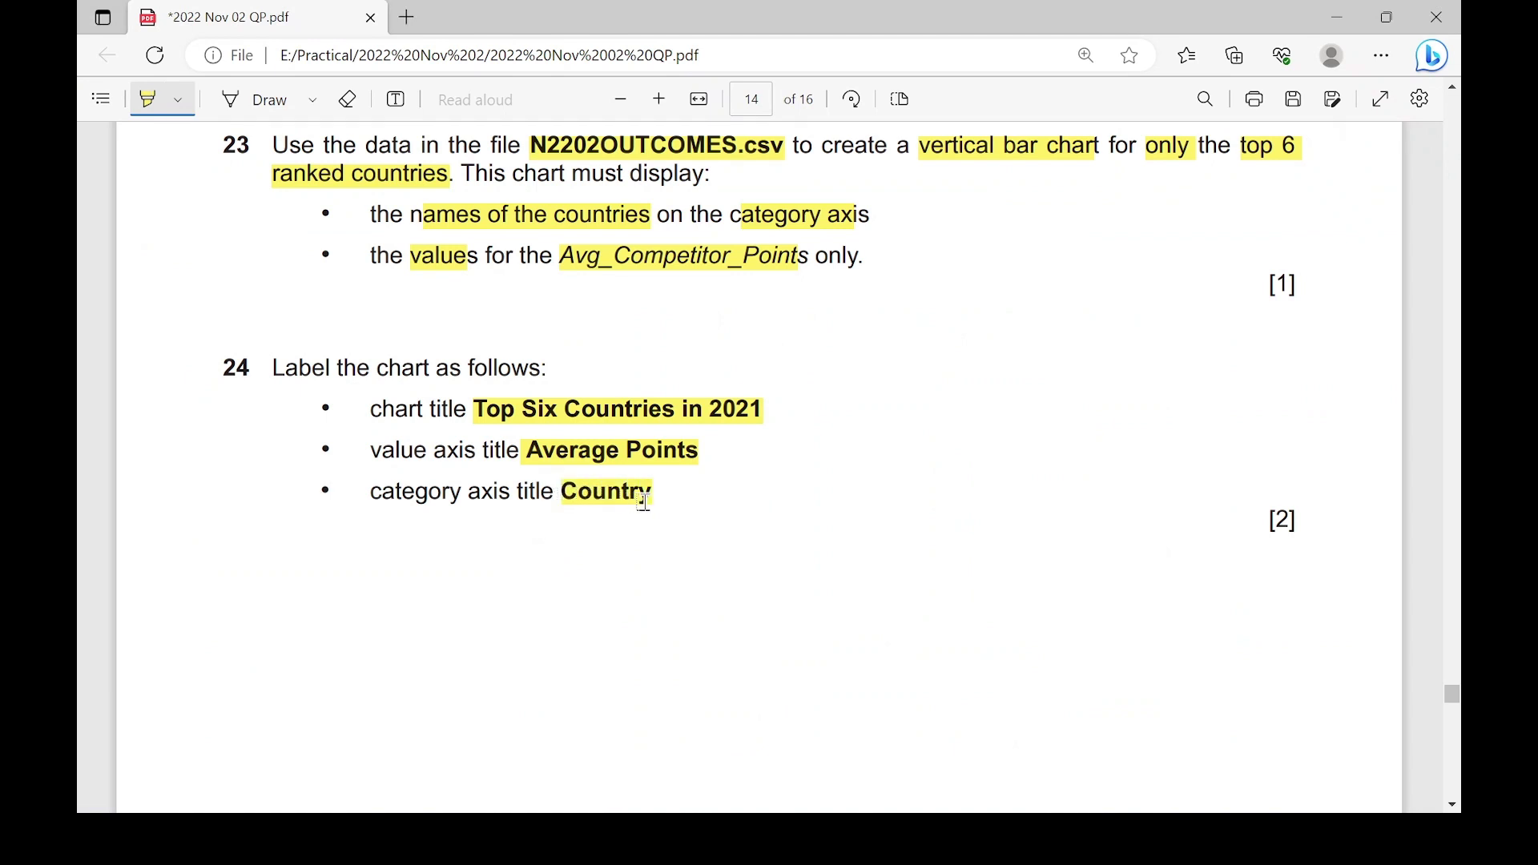
key(alt+Tab)
click(795, 649)
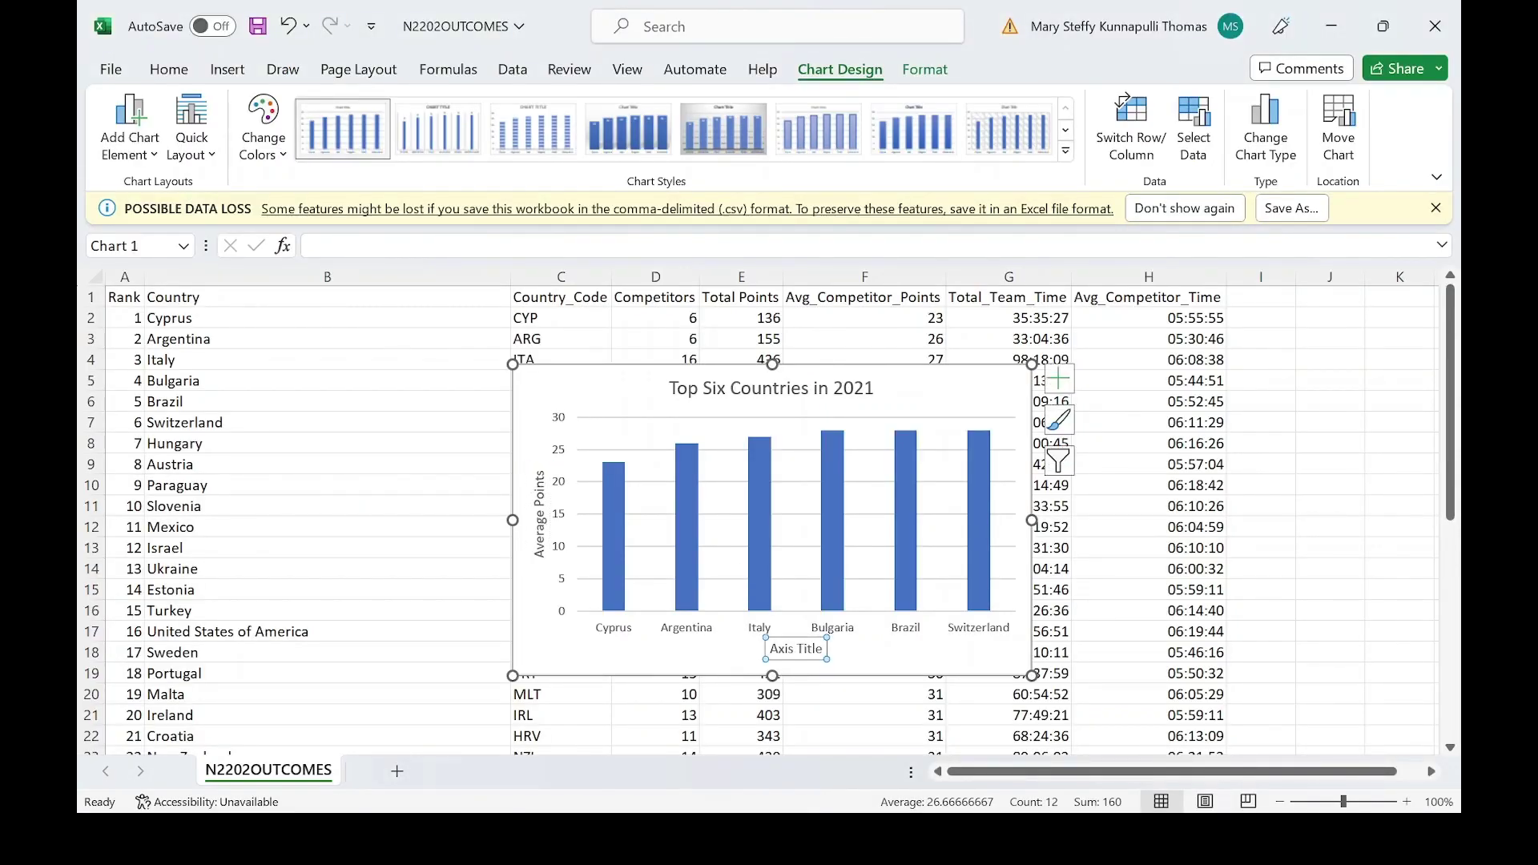
key(ctrl+1)
click(785, 649)
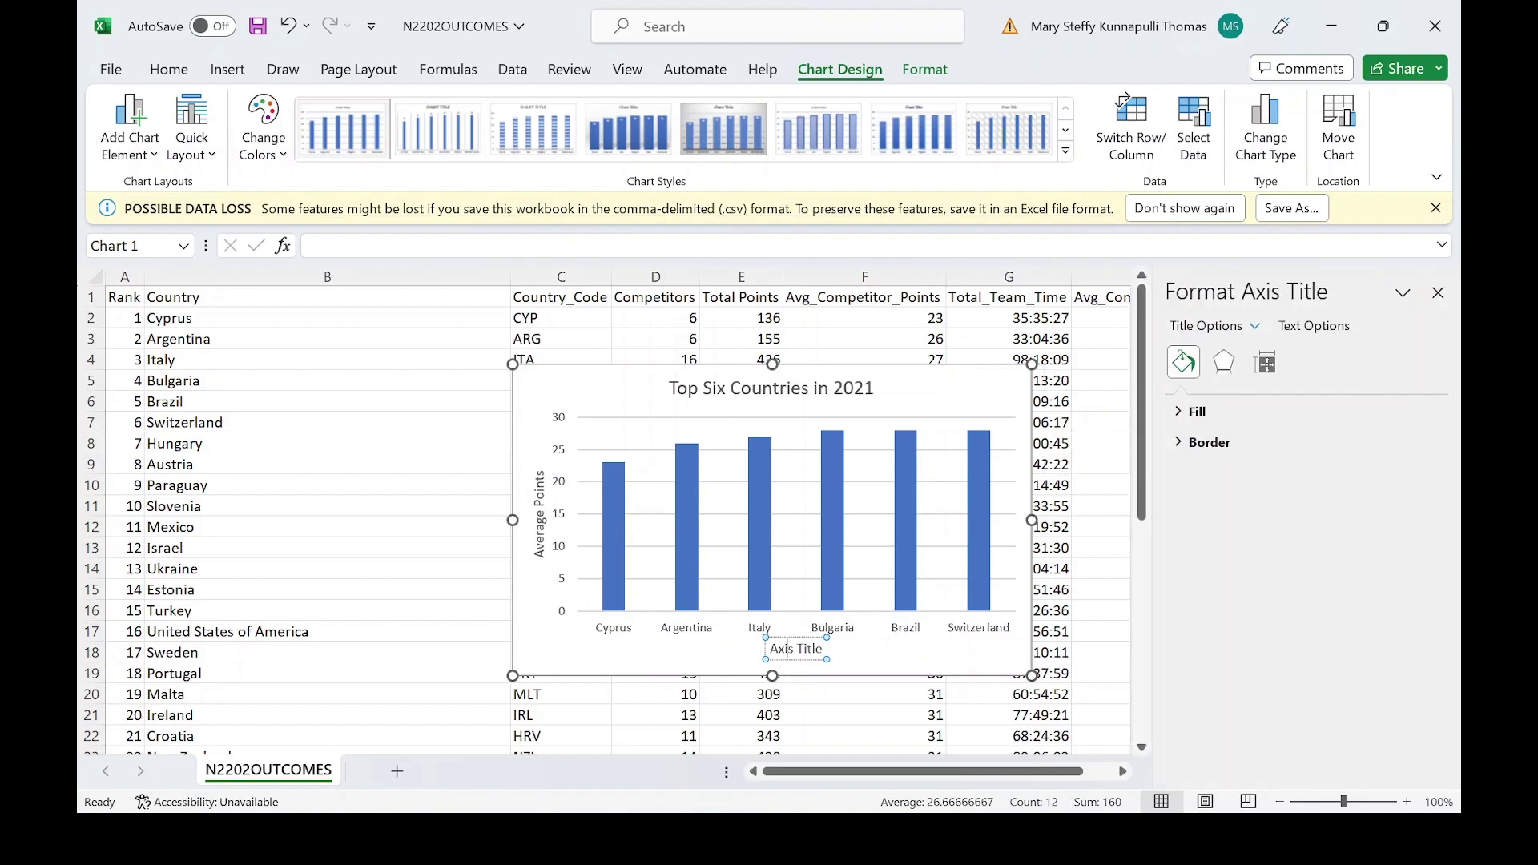
triple_click(787, 650)
text(Country)
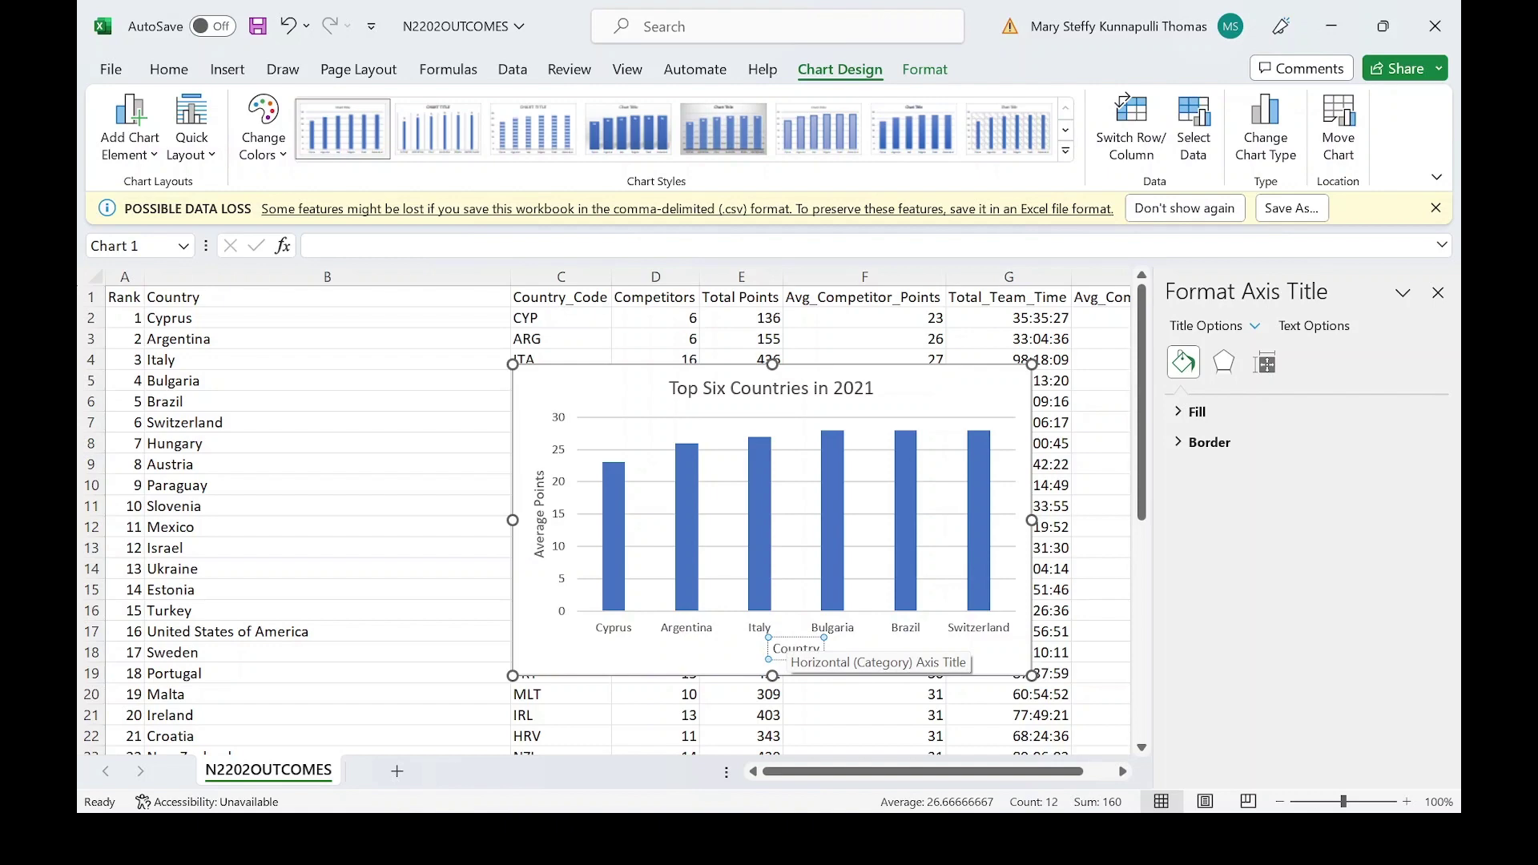
click(1438, 292)
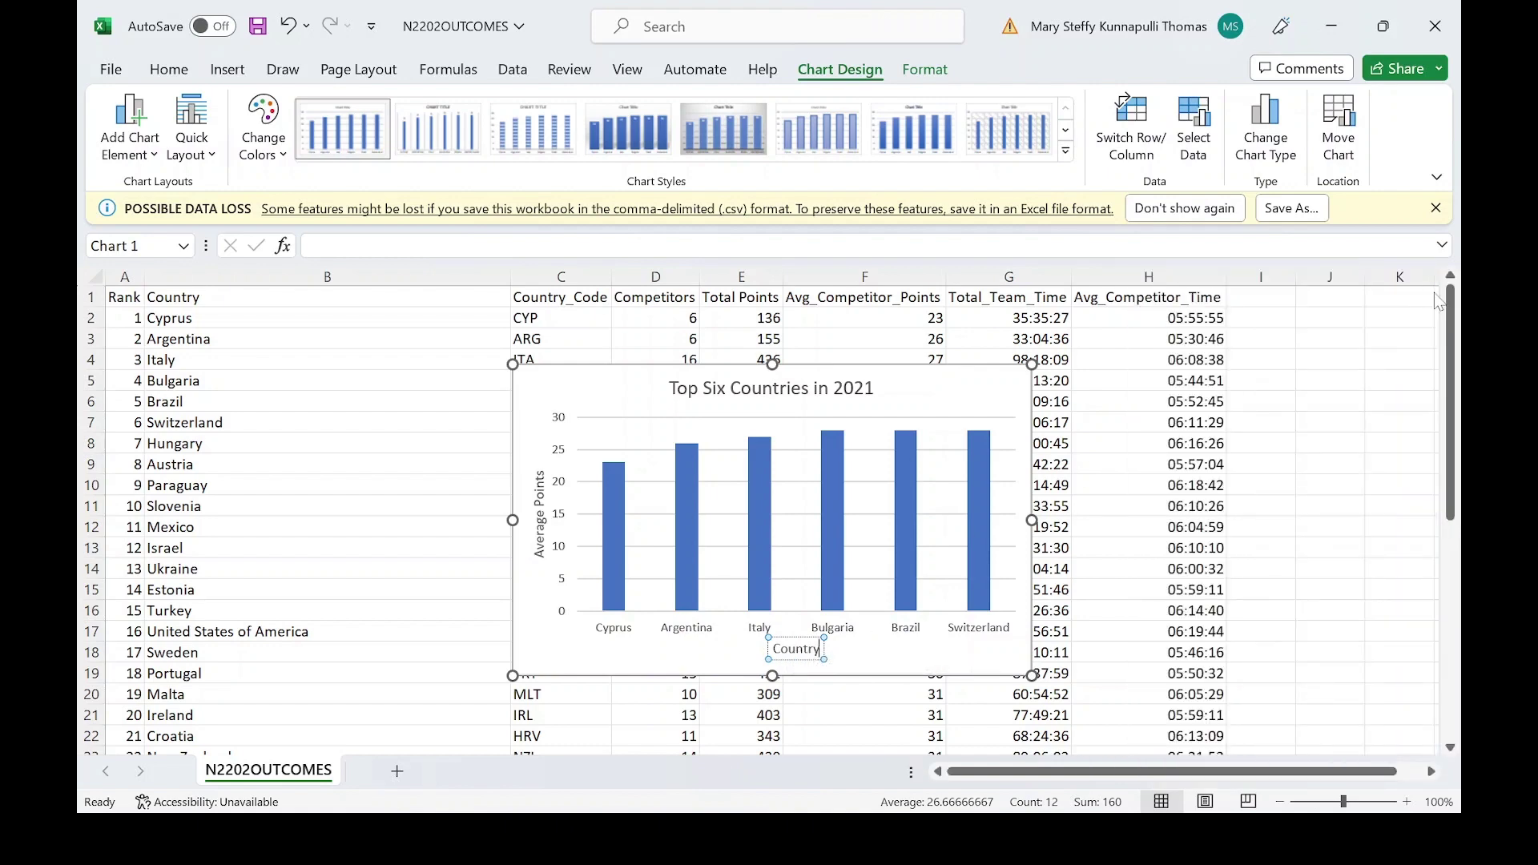
- Switch to the question paper and highlight "data values at the top of each" in question 25
key(alt+Tab)
scroll(809, 422, down, 10)
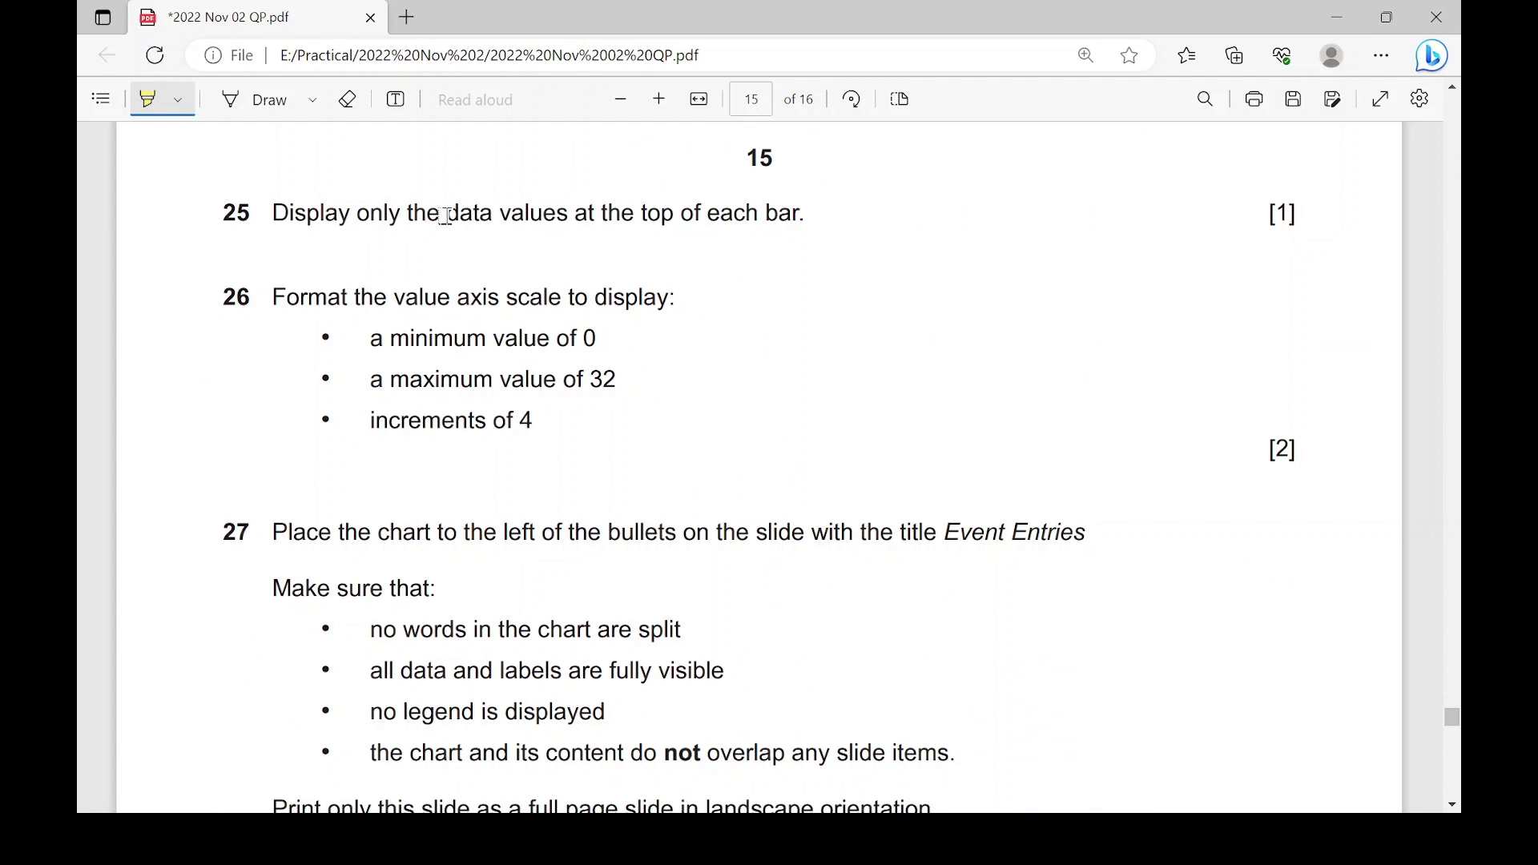
drag(443, 215, 759, 215)
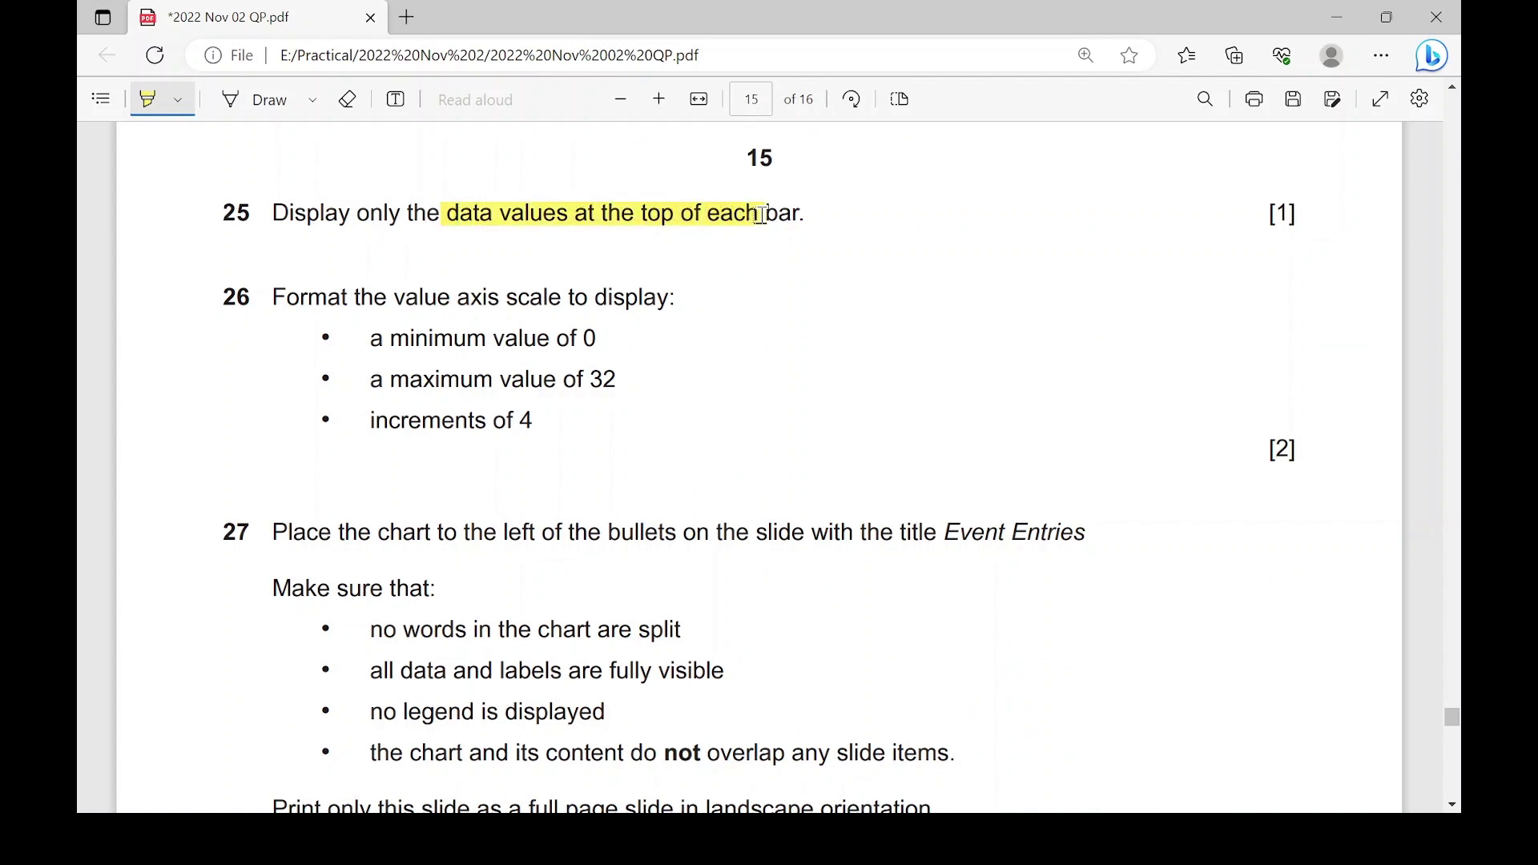
- Return to Excel and add data labels to the bars of the chart
key(alt+Tab)
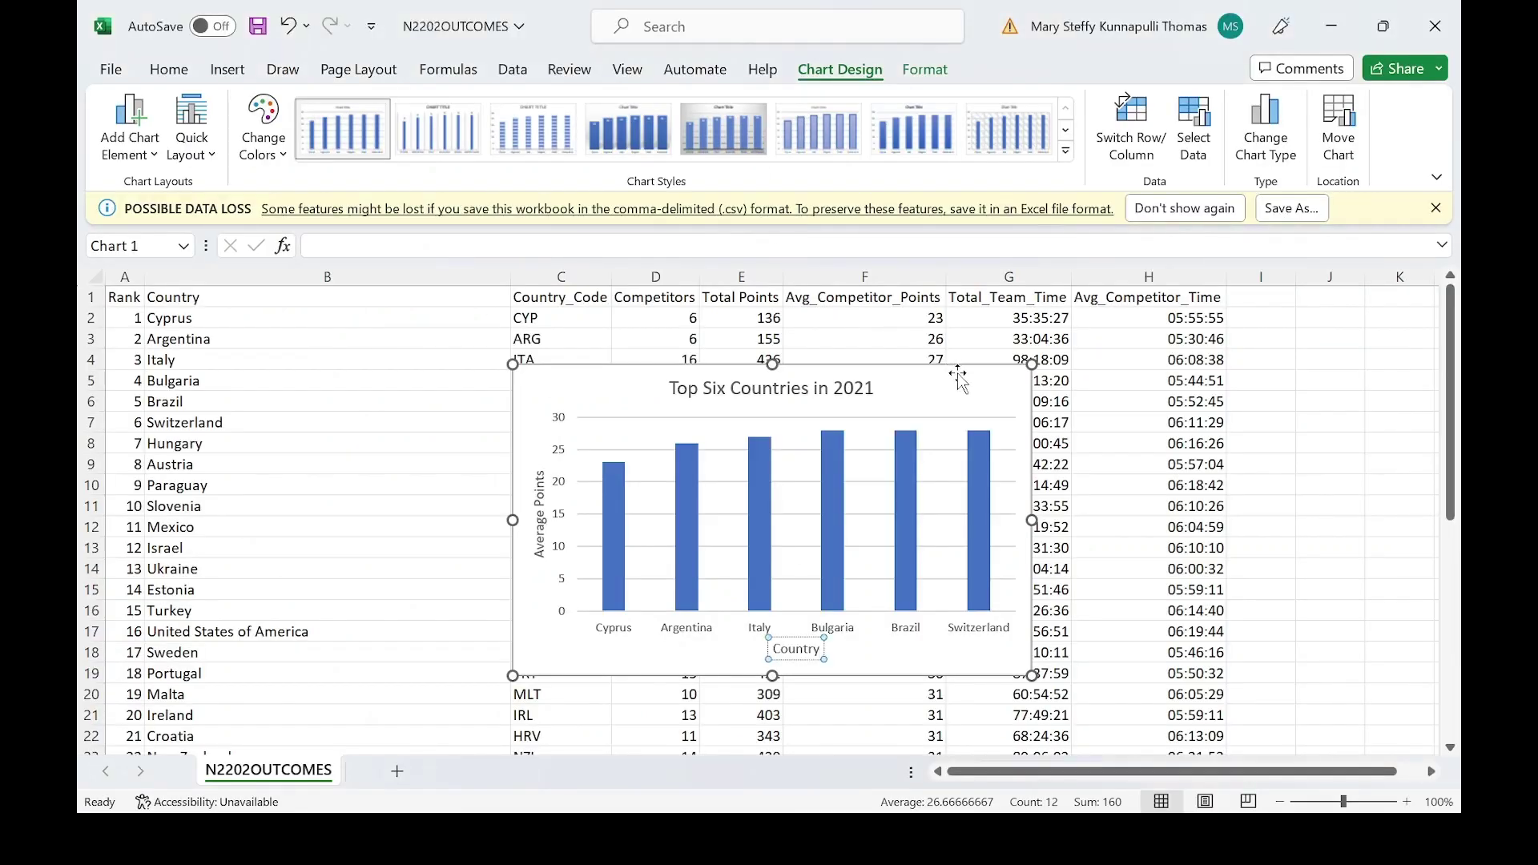
click(958, 377)
click(1063, 387)
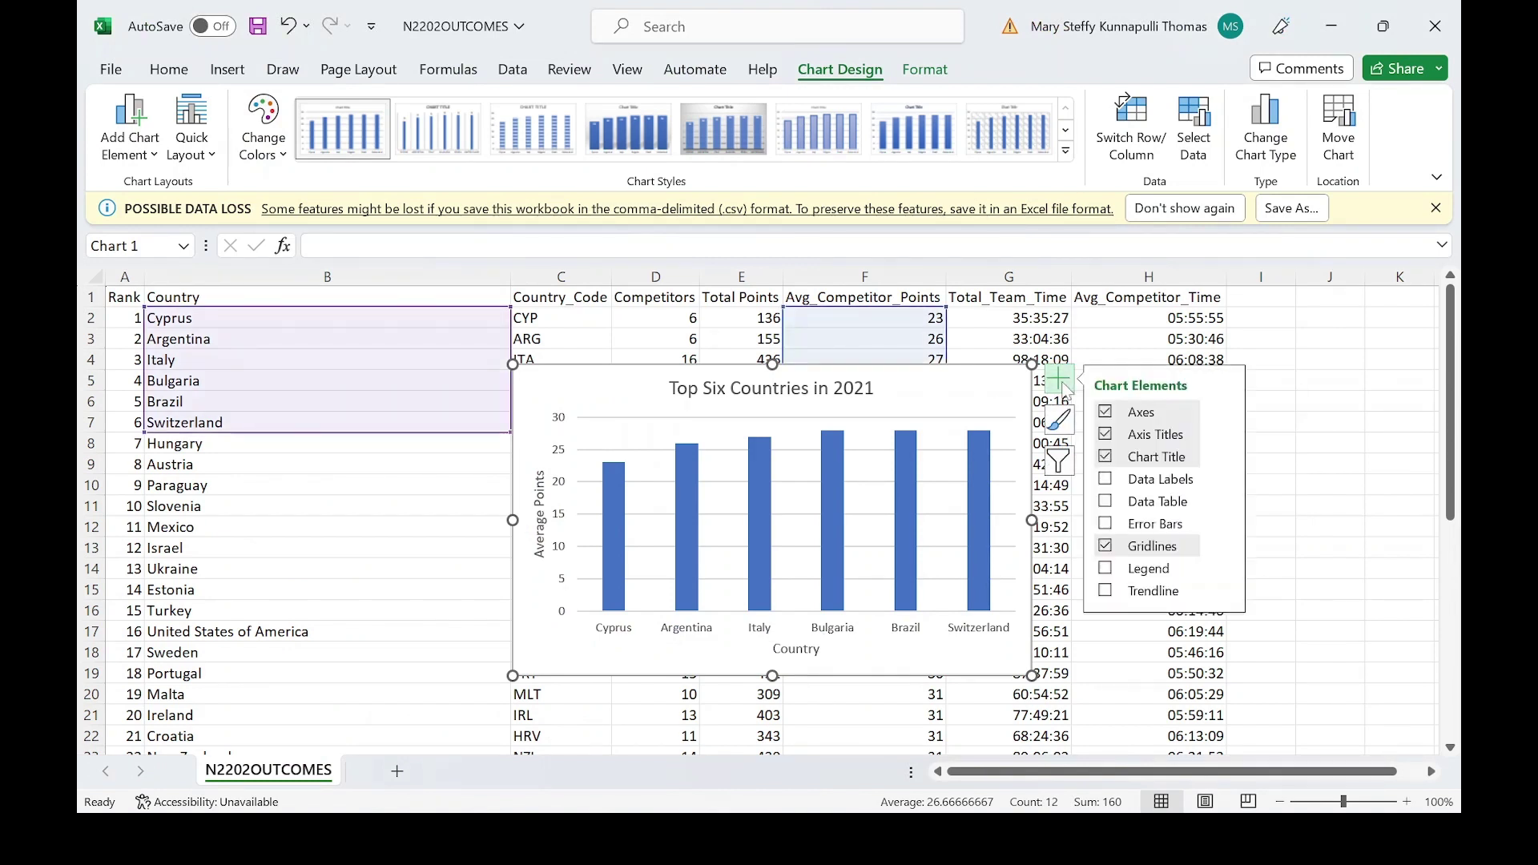
click(1106, 480)
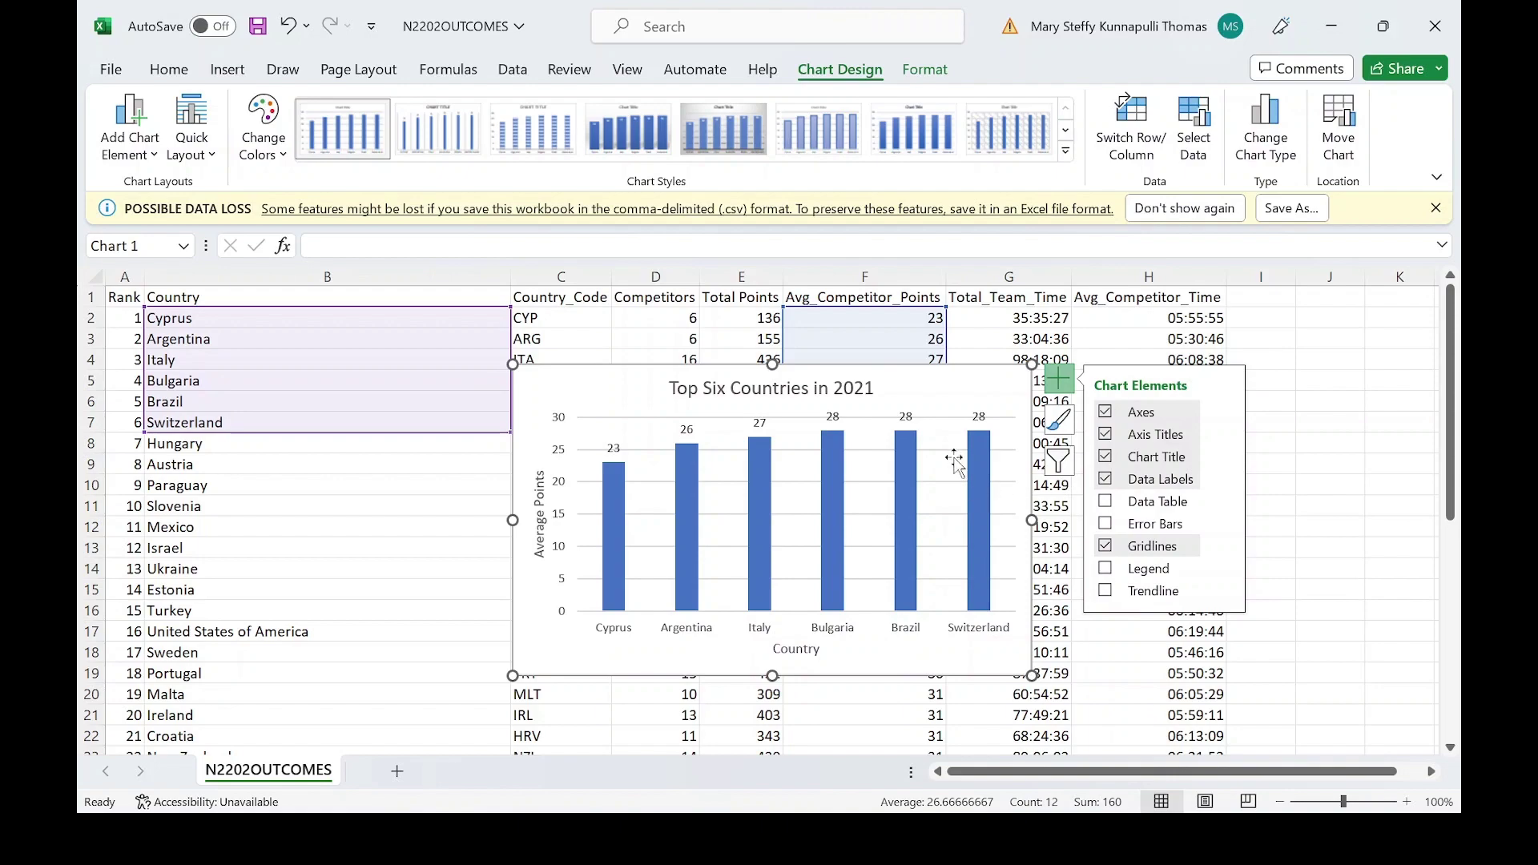
- Highlight "value axis" in question 26 of the question paper, return to Excel and open the vertical value axis's formatting options
key(alt+Tab)
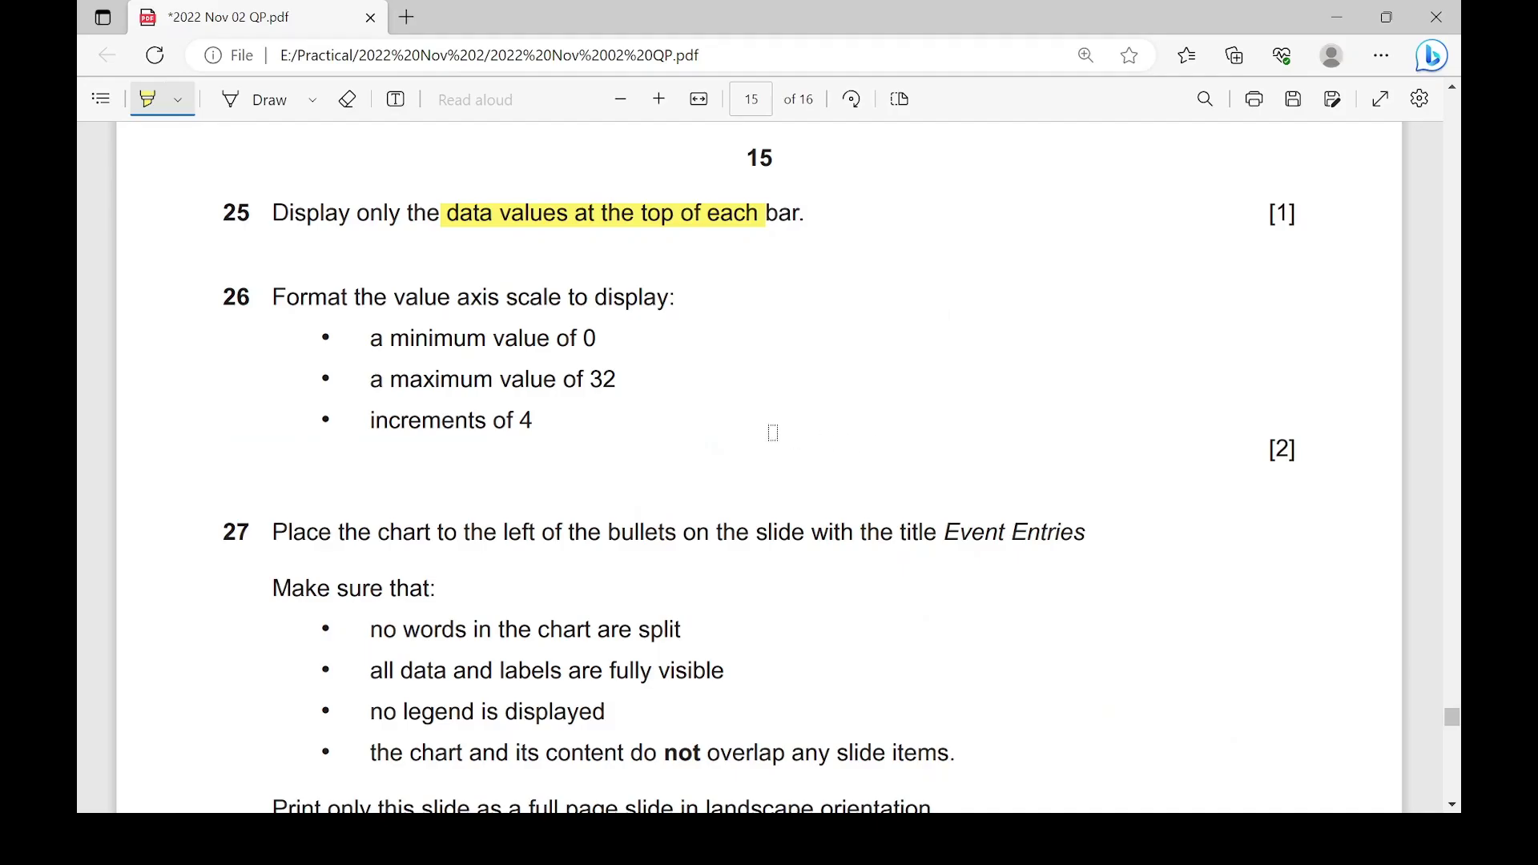
drag(395, 296, 491, 299)
key(alt+Tab)
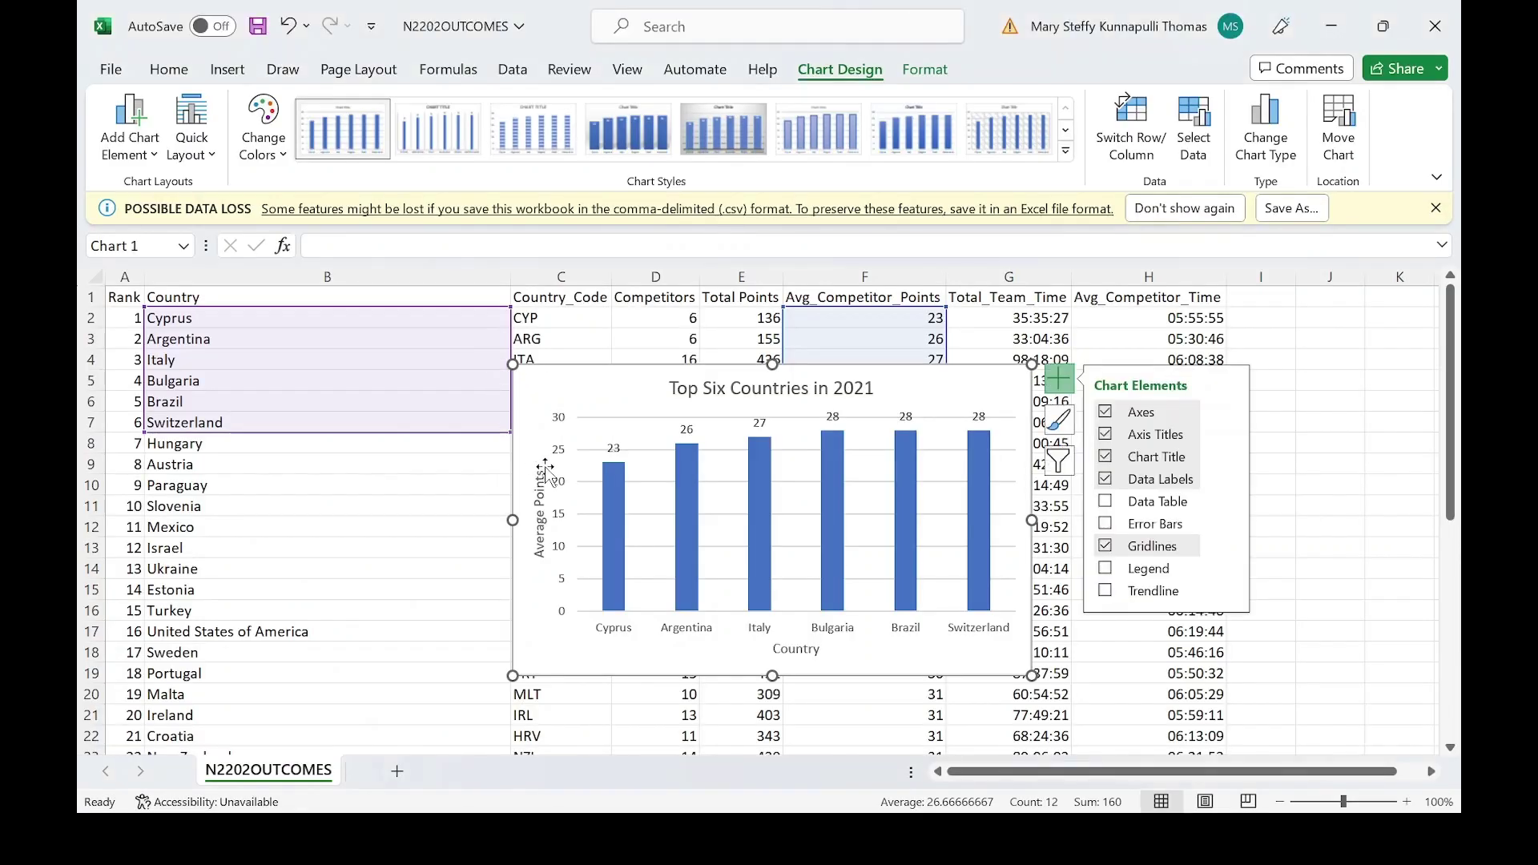
click(562, 461)
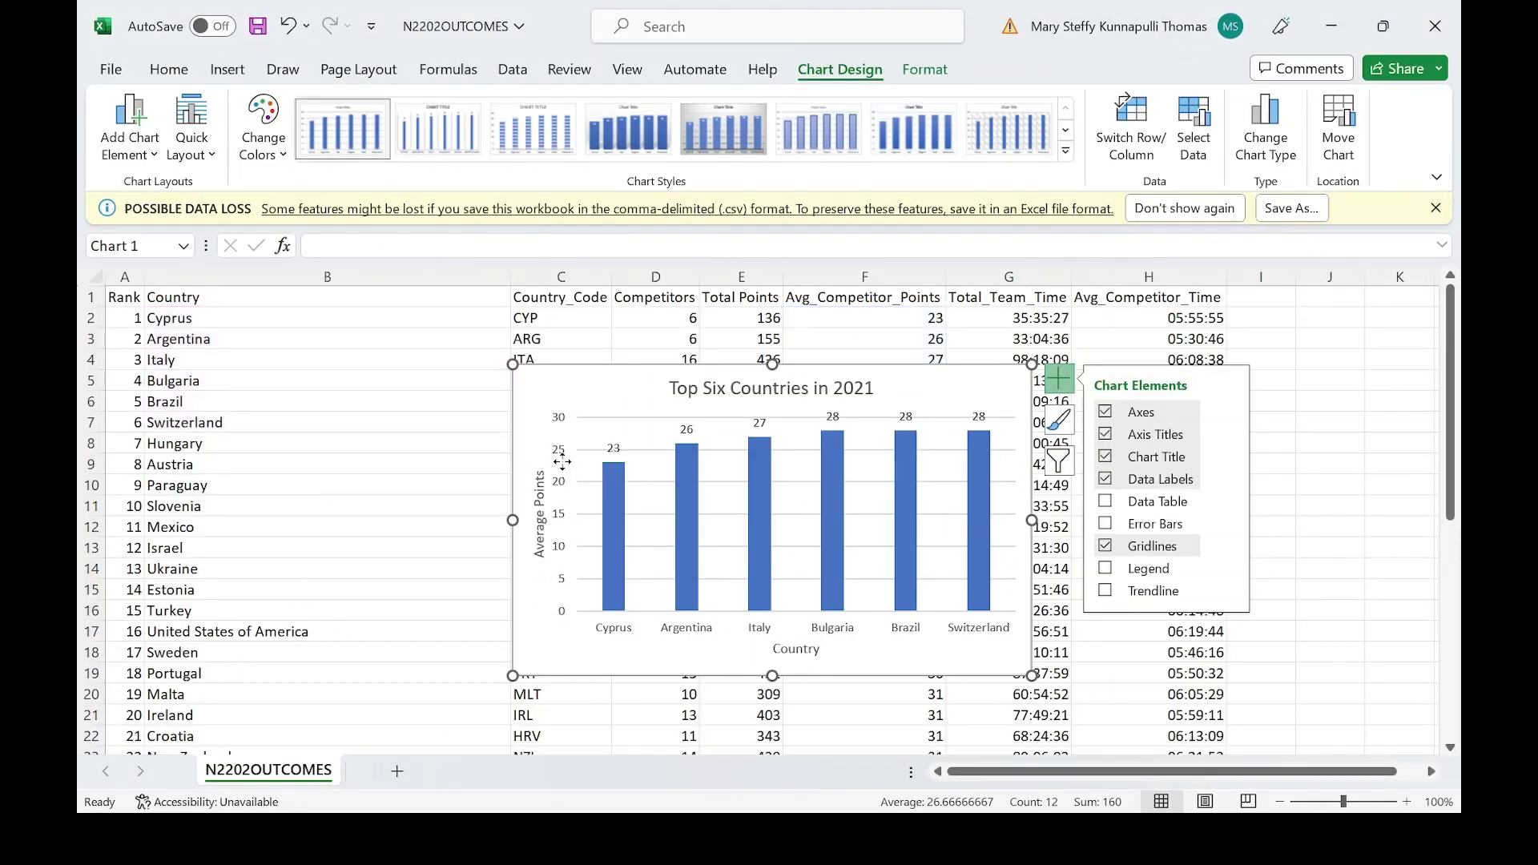
right_click(563, 470)
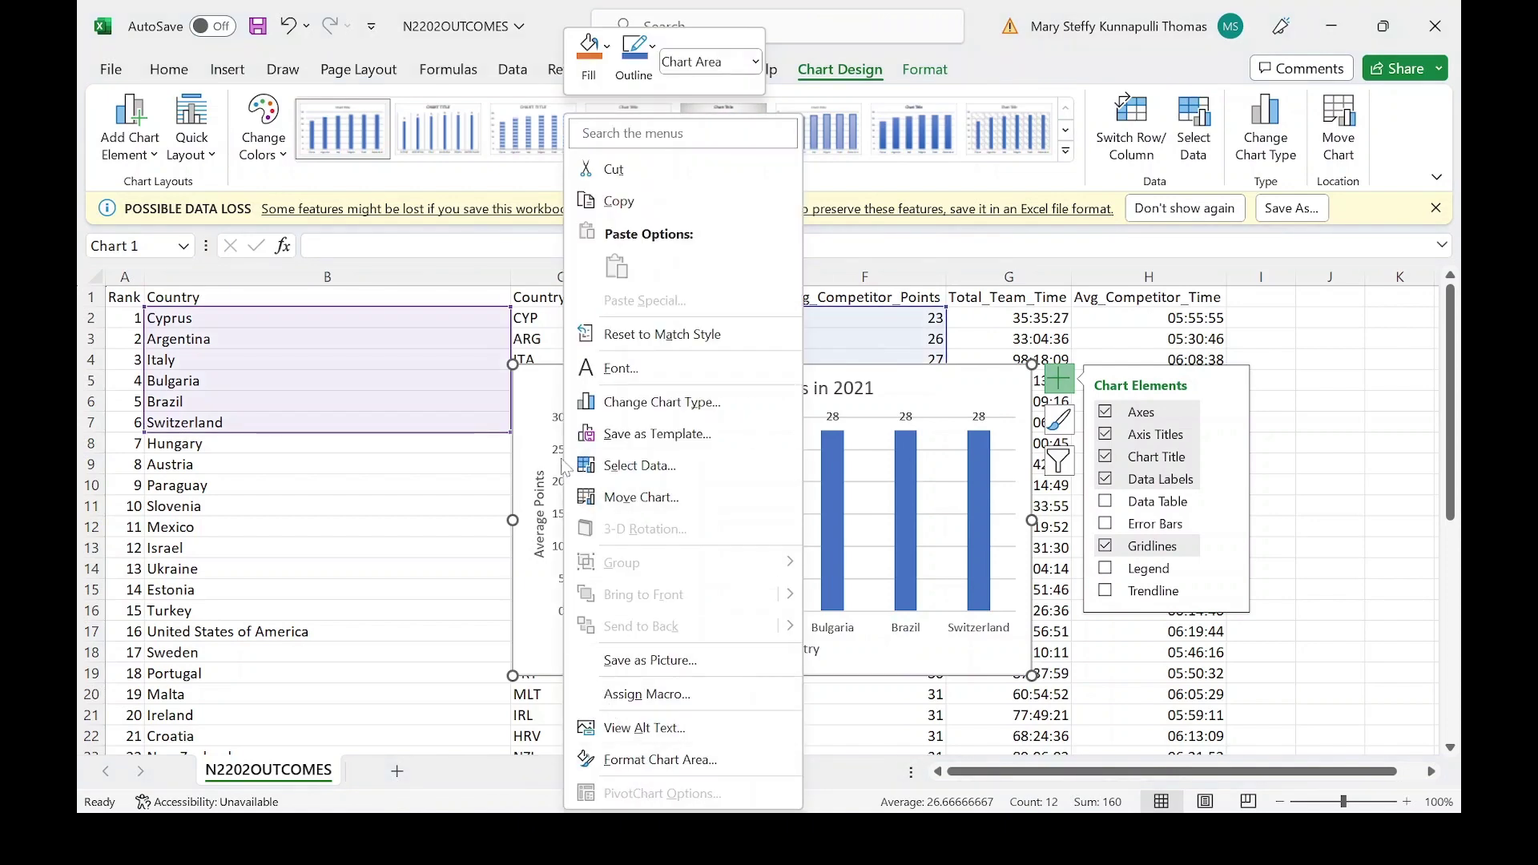
click(542, 392)
click(560, 424)
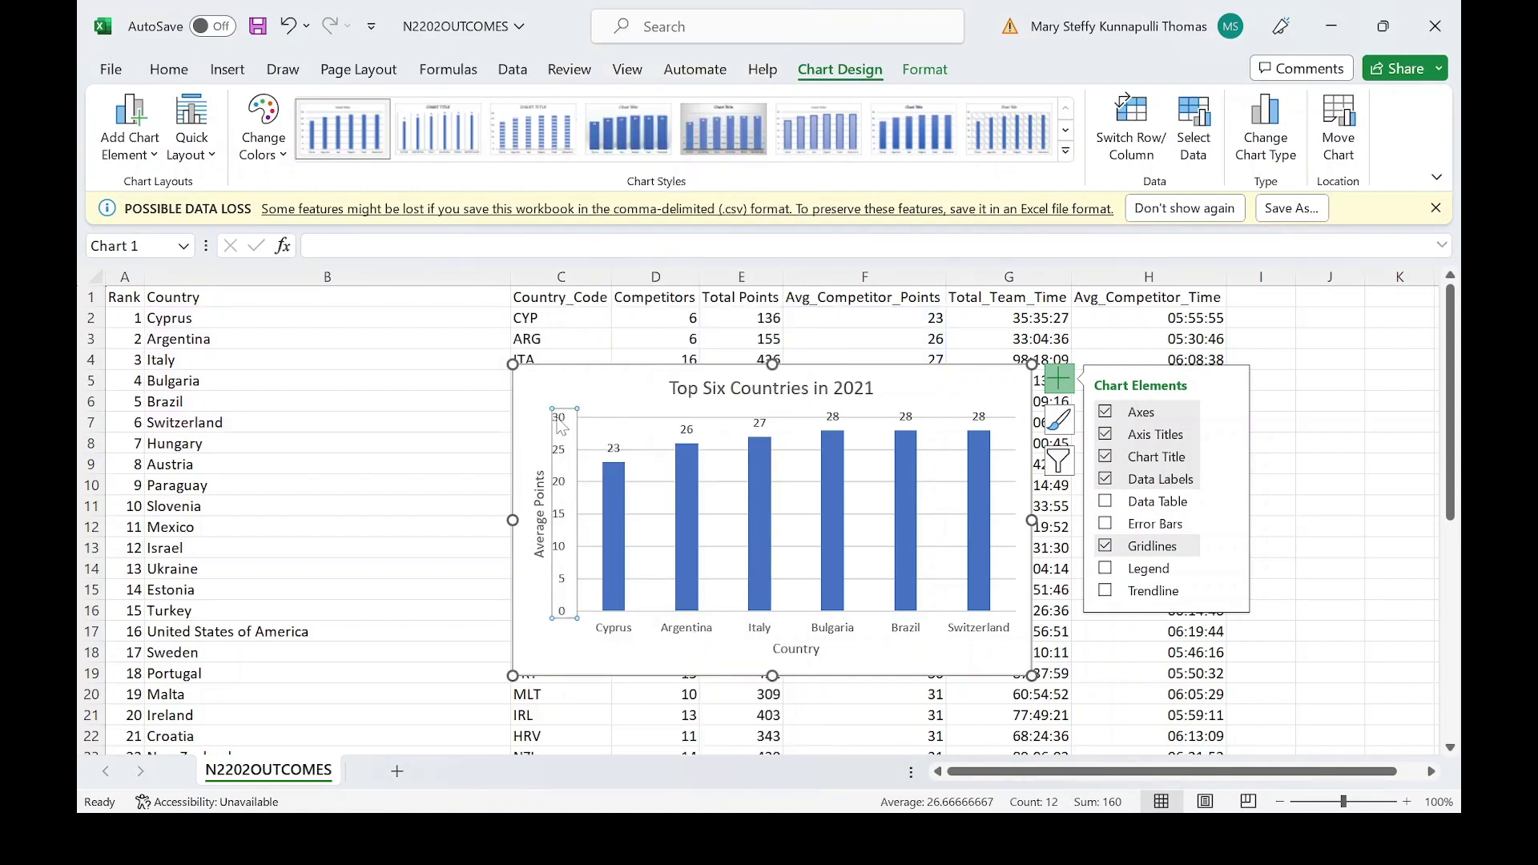
right_click(563, 426)
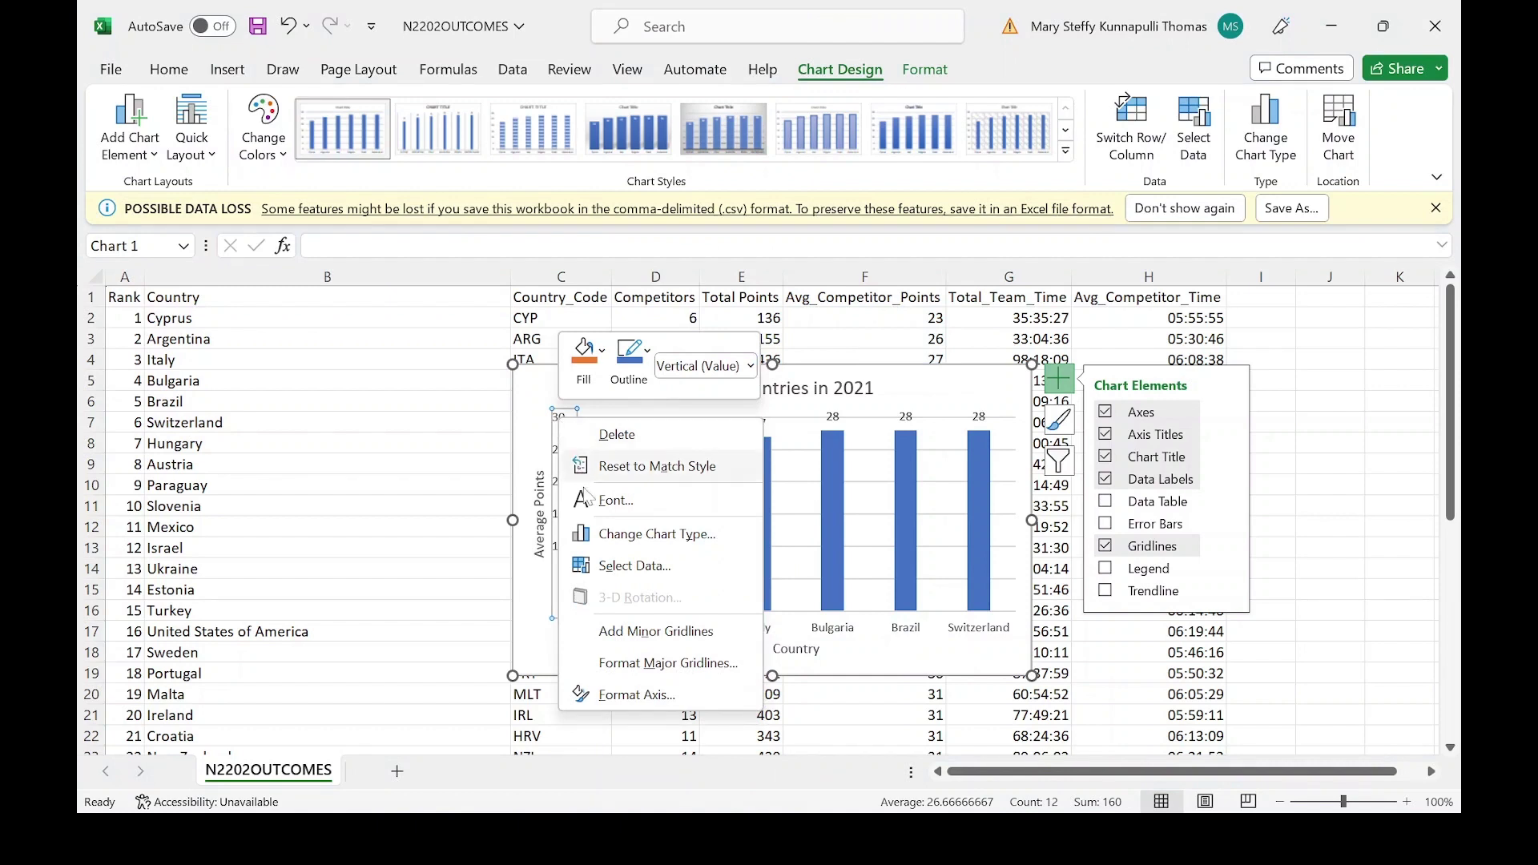
click(633, 695)
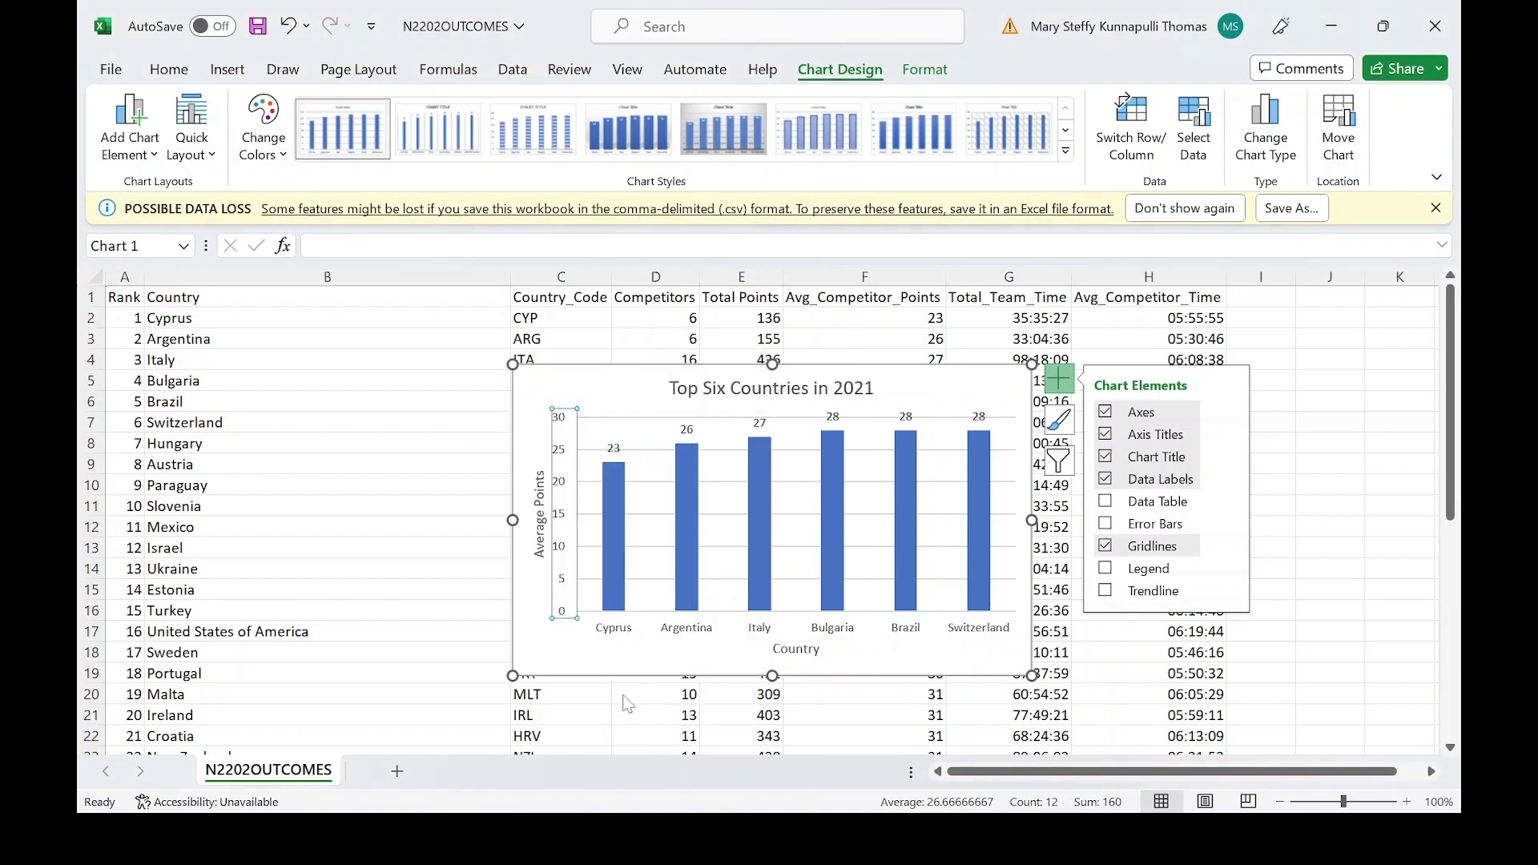
click(1055, 383)
- Highlight the minimum 0 and maximum 32 in question 26, and set the value axis's maximum bound to 32 in Excel
key(alt+Tab)
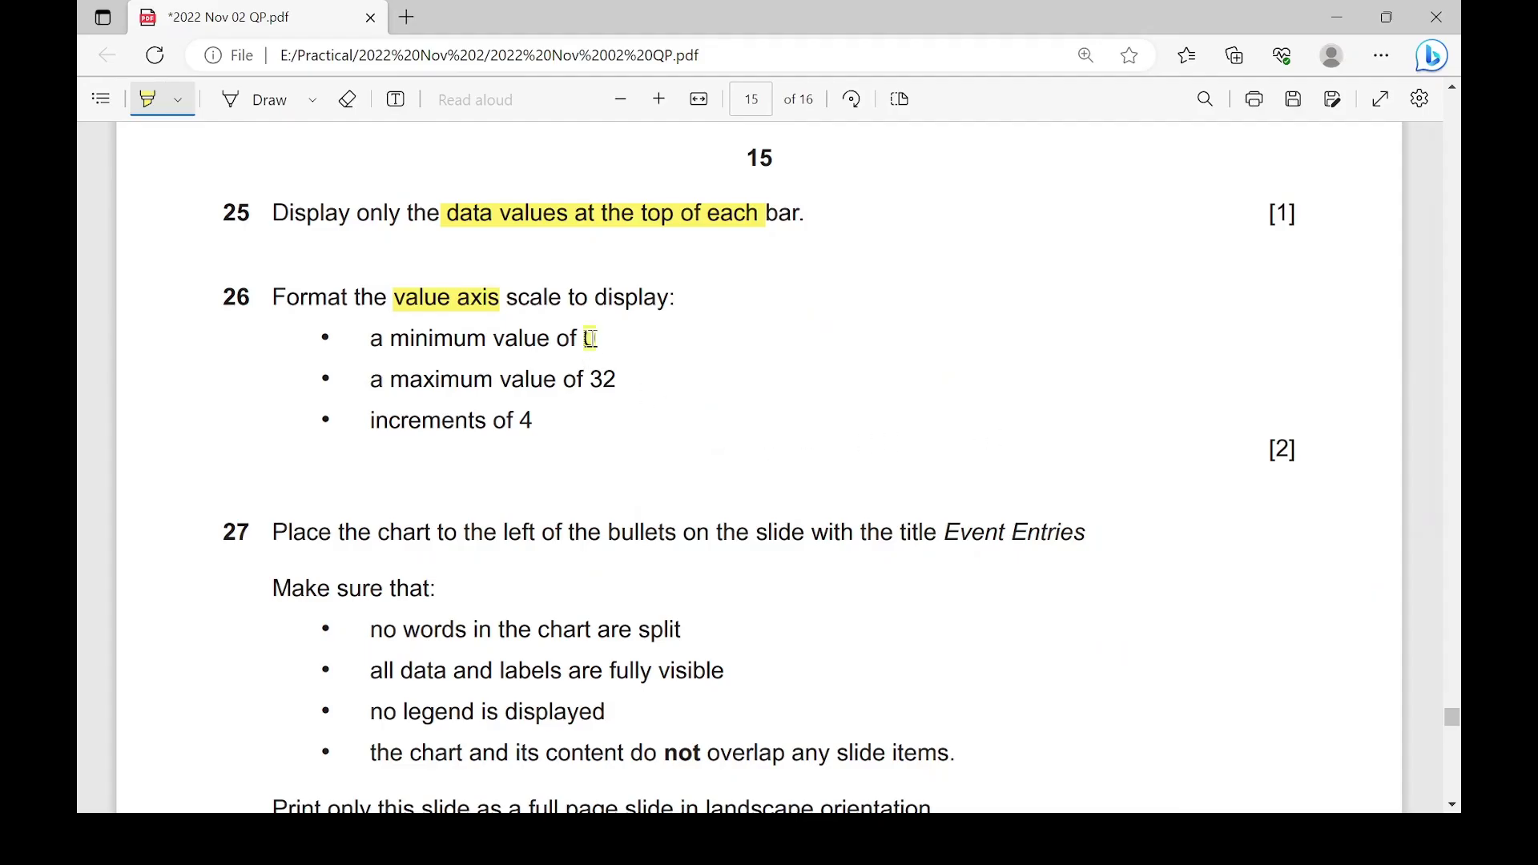
key(alt+Tab)
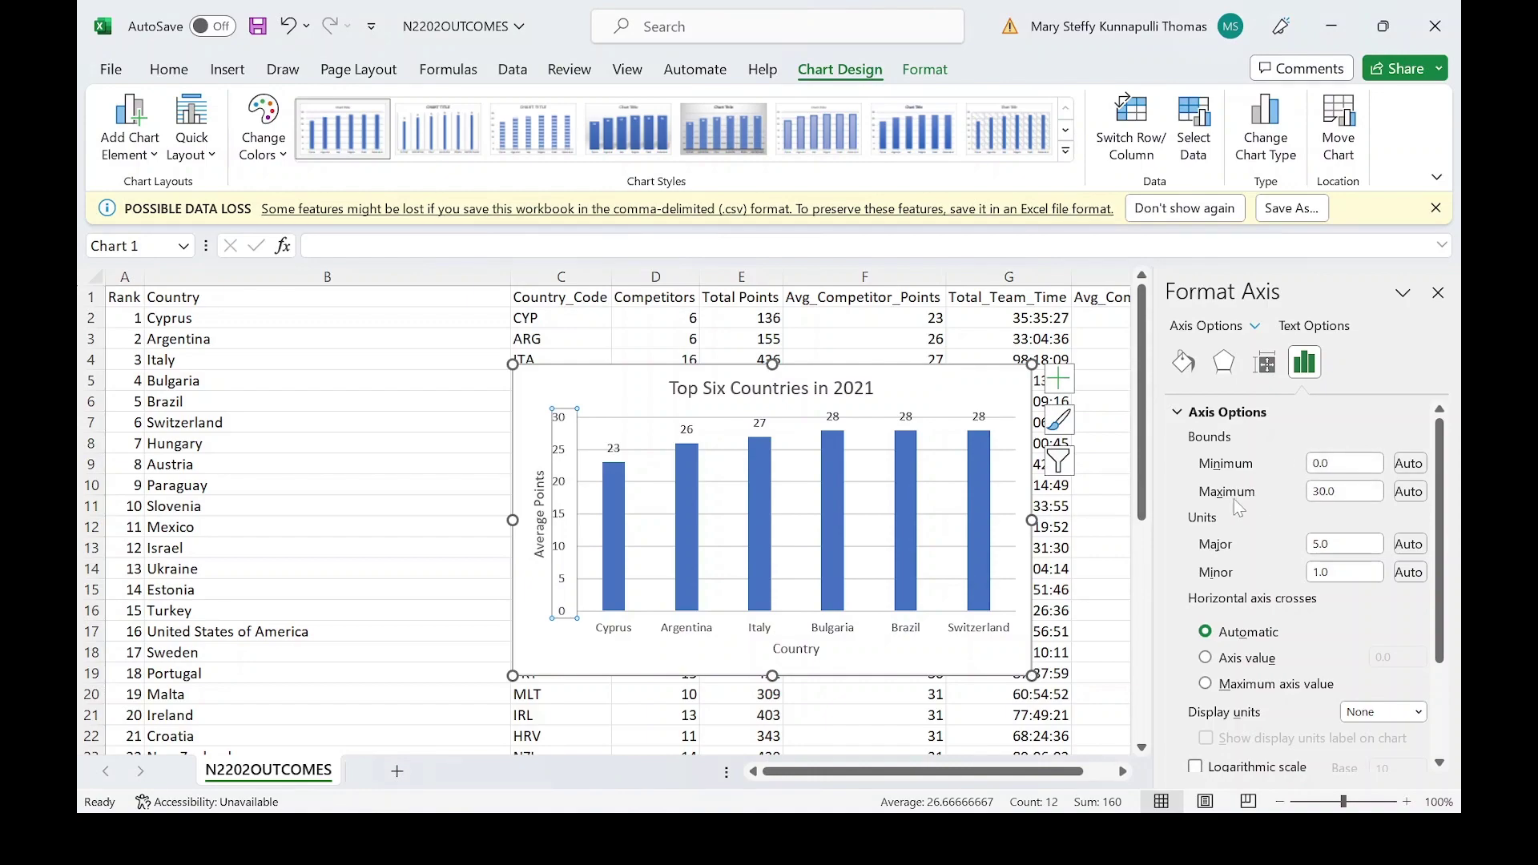
key(alt+Tab)
drag(587, 395, 609, 388)
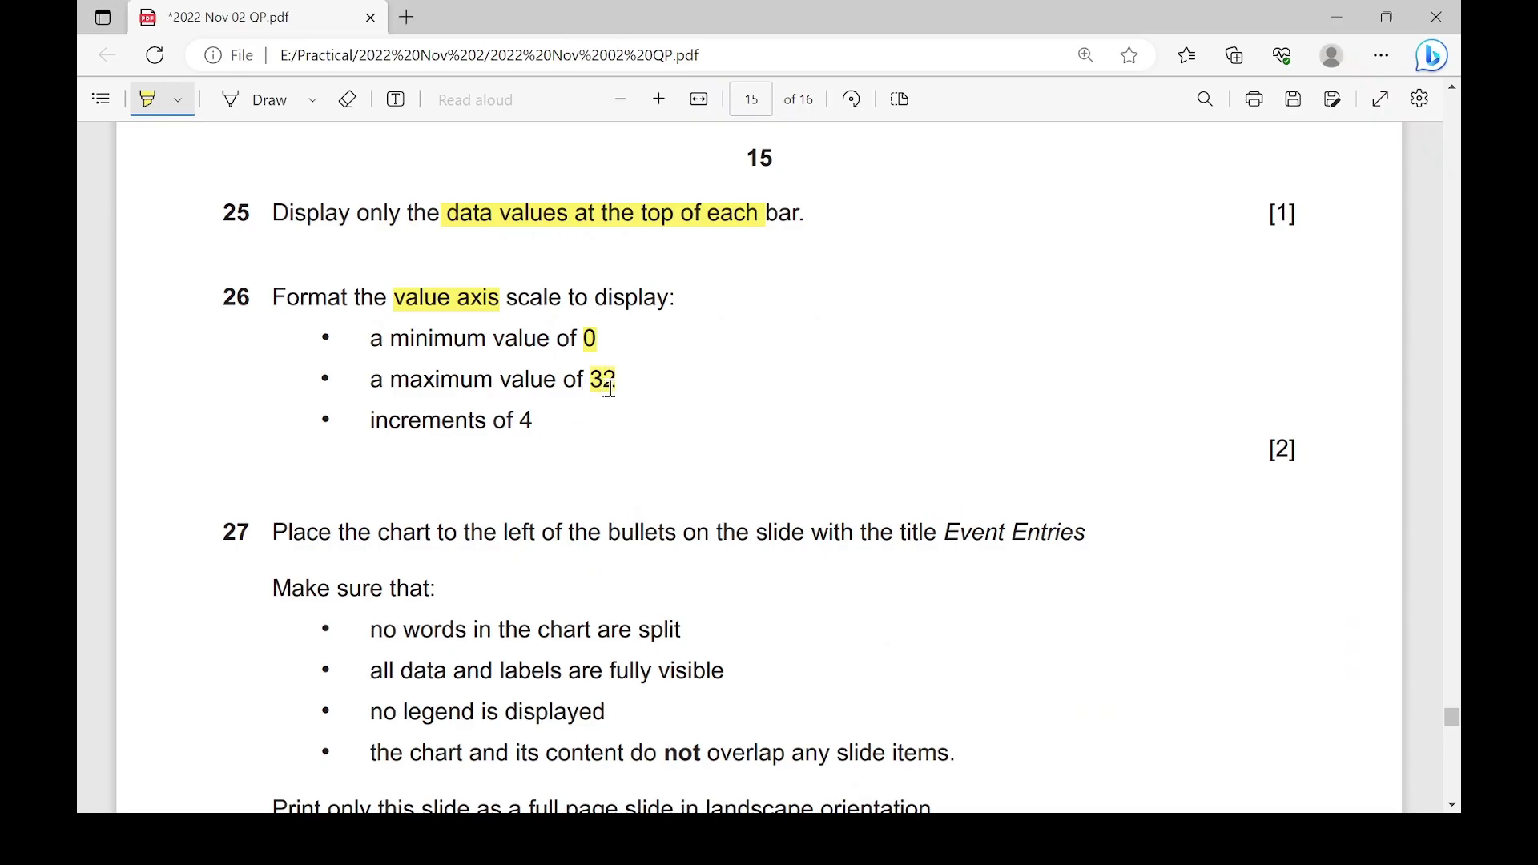
key(alt+Tab)
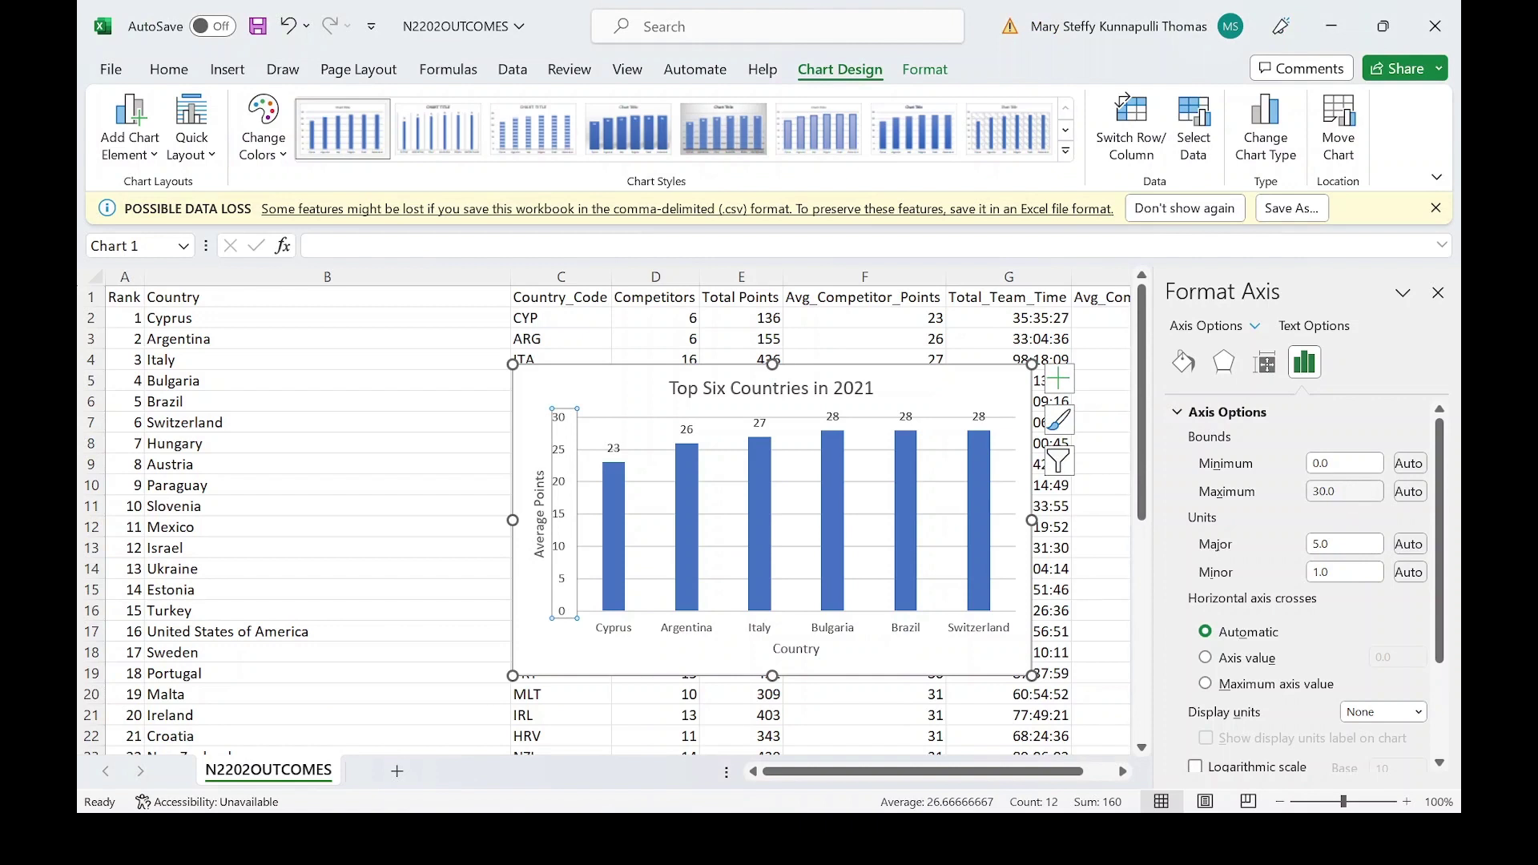
click(1323, 491)
text(32)
key(Return)
- Highlight the increment 4 in question 26, set the value axis's major unit to 4 in Excel and close the axis formatting options
key(alt+Tab)
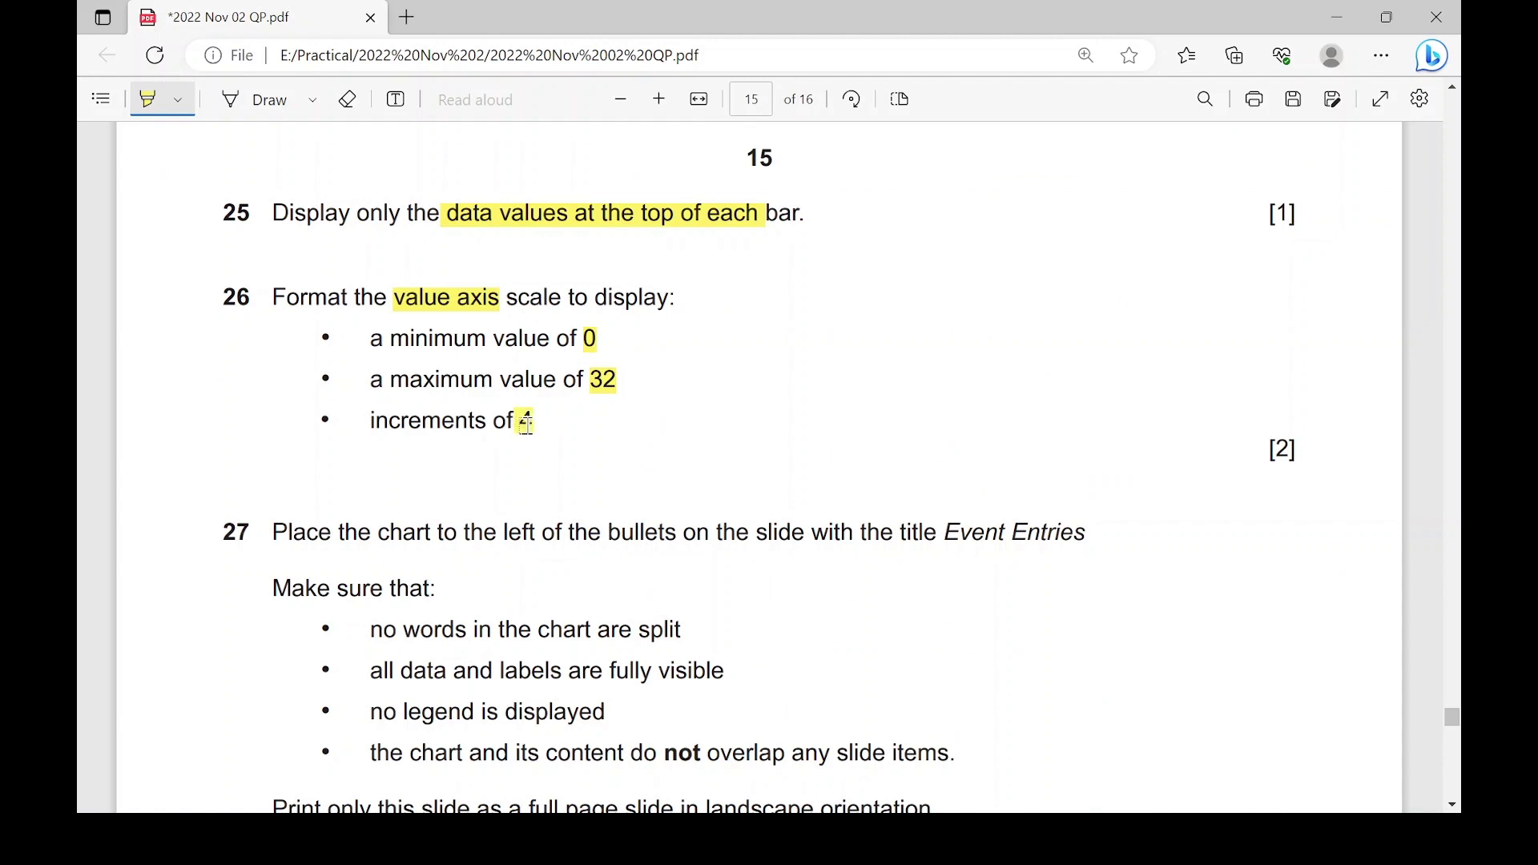
key(alt+Tab)
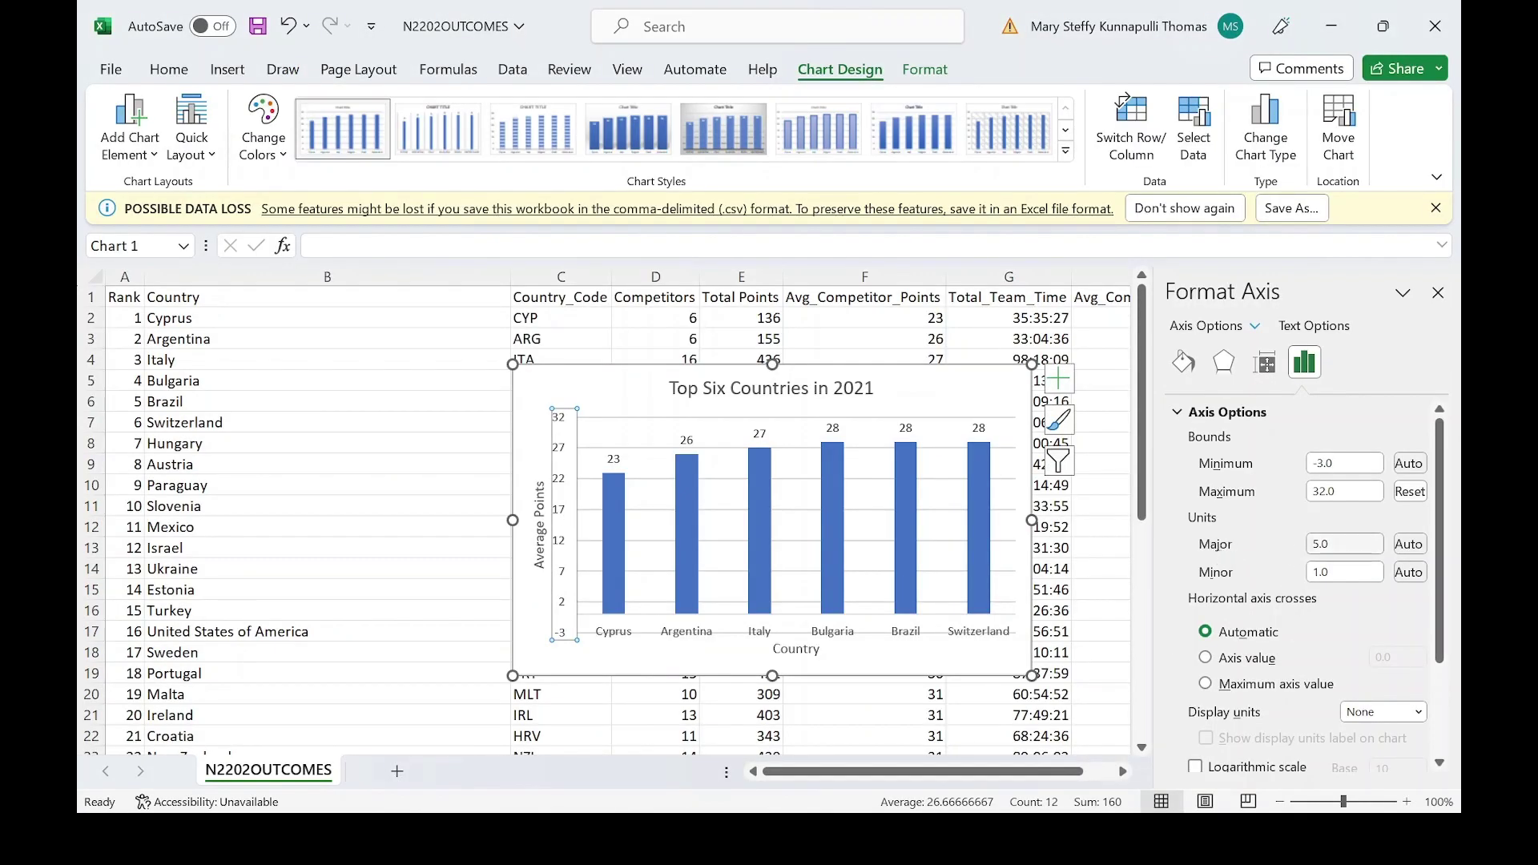
double_click(1313, 546)
text(4)
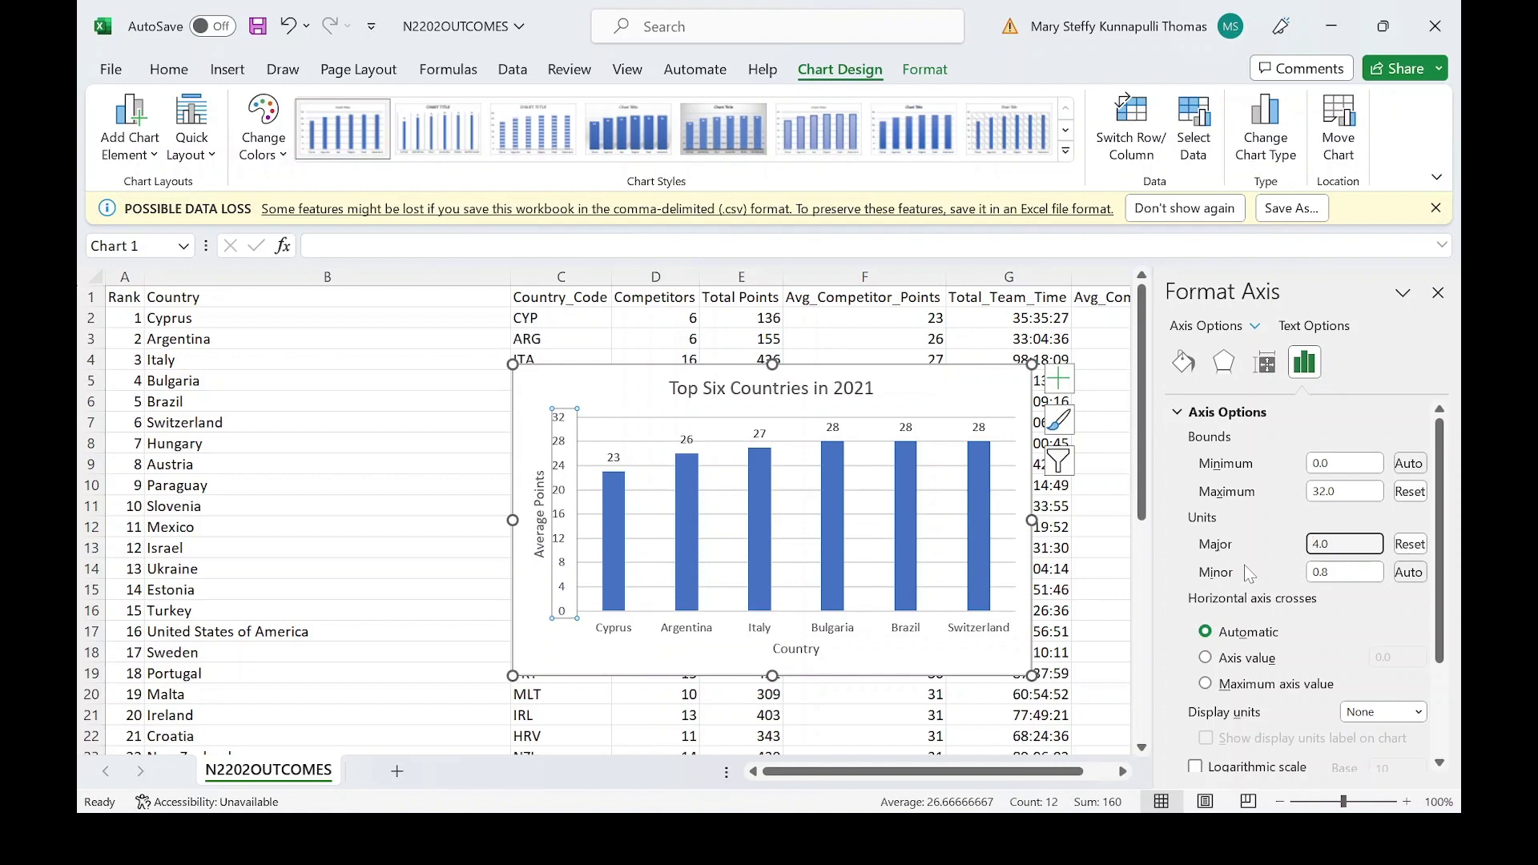
click(1438, 293)
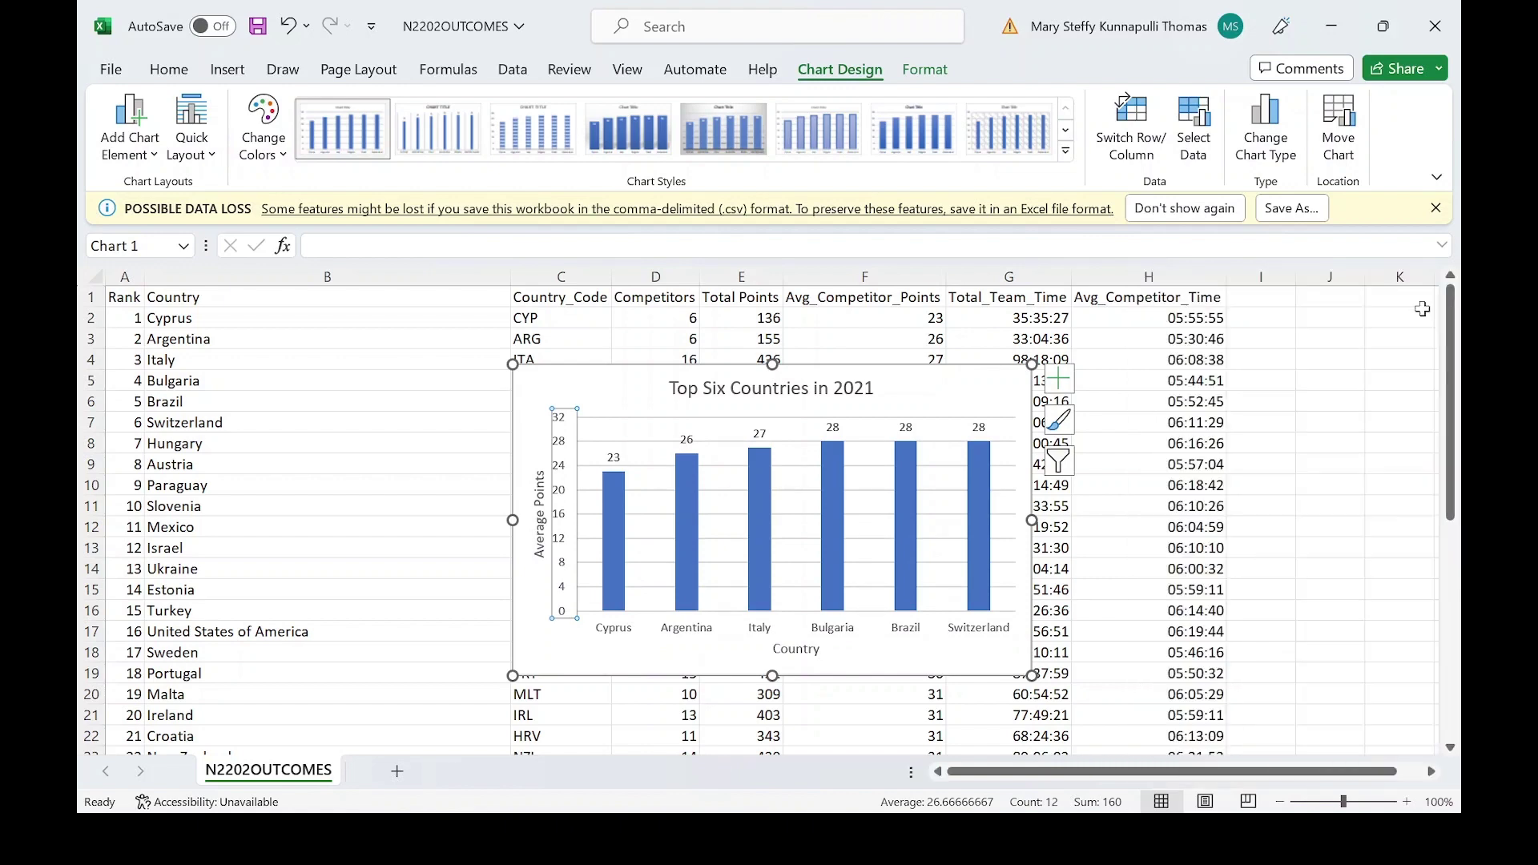
- Switch to the question paper and highlight the placement "to the left of the bullets" and the slide title "Event Entries" in question 27
key(alt+Tab)
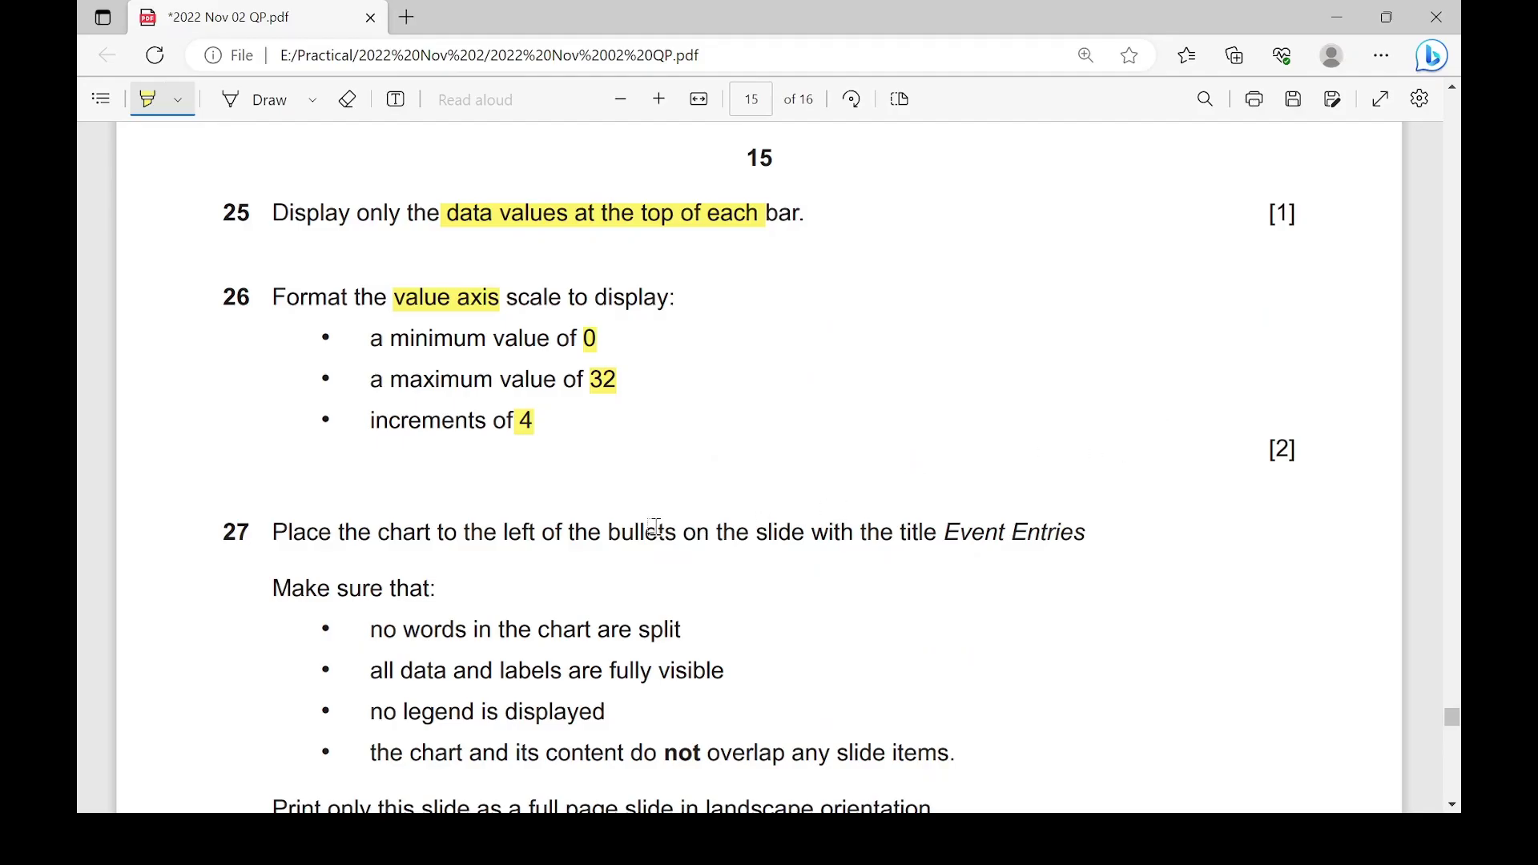
scroll(655, 527, down, 2)
drag(438, 427, 669, 434)
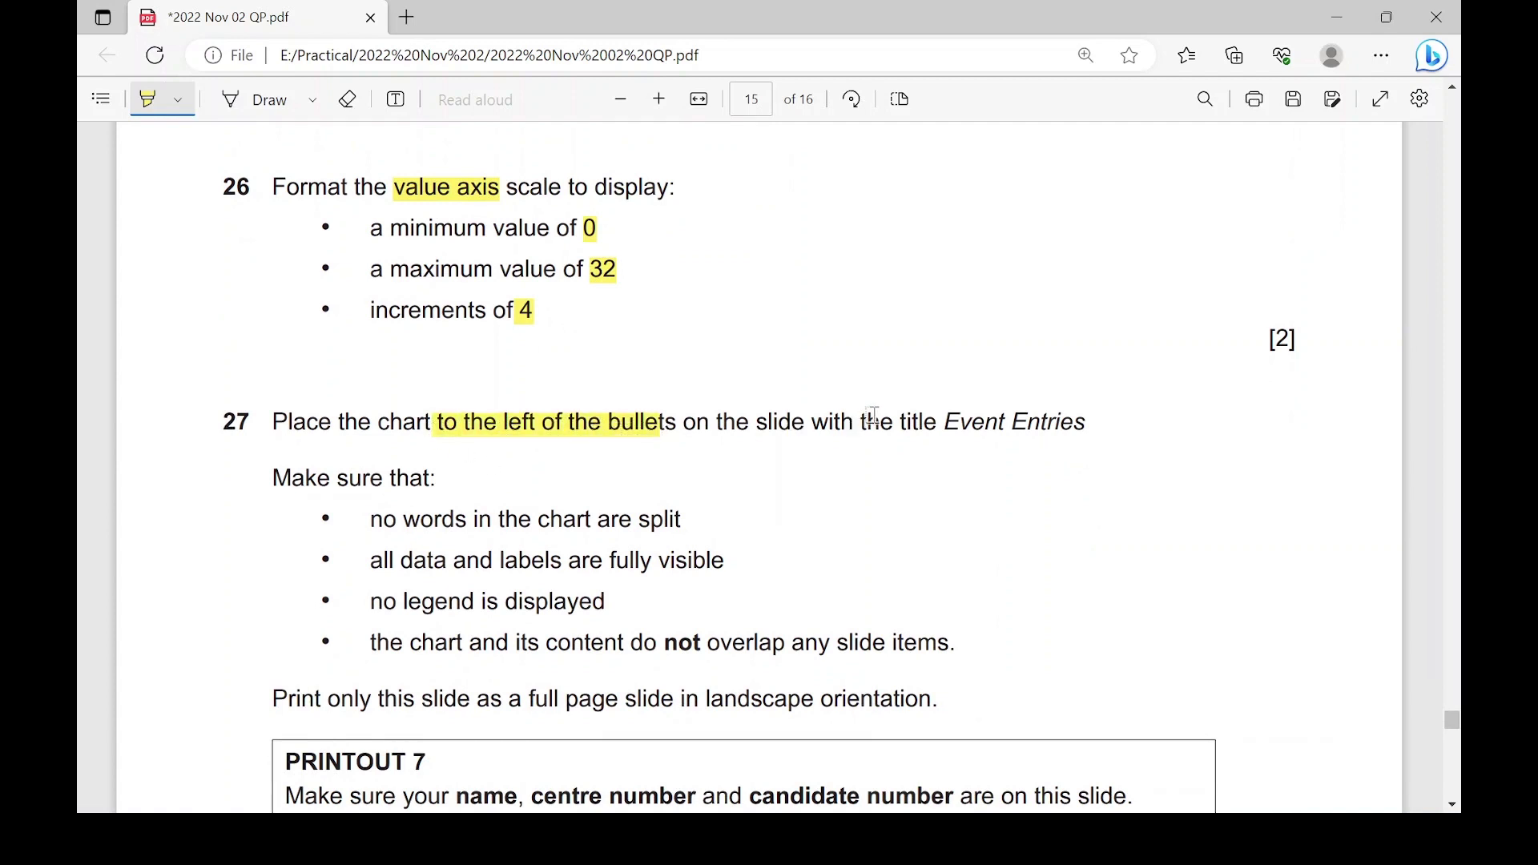
drag(932, 421, 1057, 420)
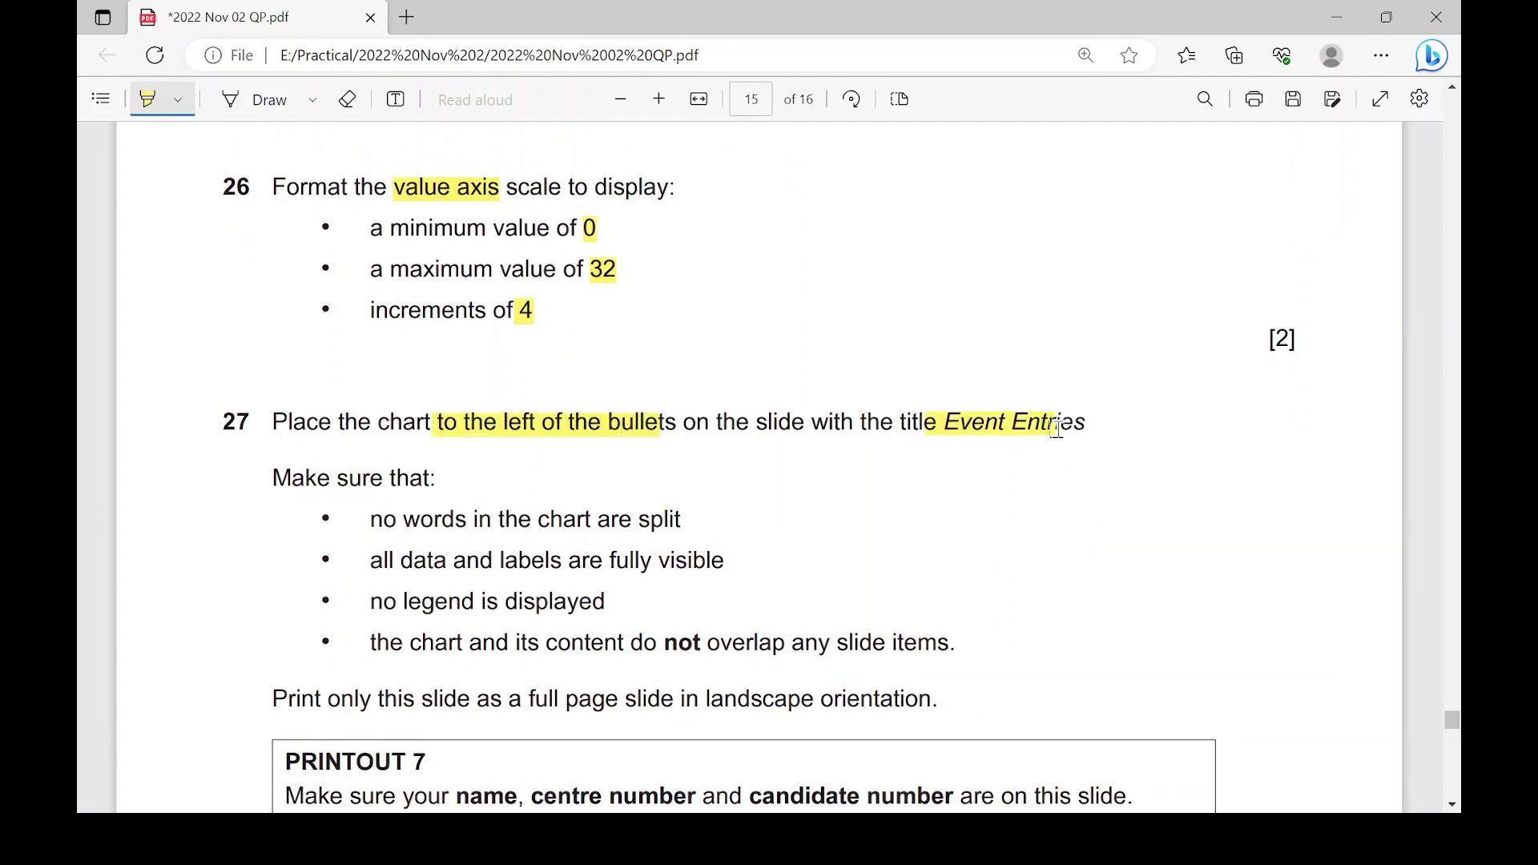
- Switch to Excel and copy the whole chart to the clipboard
key(alt+Tab)
right_click(987, 394)
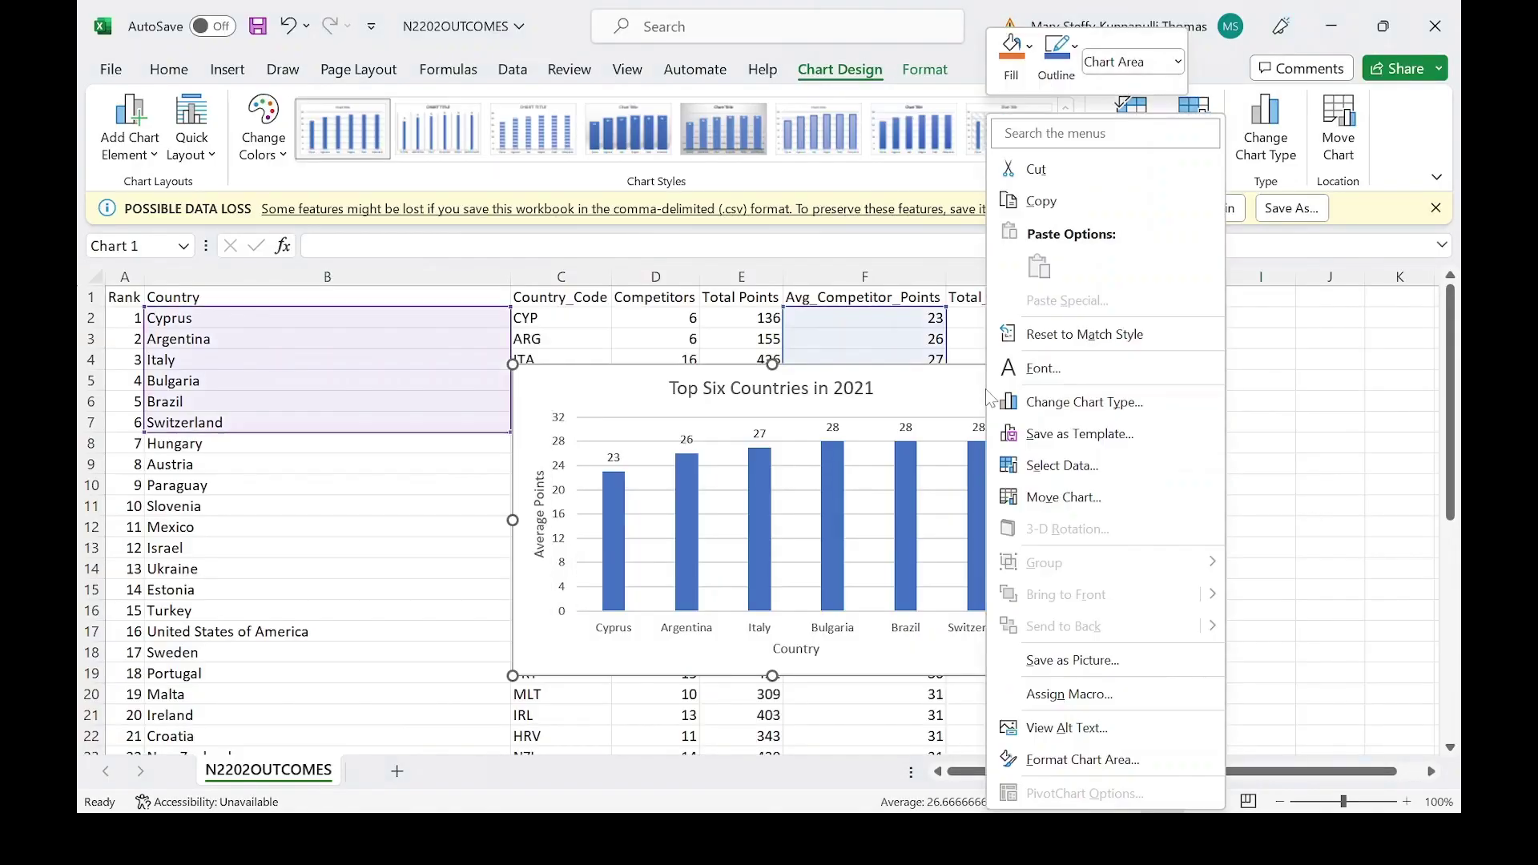
click(1042, 202)
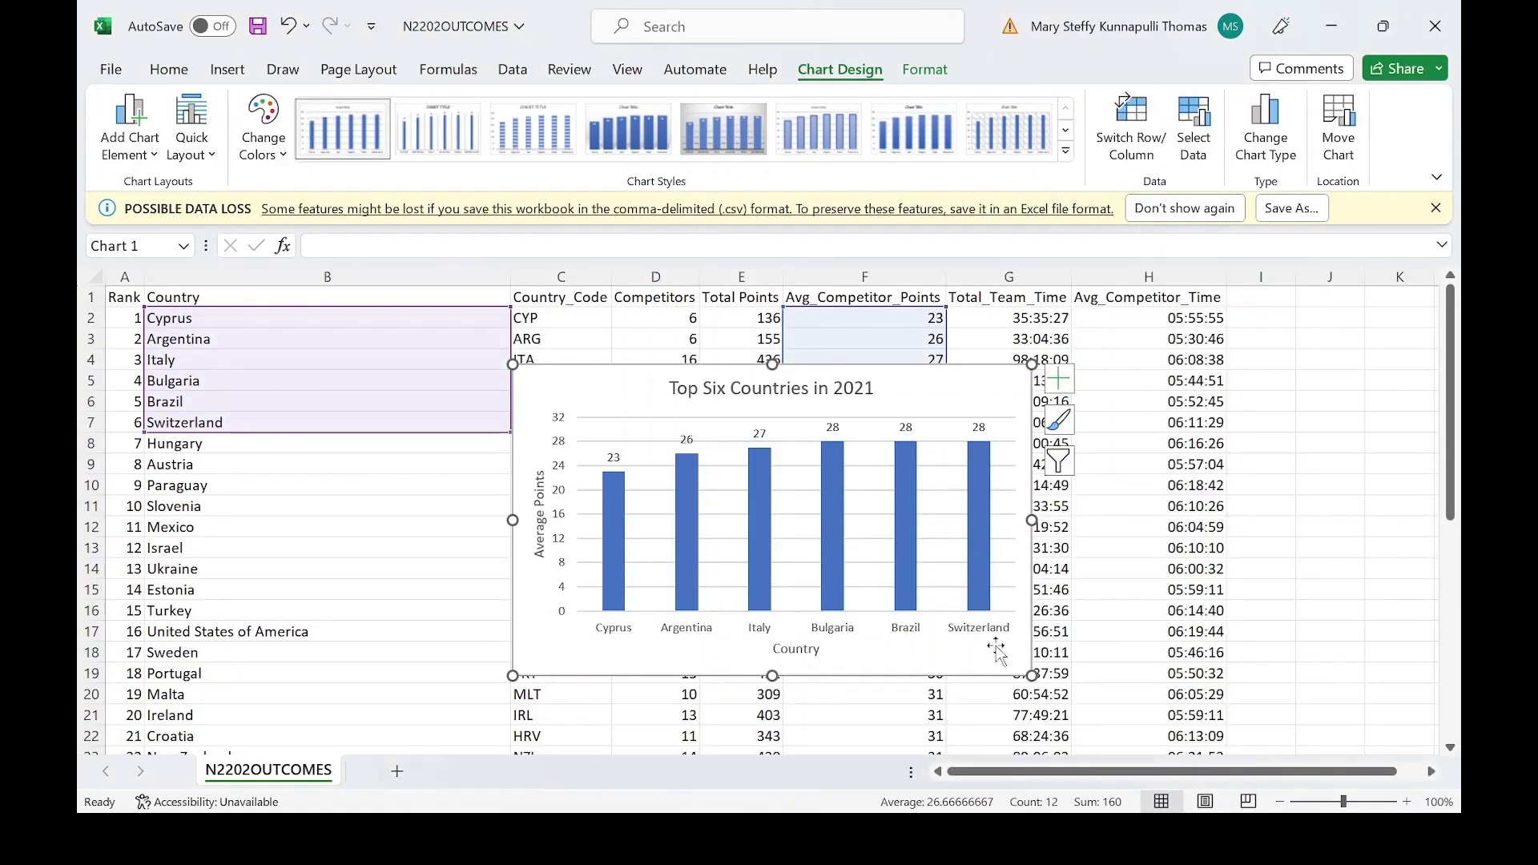
- Switch to PowerPoint and open the slide titled Event Entries
click(987, 762)
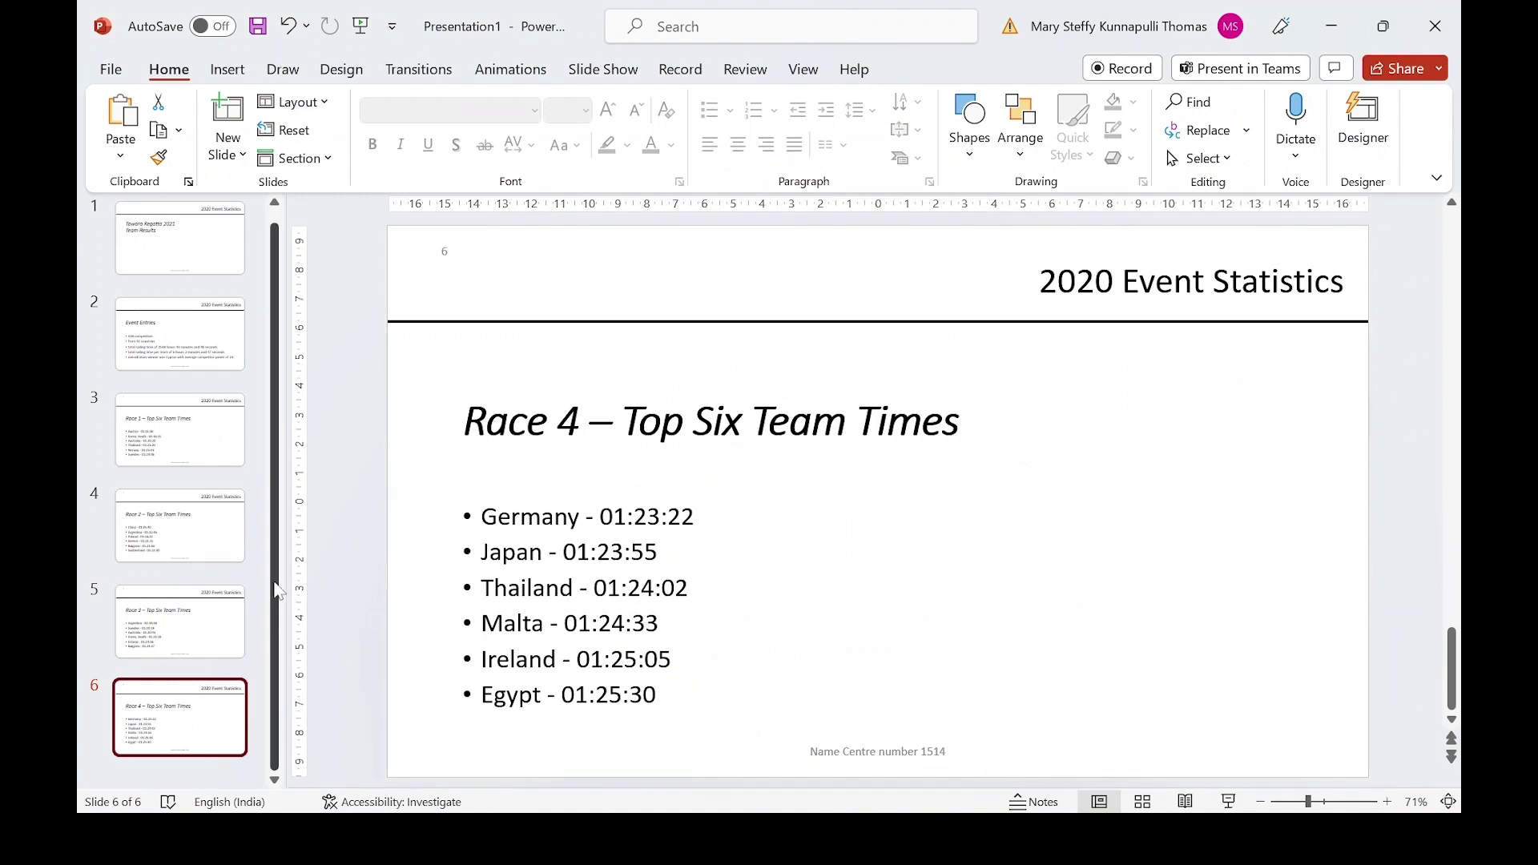
click(215, 621)
click(201, 525)
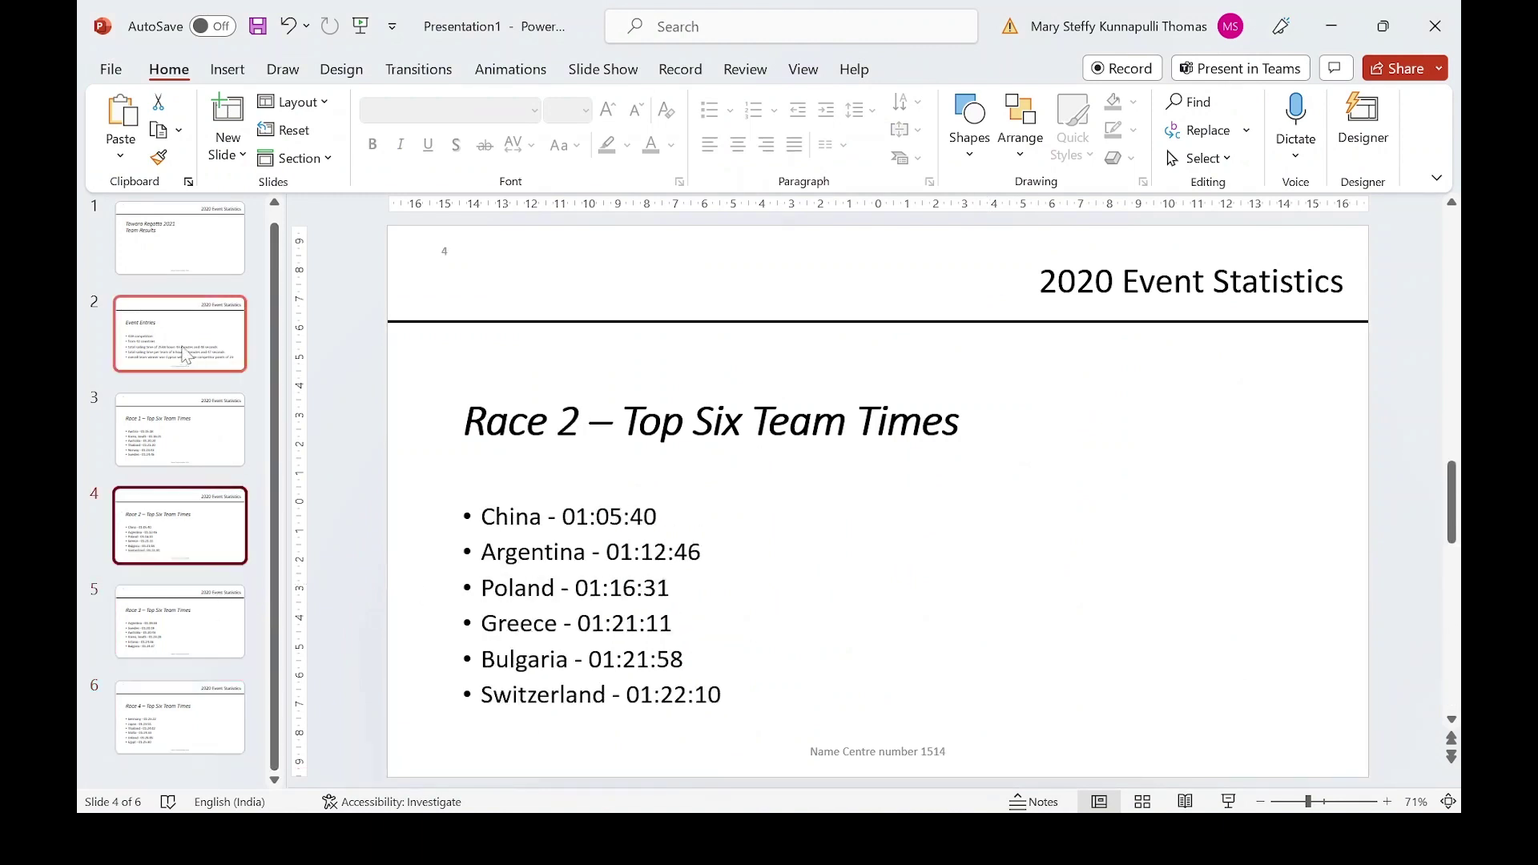
click(190, 360)
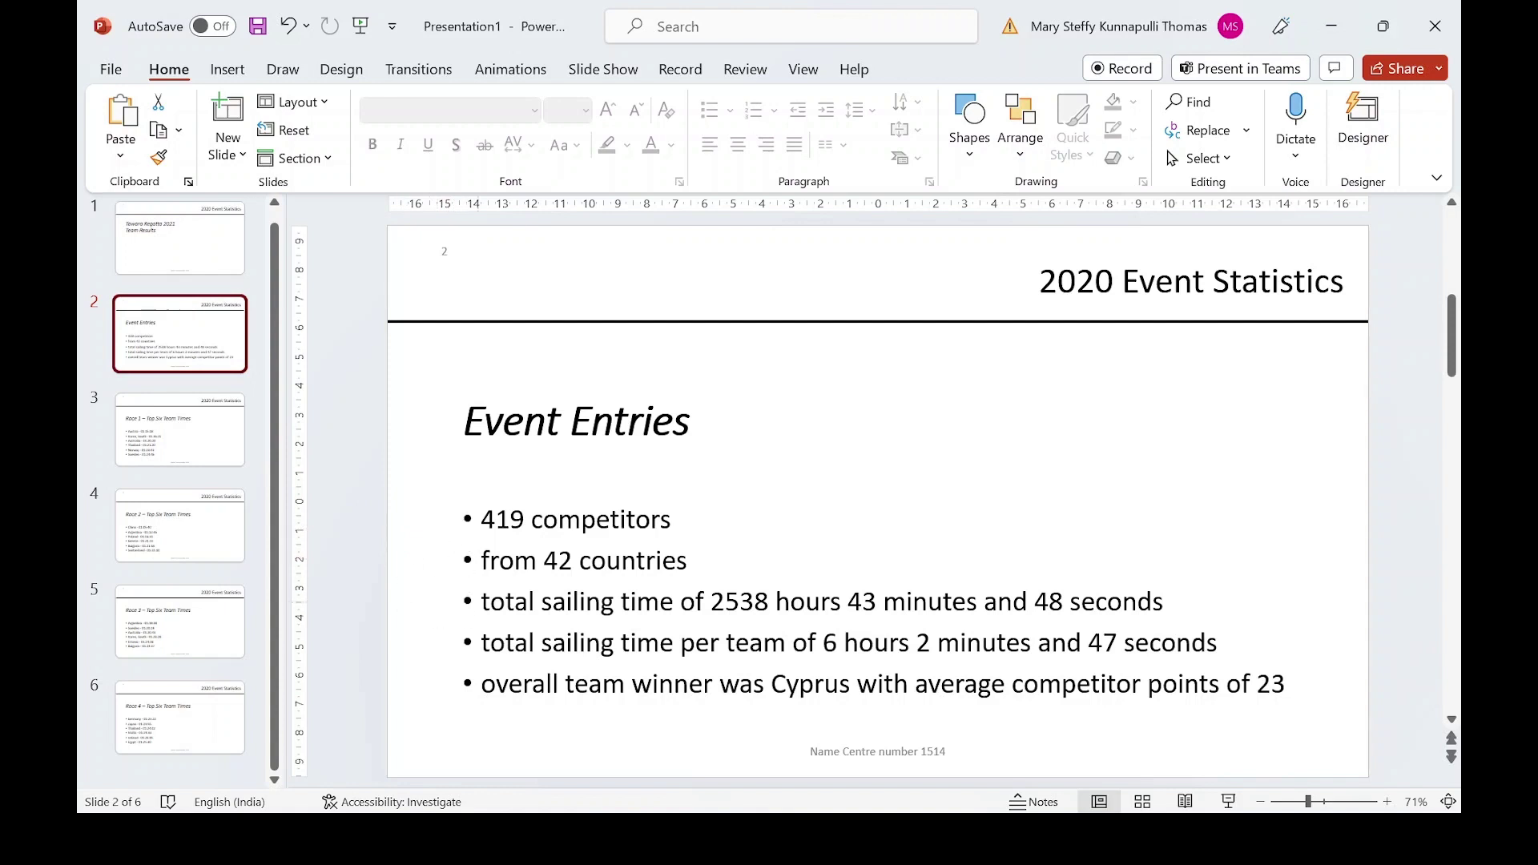
- Narrow, heighten and reposition the bullet text box on the Event Entries slide so it fills only the slide's right half
click(448, 591)
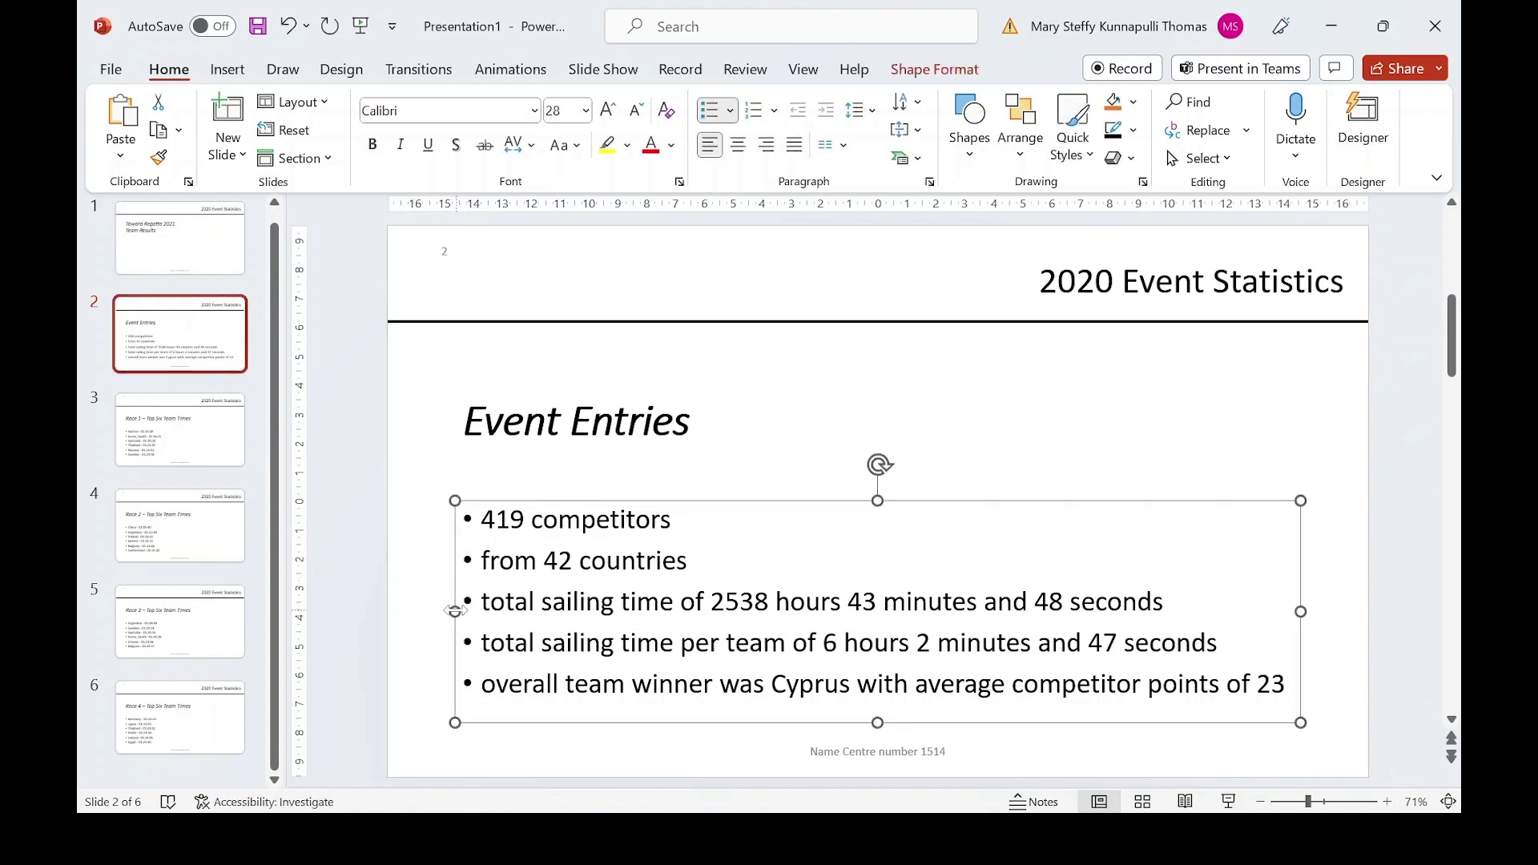
drag(449, 592, 796, 581)
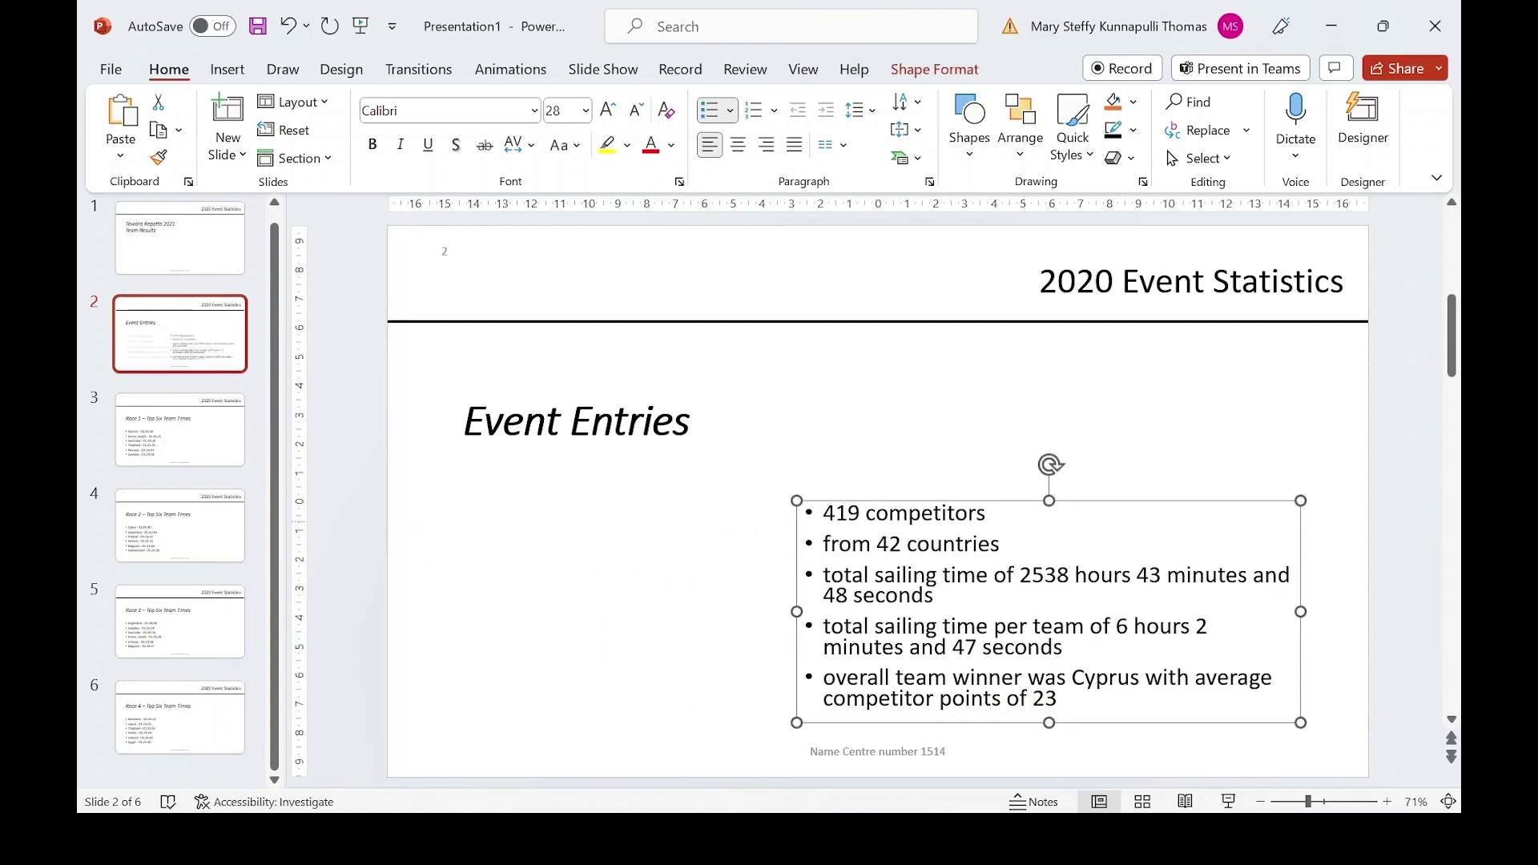
drag(1047, 500, 1049, 403)
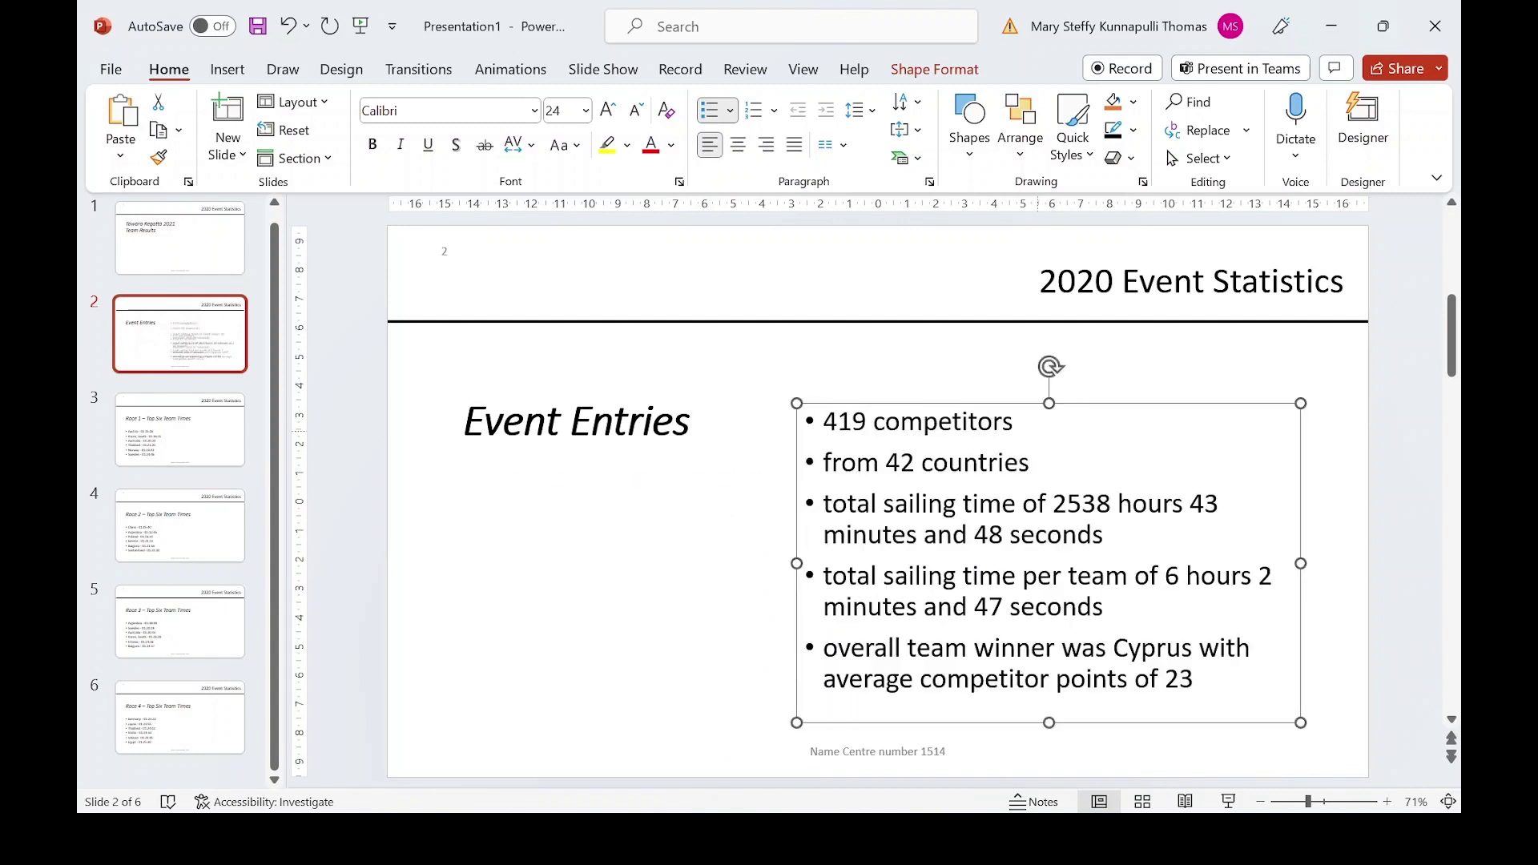
drag(795, 558, 863, 562)
drag(1102, 409, 1142, 382)
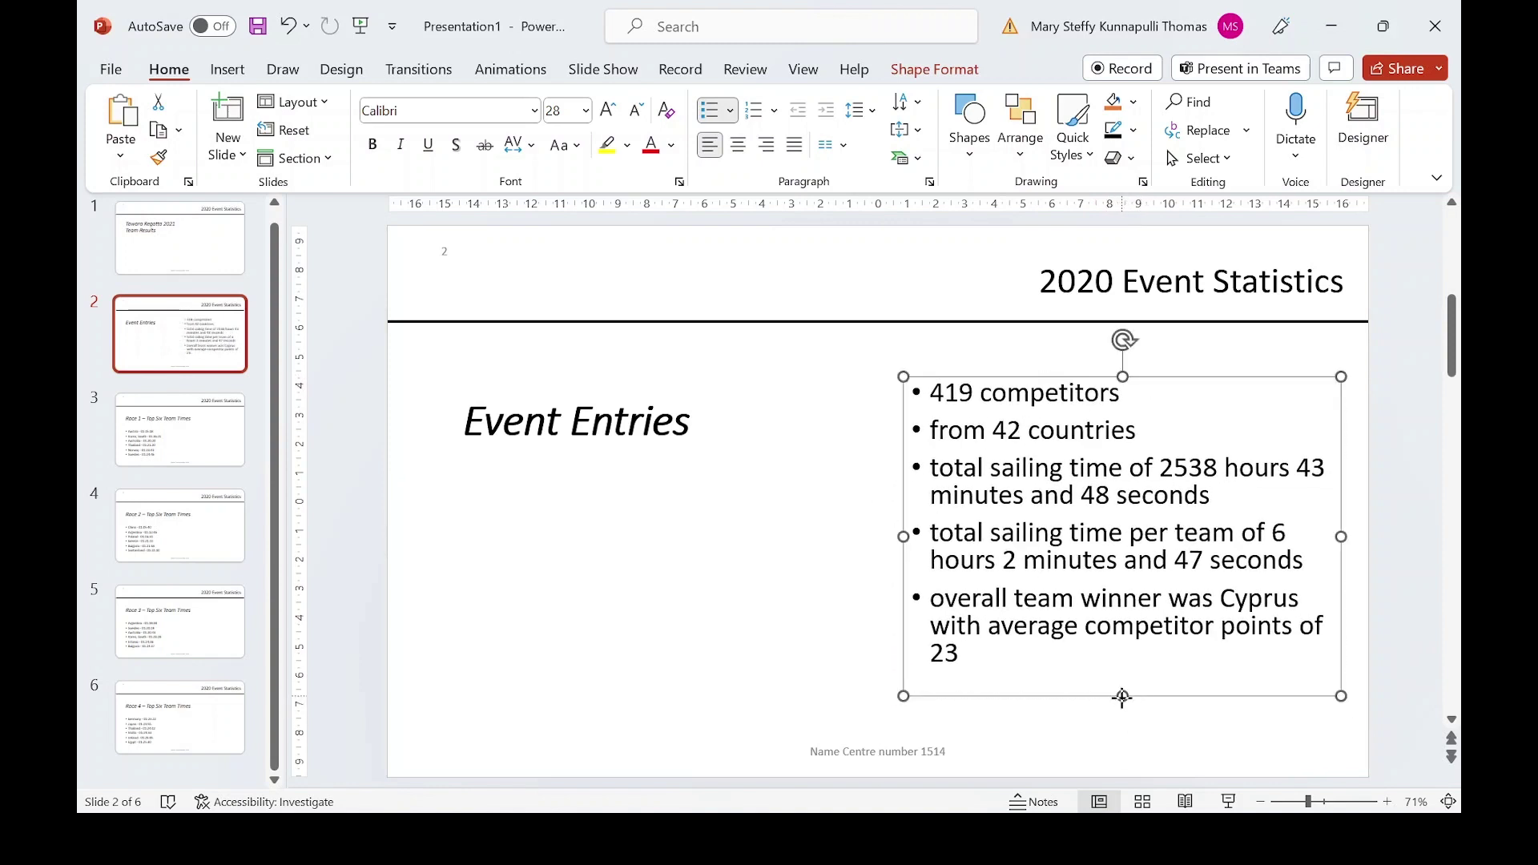
drag(1122, 697, 1122, 729)
click(549, 605)
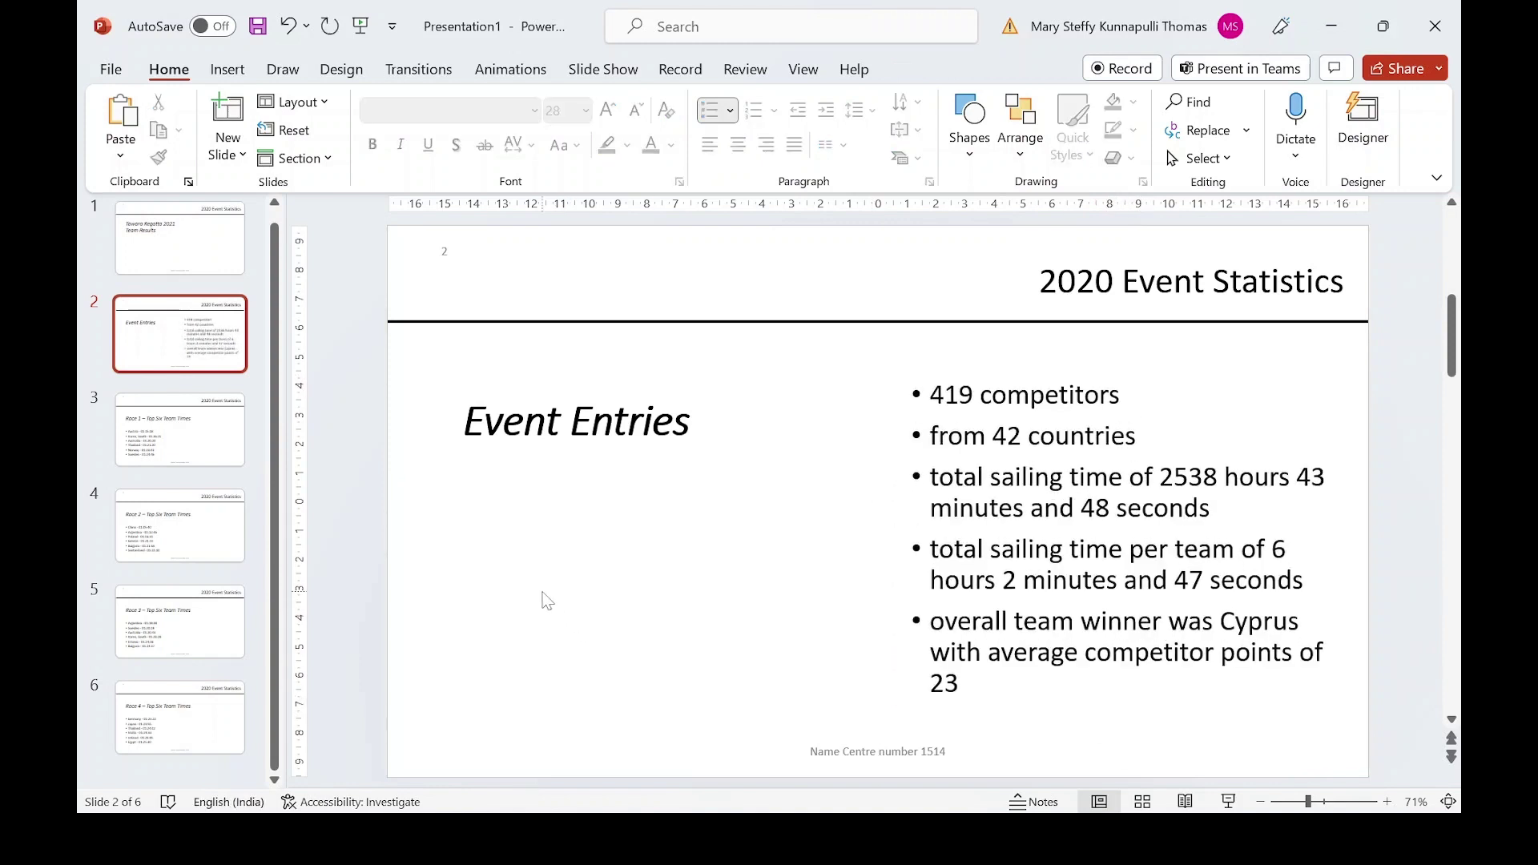
- Paste the copied chart onto the slide, place it below the title beside the bullets, and enlarge it slightly without overlapping the text
key(ctrl+v)
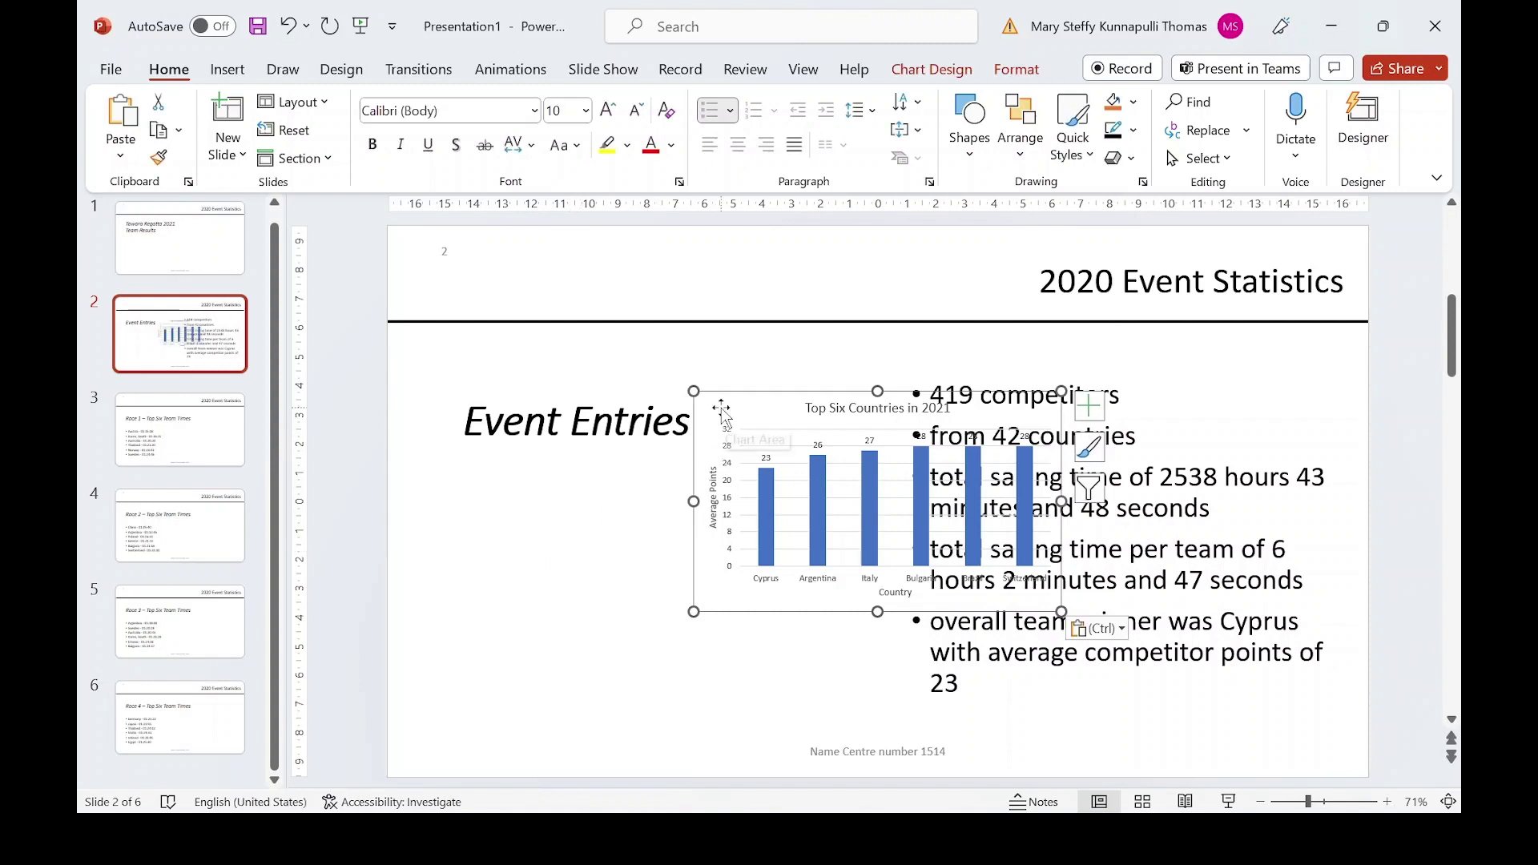
drag(721, 413, 470, 490)
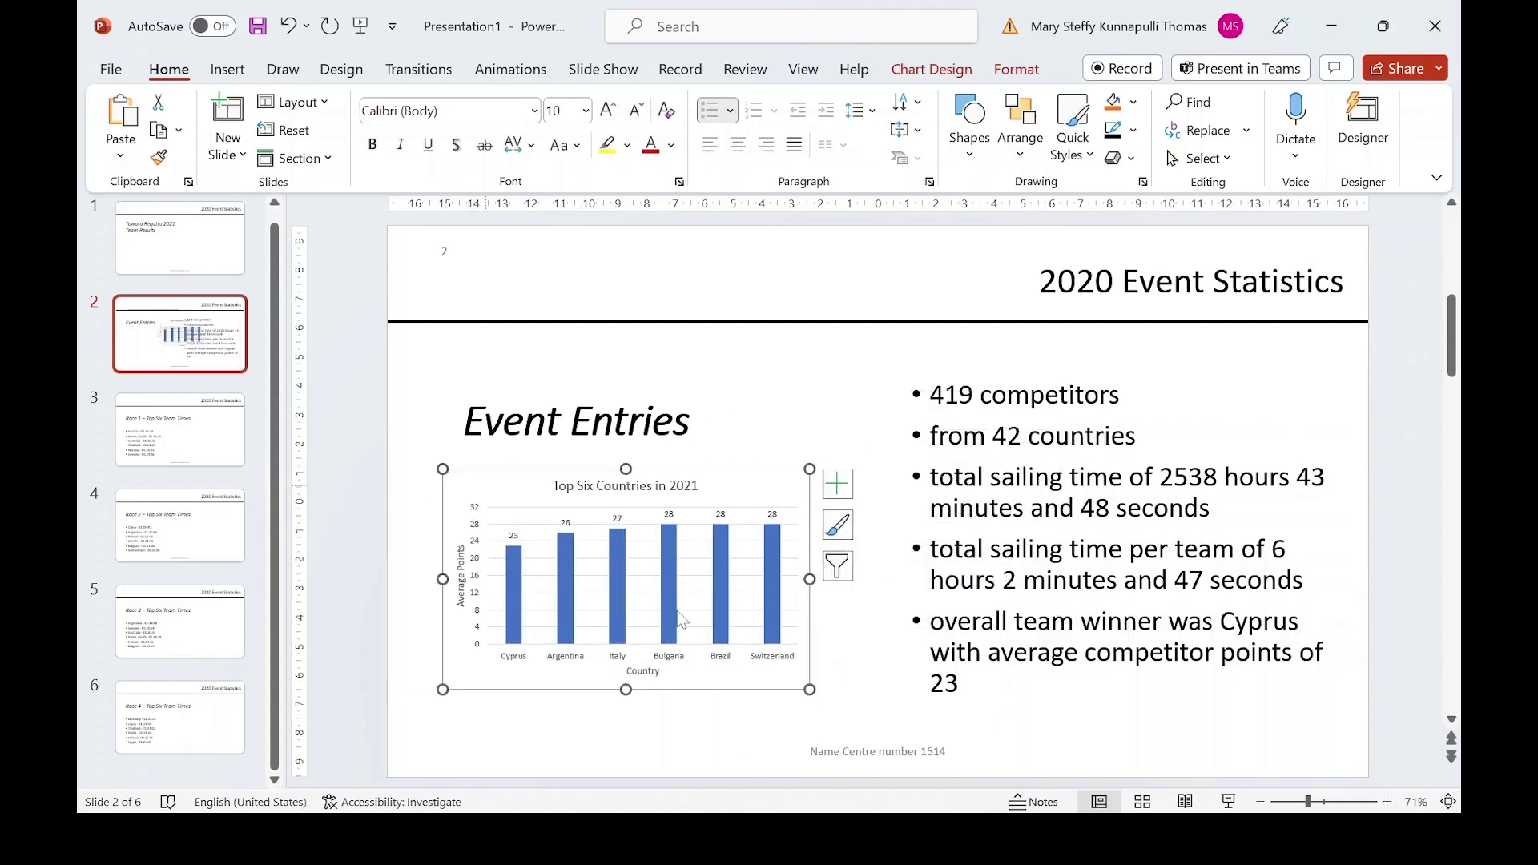
drag(809, 689, 863, 705)
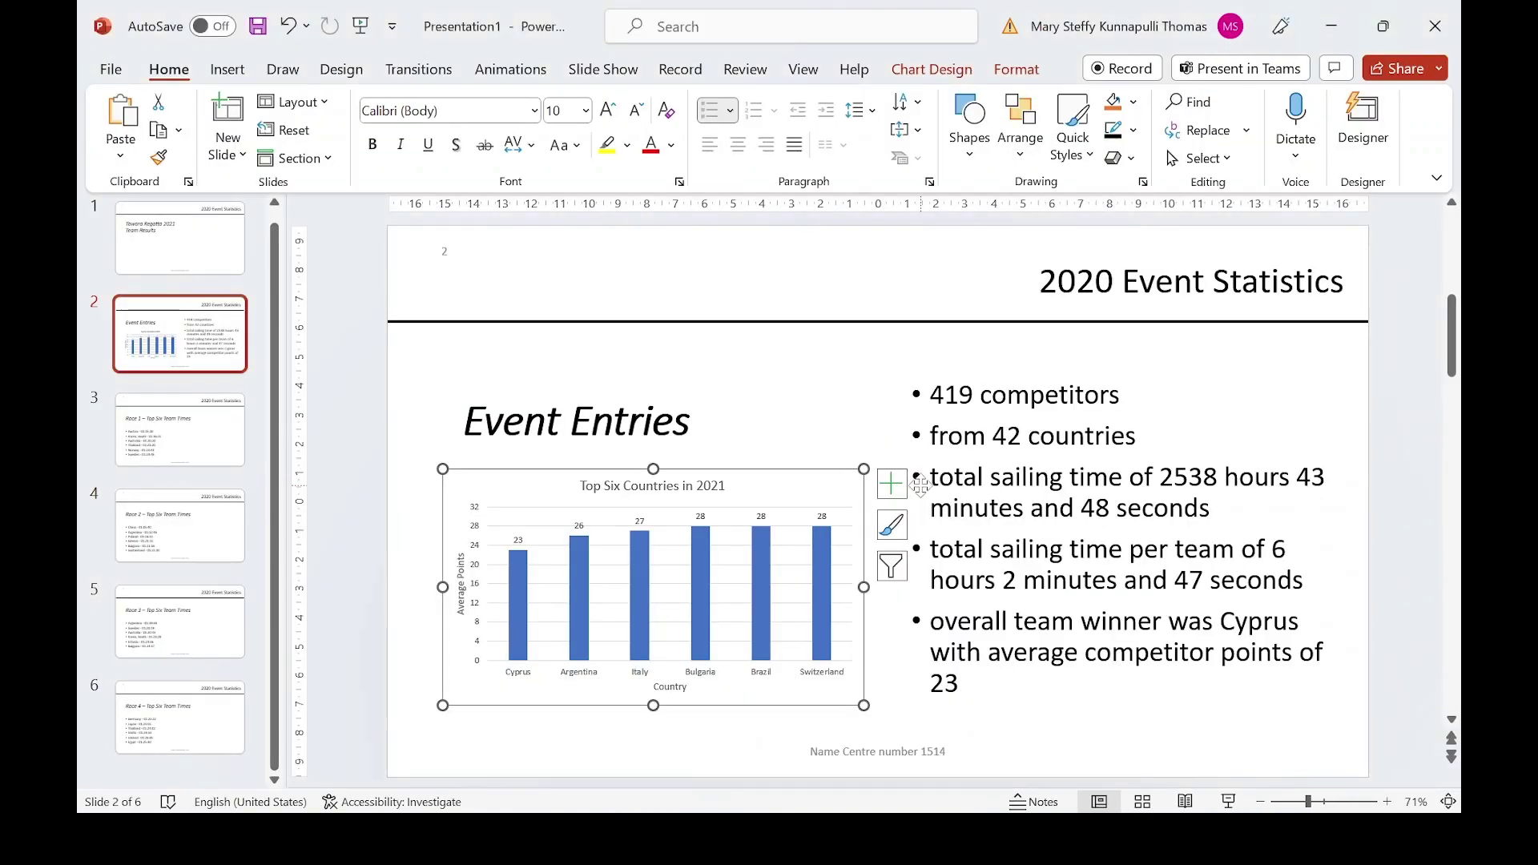
- Check the chart against question 27, highlighting "data and labels are fully visible" in the question paper, and return to PowerPoint
key(alt+Tab)
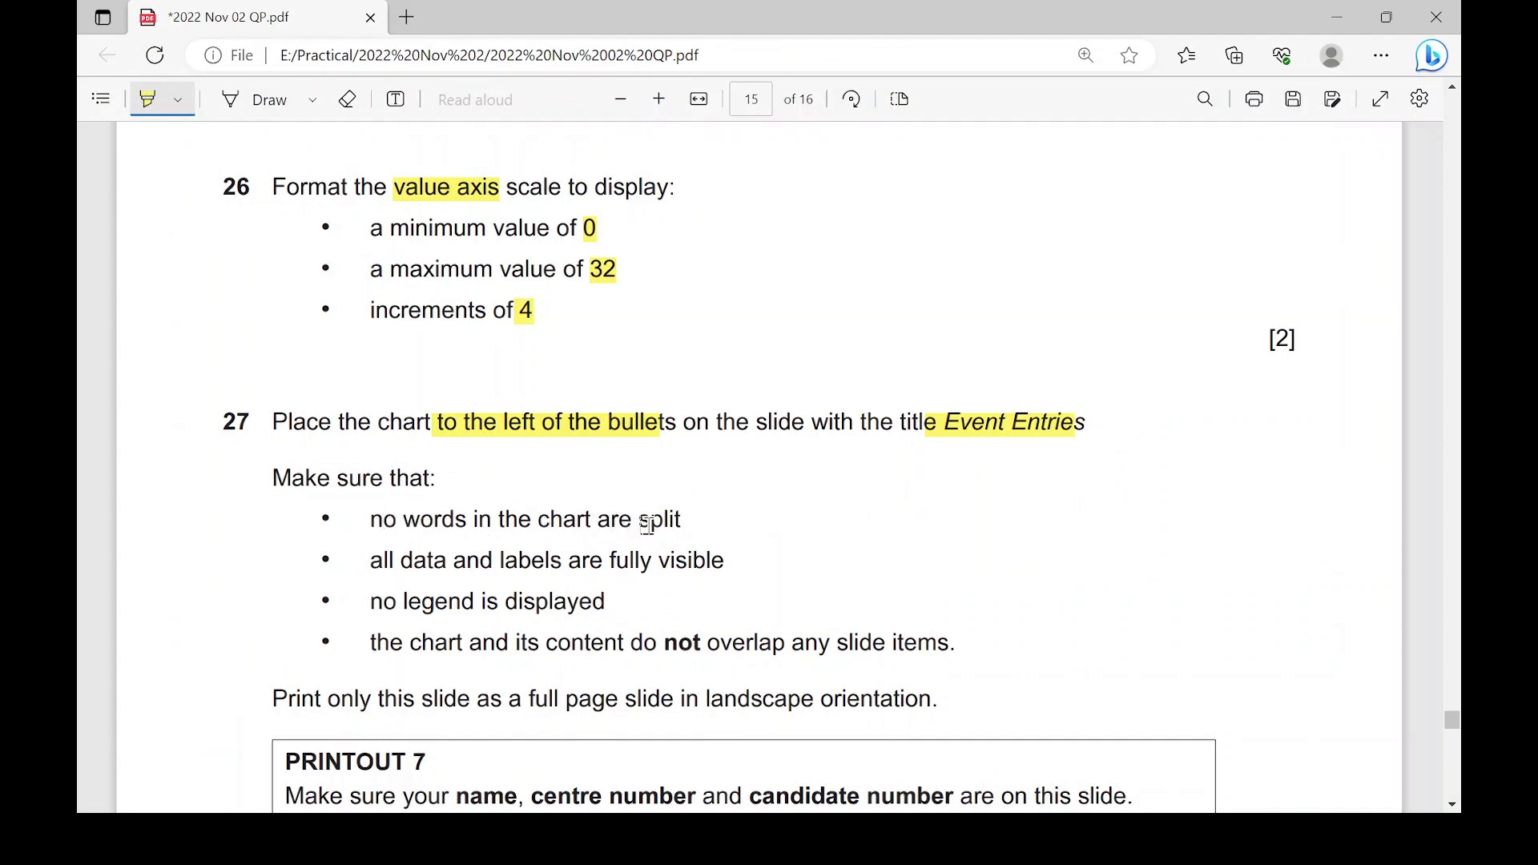
key(alt+Tab)
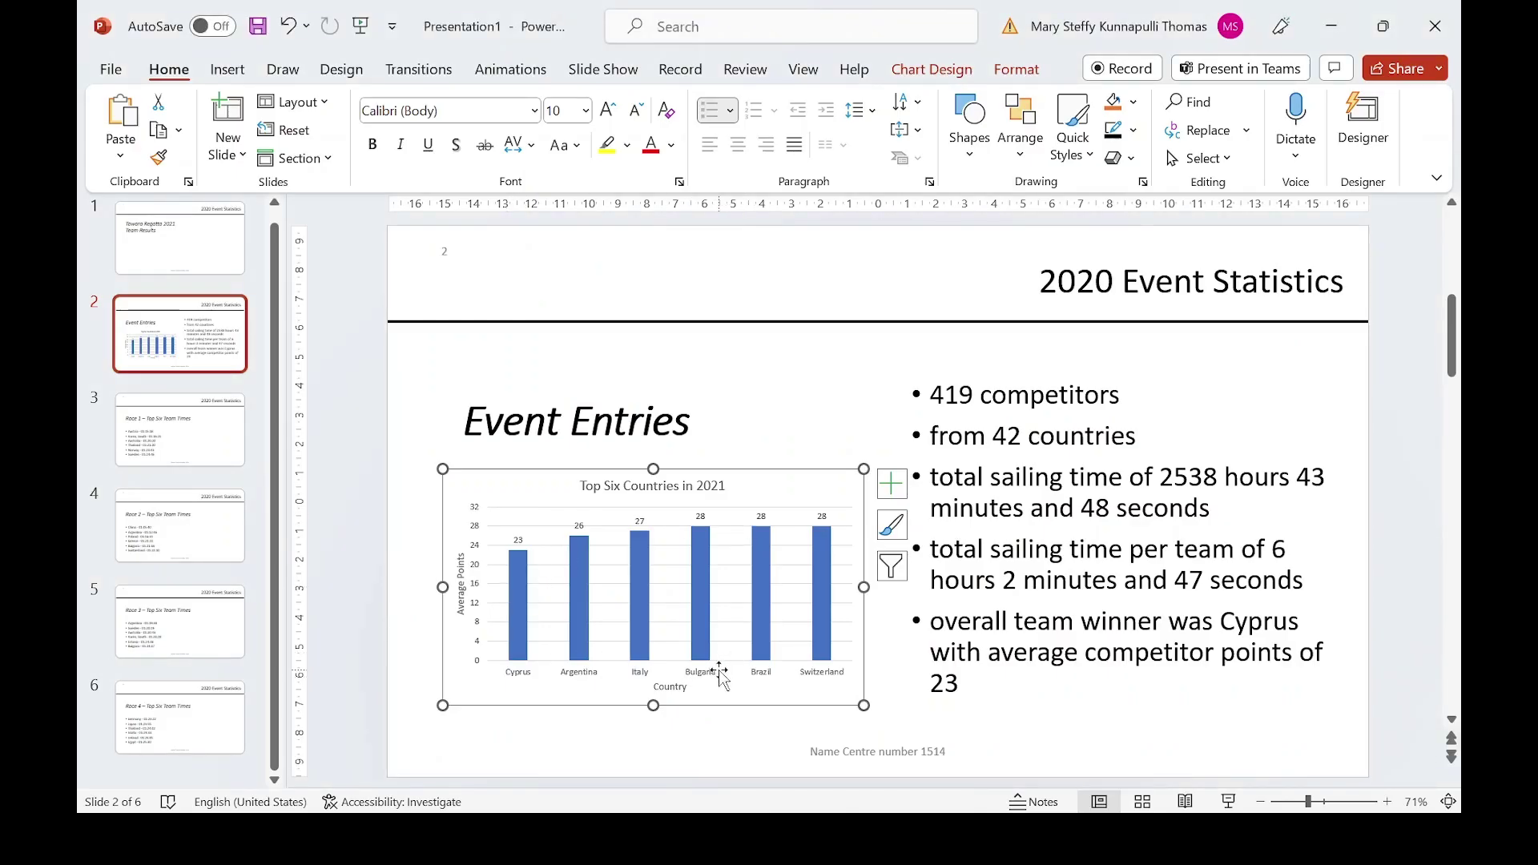
key(alt+Tab)
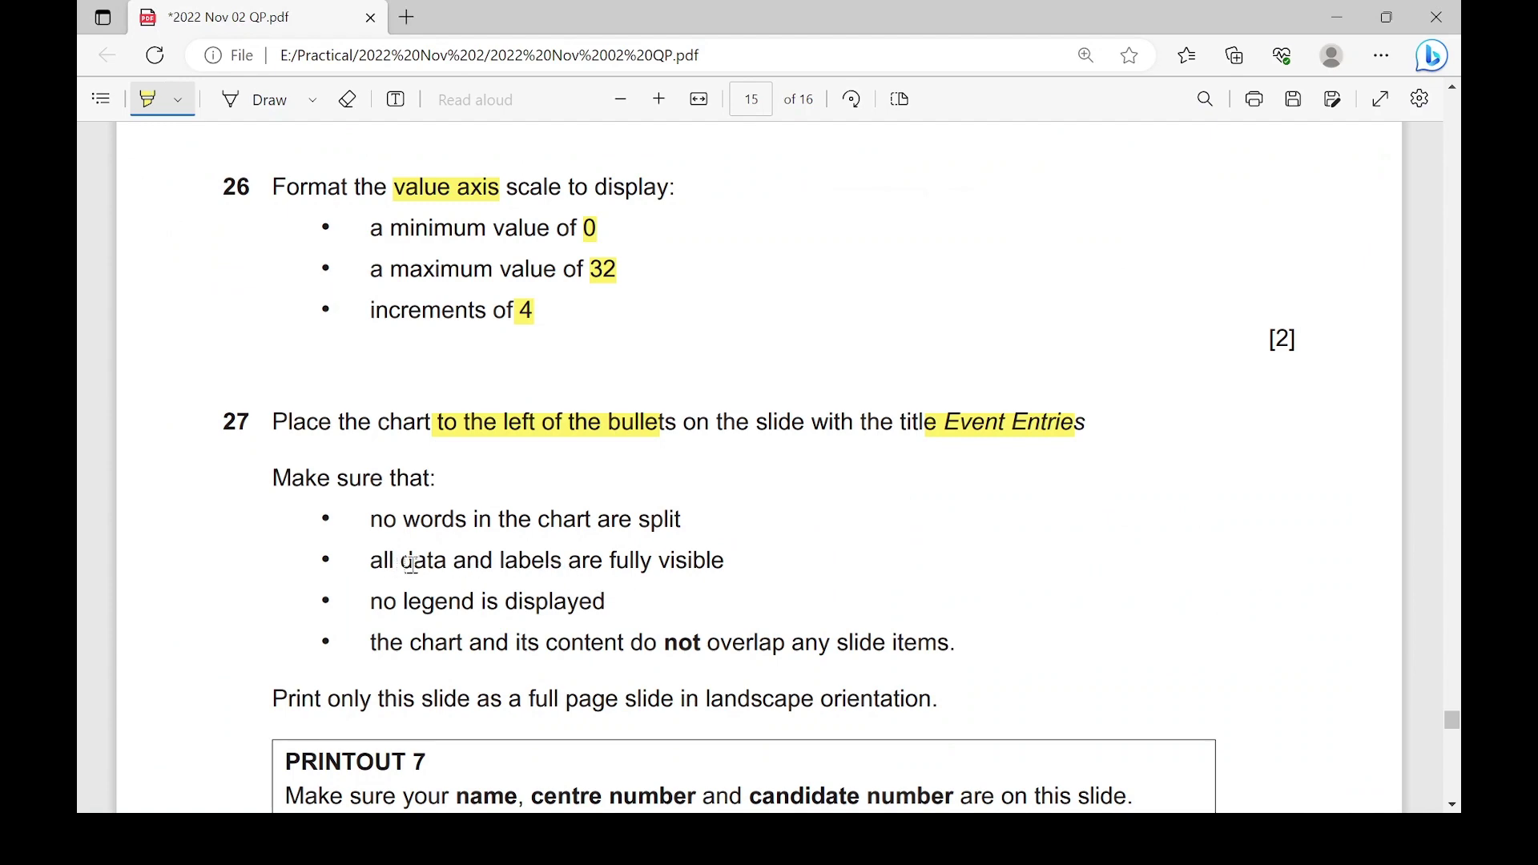
drag(411, 563, 724, 561)
key(alt+Tab)
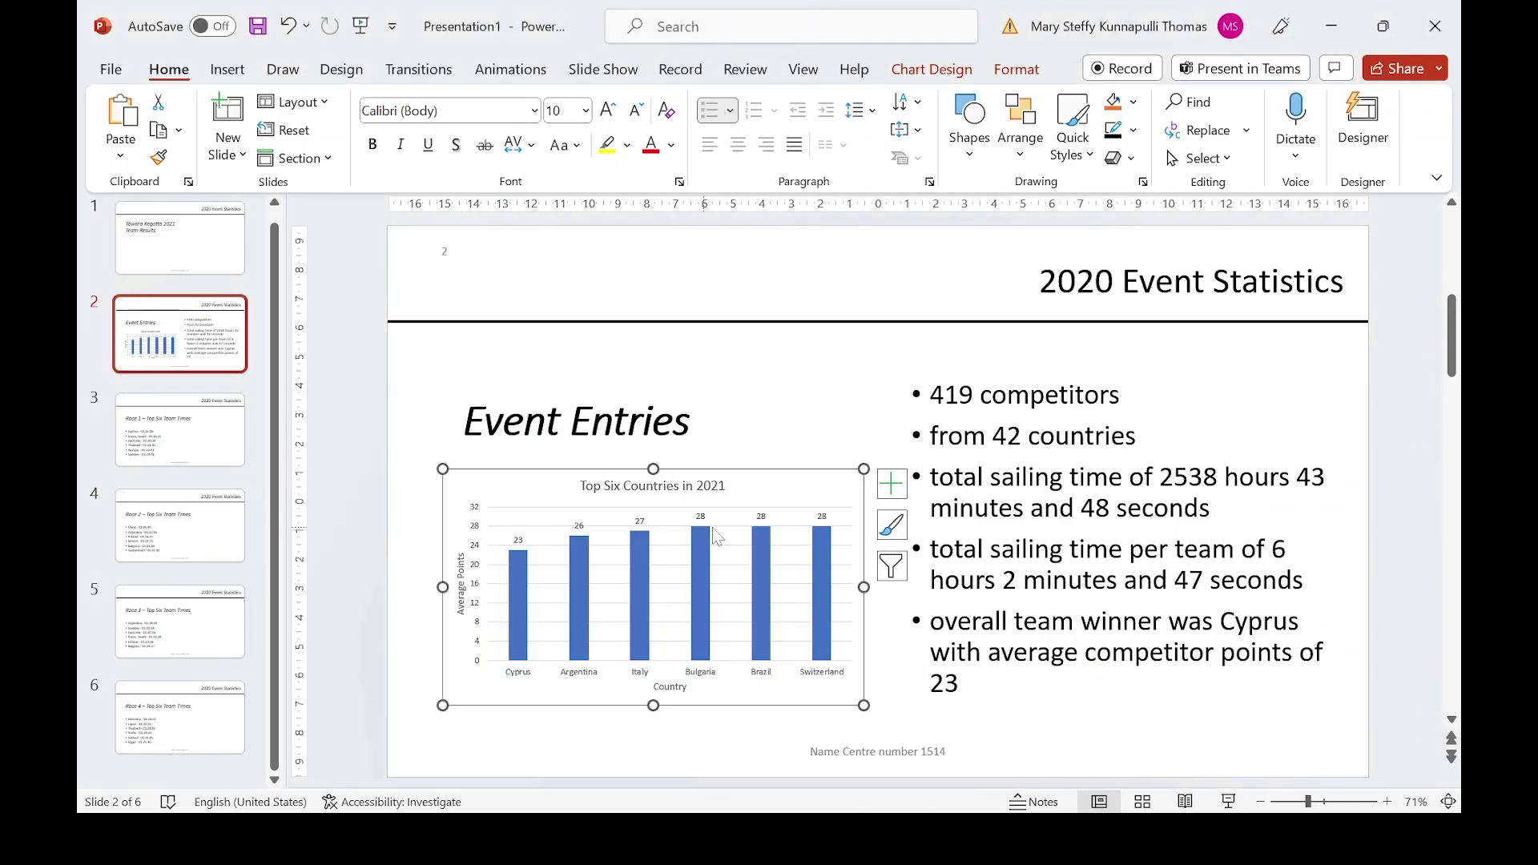
- Highlight the legend and no-overlap requirements in question 27 and compare each with the chart on the PowerPoint slide
key(alt+Tab)
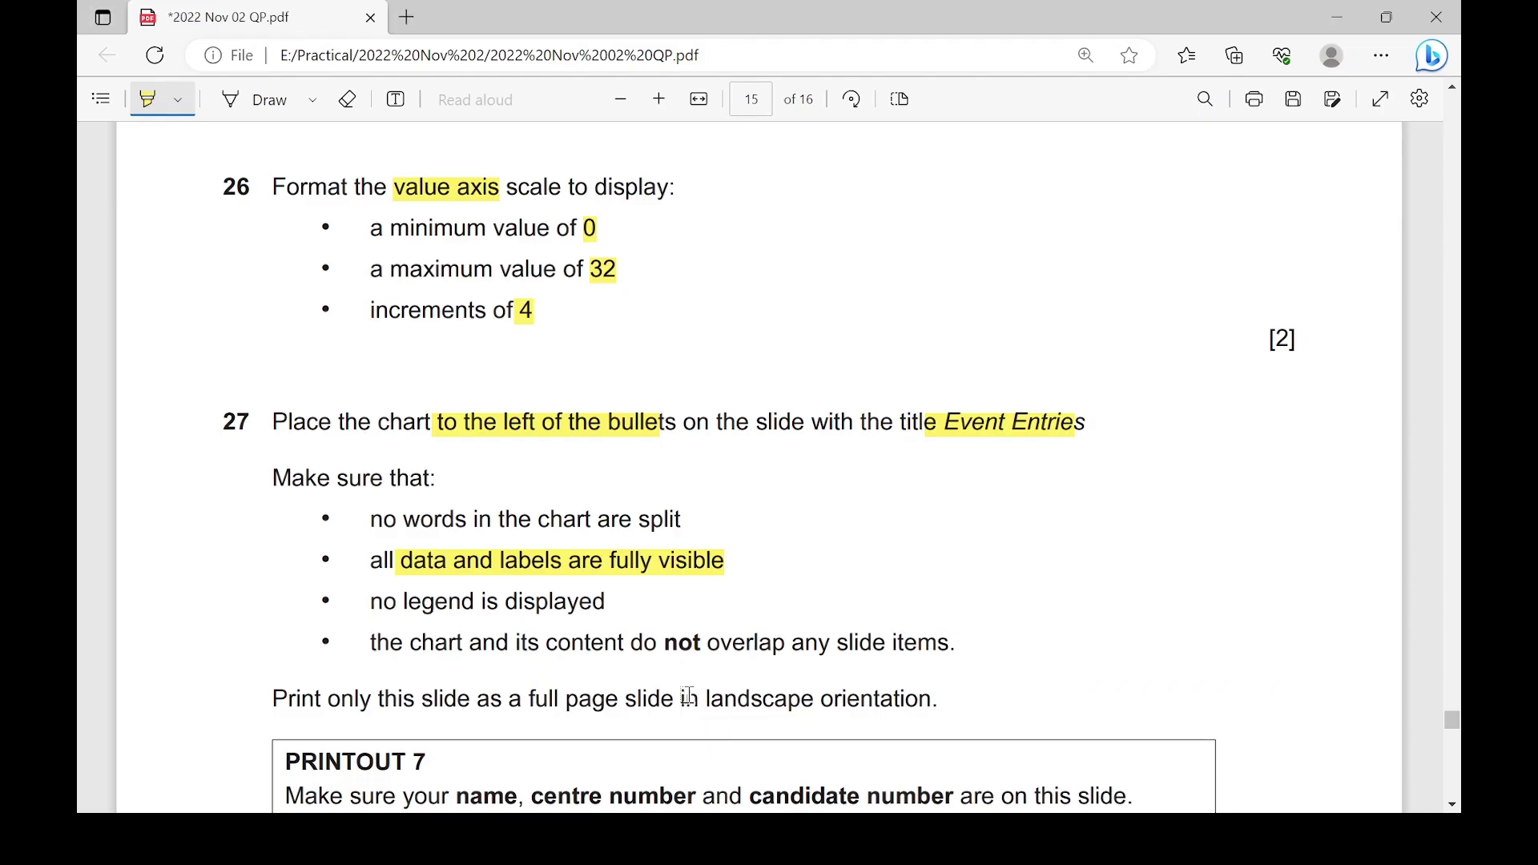
drag(407, 607, 603, 604)
key(alt+Tab)
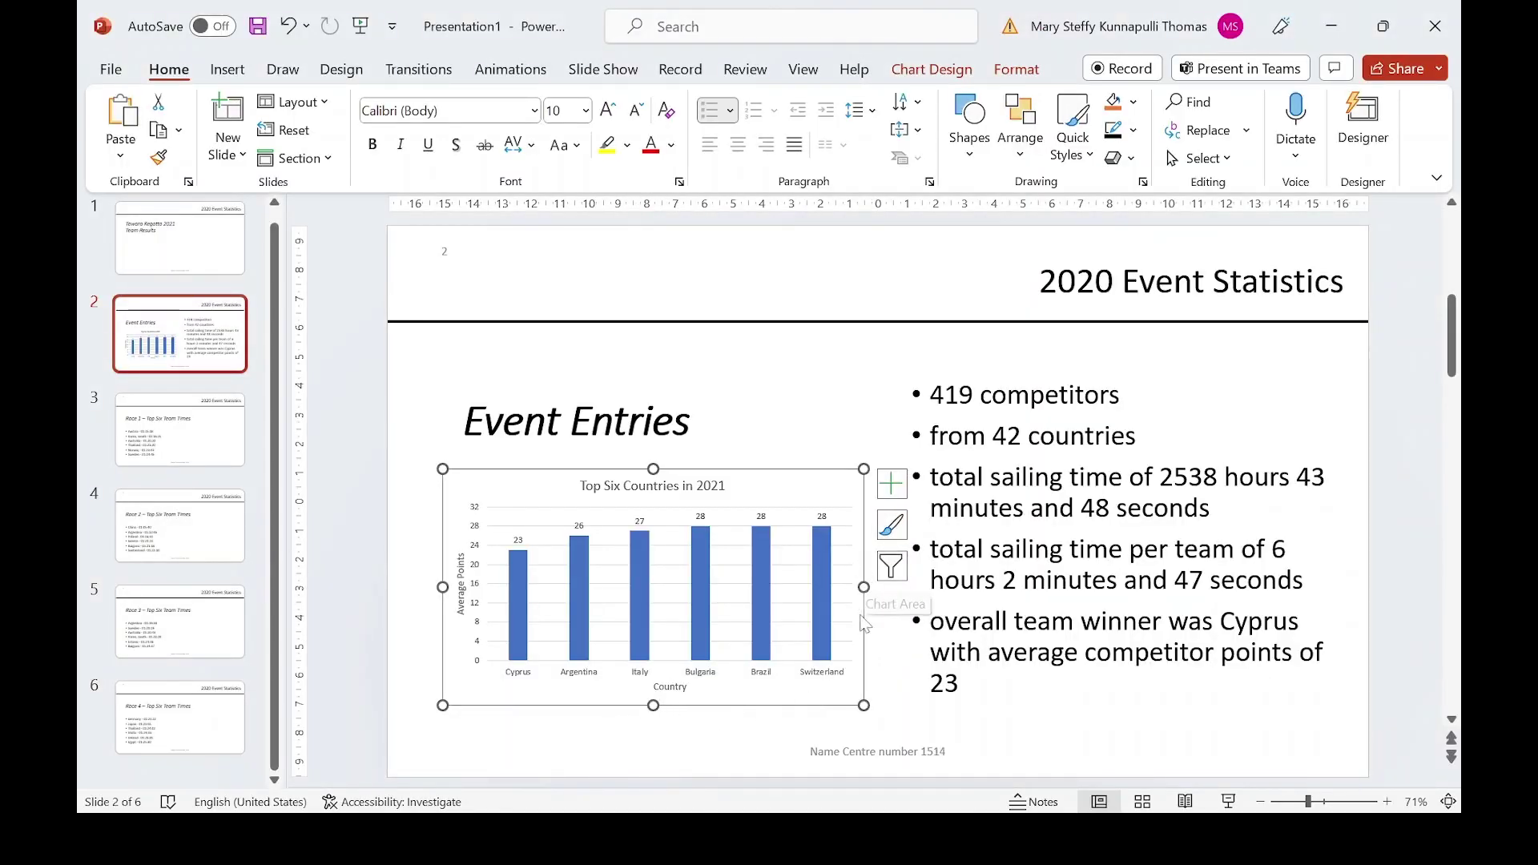
key(alt+Tab)
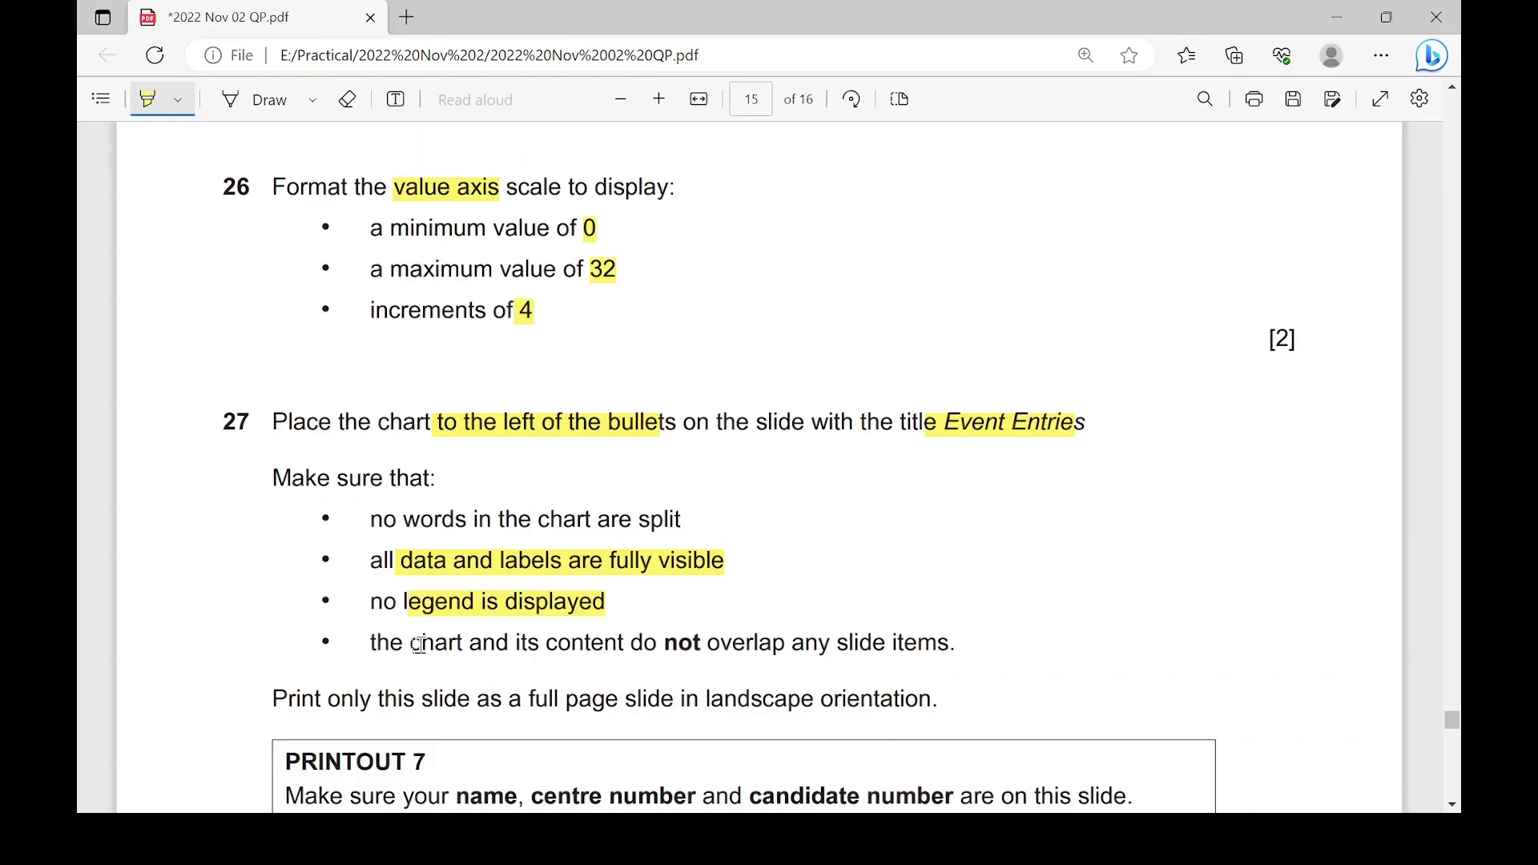
drag(418, 644, 951, 624)
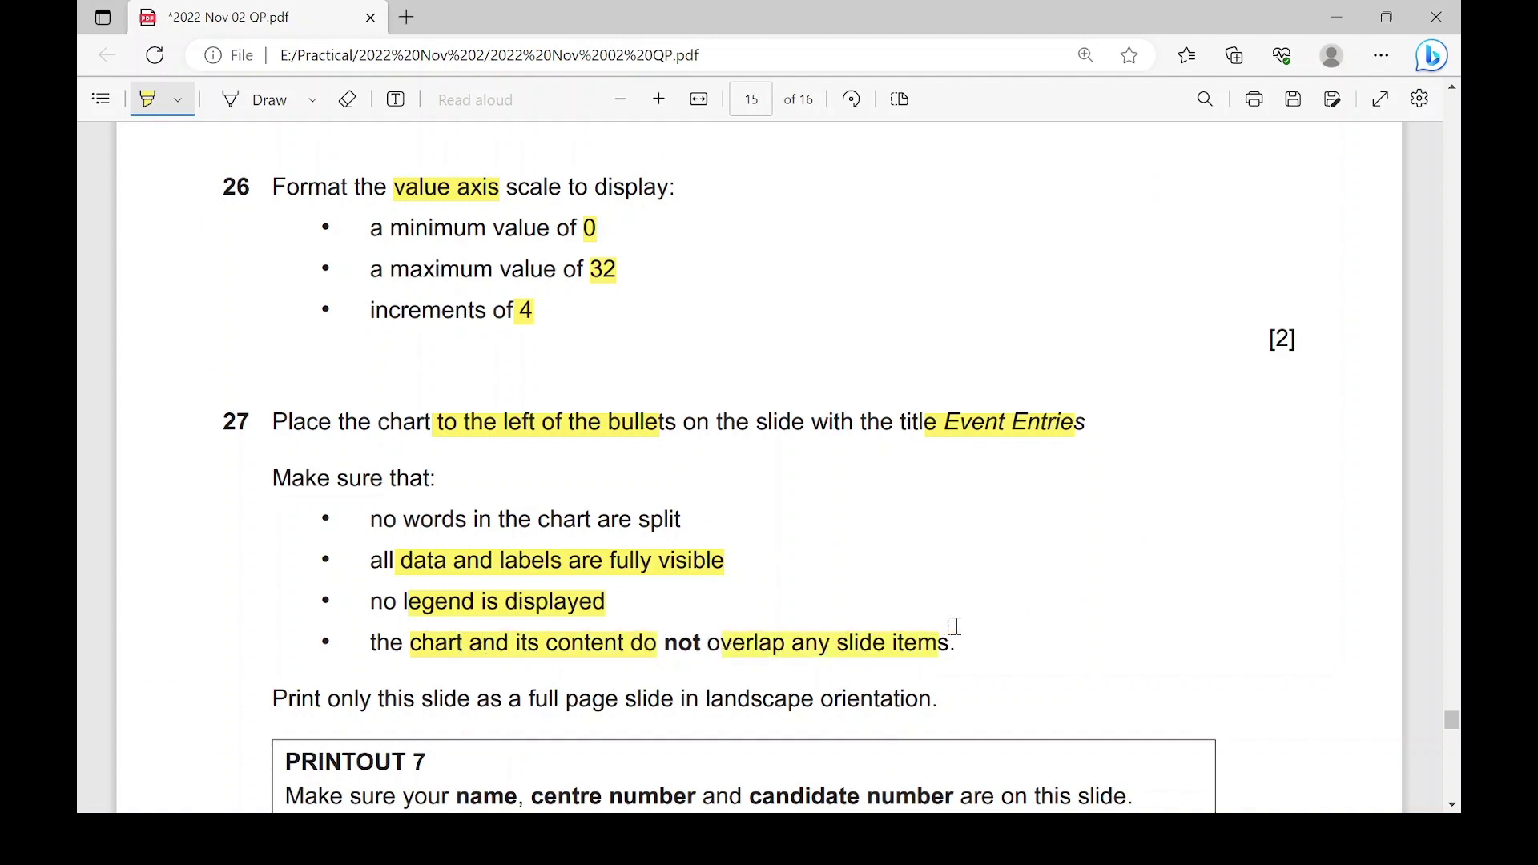
key(alt+Tab)
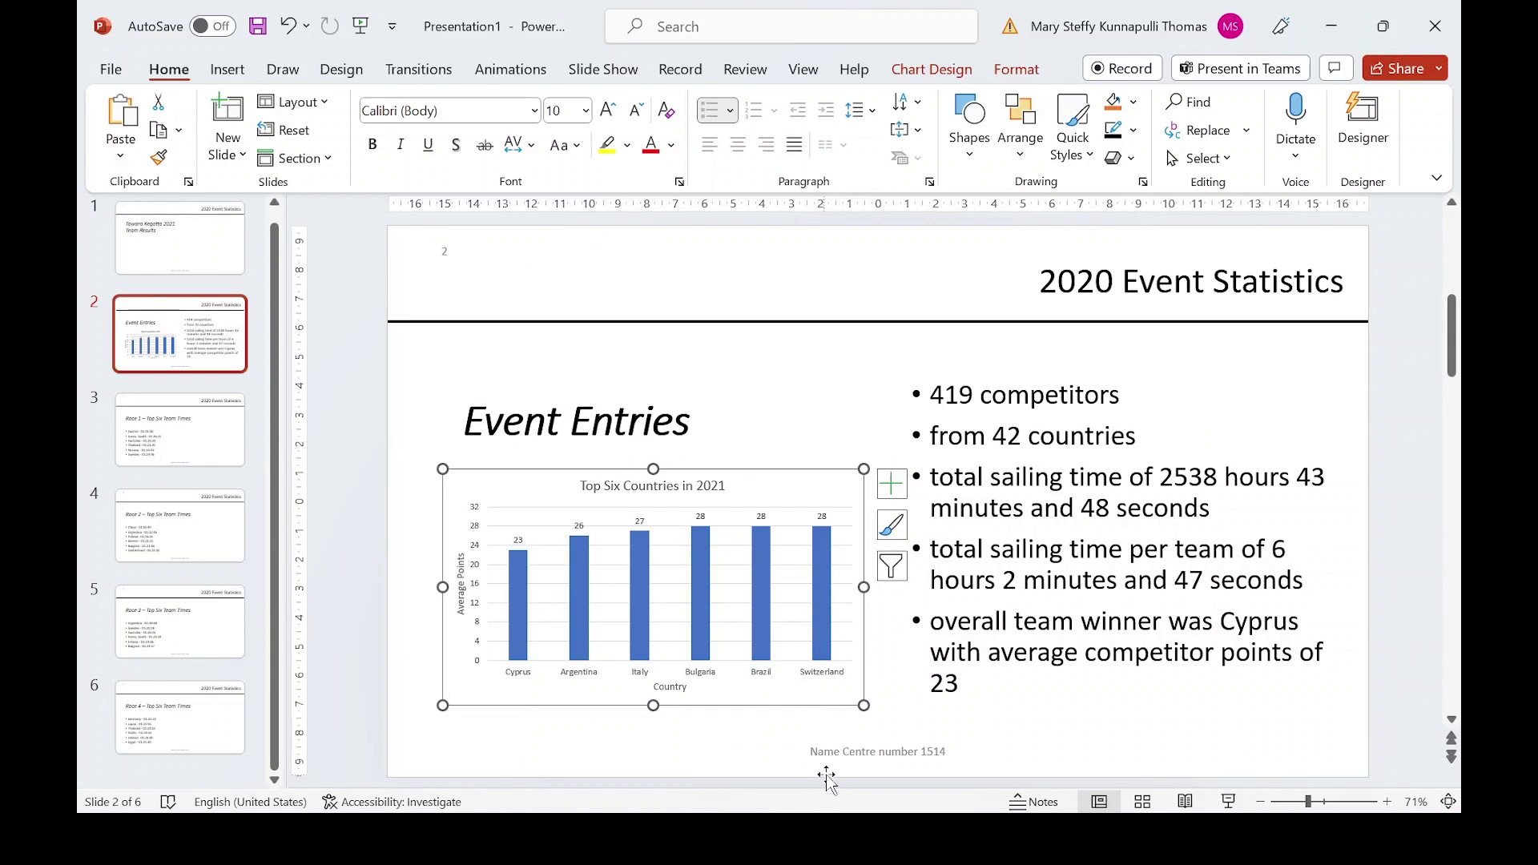
- Switch to the question paper and highlight the print requirements "as a full page slide" and "landscape orientation" in question 27
key(alt+Tab)
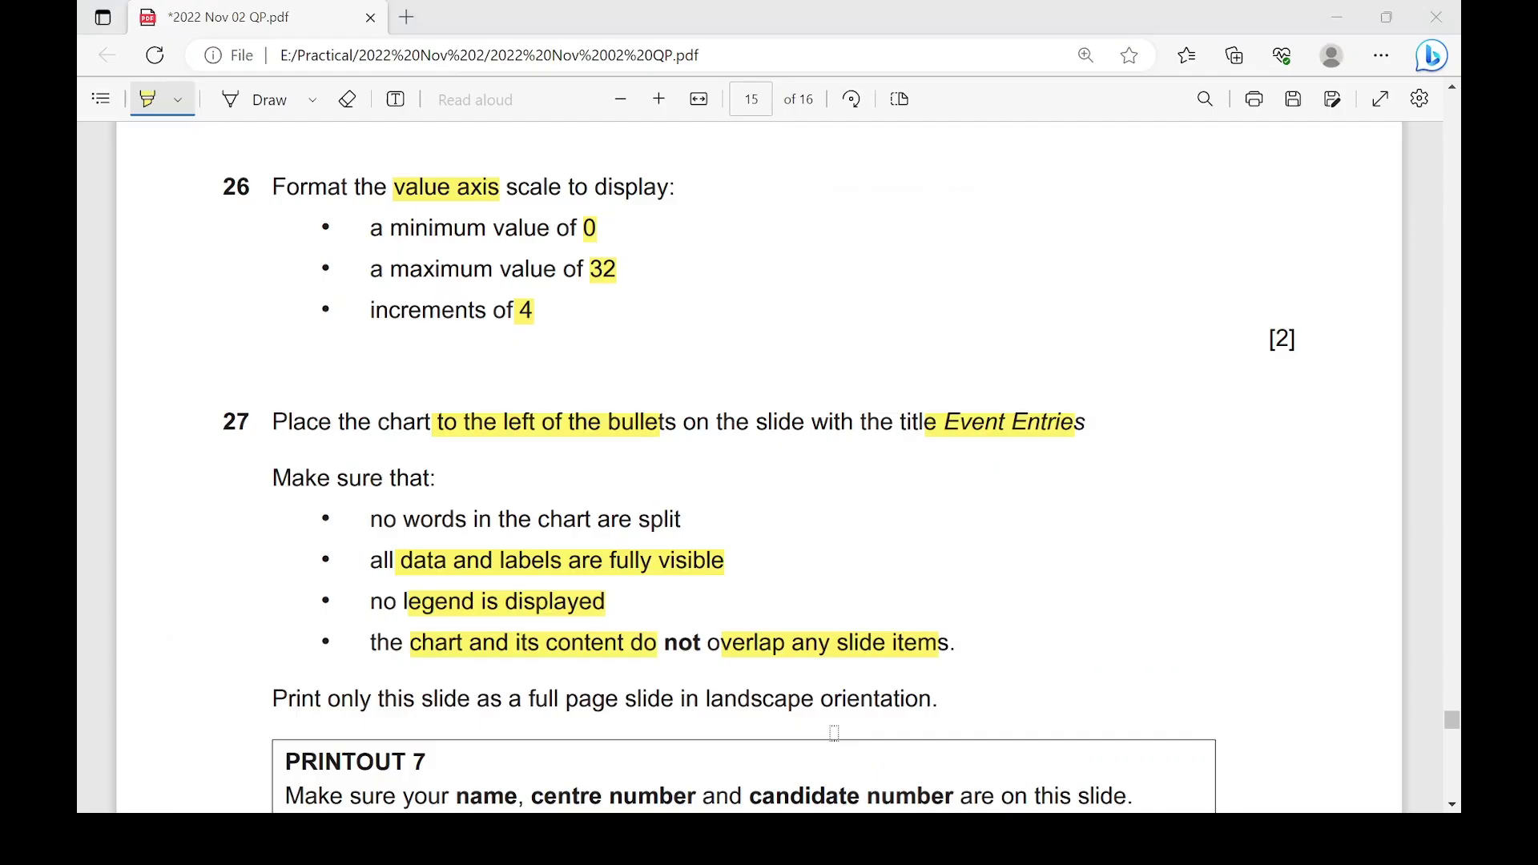
scroll(674, 650, down, 3)
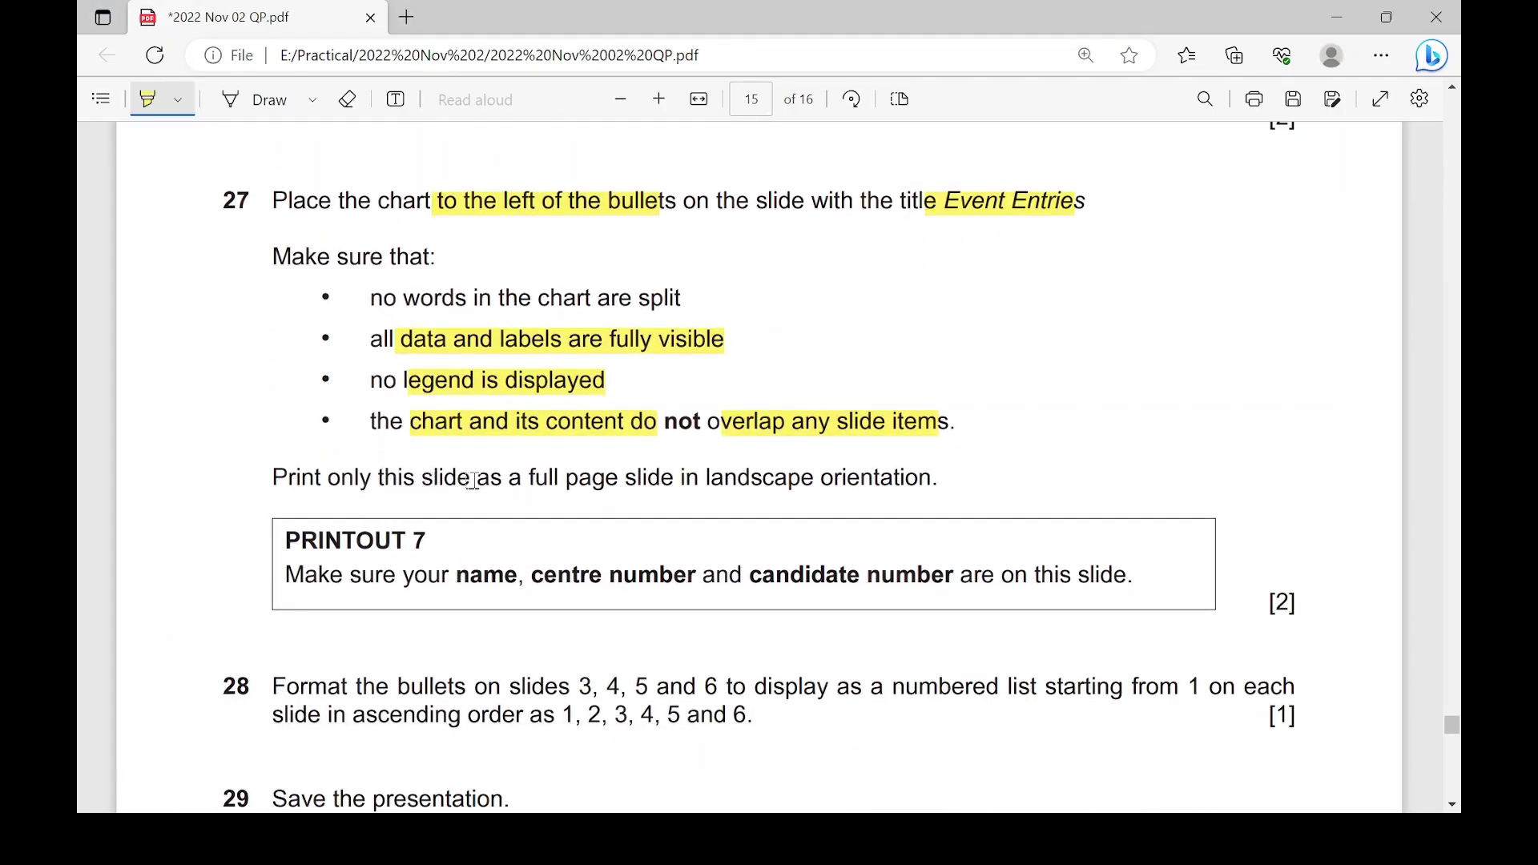
drag(486, 481, 850, 486)
- Switch to PowerPoint and set the print options to Print Current Slide and Full Page Slides for the Event Entries slide
key(alt+Tab)
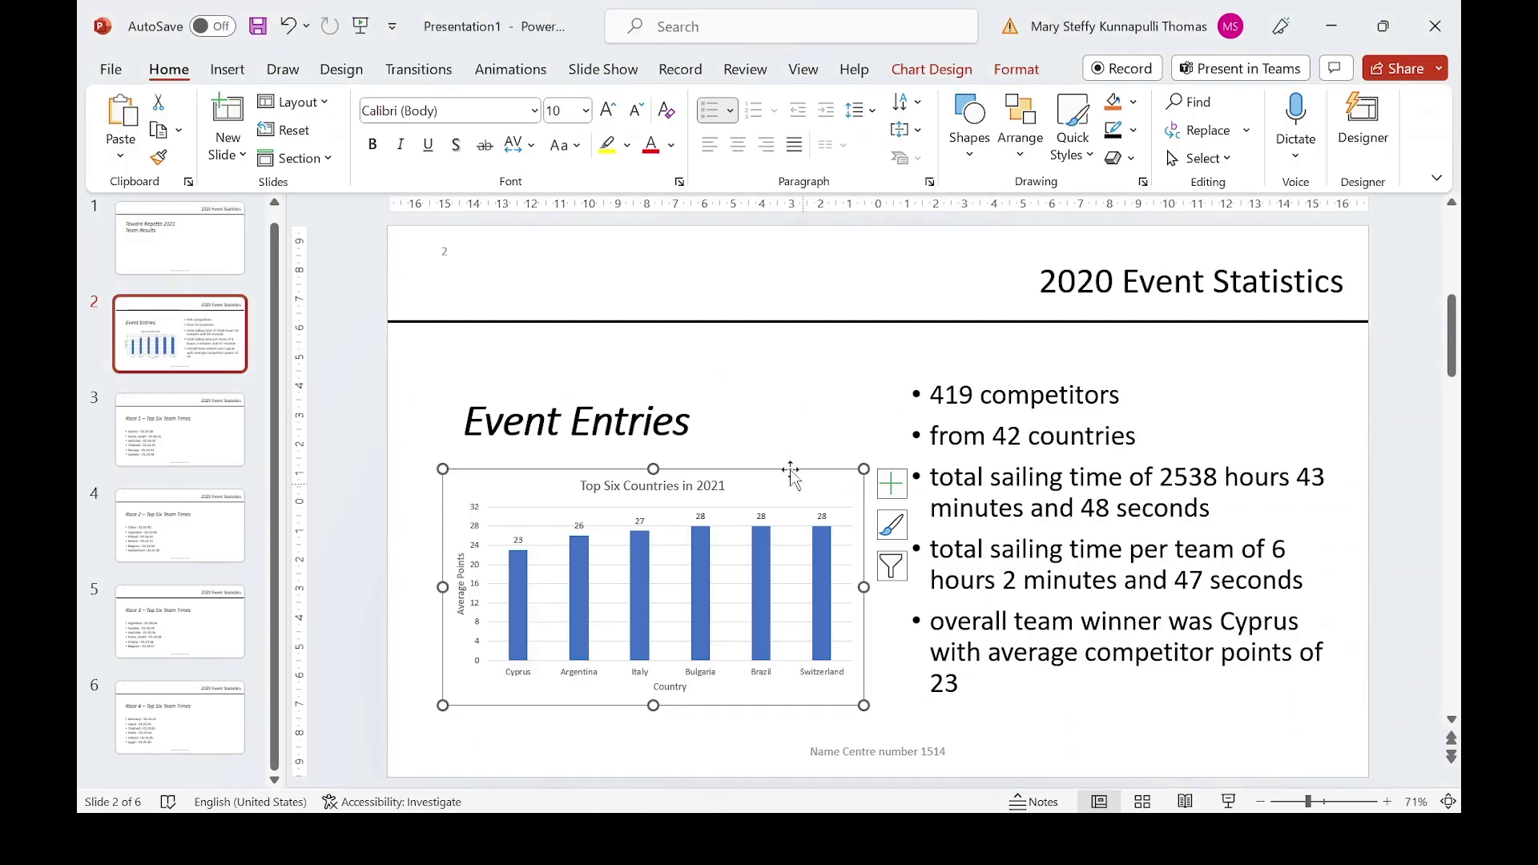
click(733, 361)
click(758, 280)
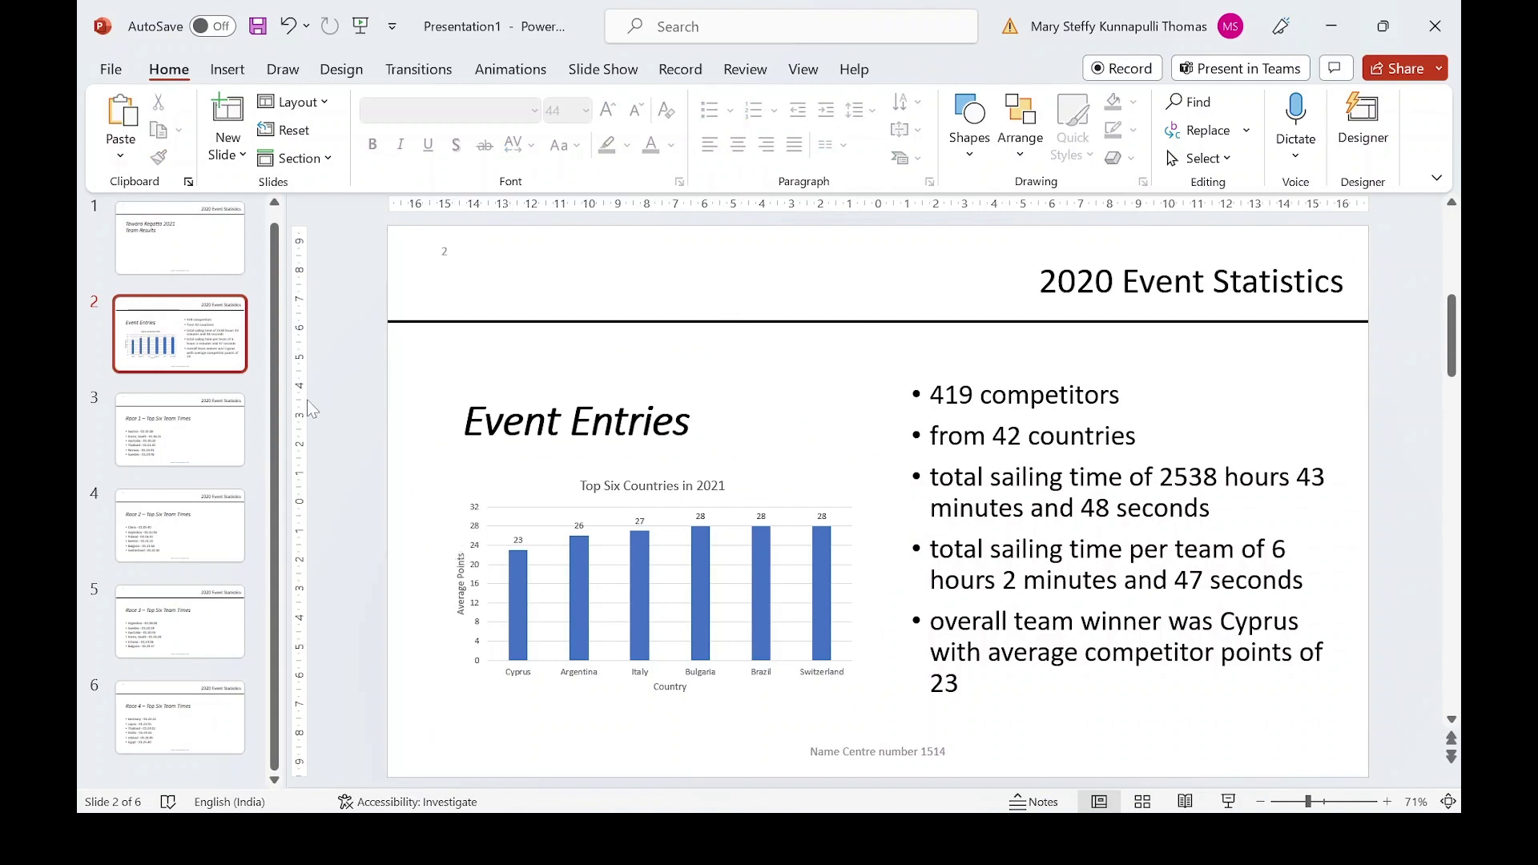
click(111, 69)
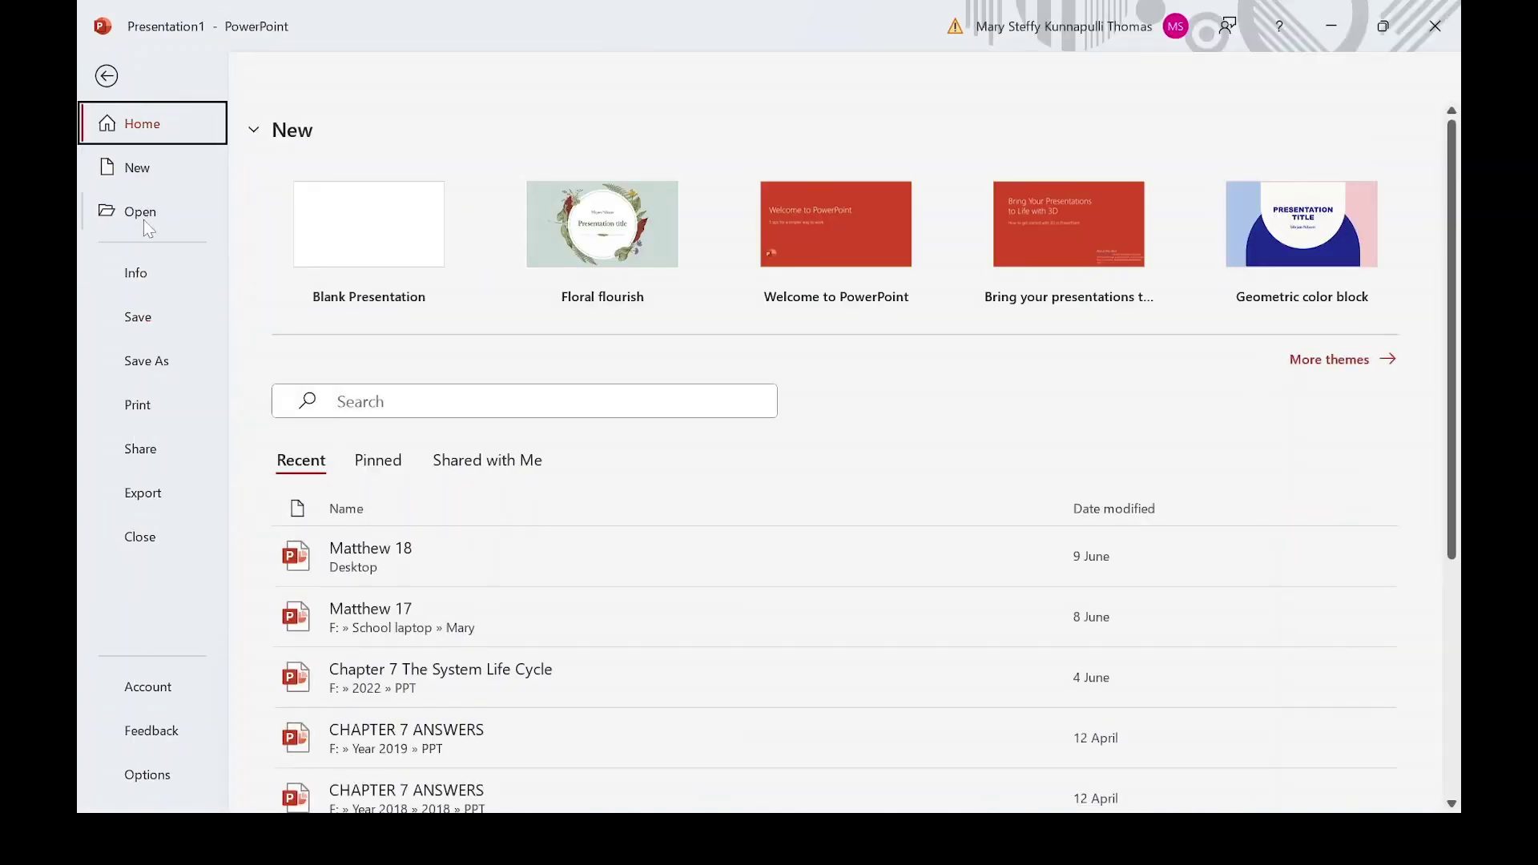
click(157, 403)
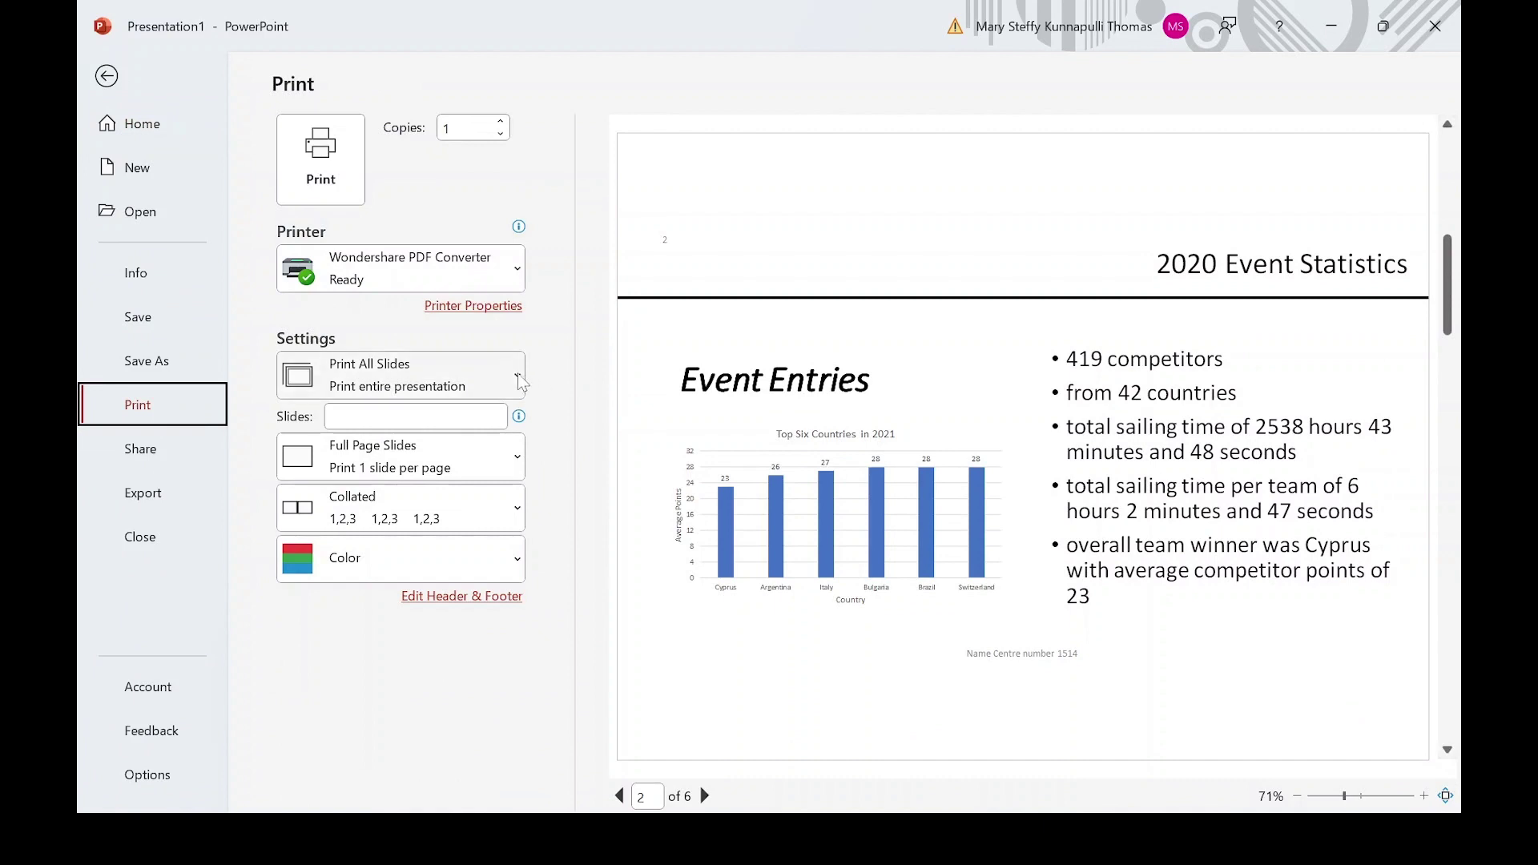
click(519, 381)
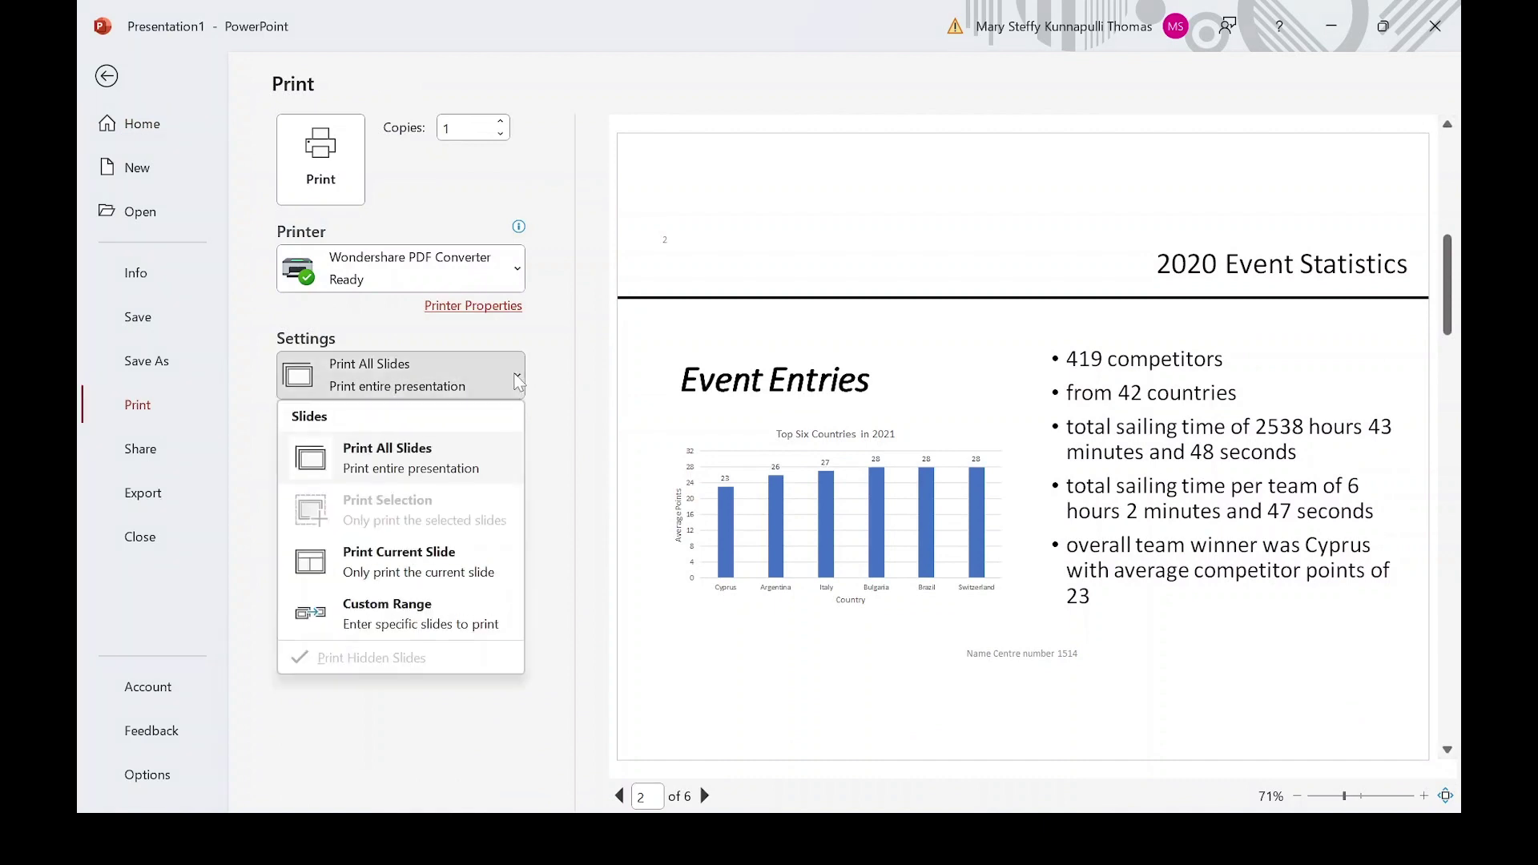
click(450, 578)
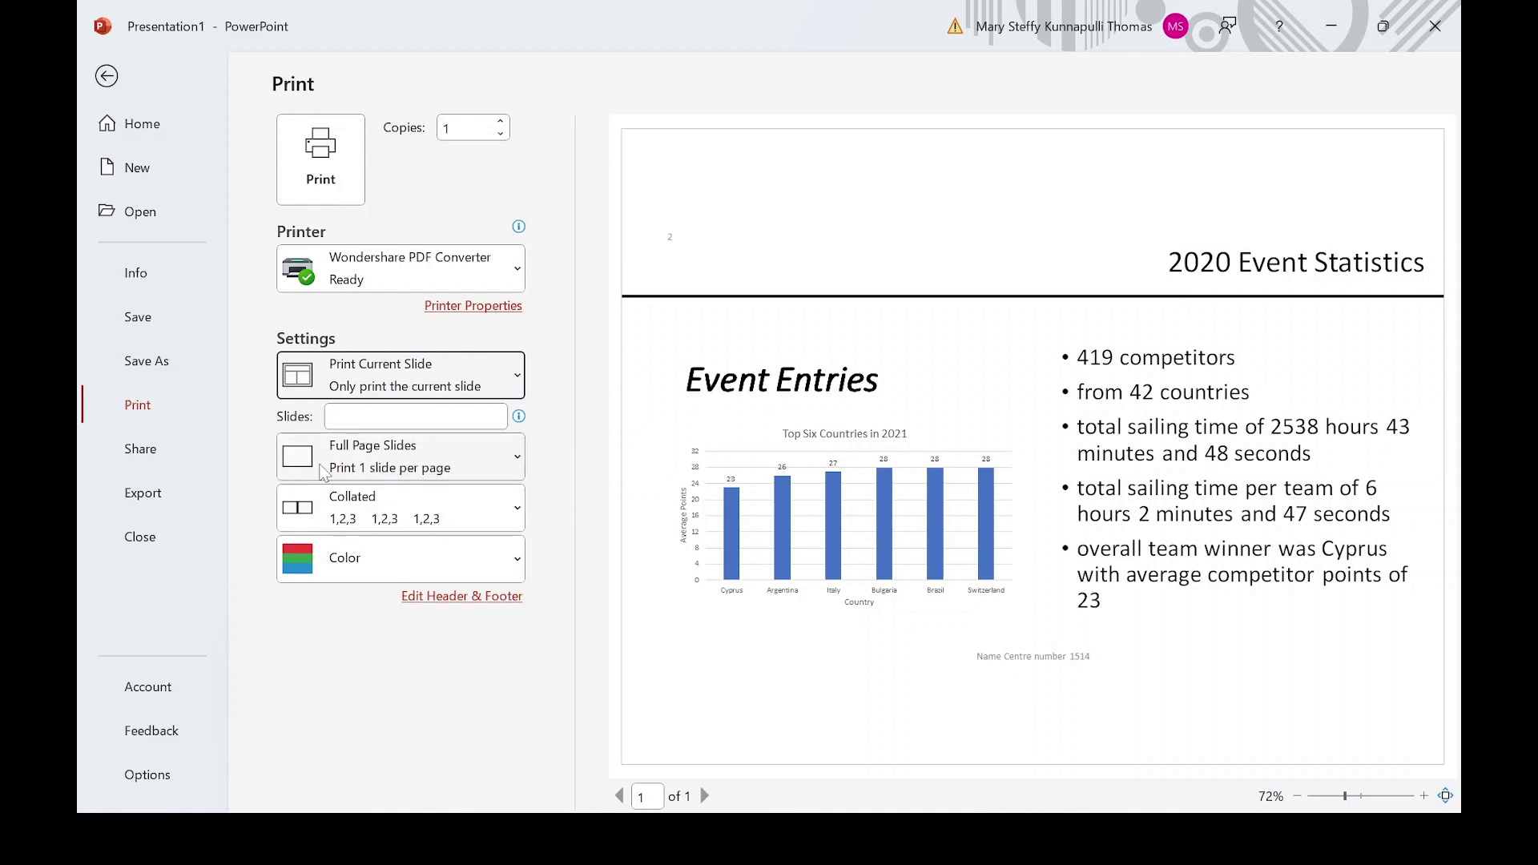
click(353, 464)
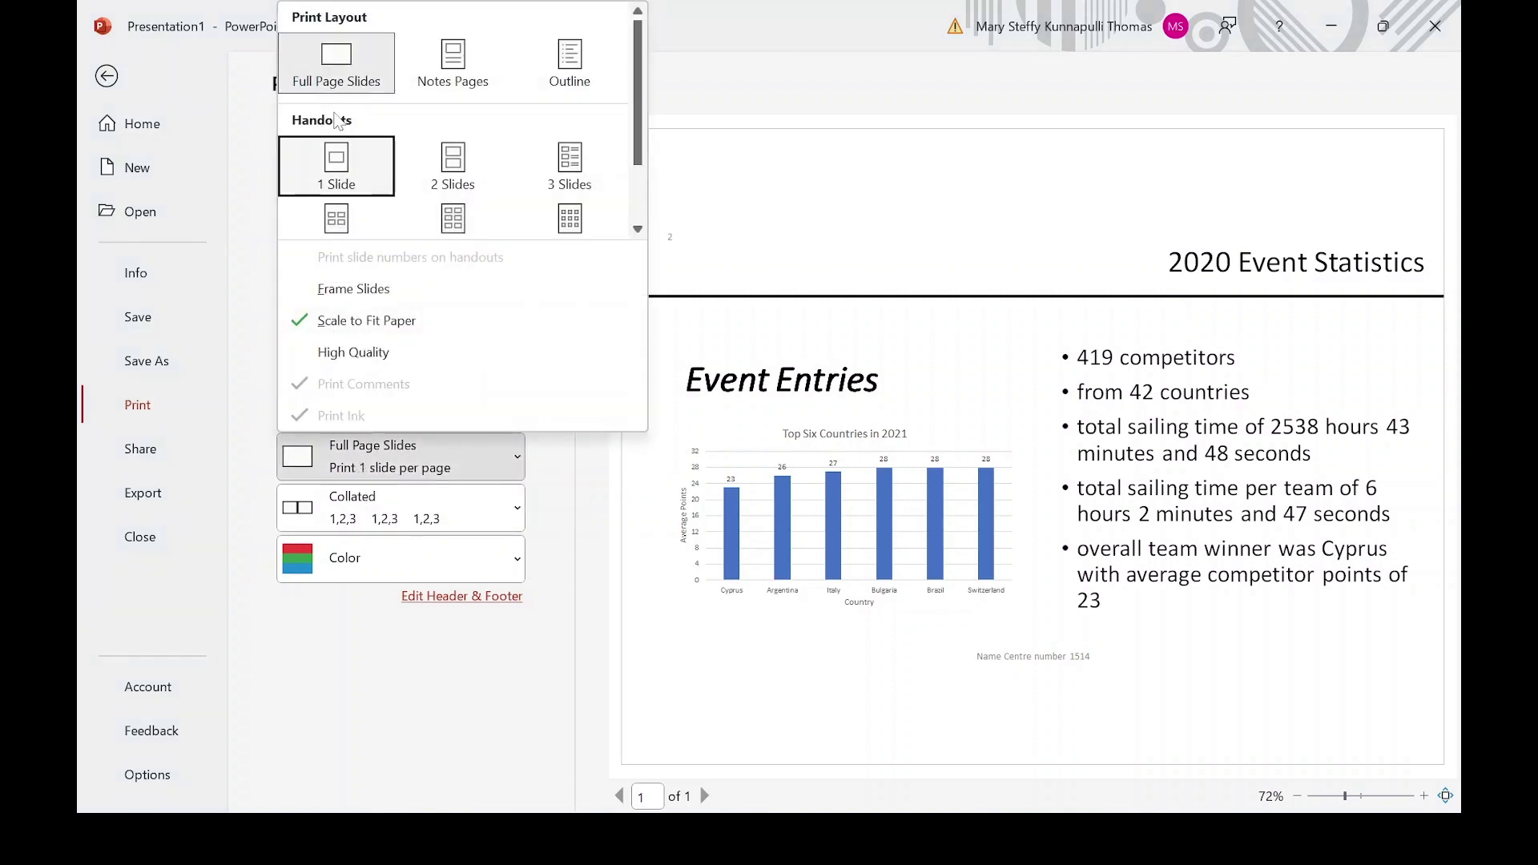
click(346, 84)
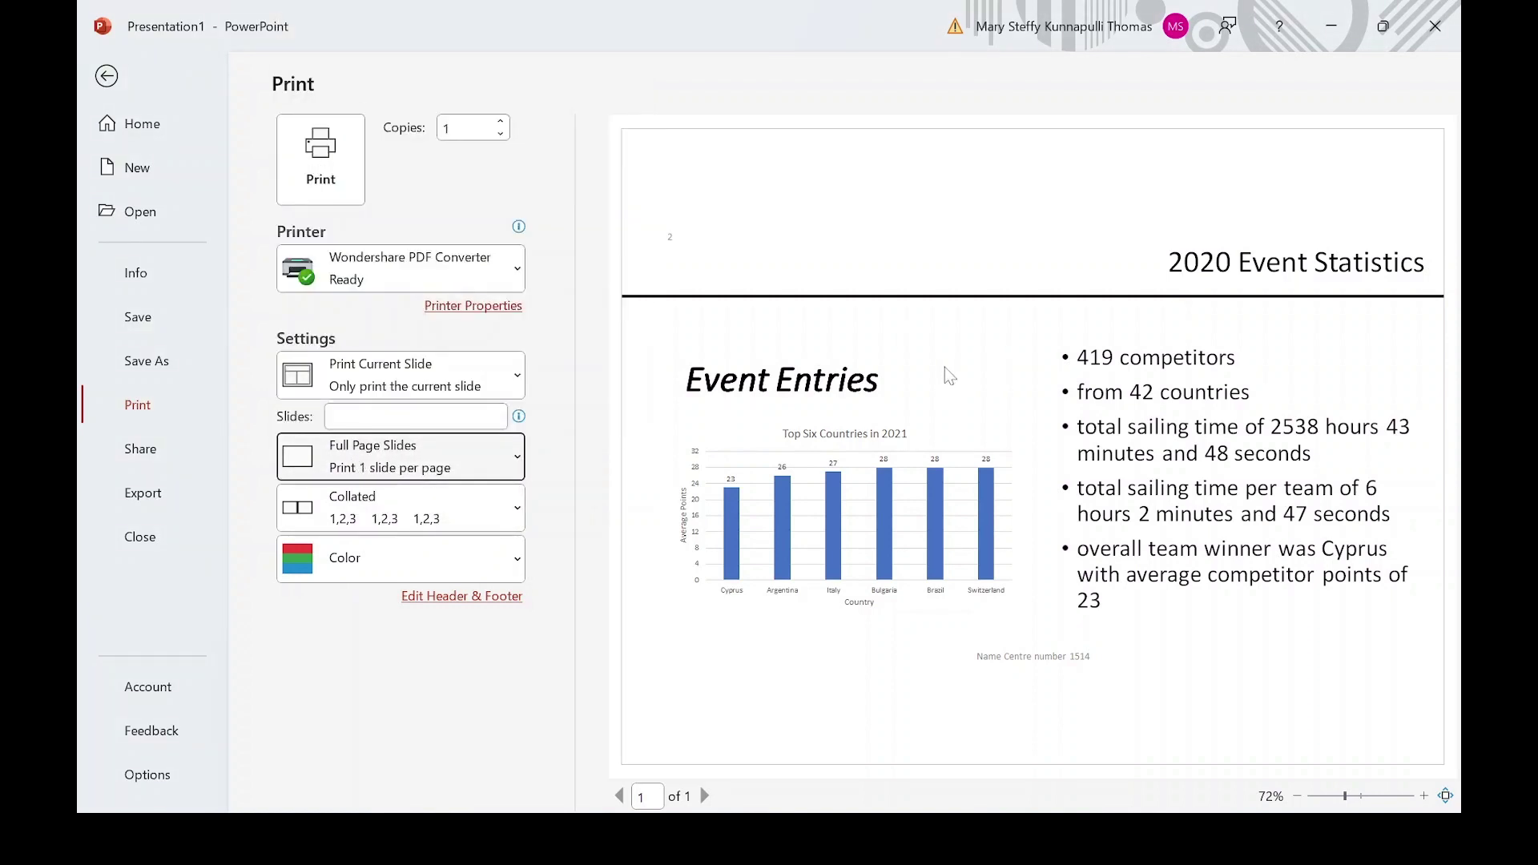
- Switch to the question paper and highlight the slide numbers "3, 4, 5 and 6" in question 28
key(alt+Tab)
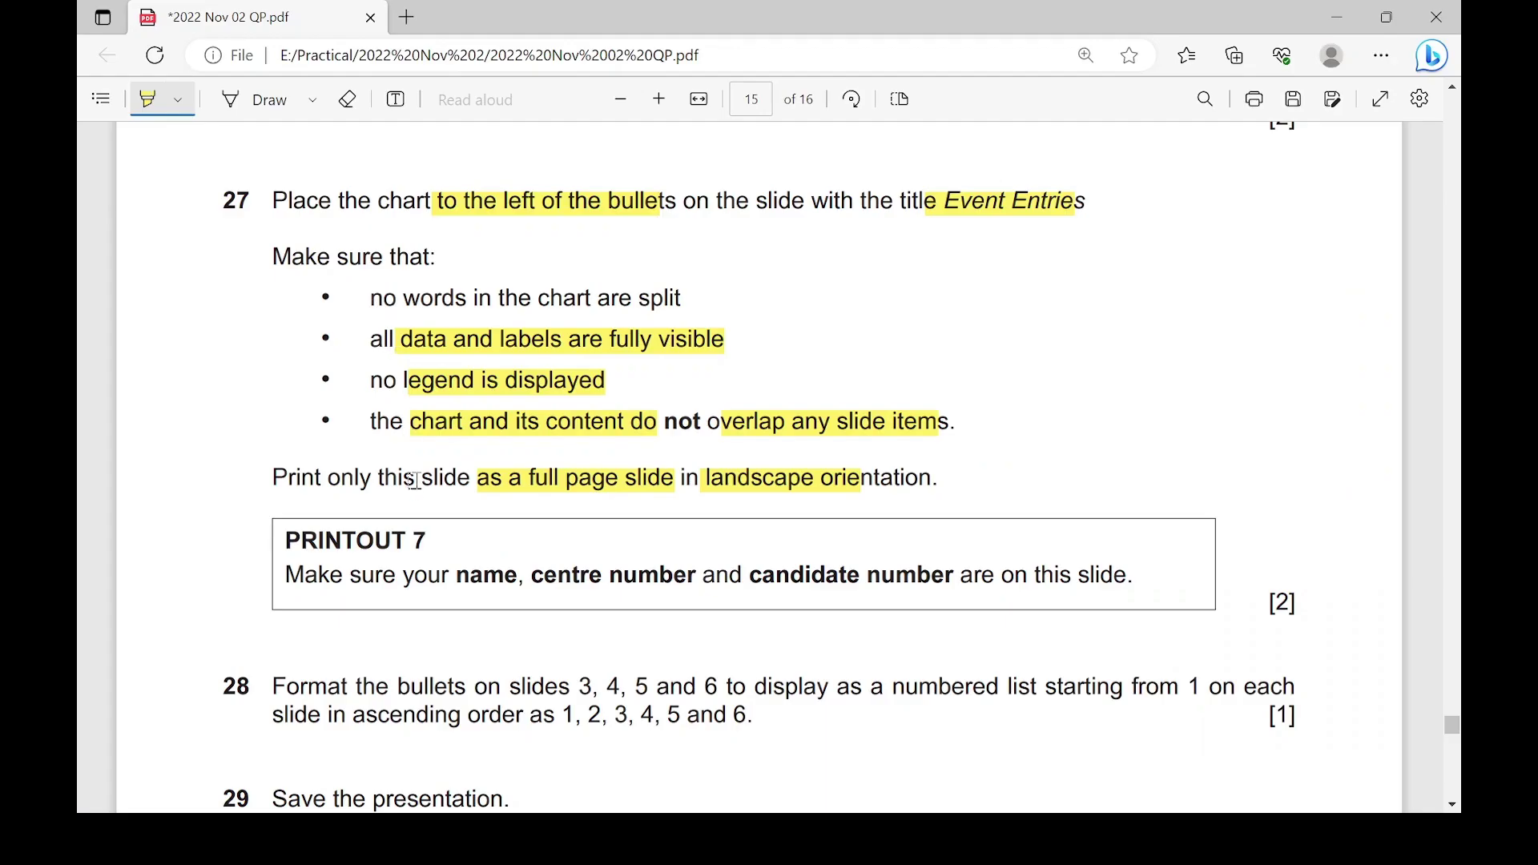
scroll(414, 483, up, 2)
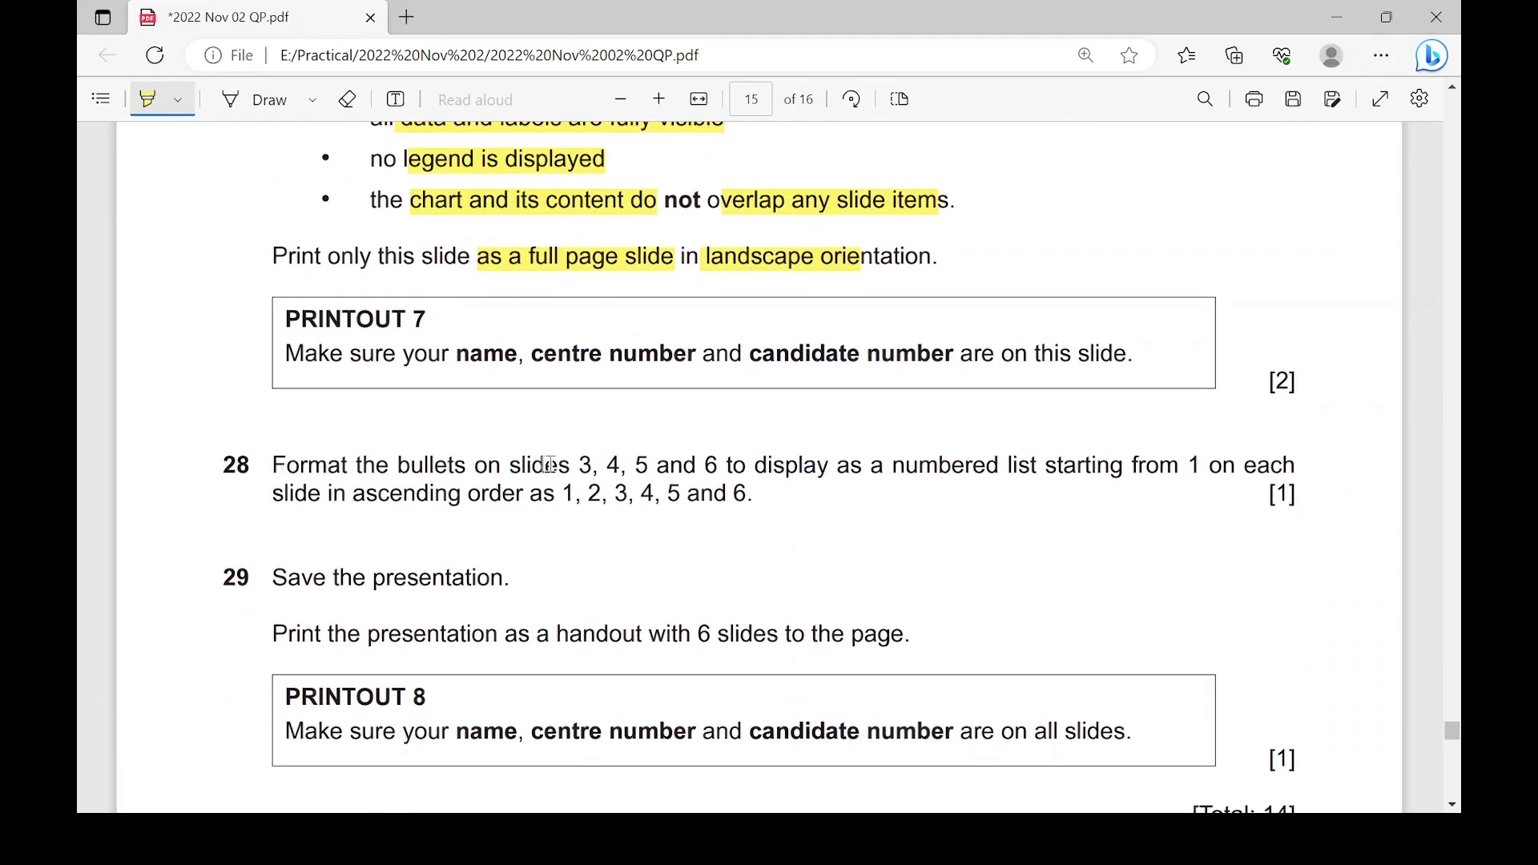
drag(580, 467, 726, 467)
- Switch to PowerPoint, leave the print view, look through the bullets on slides 3 to 6, and return to the question paper
key(alt+Tab)
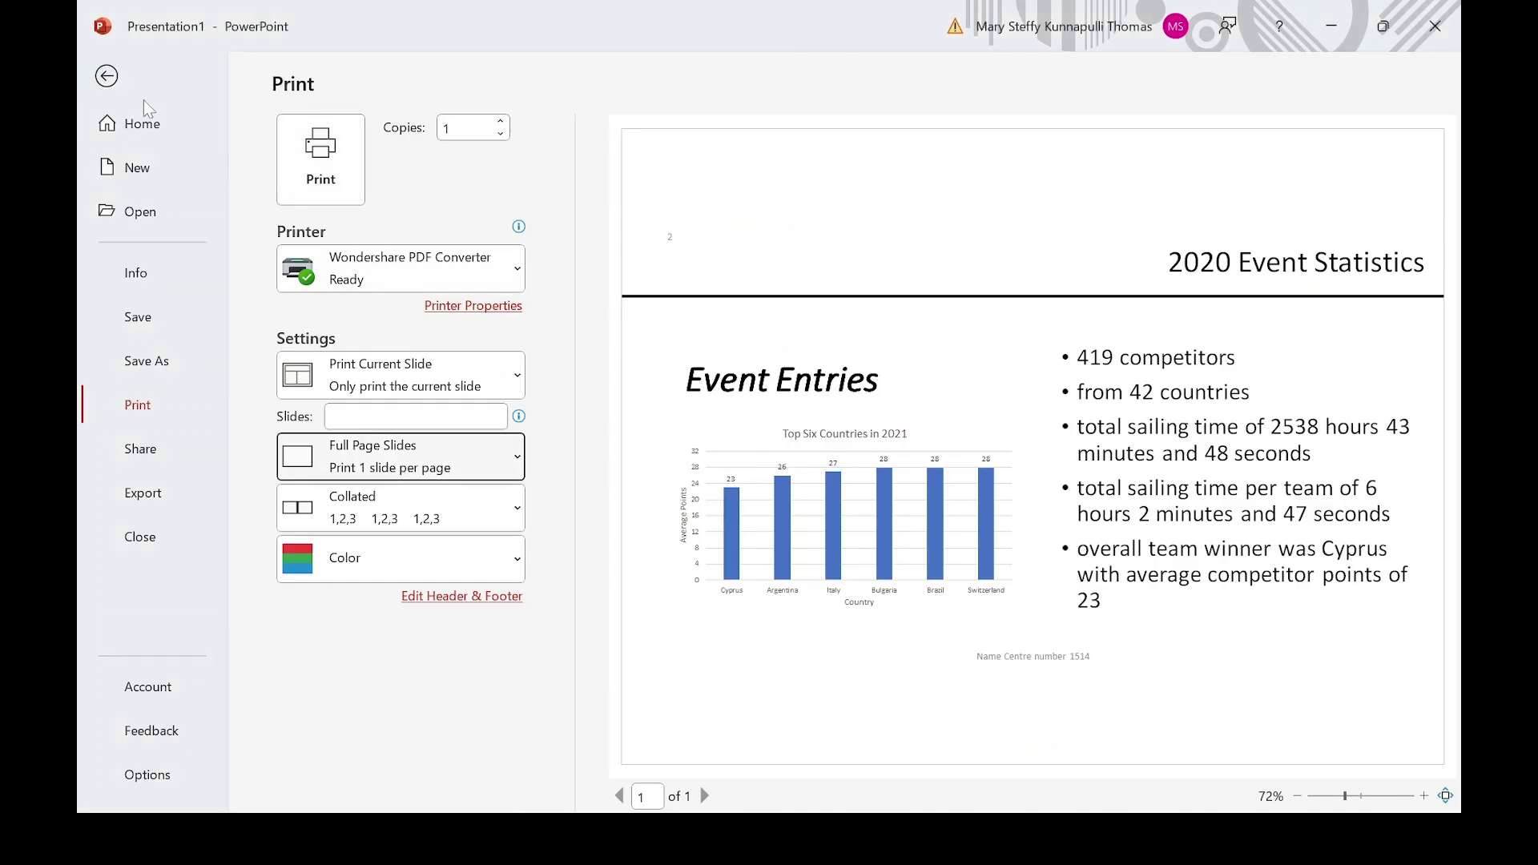
click(108, 77)
click(183, 433)
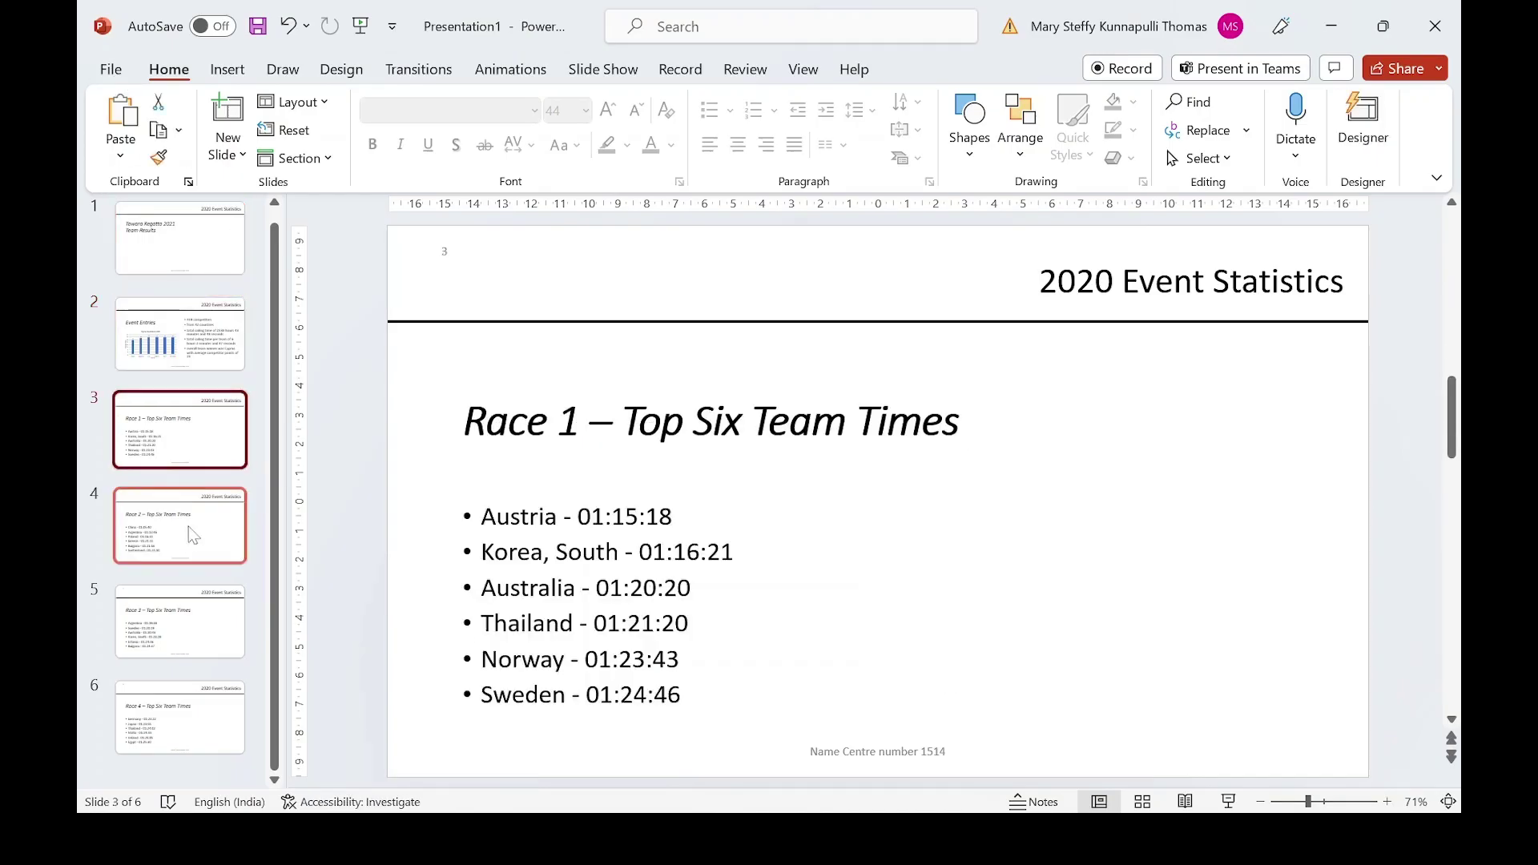
click(187, 530)
click(171, 641)
click(167, 725)
key(alt+Tab)
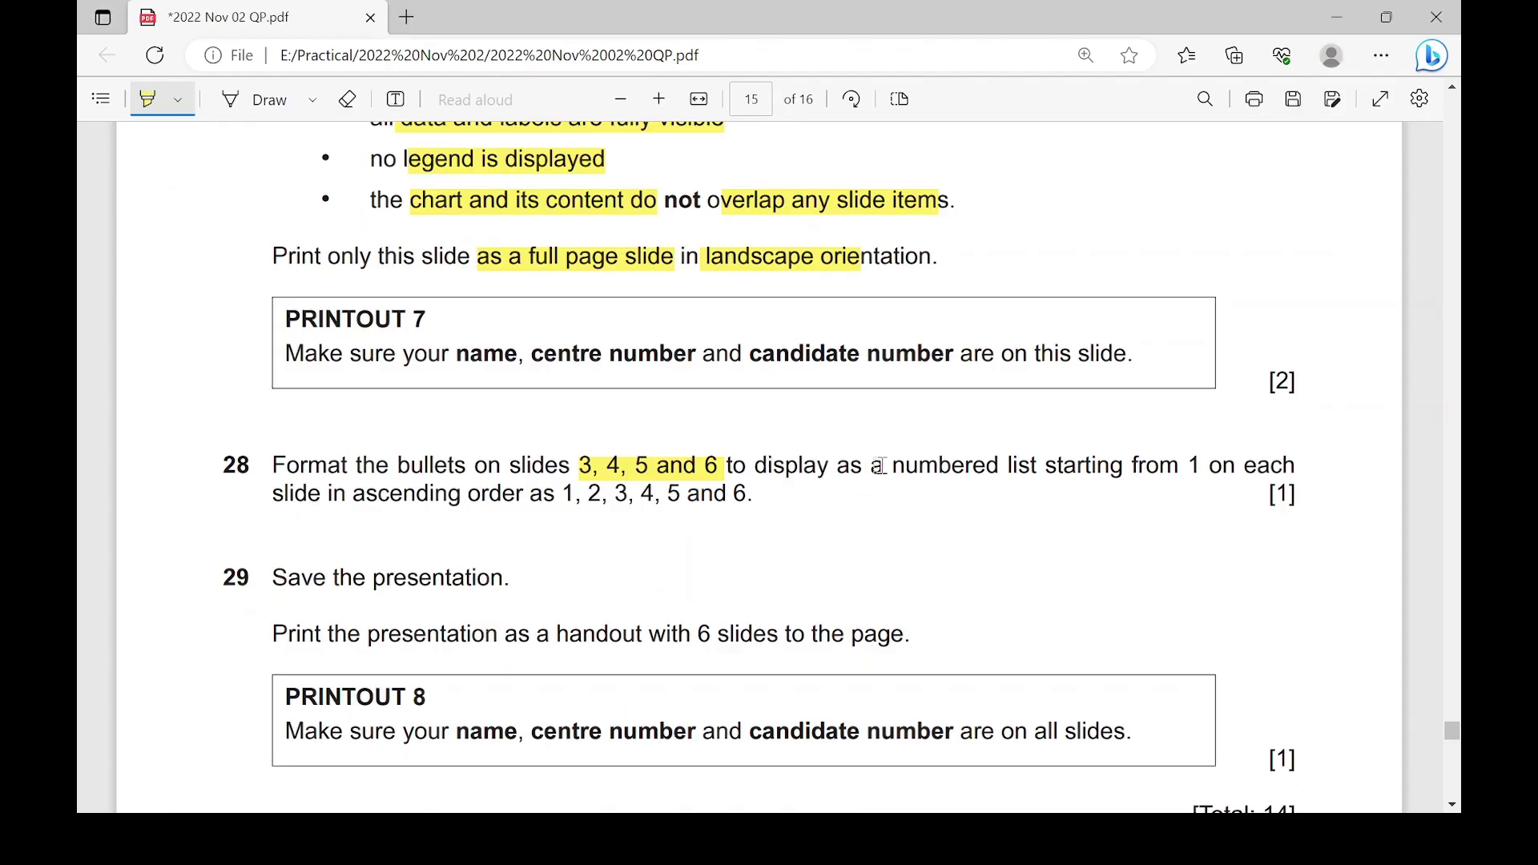
- Highlight "numbered list starting from 1" and the order "1, 2, 3, 4, 5 and 6" in question 28
drag(892, 466, 1199, 467)
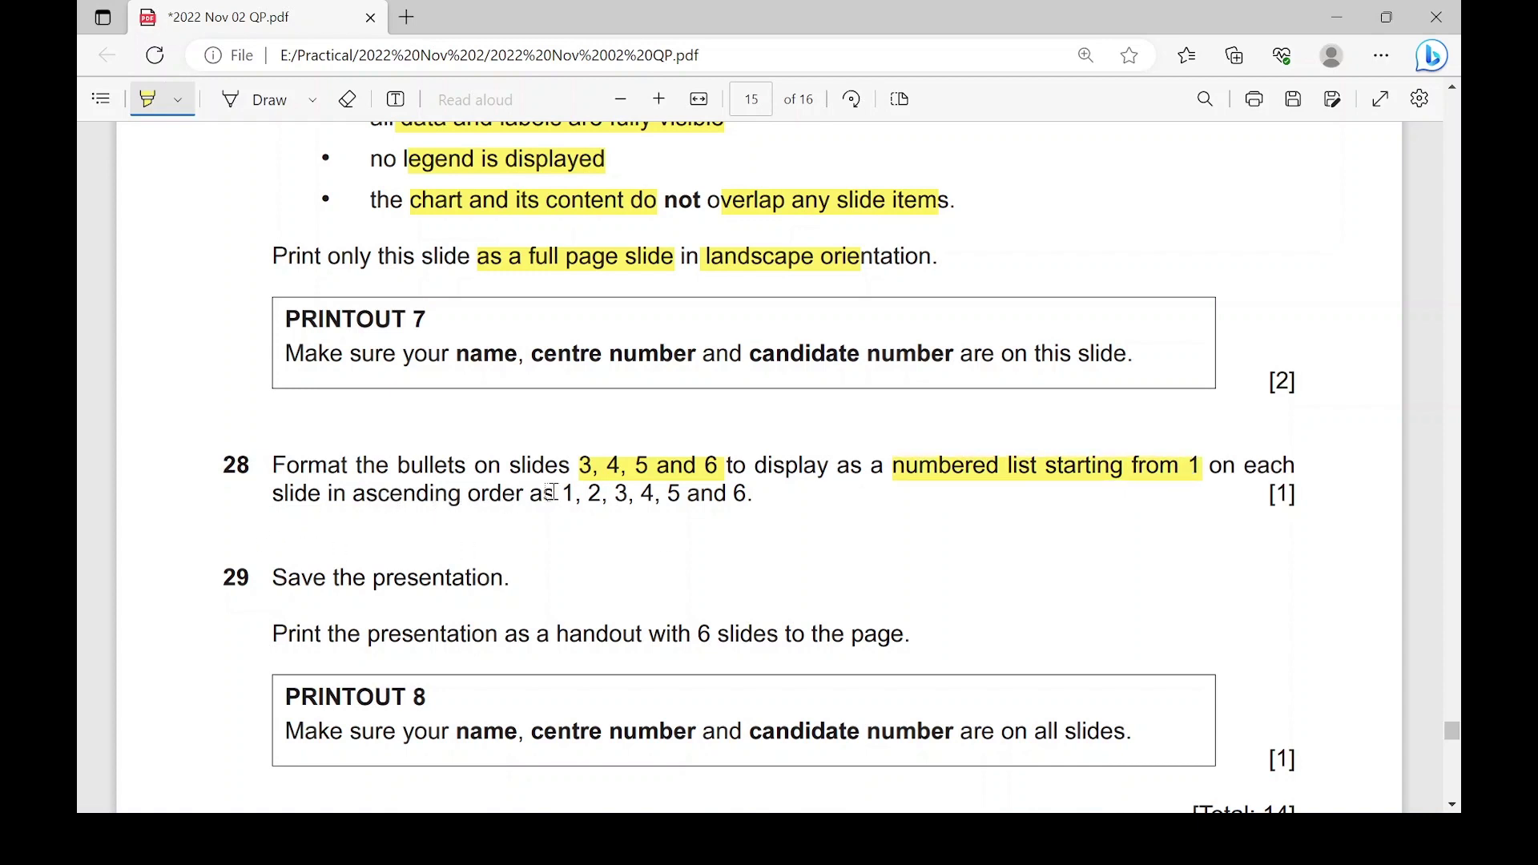
drag(551, 492, 763, 497)
- Switch to PowerPoint and format the bullets on slide 3 as a numbered list in the 1., 2., 3. style
key(alt+Tab)
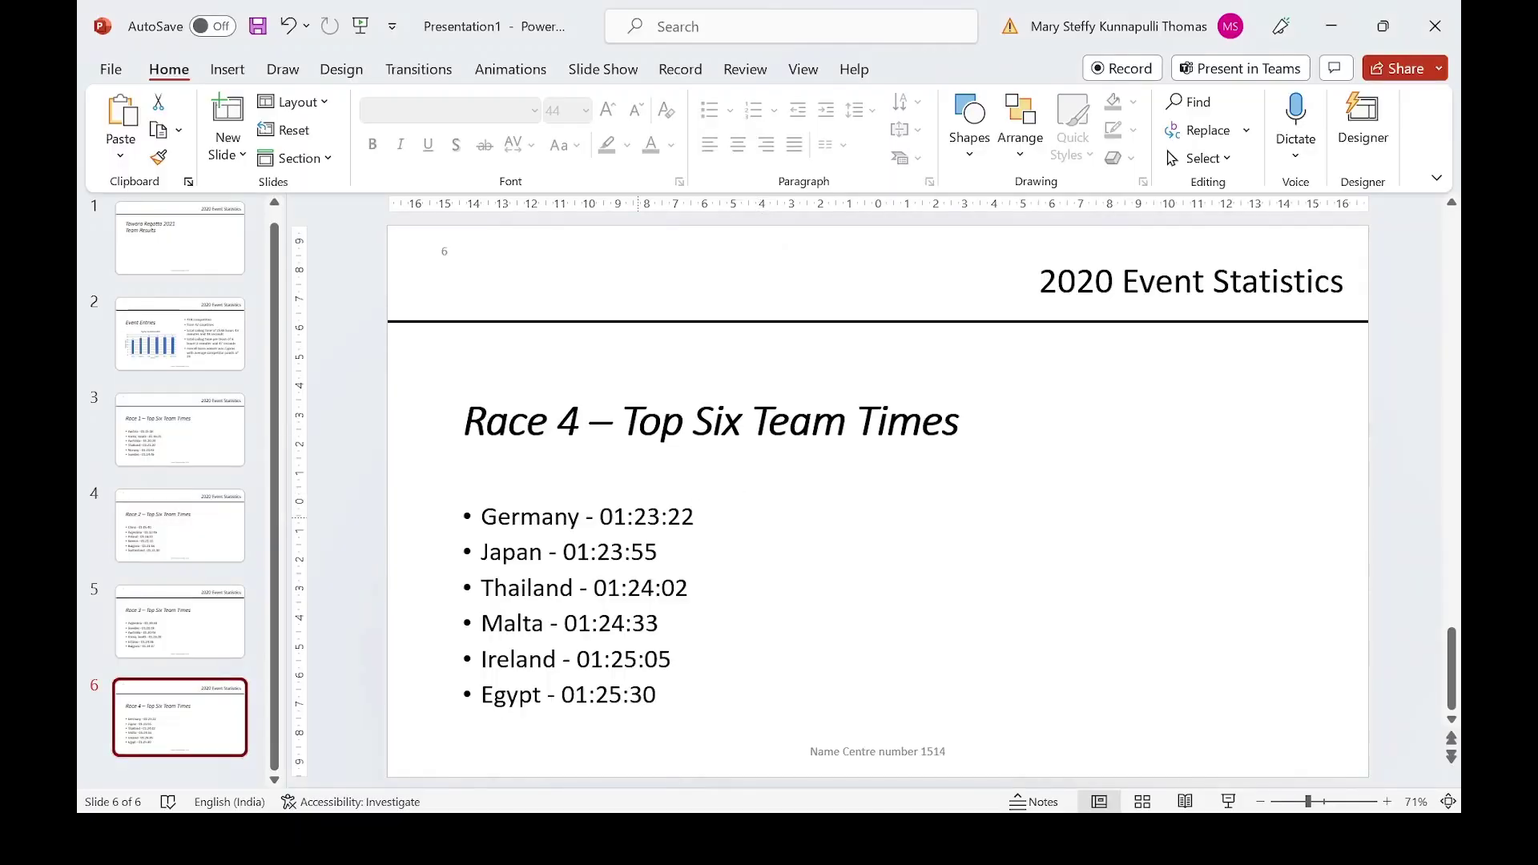
click(191, 437)
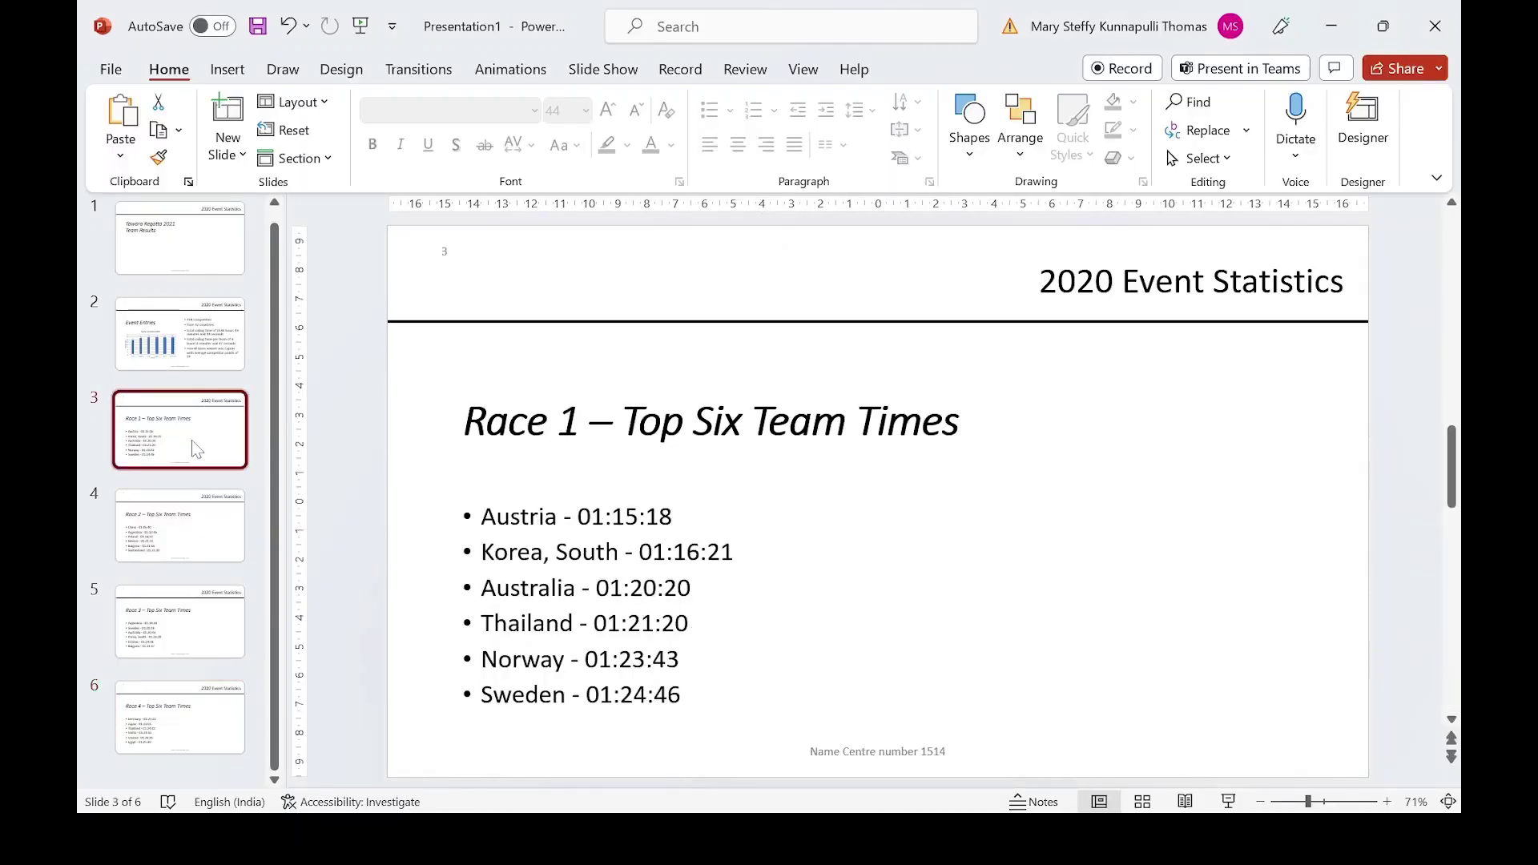
click(455, 580)
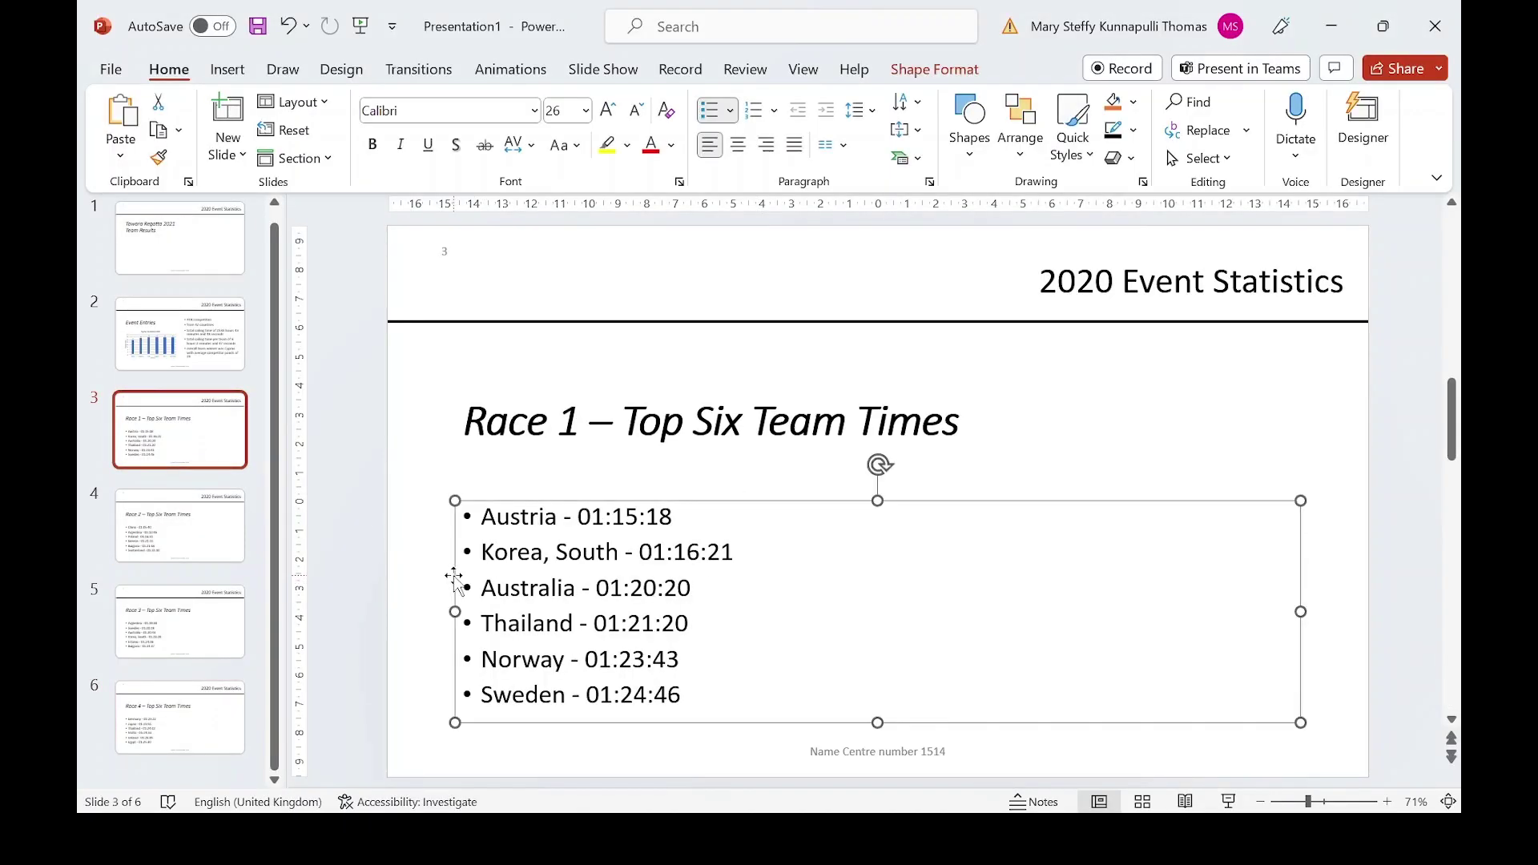
click(776, 111)
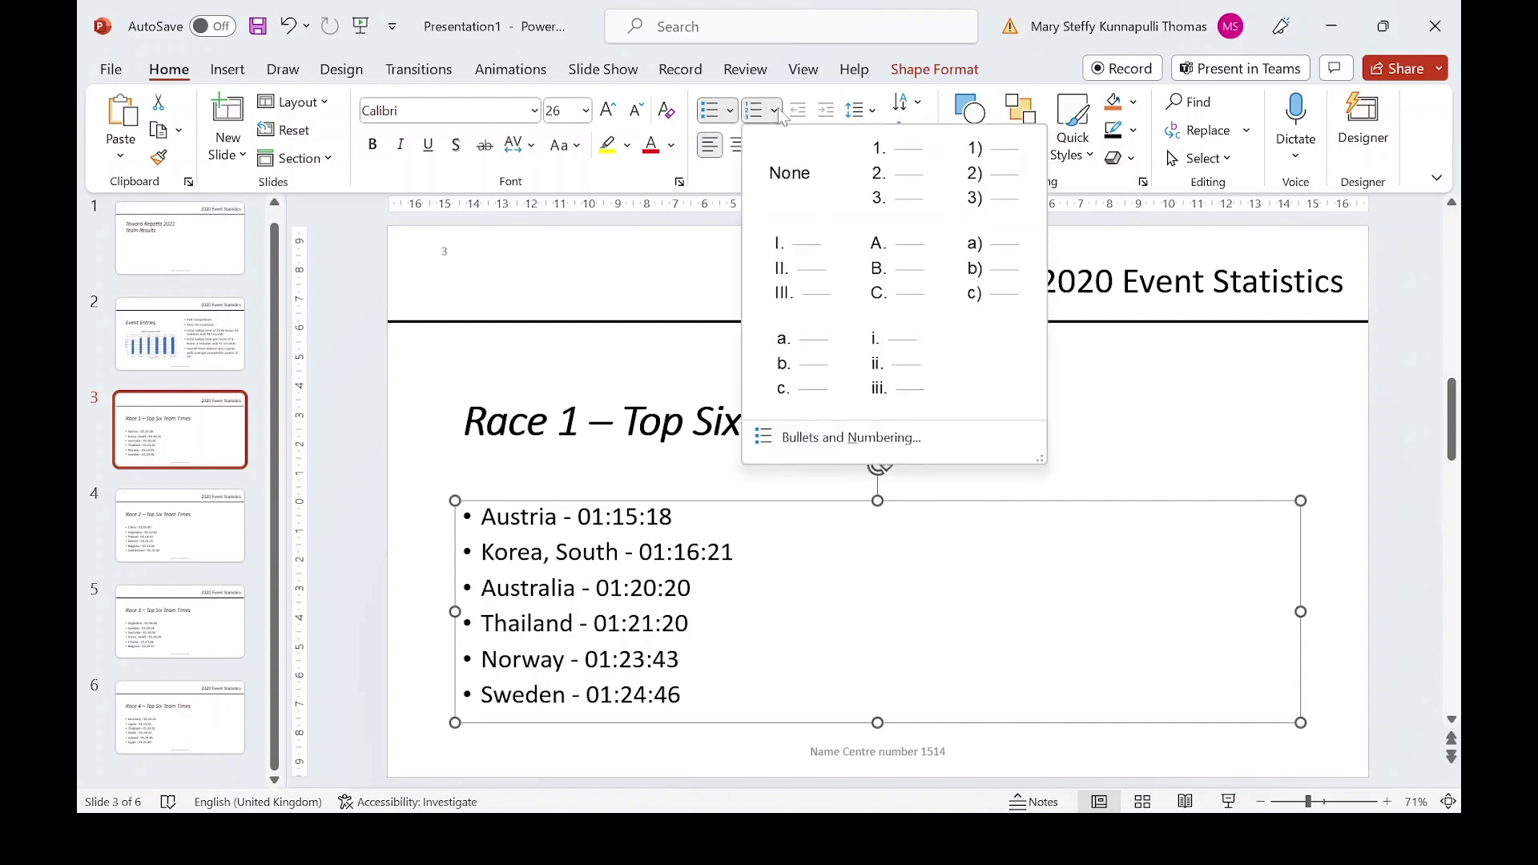
click(878, 184)
- Format the bullets on slides 4, 5 and 6 as numbered lists in the same 1., 2., 3. style
click(181, 524)
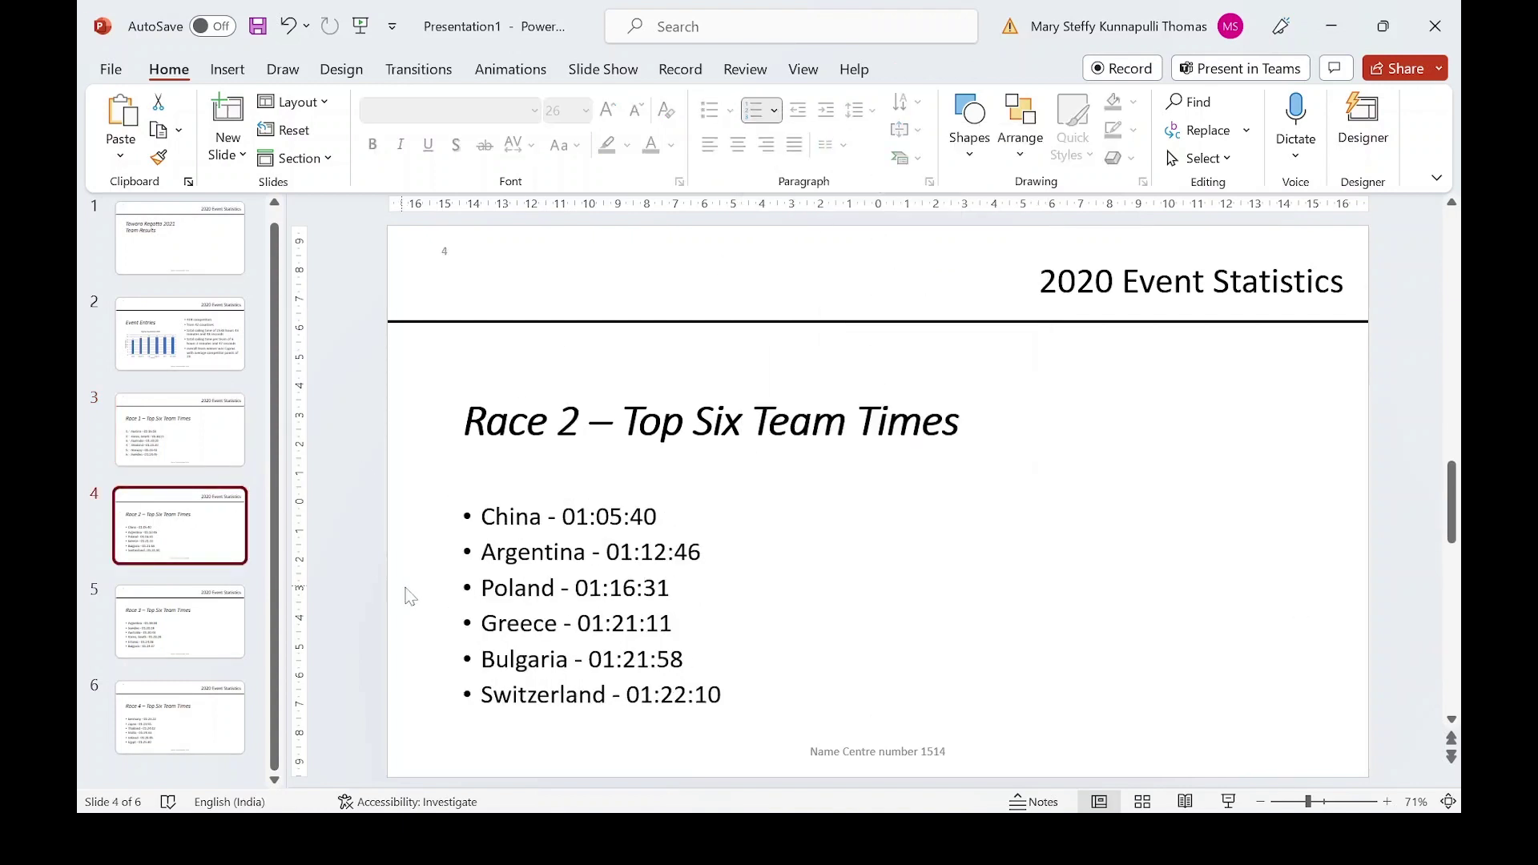
click(453, 593)
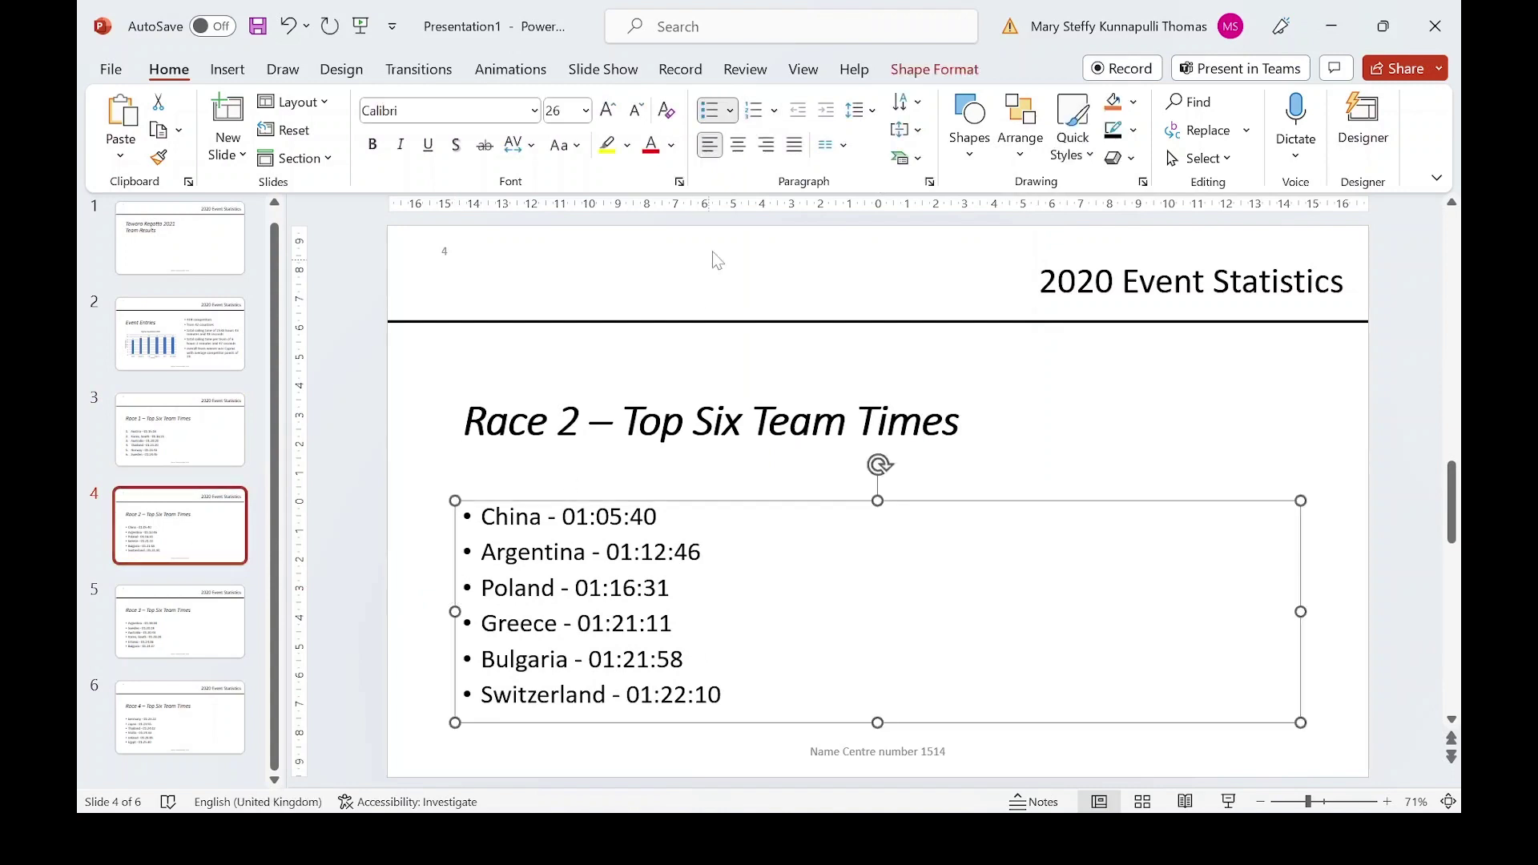
click(754, 110)
click(202, 633)
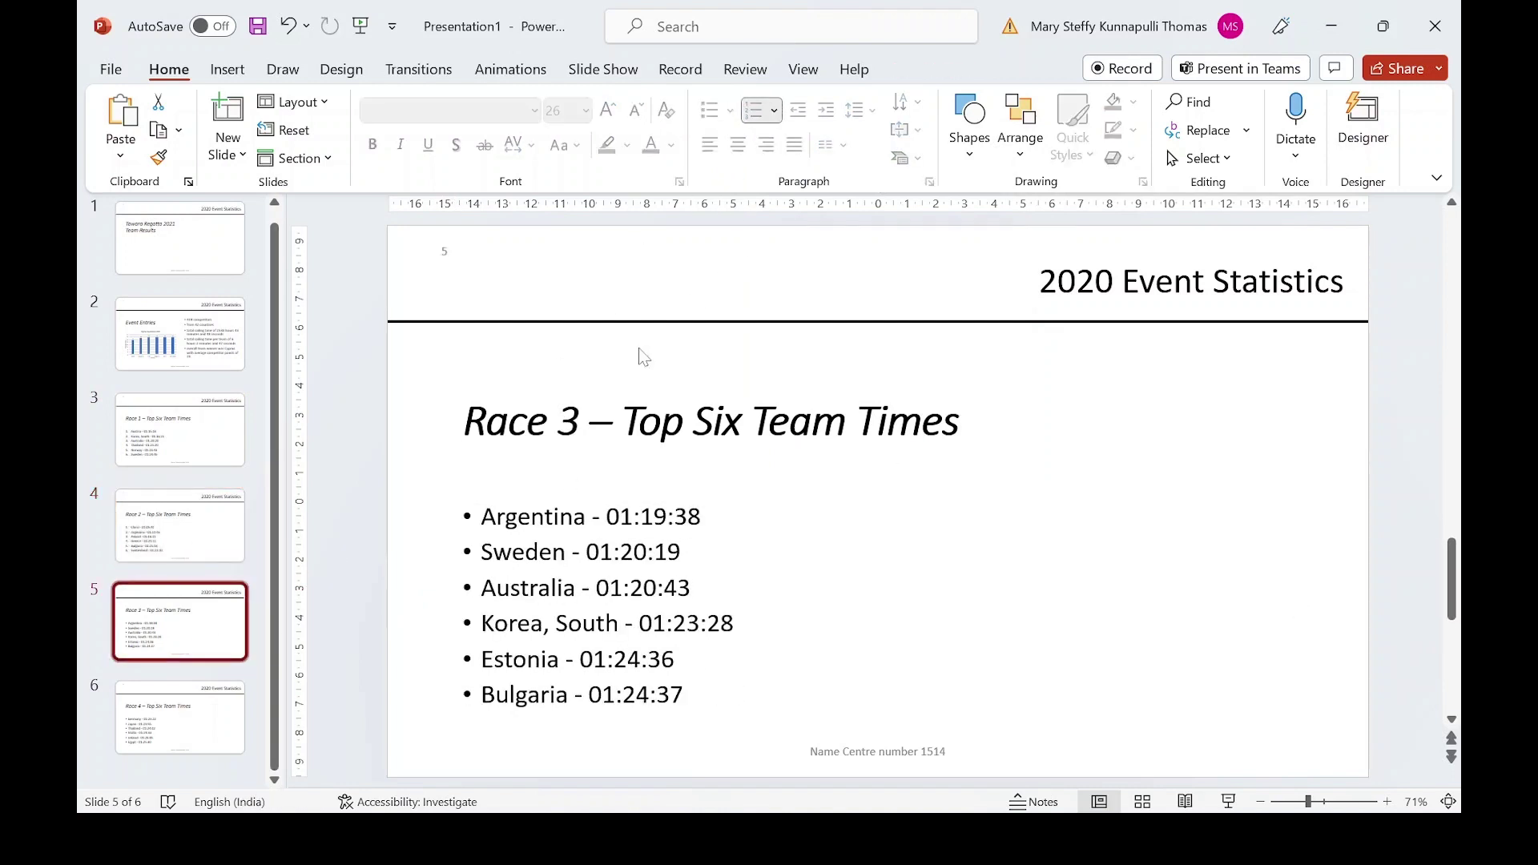
click(449, 587)
click(754, 110)
click(180, 716)
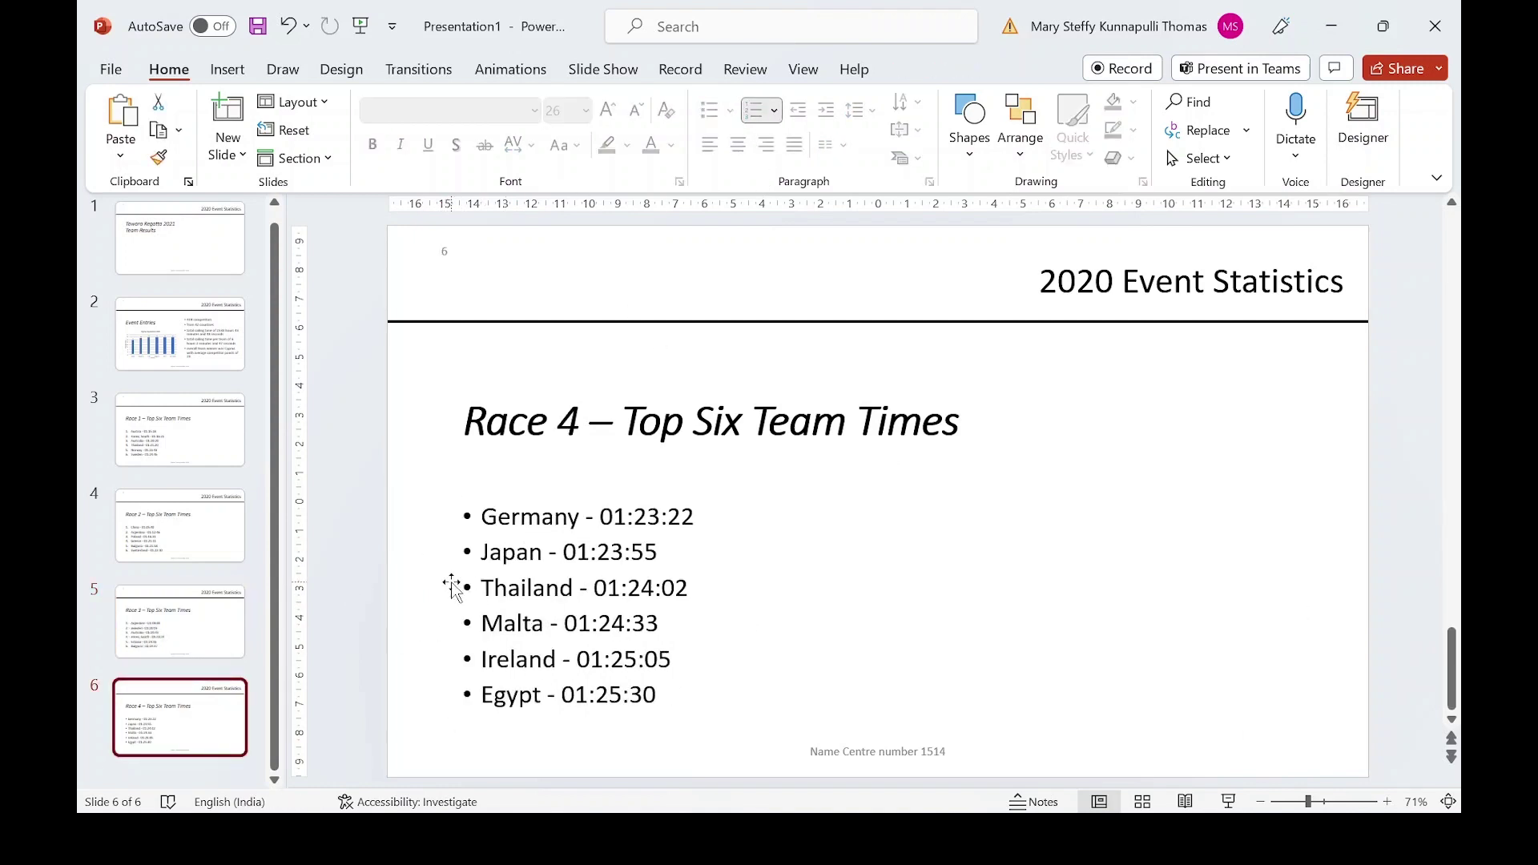
click(452, 587)
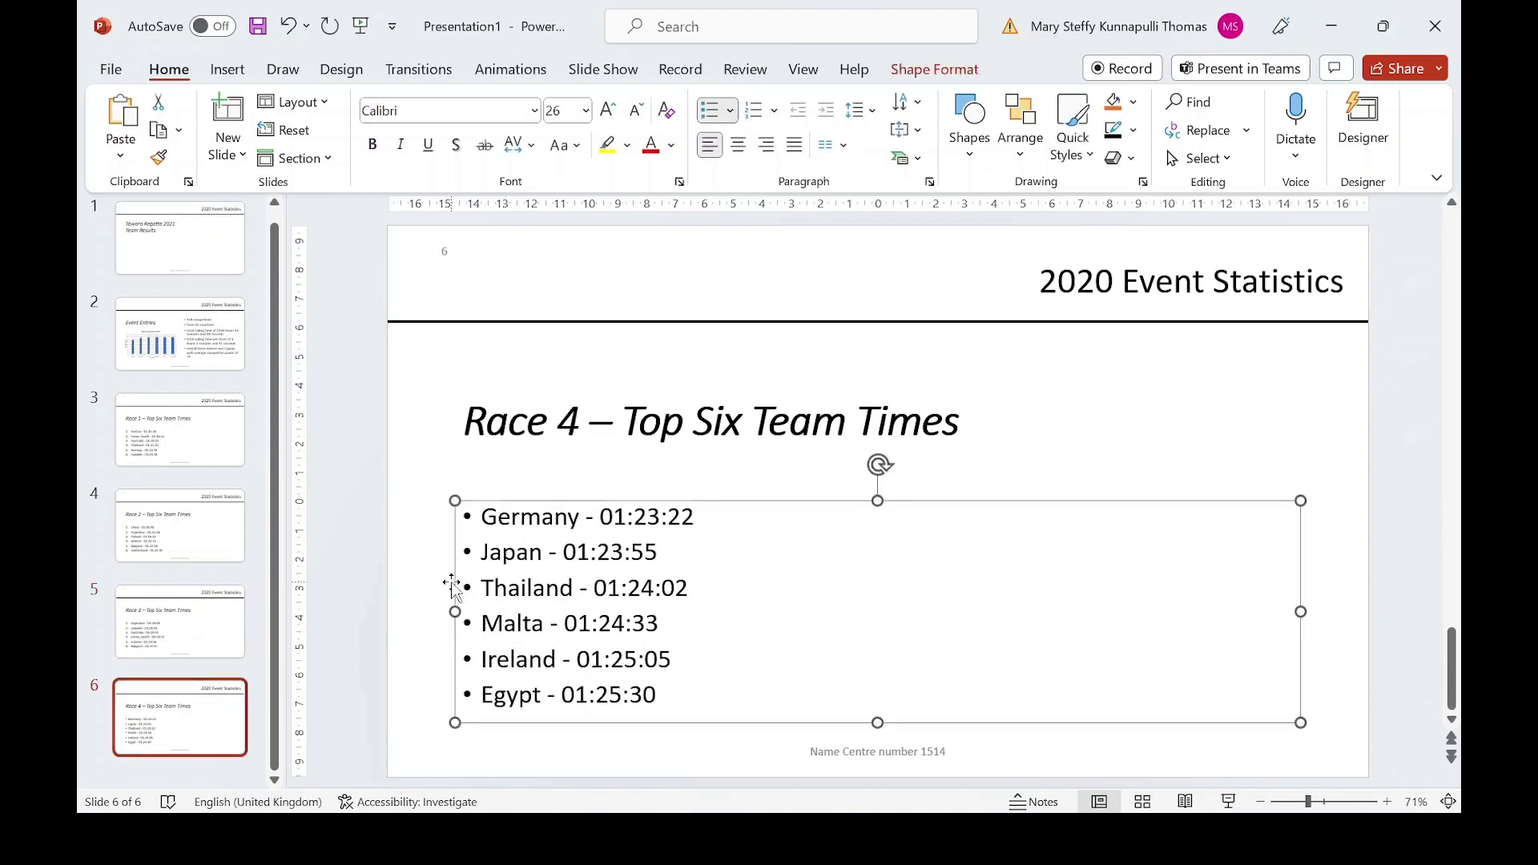
click(755, 111)
- Switch to the question paper and highlight "Print the presentation as a handout" and "6 slides to the page" in question 29
key(alt+Tab)
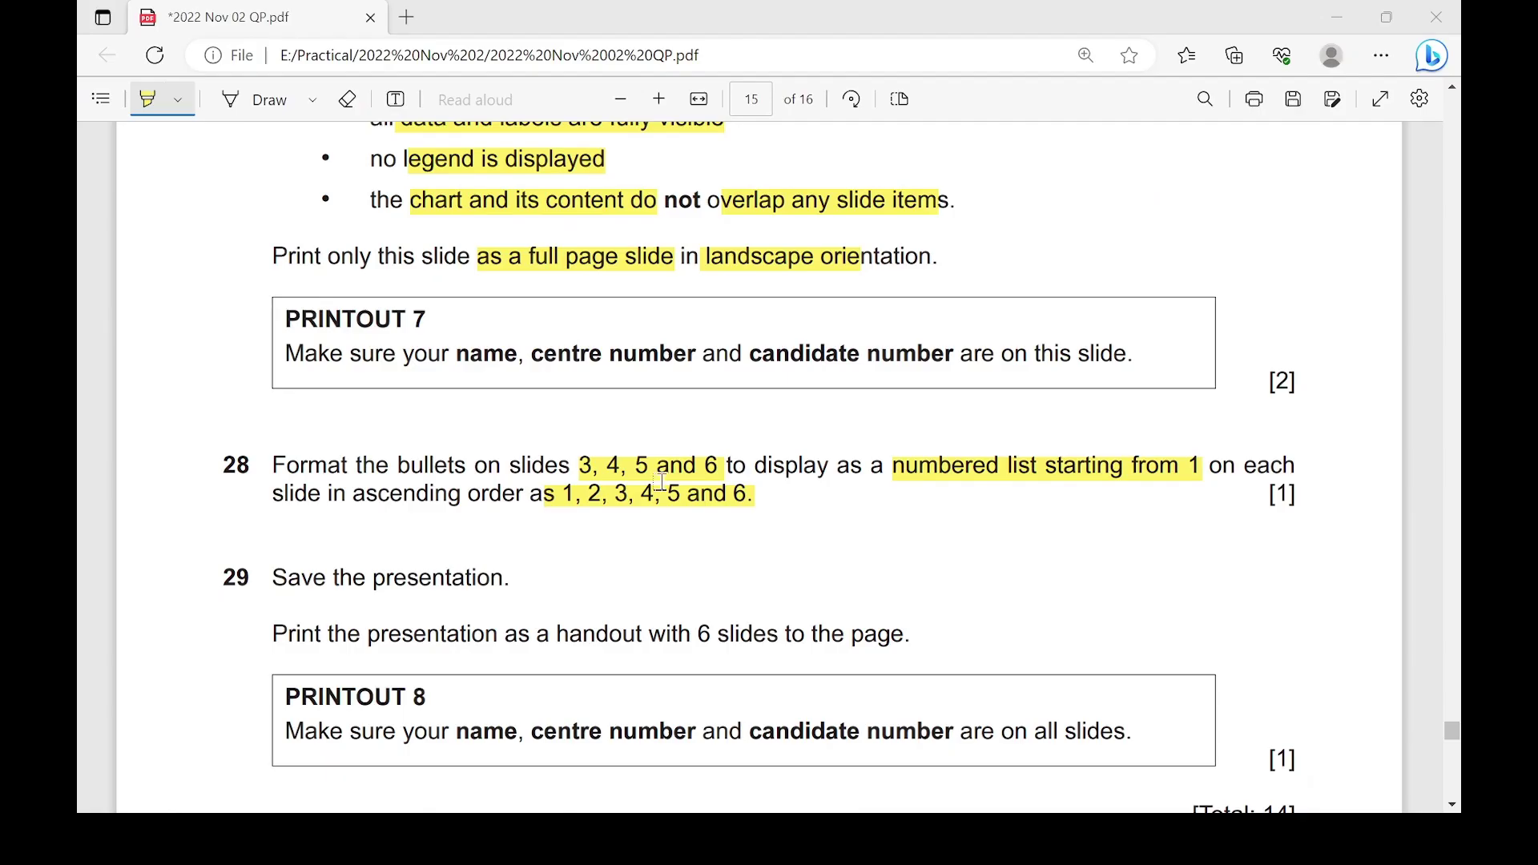
scroll(412, 522, down, 1)
key(alt+Tab)
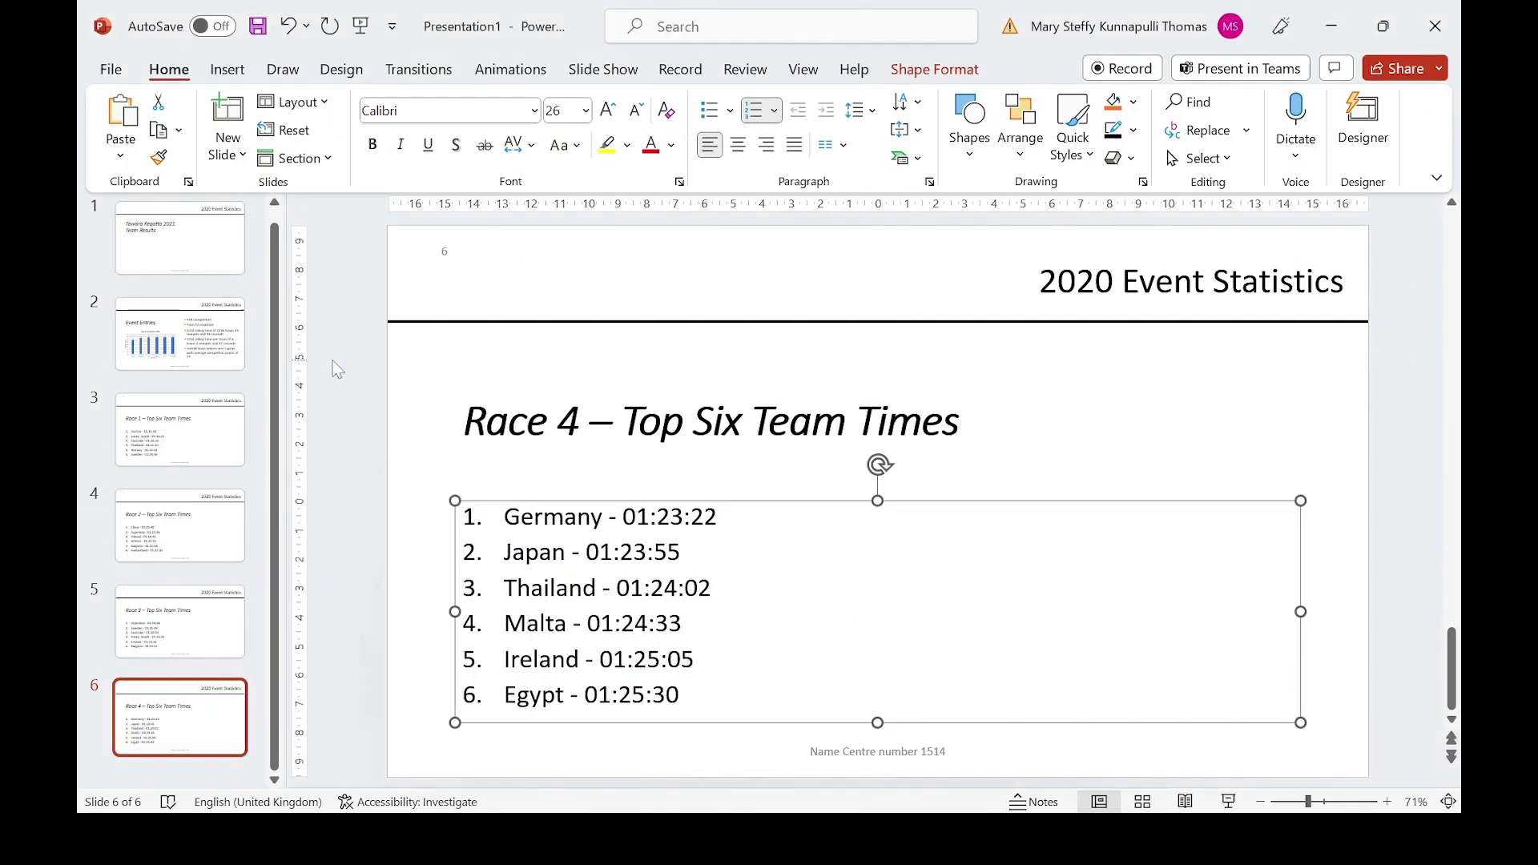
key(alt+Tab)
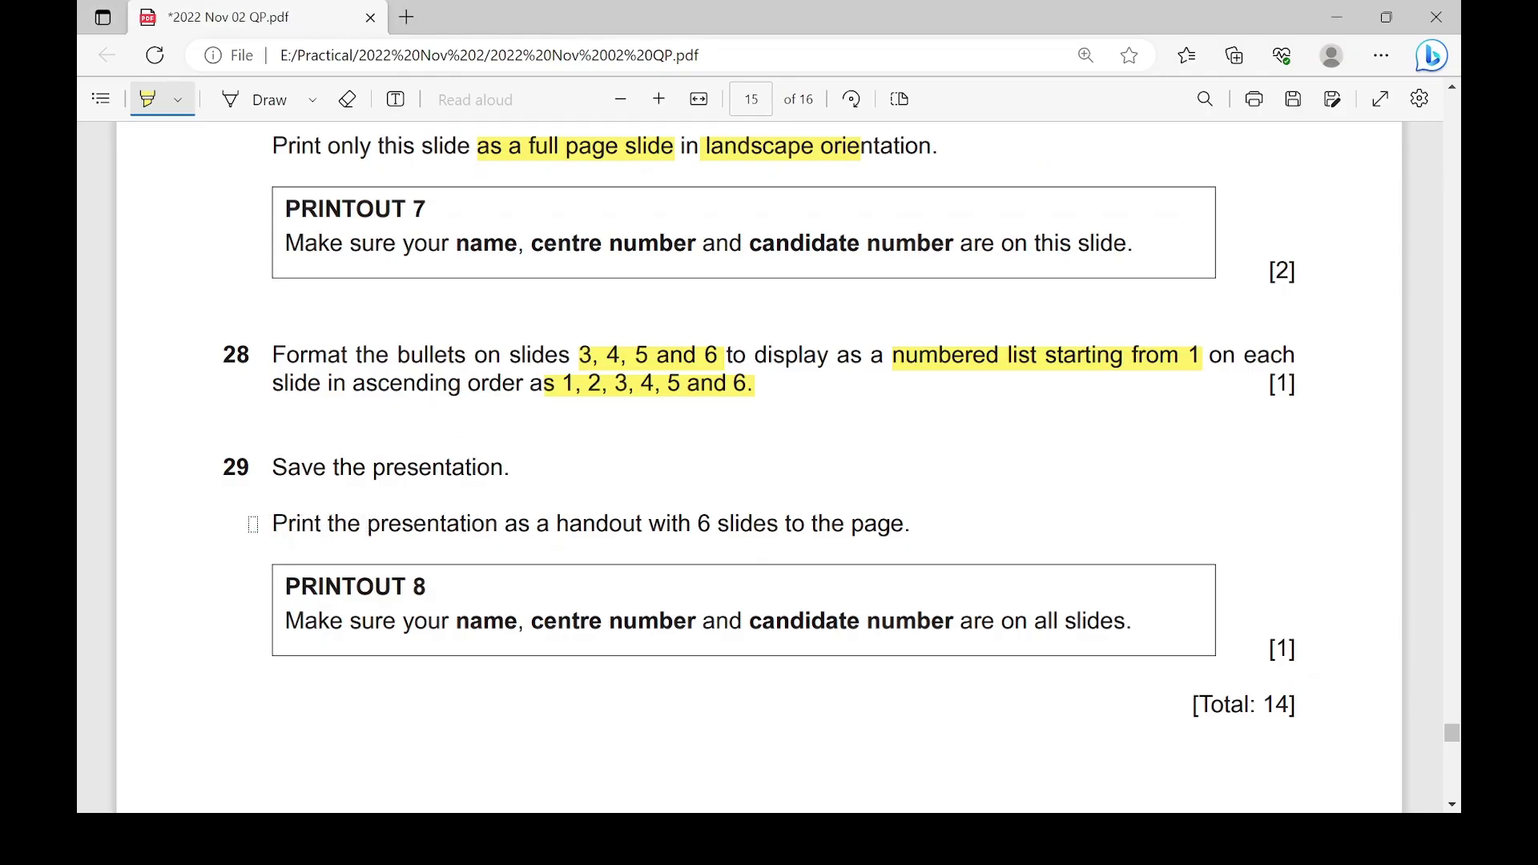
drag(296, 524, 877, 527)
- Switch to PowerPoint and set the print range to Print All Slides
key(alt+Tab)
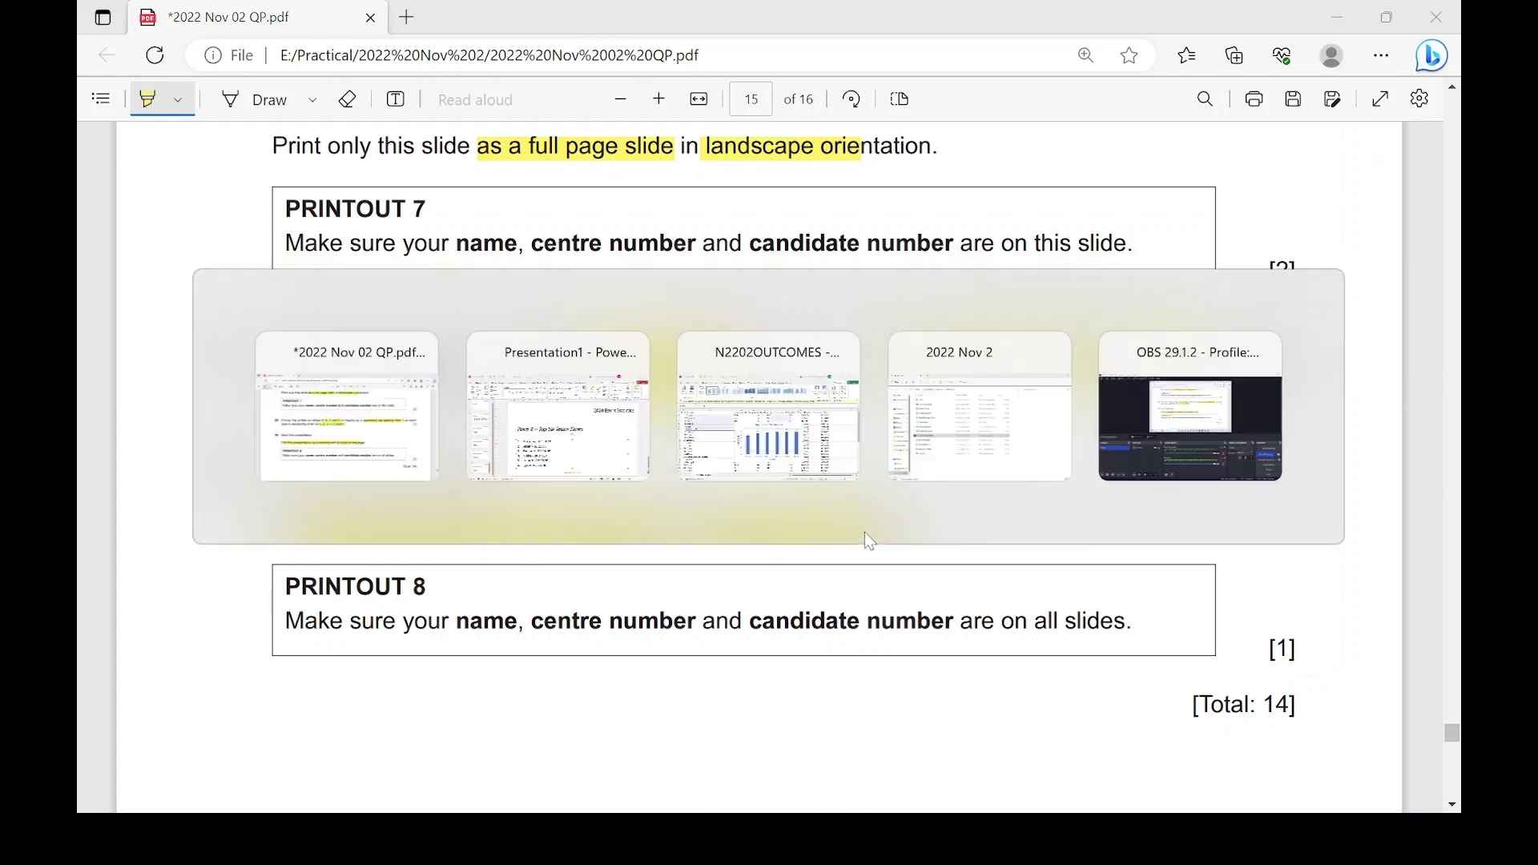
click(112, 72)
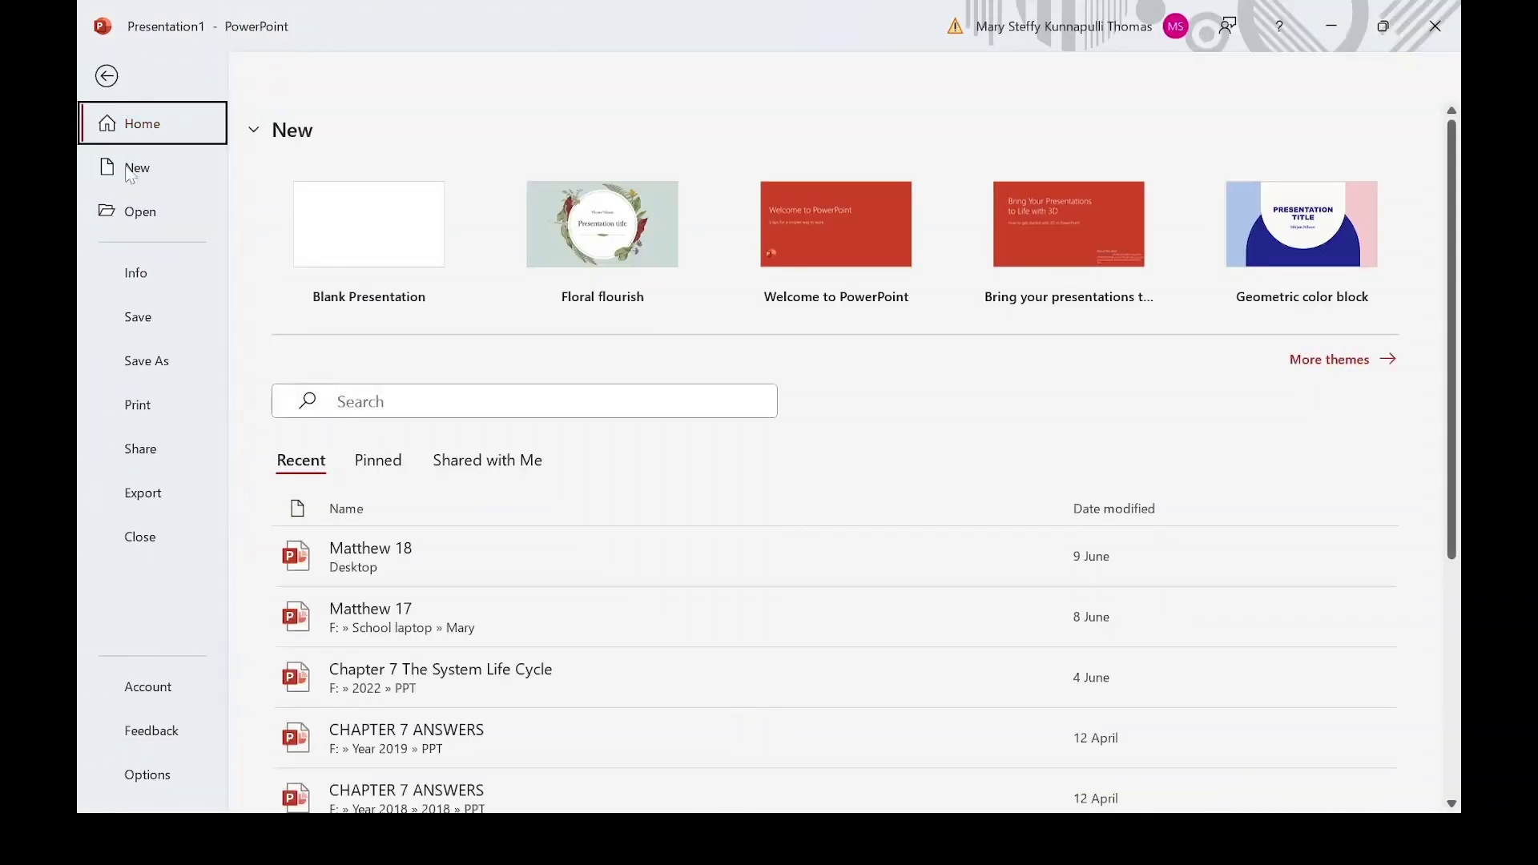
click(178, 414)
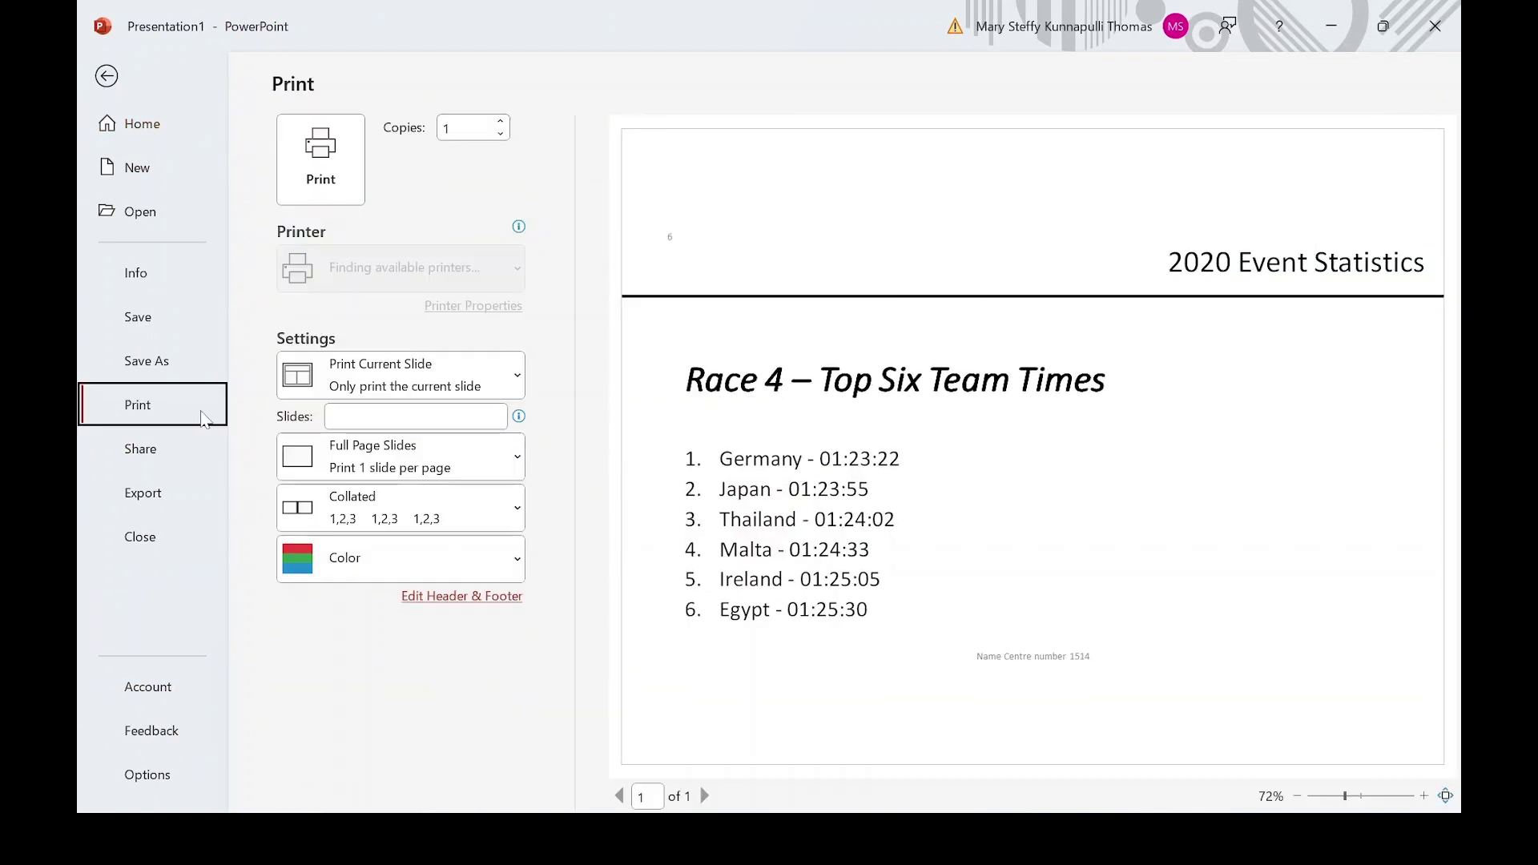
click(424, 390)
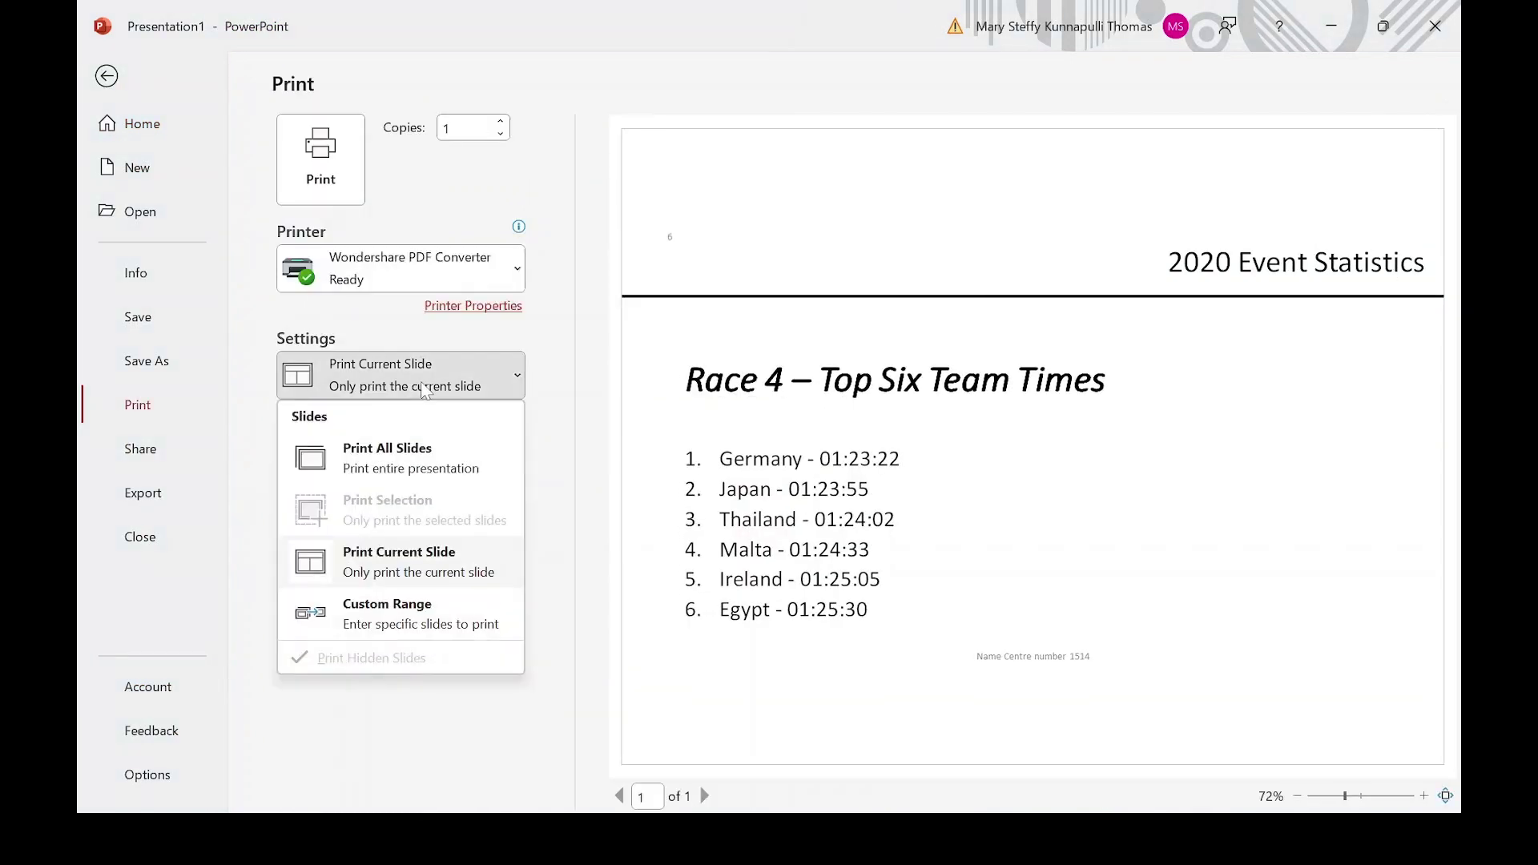
click(446, 464)
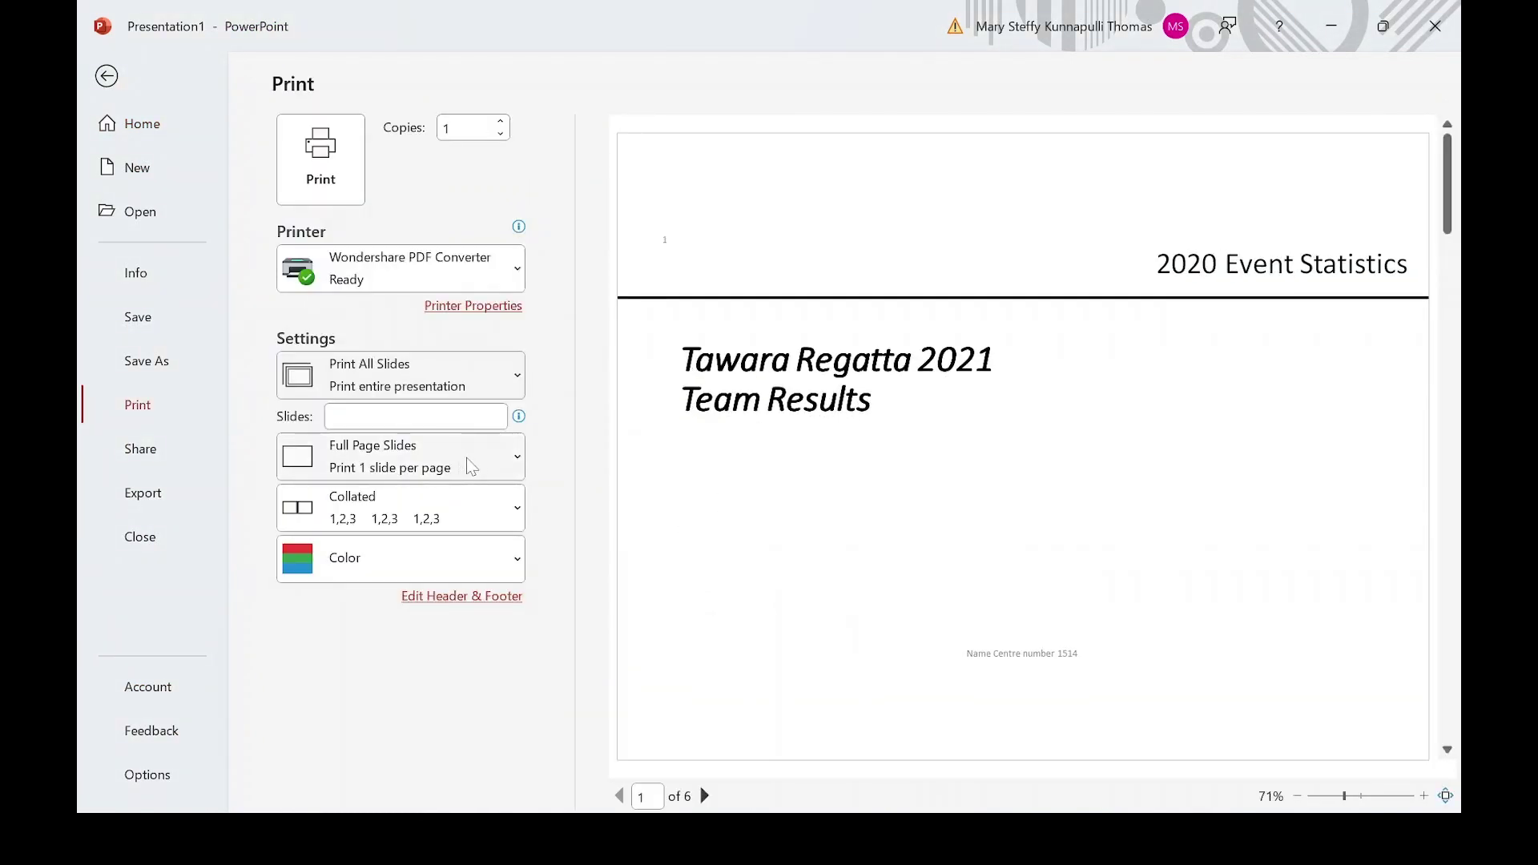
- Set the print layout to the 6 Slides Horizontal handout and leave the print view
click(469, 463)
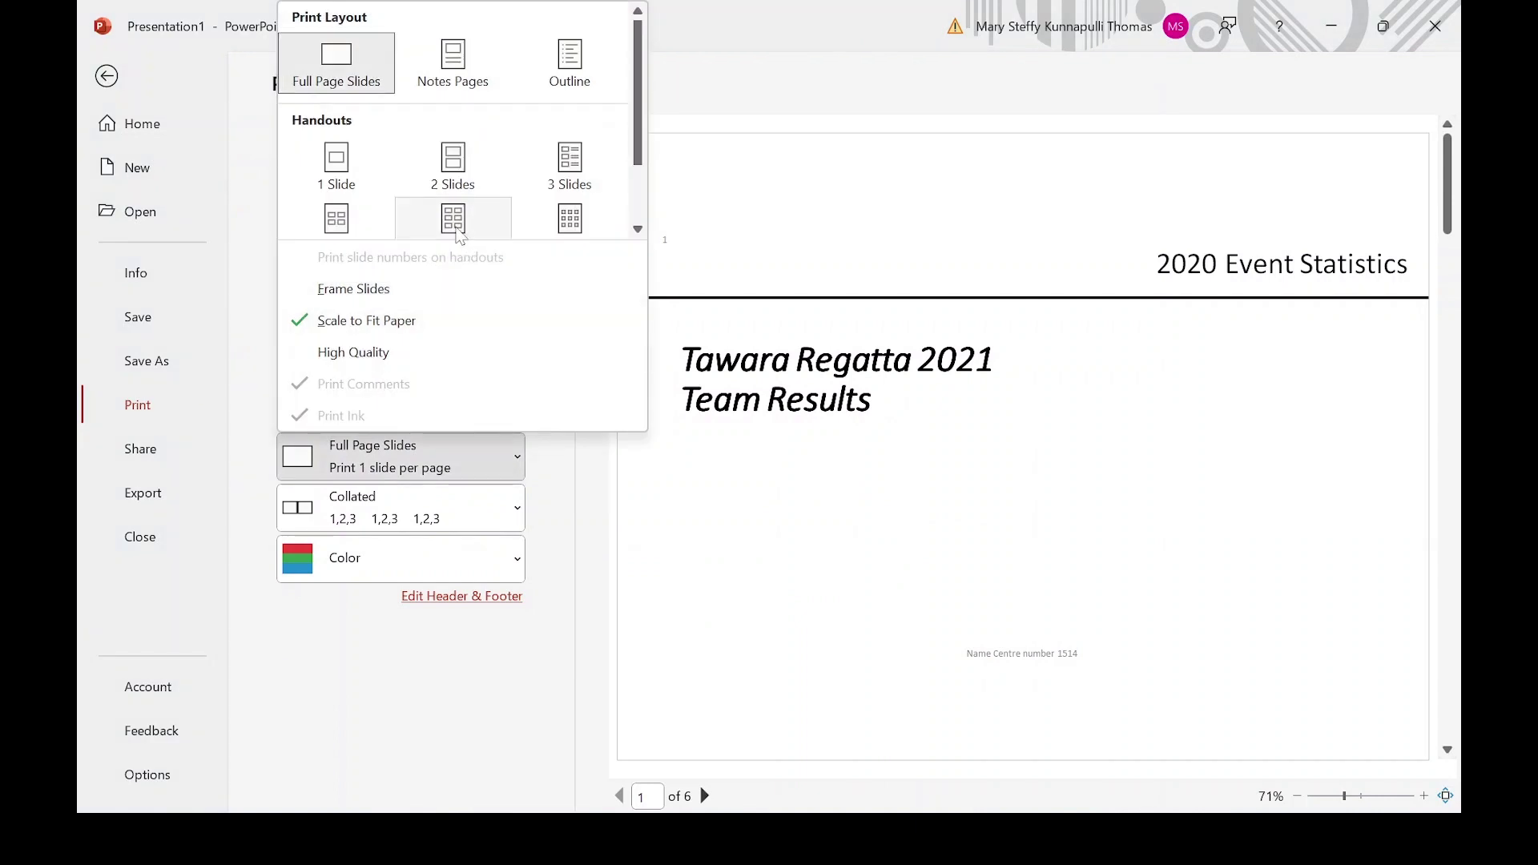
scroll(457, 232, down, 1)
scroll(457, 232, up, 1)
scroll(458, 232, down, 1)
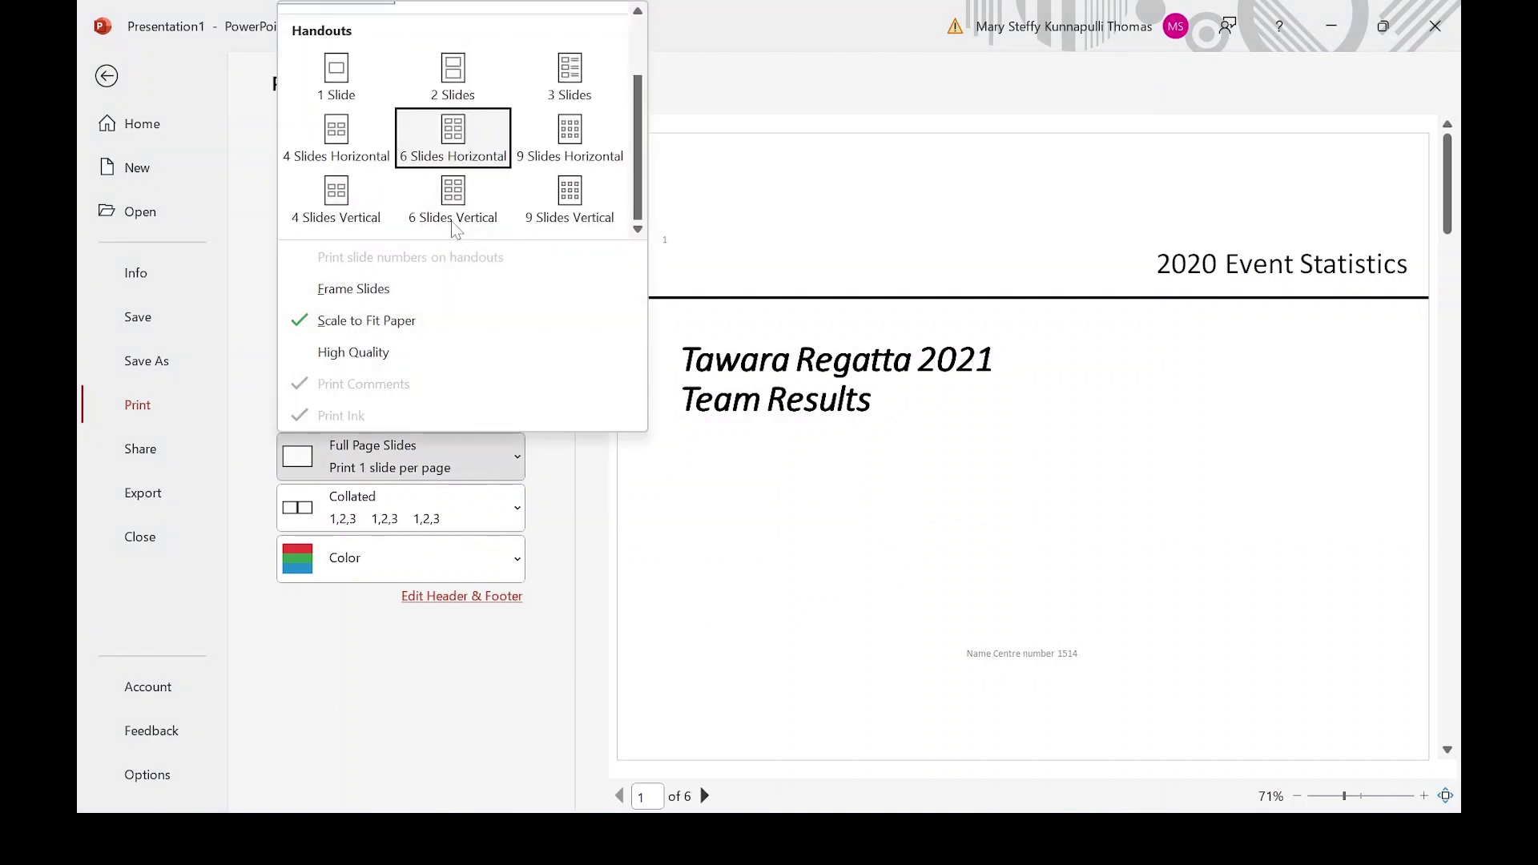
click(454, 136)
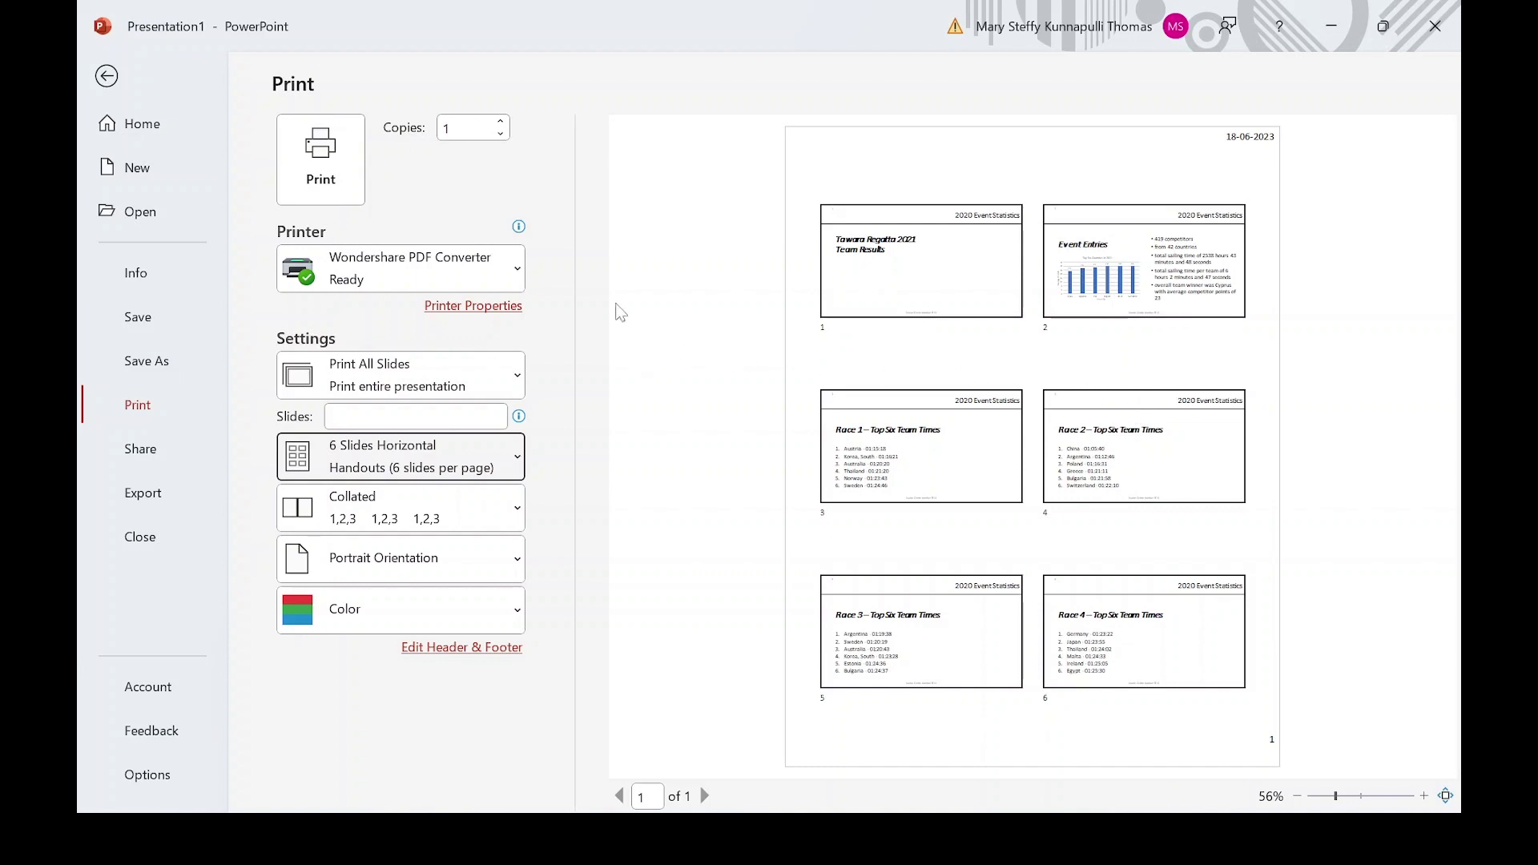
click(400, 268)
click(583, 270)
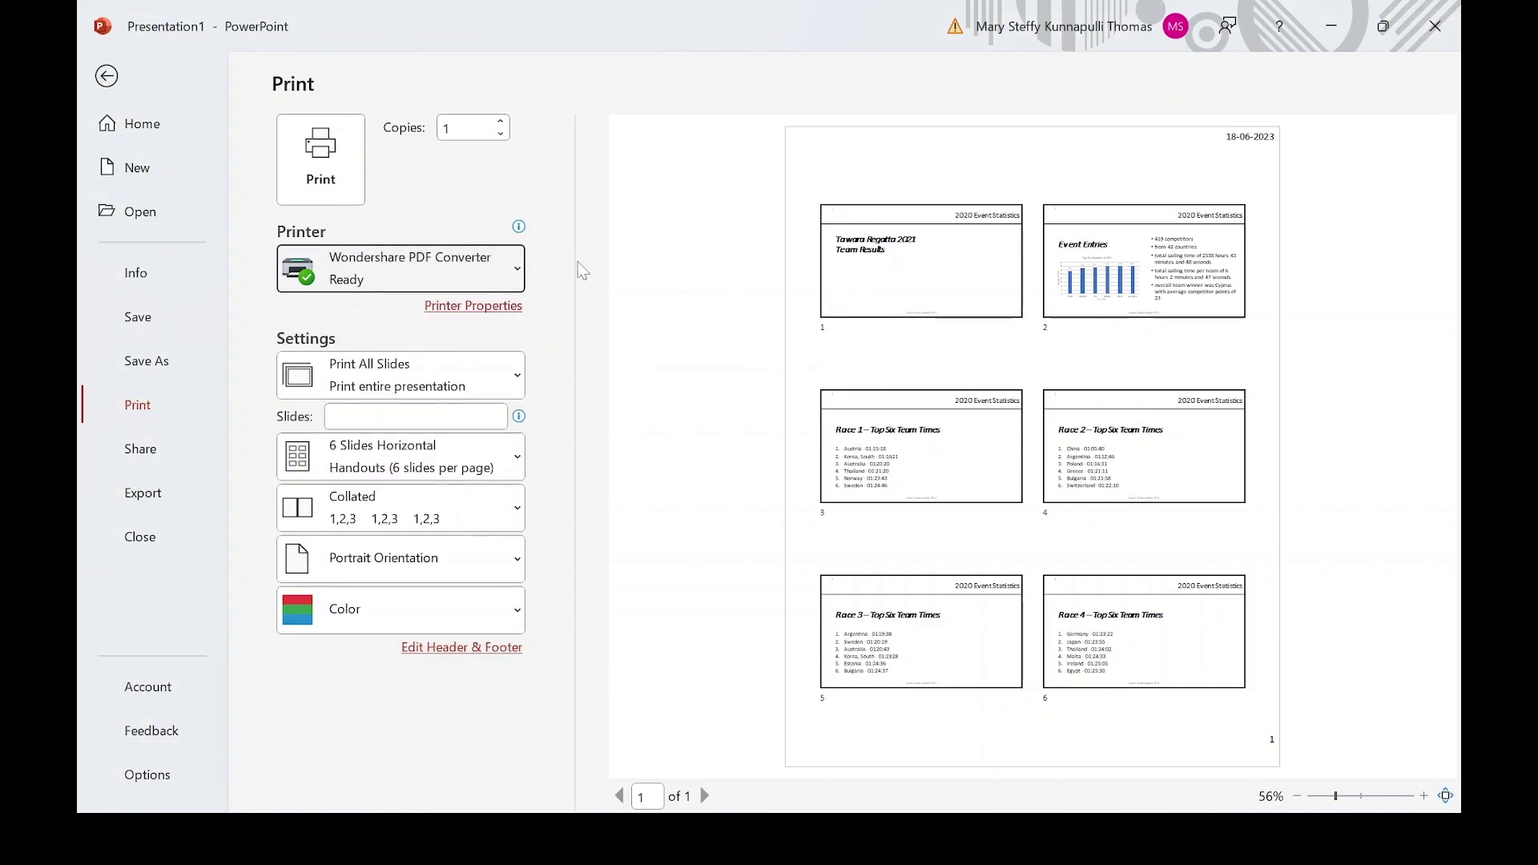
click(104, 82)
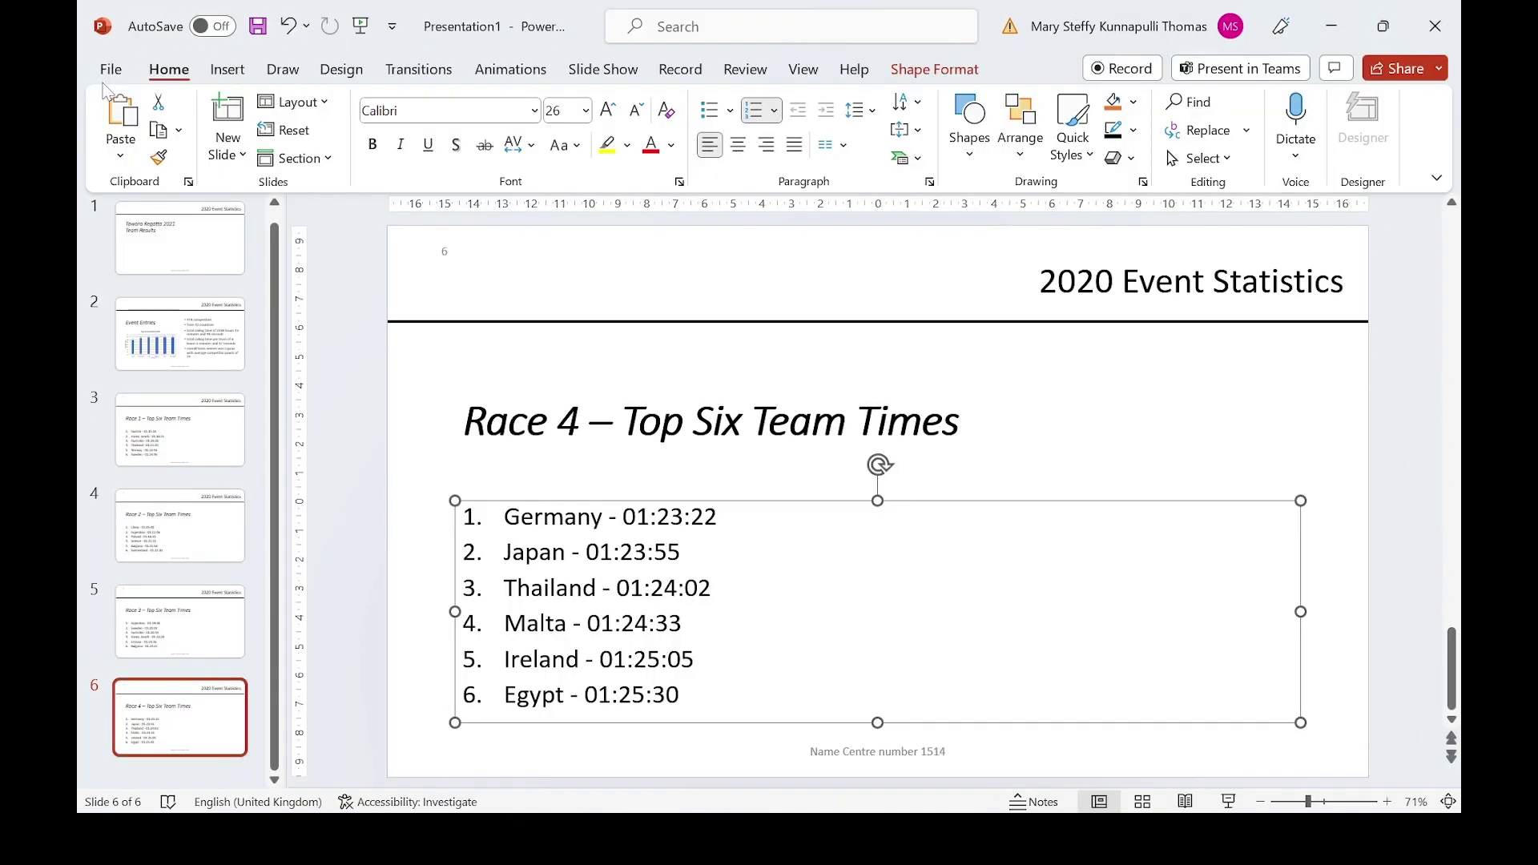
- Switch to the question paper and review questions 28 and 29 on page 15
key(alt+Tab)
scroll(566, 500, down, 3)
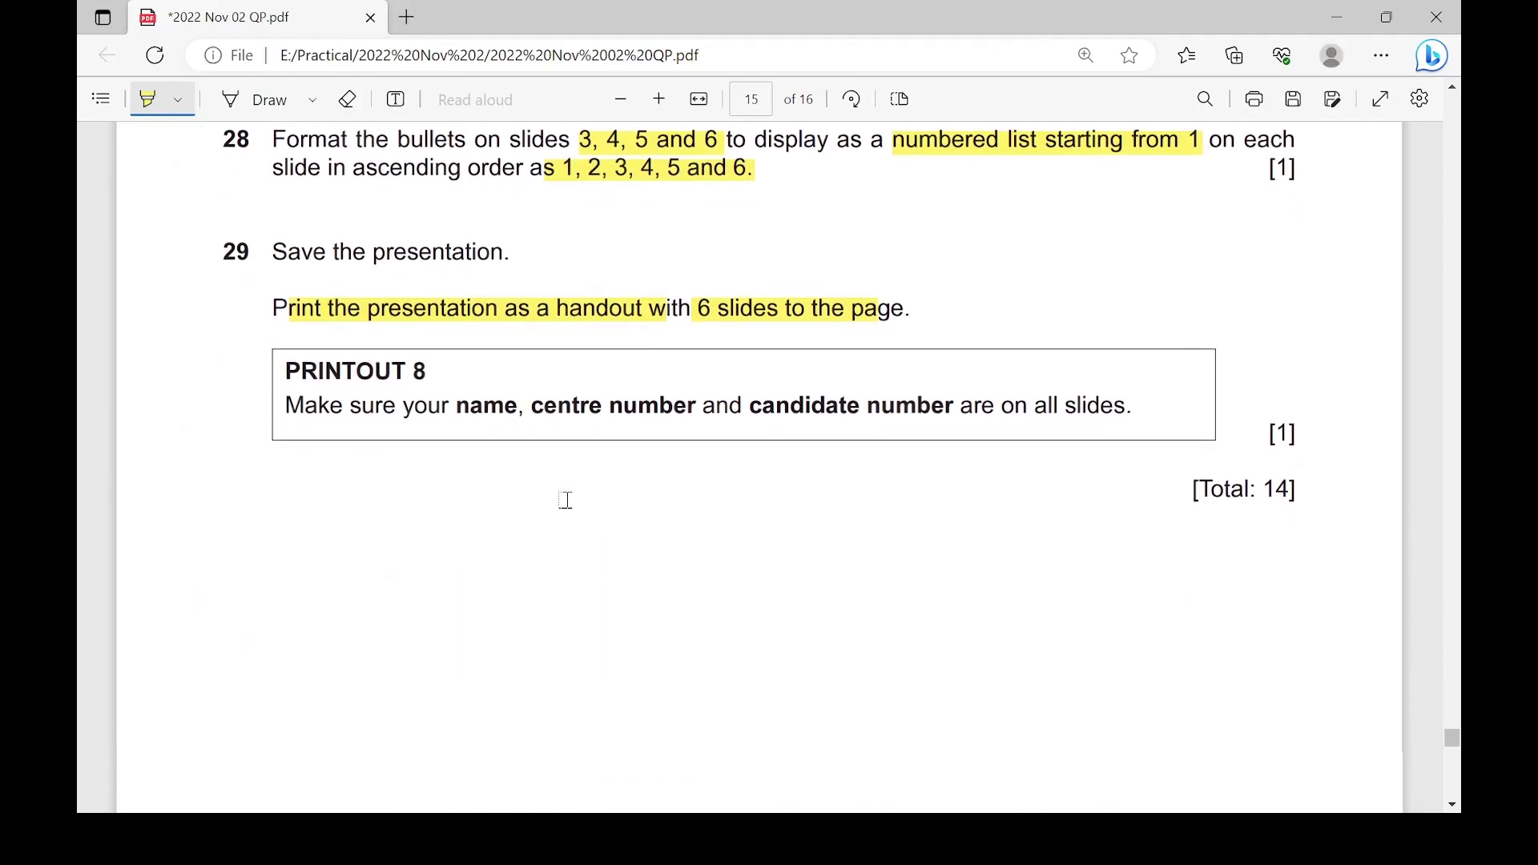
scroll(566, 500, up, 3)
scroll(567, 500, up, 1)
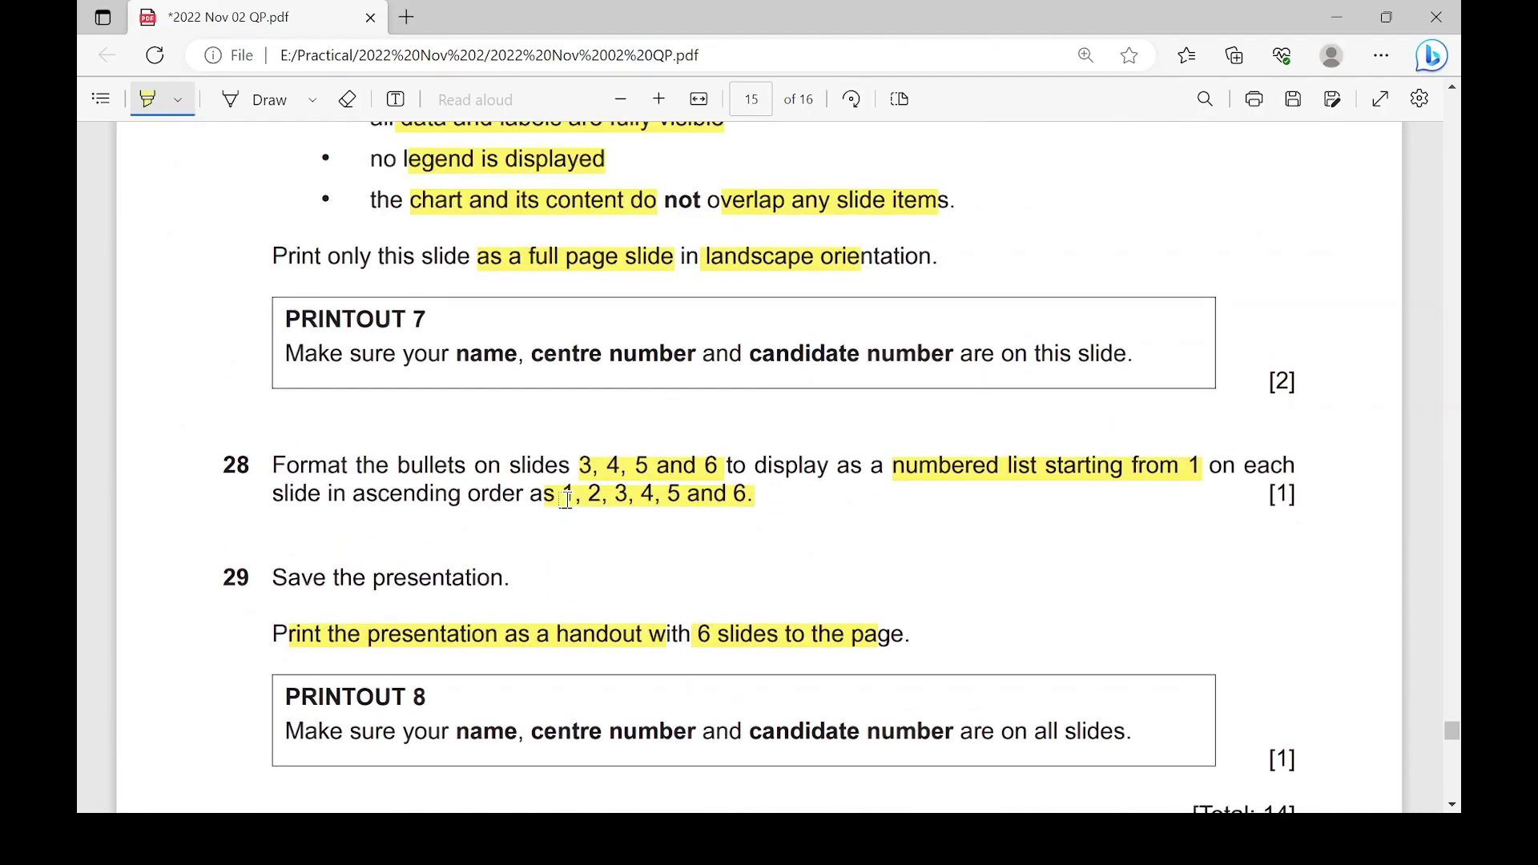